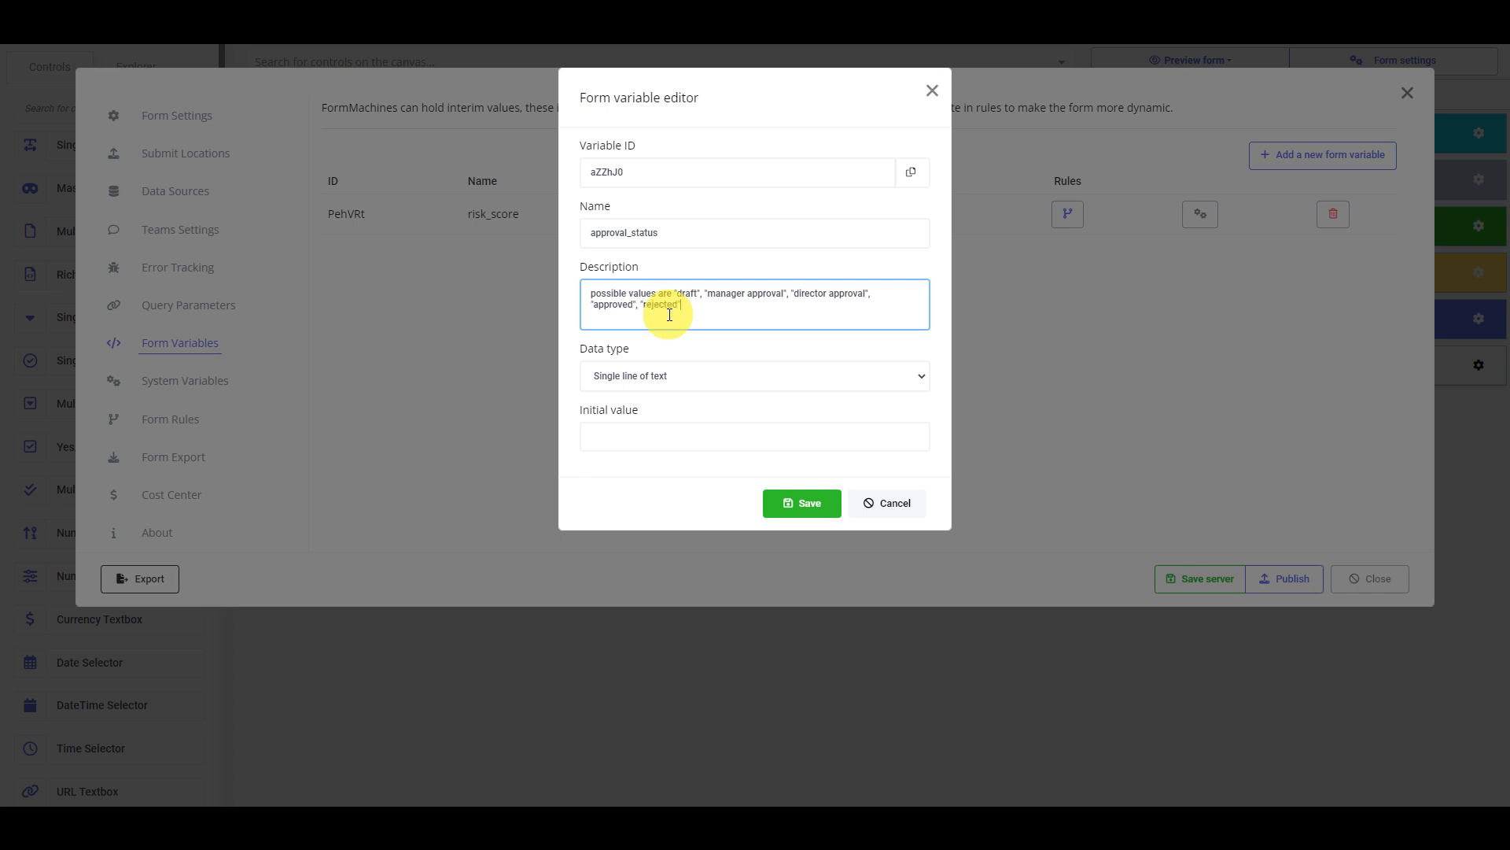
# Set the approval_status variable's initial value to "draft", then save the variable and the form settings to the server
pyautogui.click(722, 441)
pyautogui.moveTo(583, 411); pyautogui.dragTo(709, 419)
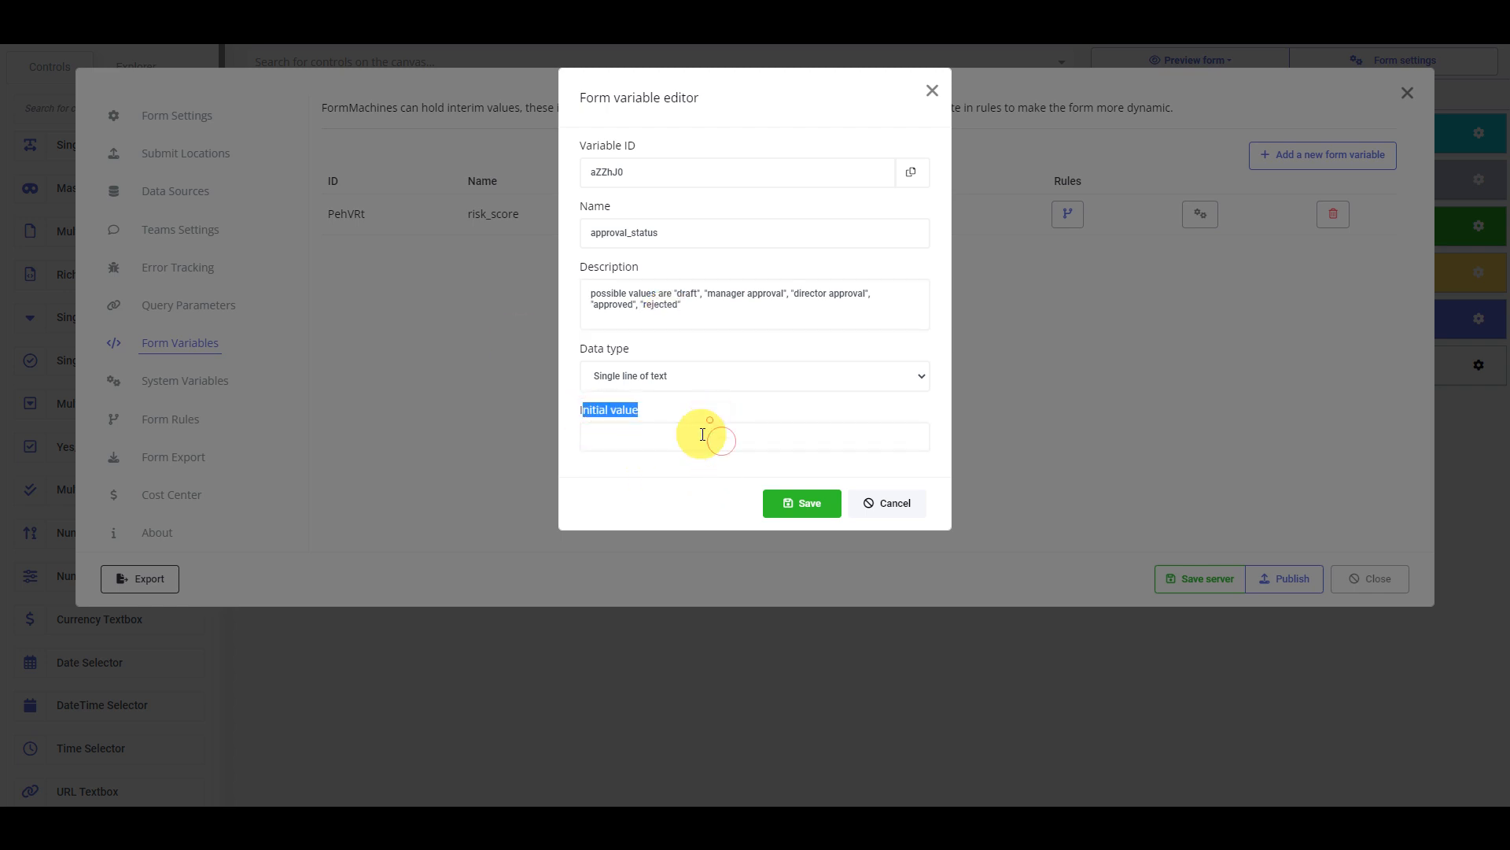
pyautogui.click(693, 438)
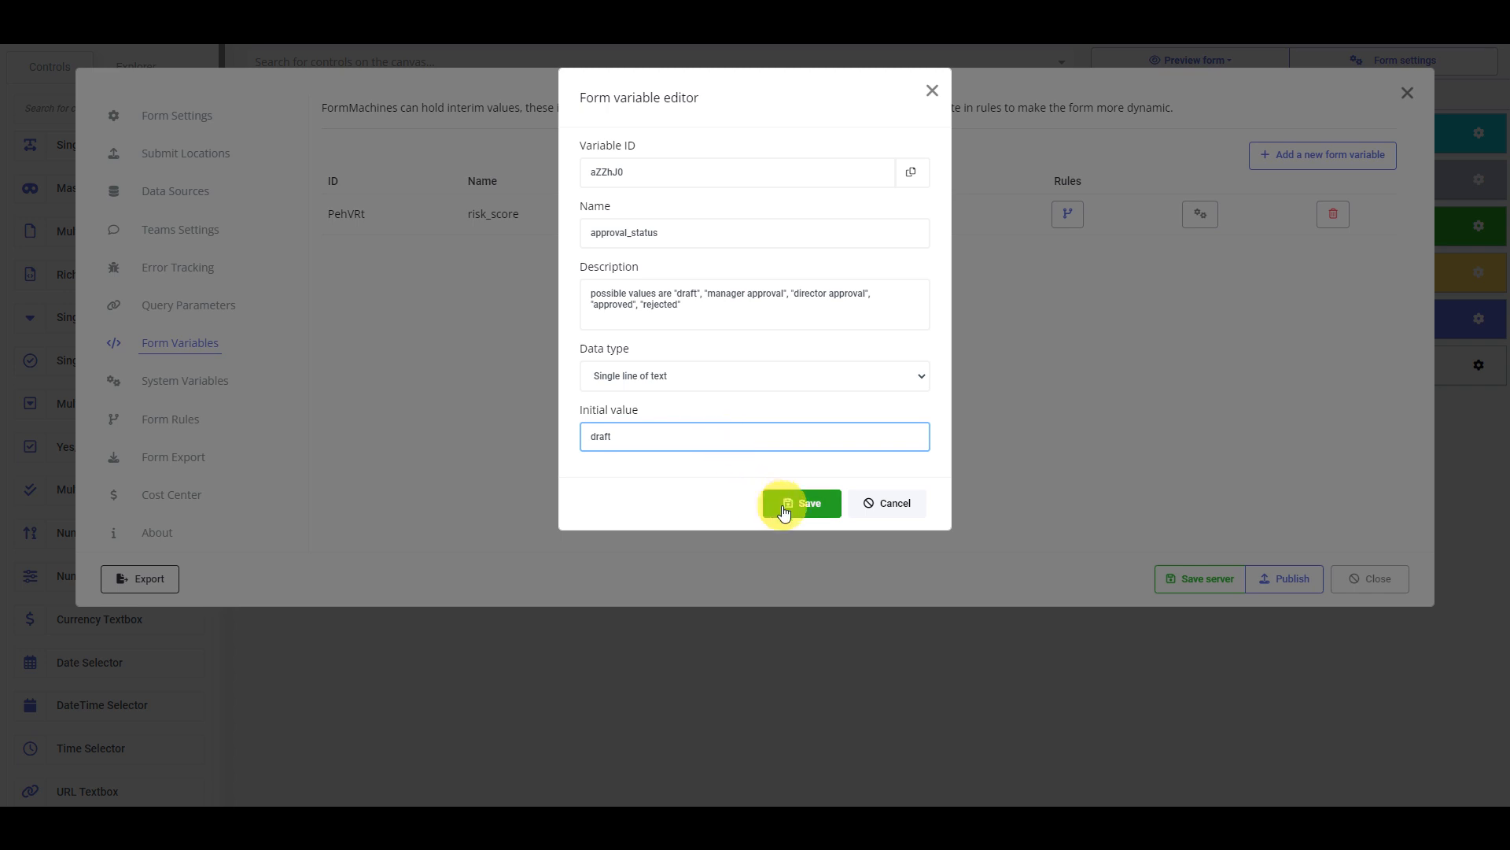
pyautogui.click(784, 507)
pyautogui.click(1172, 582)
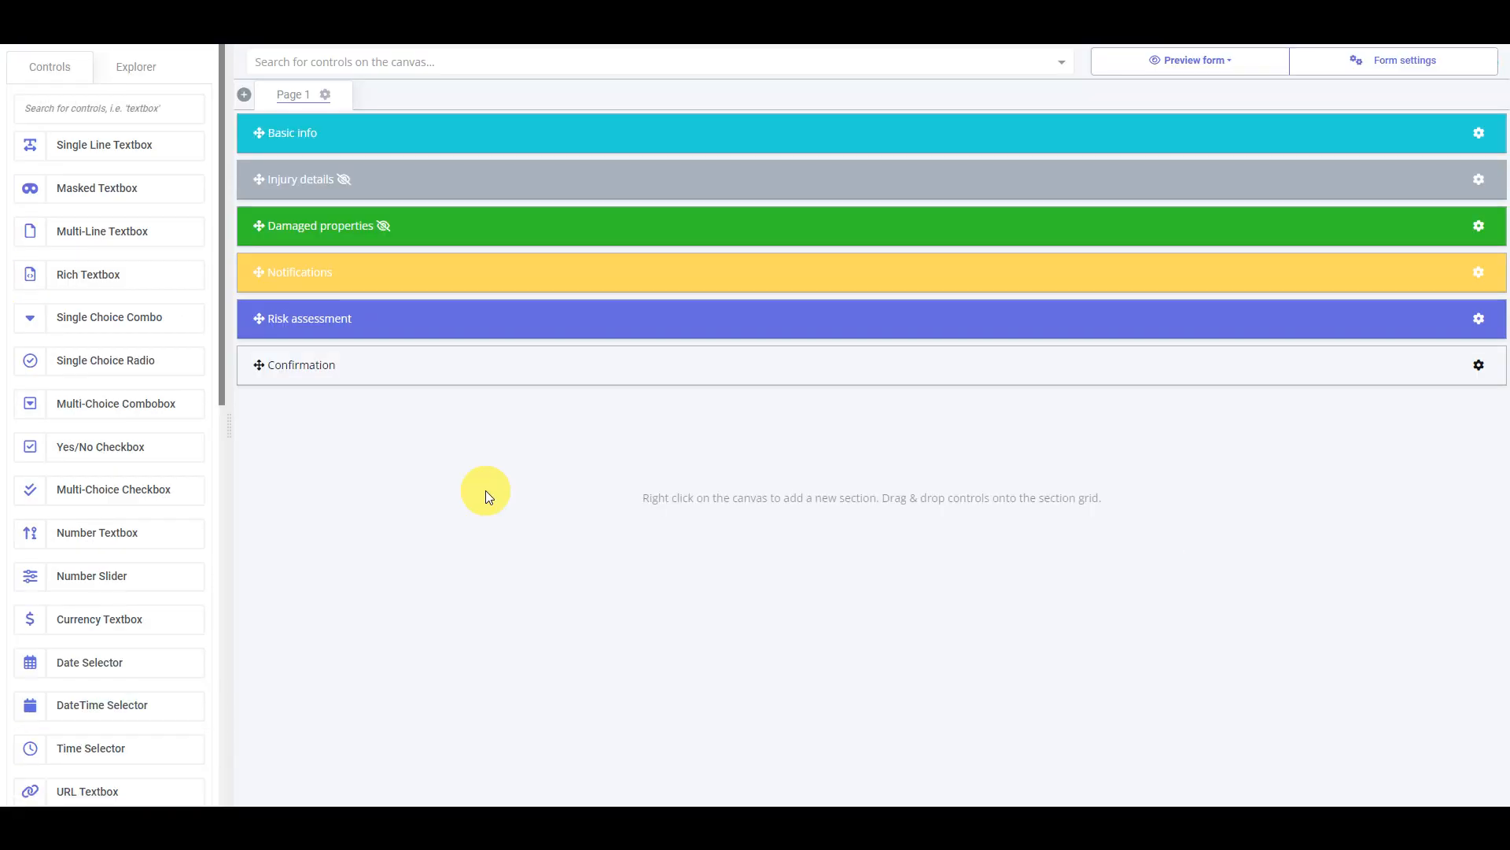
# Add a new section below Confirmation and title it "Manager approval"
pyautogui.rightClick(530, 446)
pyautogui.click(573, 472)
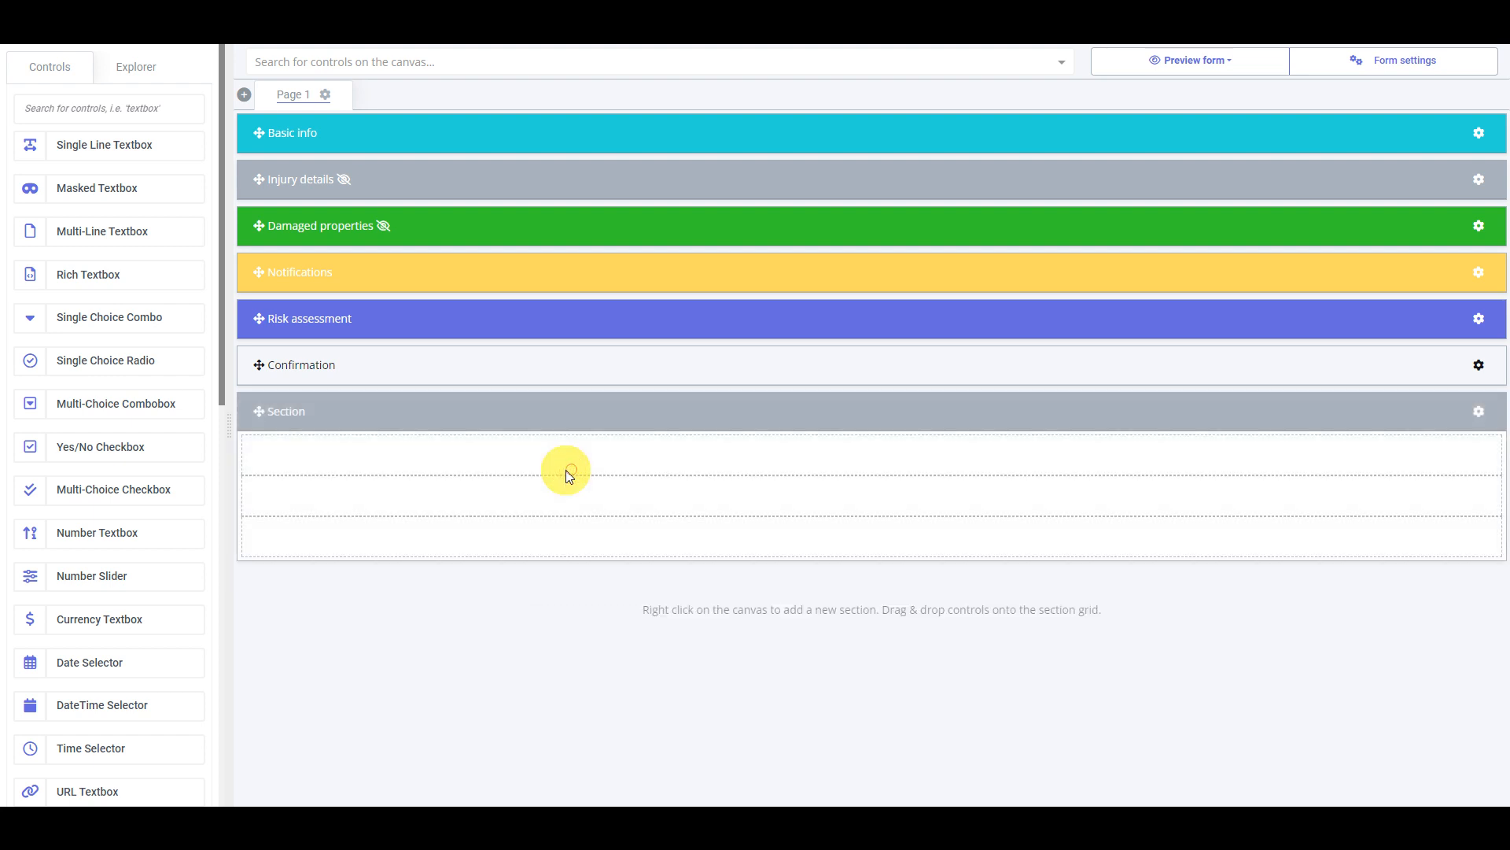
pyautogui.click(1477, 412)
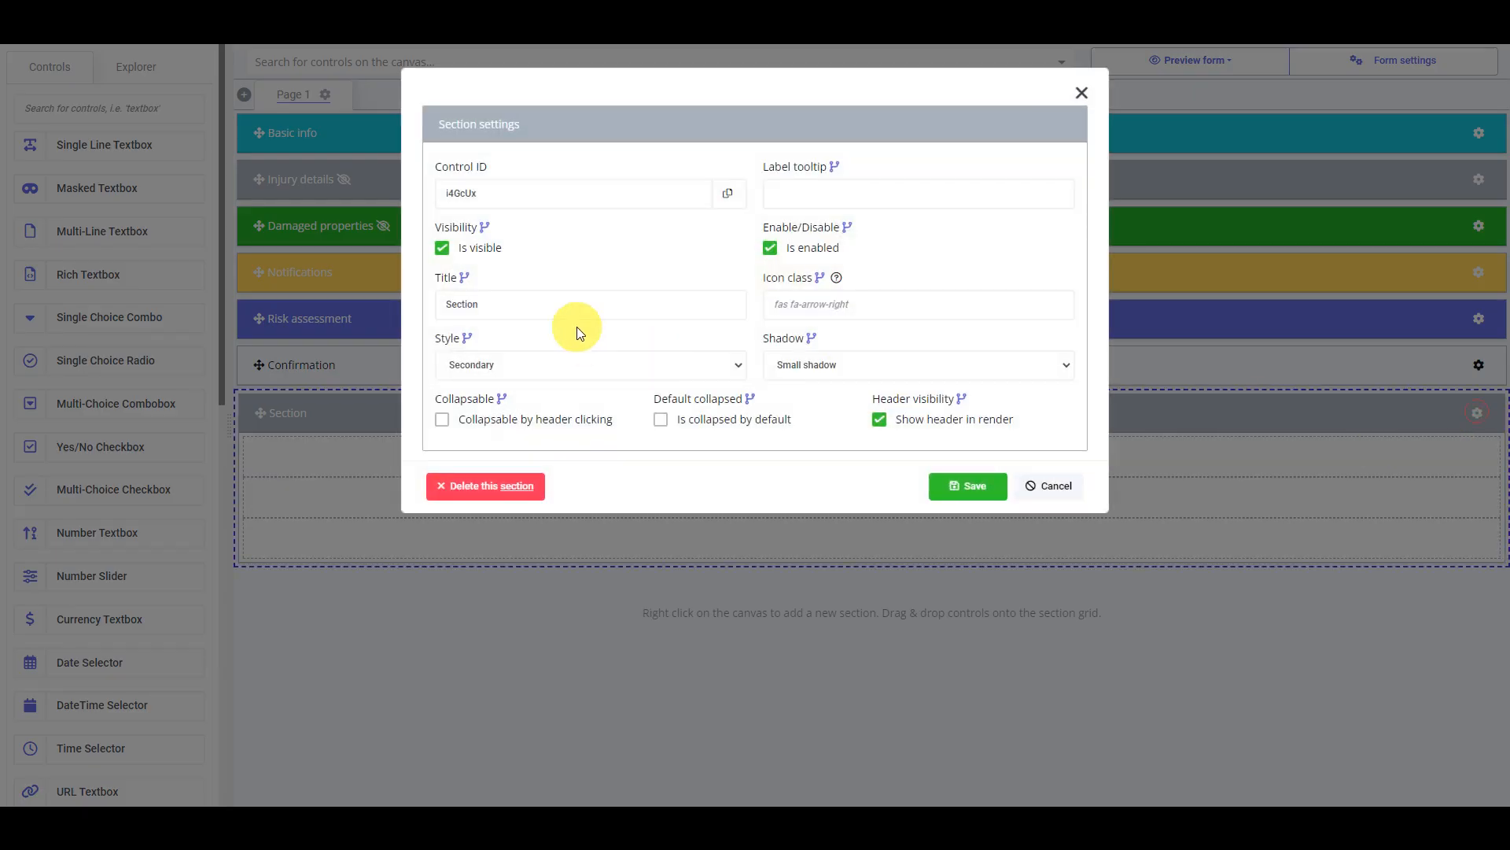
pyautogui.doubleClick(570, 305)
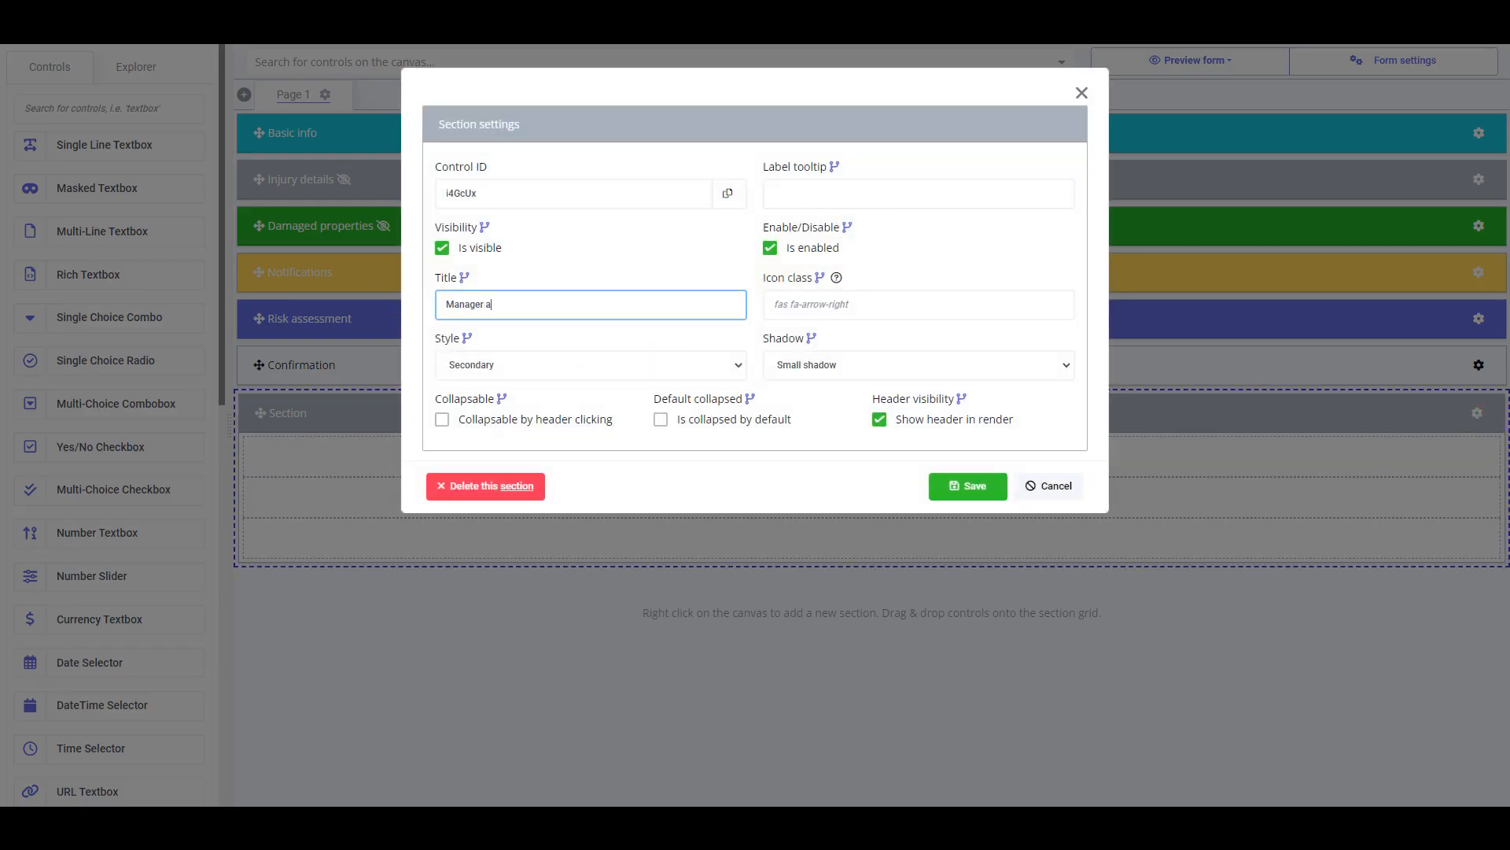
# Add a visibility rule to the Manager approval section with the static-value condition approval_status Equal "draft"
pyautogui.click(486, 229)
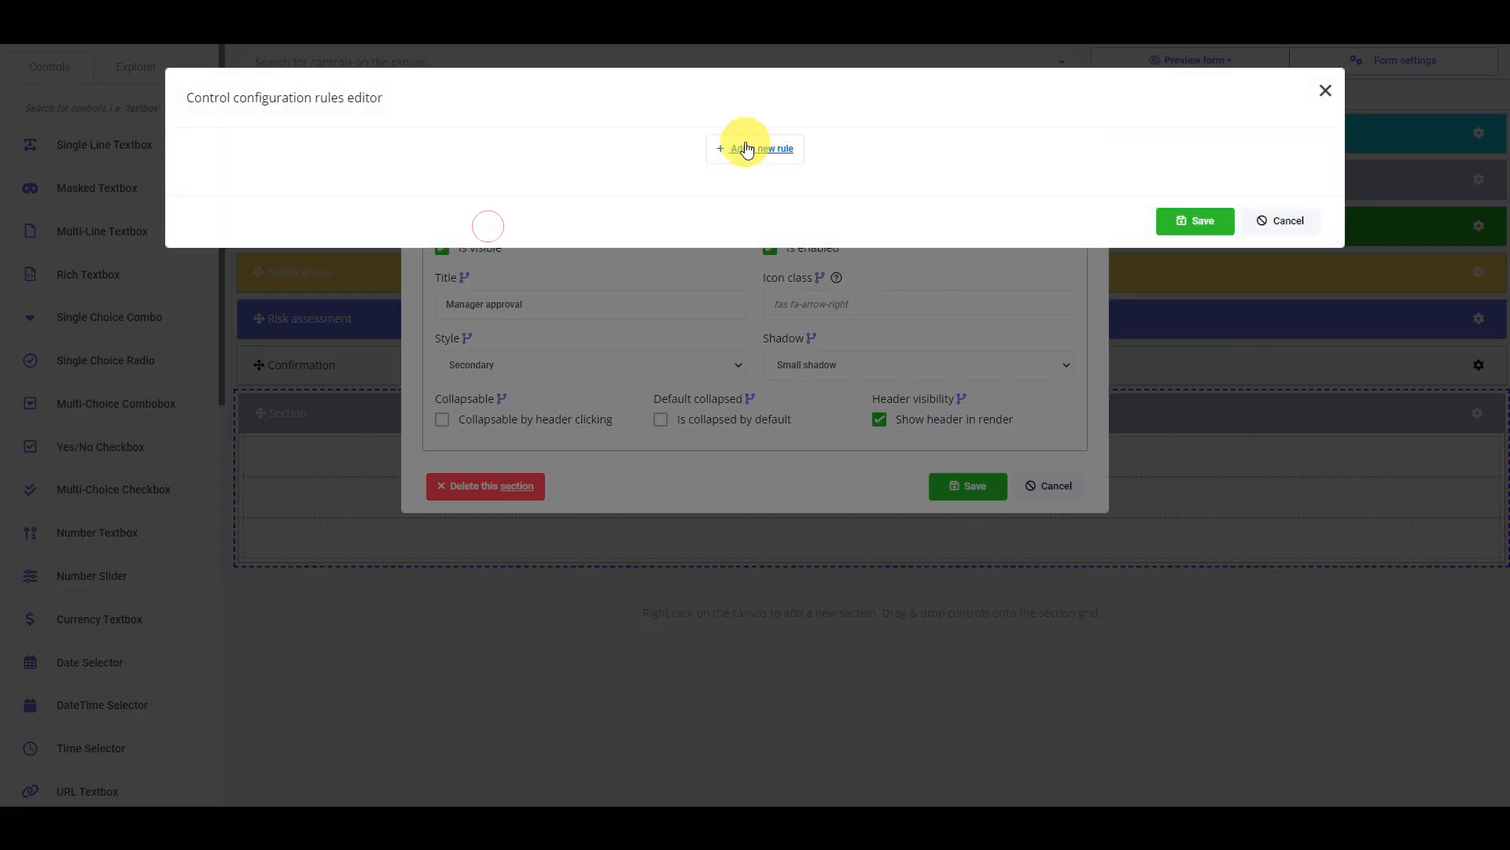
pyautogui.click(745, 149)
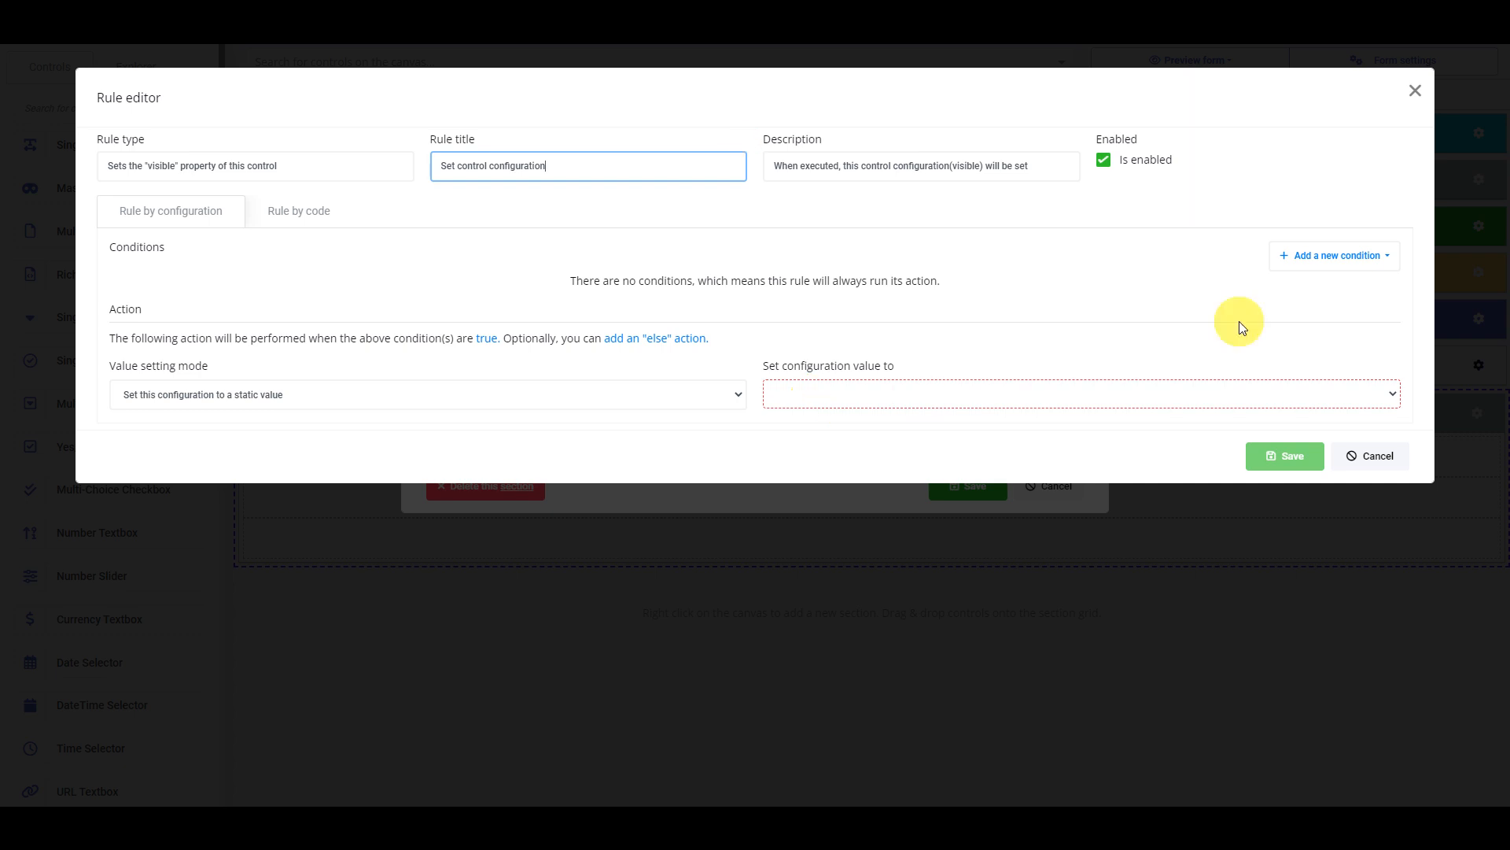
pyautogui.click(1308, 270)
pyautogui.click(1308, 304)
pyautogui.click(772, 304)
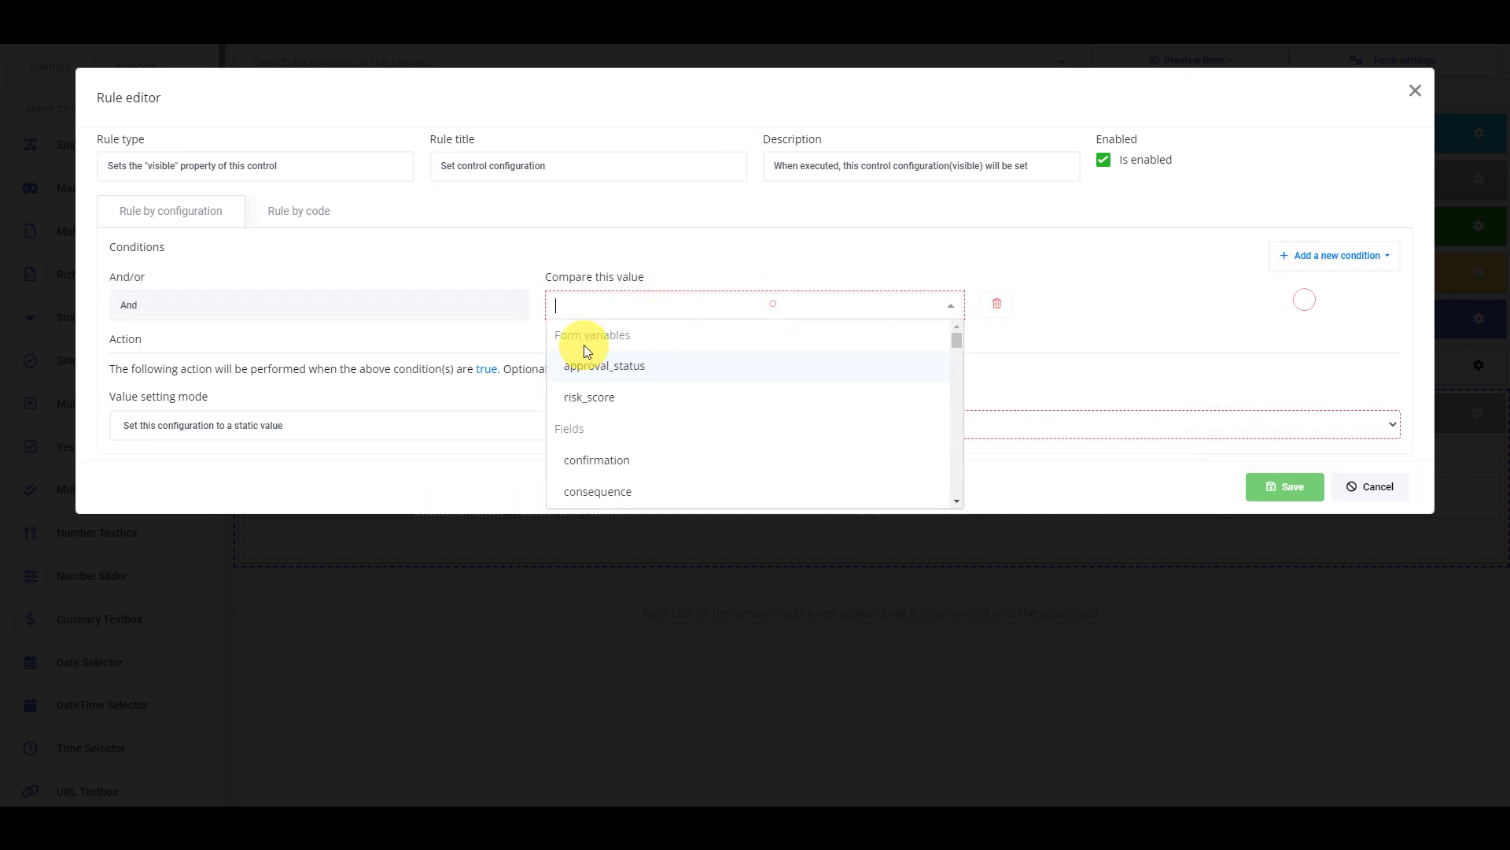
pyautogui.click(608, 365)
pyautogui.click(853, 309)
pyautogui.click(776, 327)
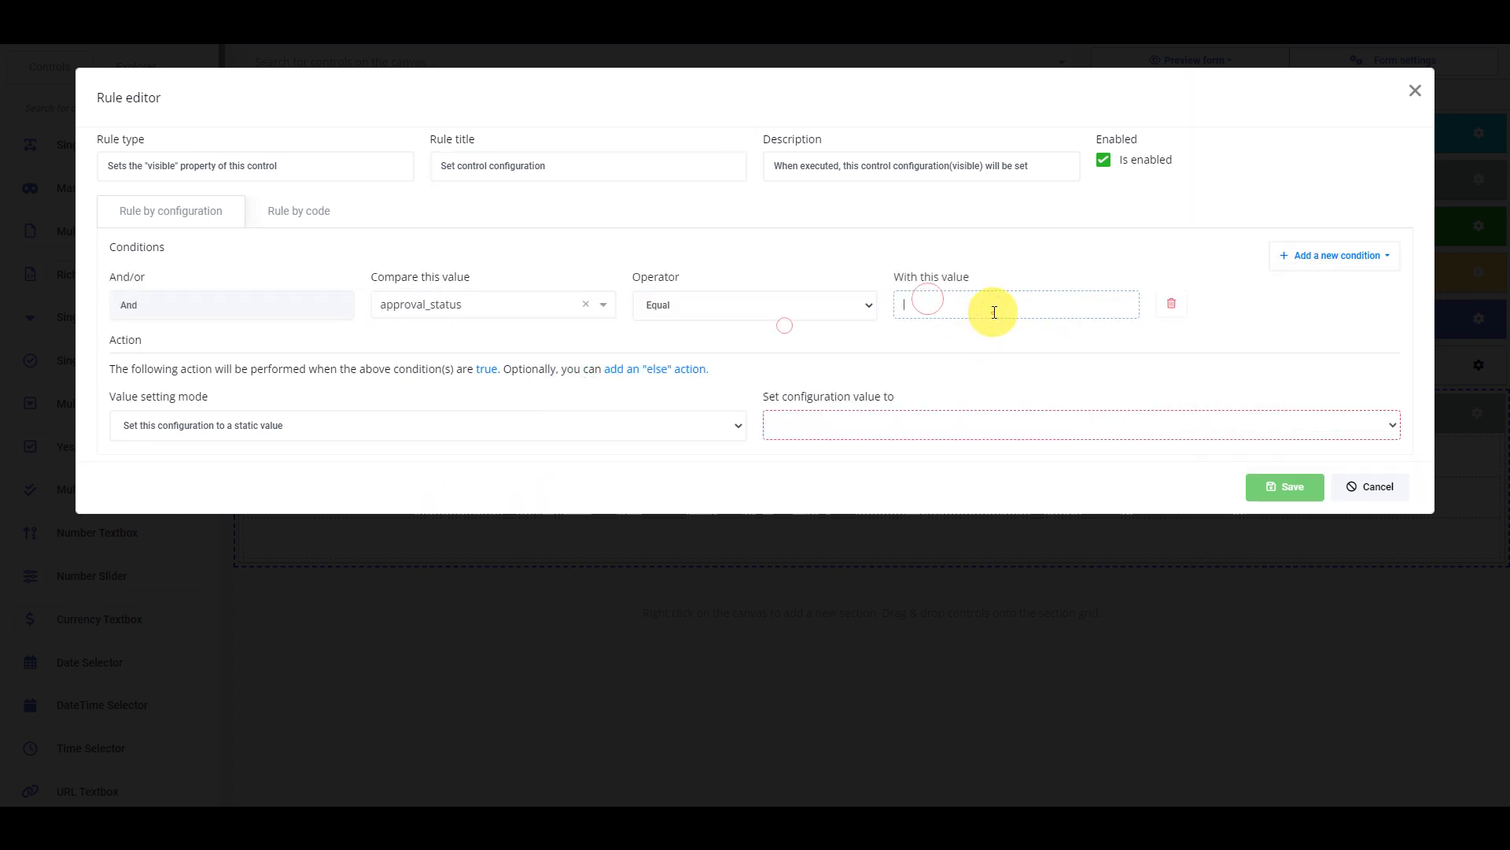
pyautogui.click(991, 311)
pyautogui.write('draft')
# Make the rule's action set the section to Not visible, and save the rule and section settings
pyautogui.click(955, 422)
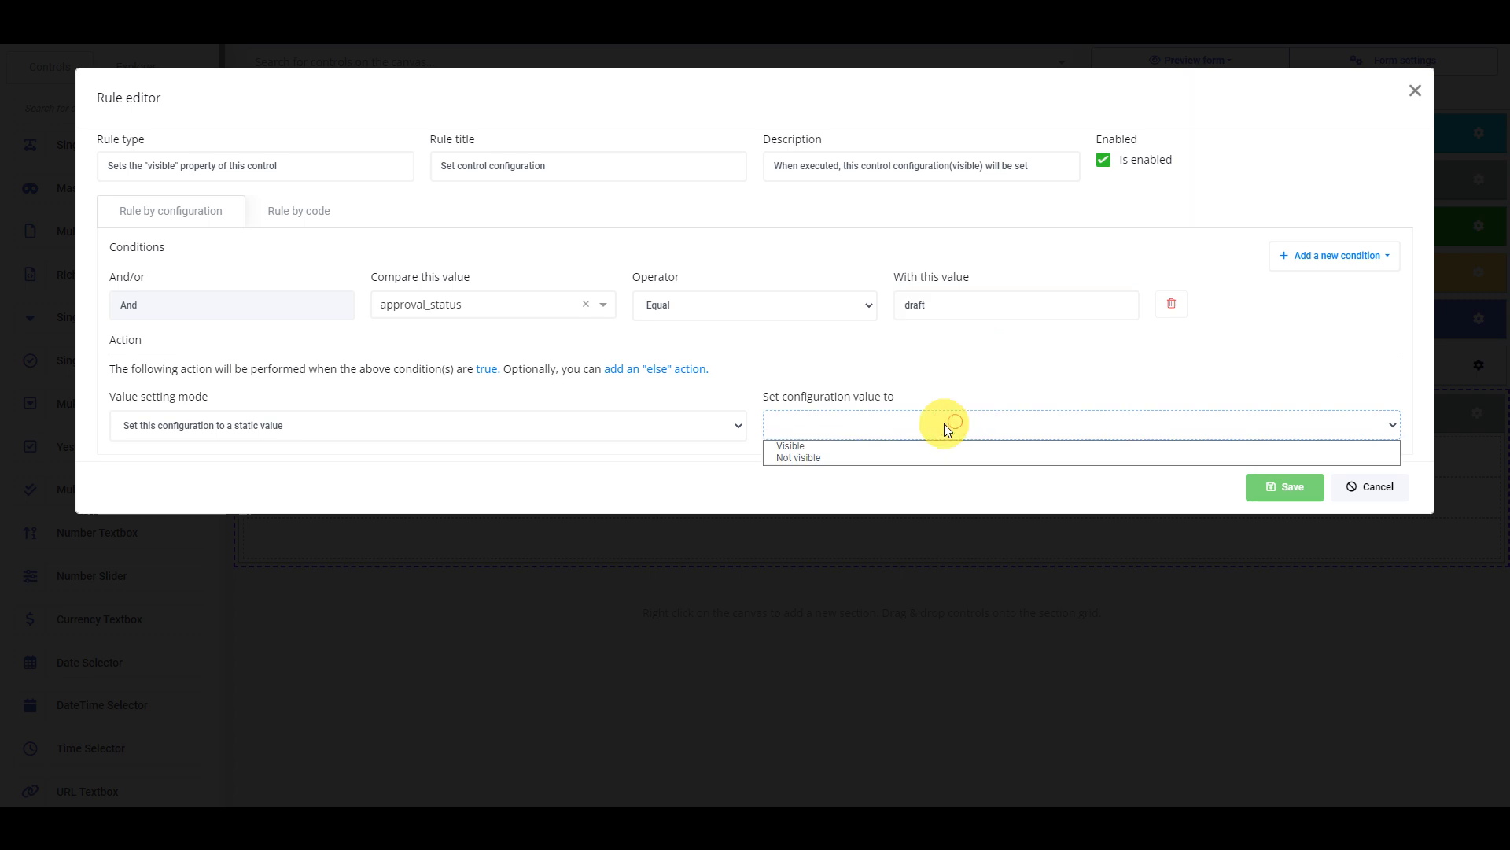
pyautogui.click(848, 458)
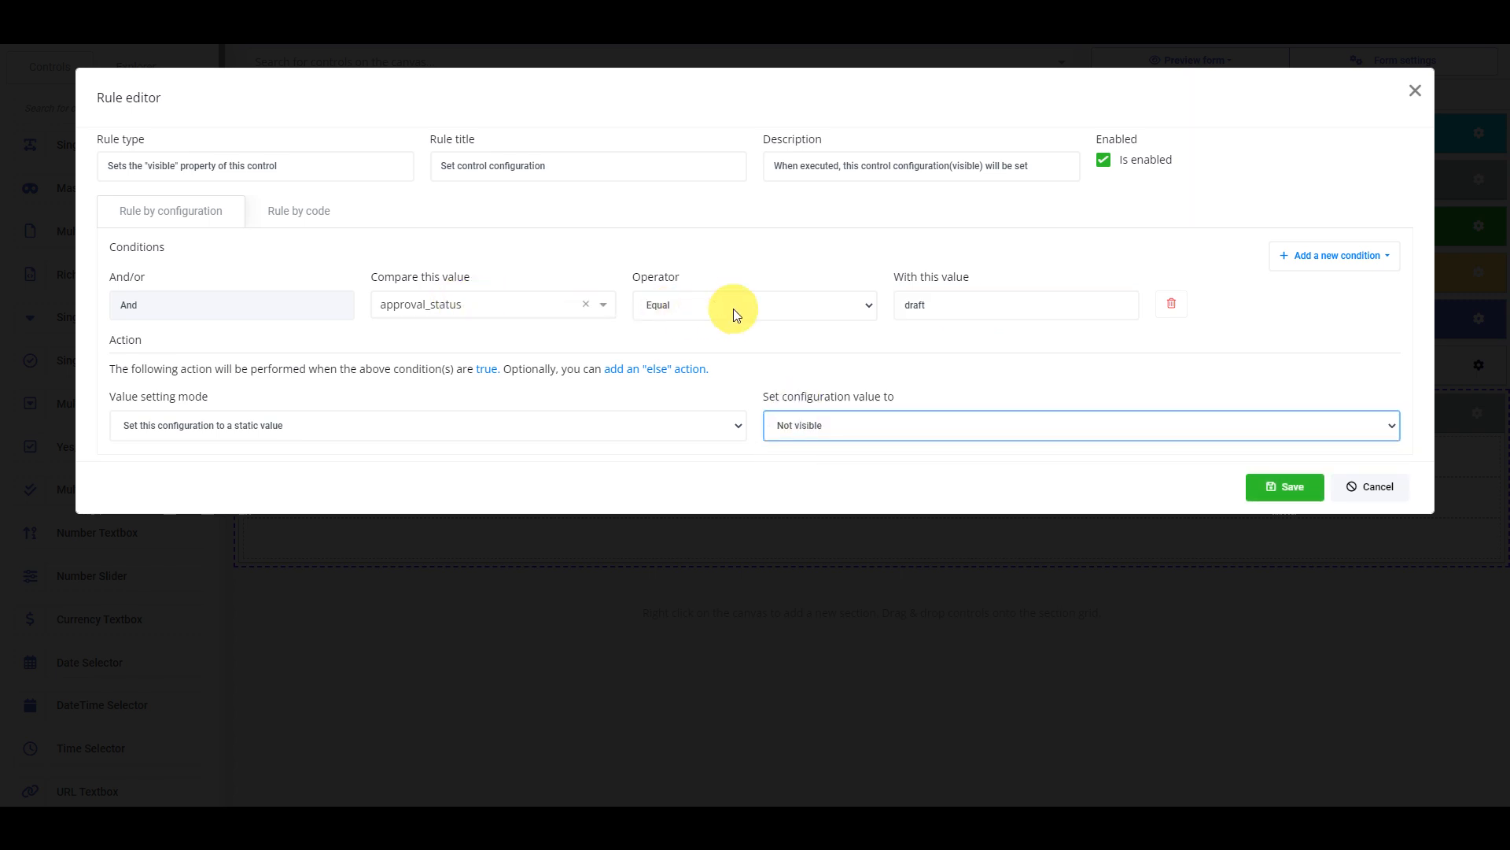
pyautogui.click(1267, 488)
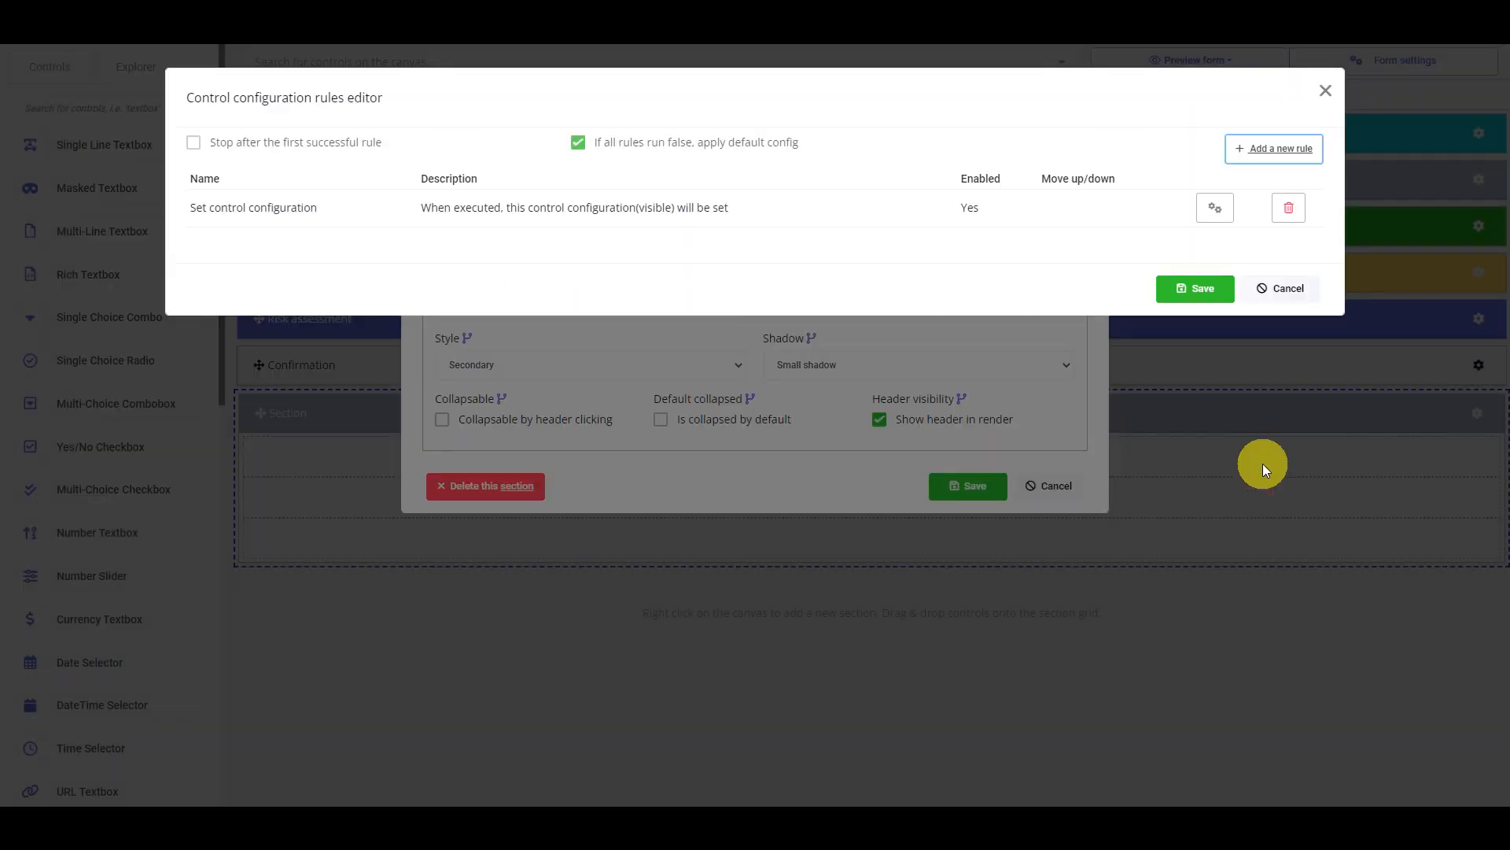
pyautogui.click(1194, 288)
pyautogui.click(991, 489)
# Place a Heading control in the first row of the Manager approval section and label it "Manager approval"
pyautogui.click(153, 108)
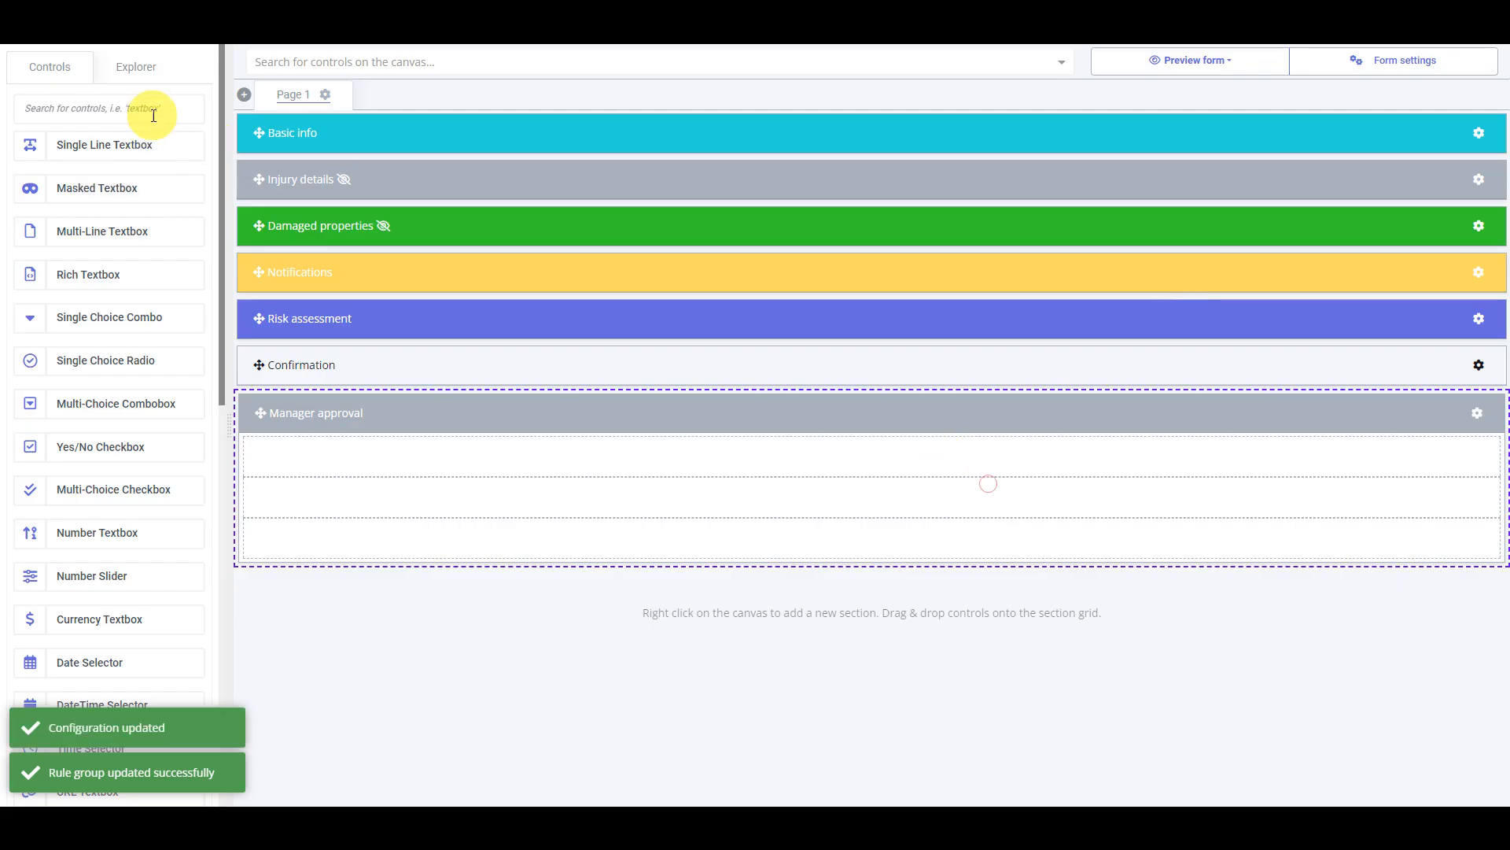
pyautogui.write('heading')
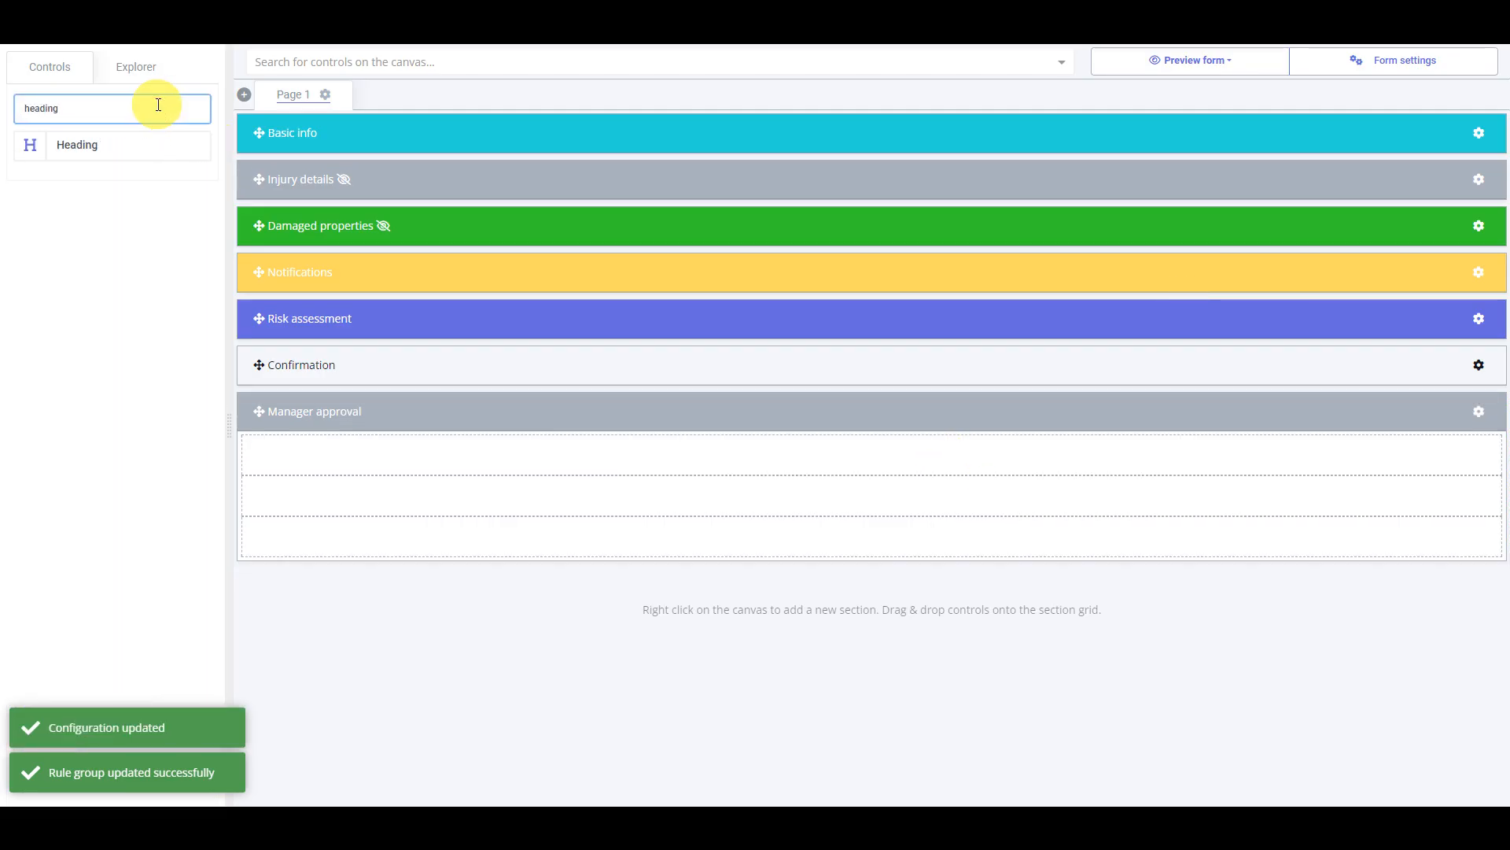
pyautogui.moveTo(122, 148); pyautogui.dragTo(988, 469)
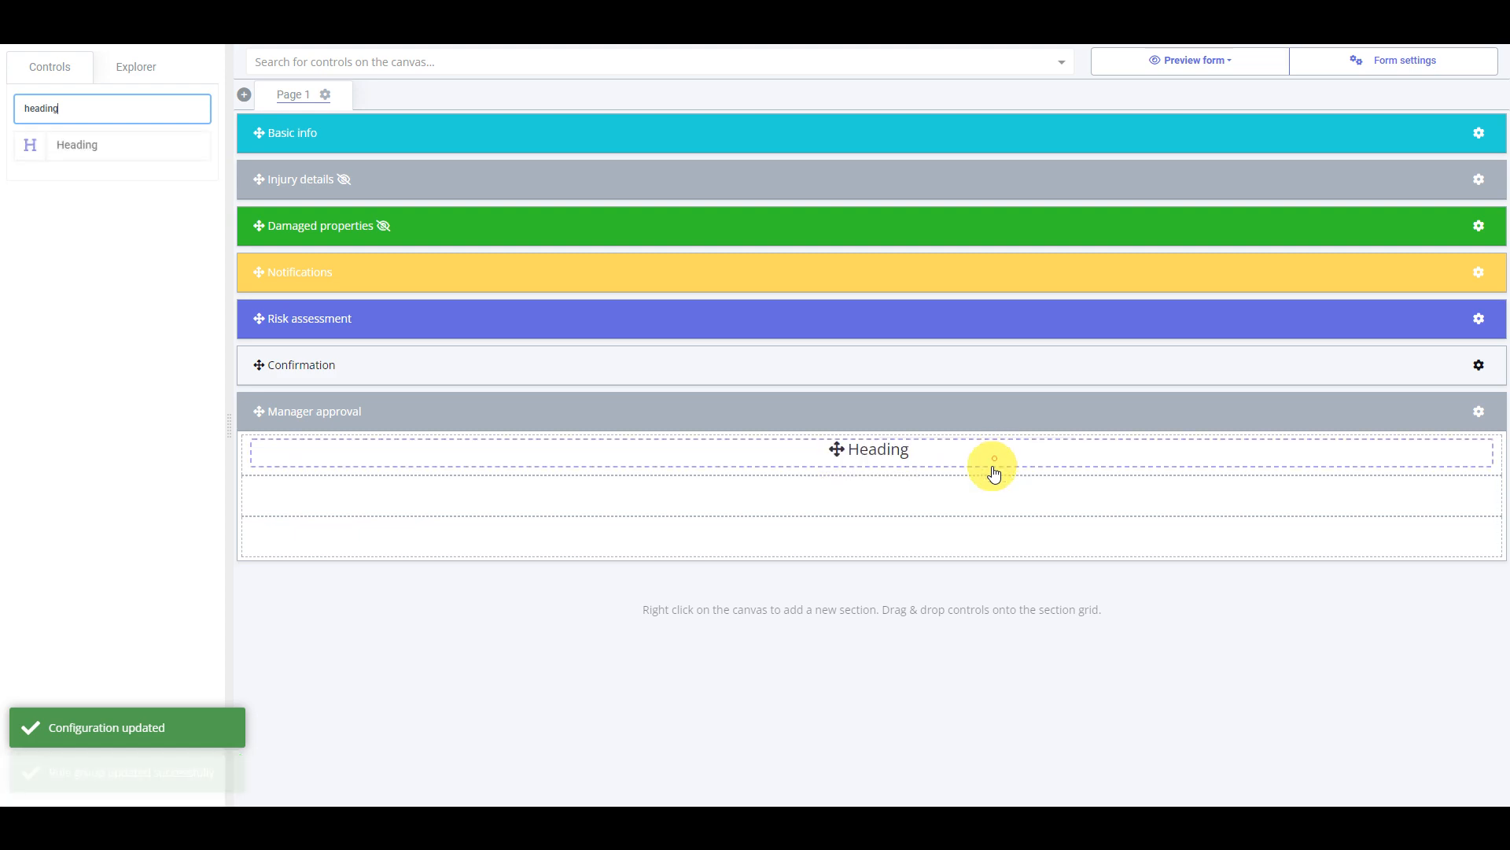
pyautogui.click(869, 452)
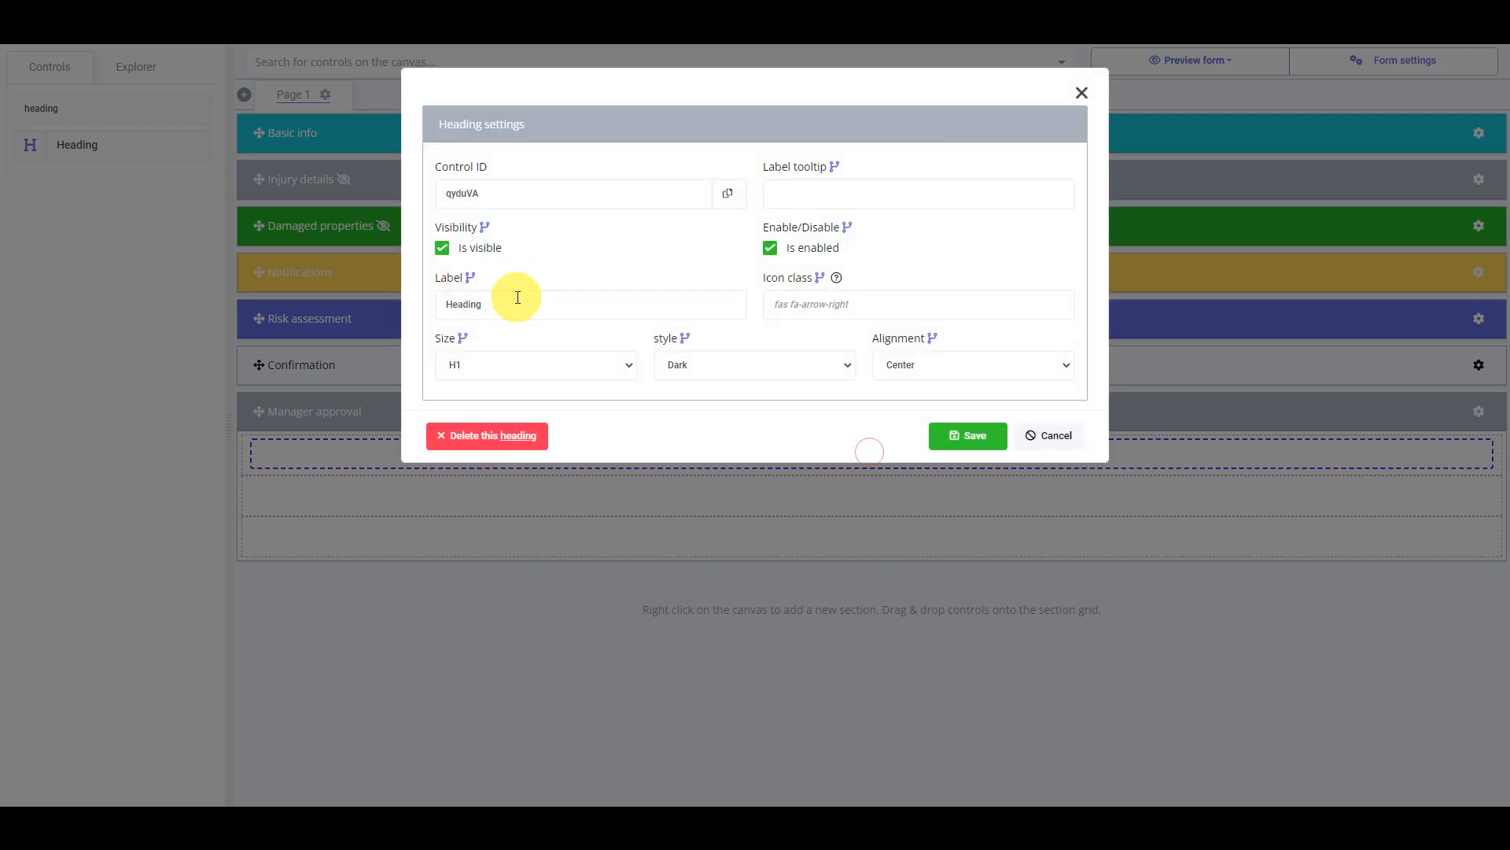
pyautogui.doubleClick(519, 302)
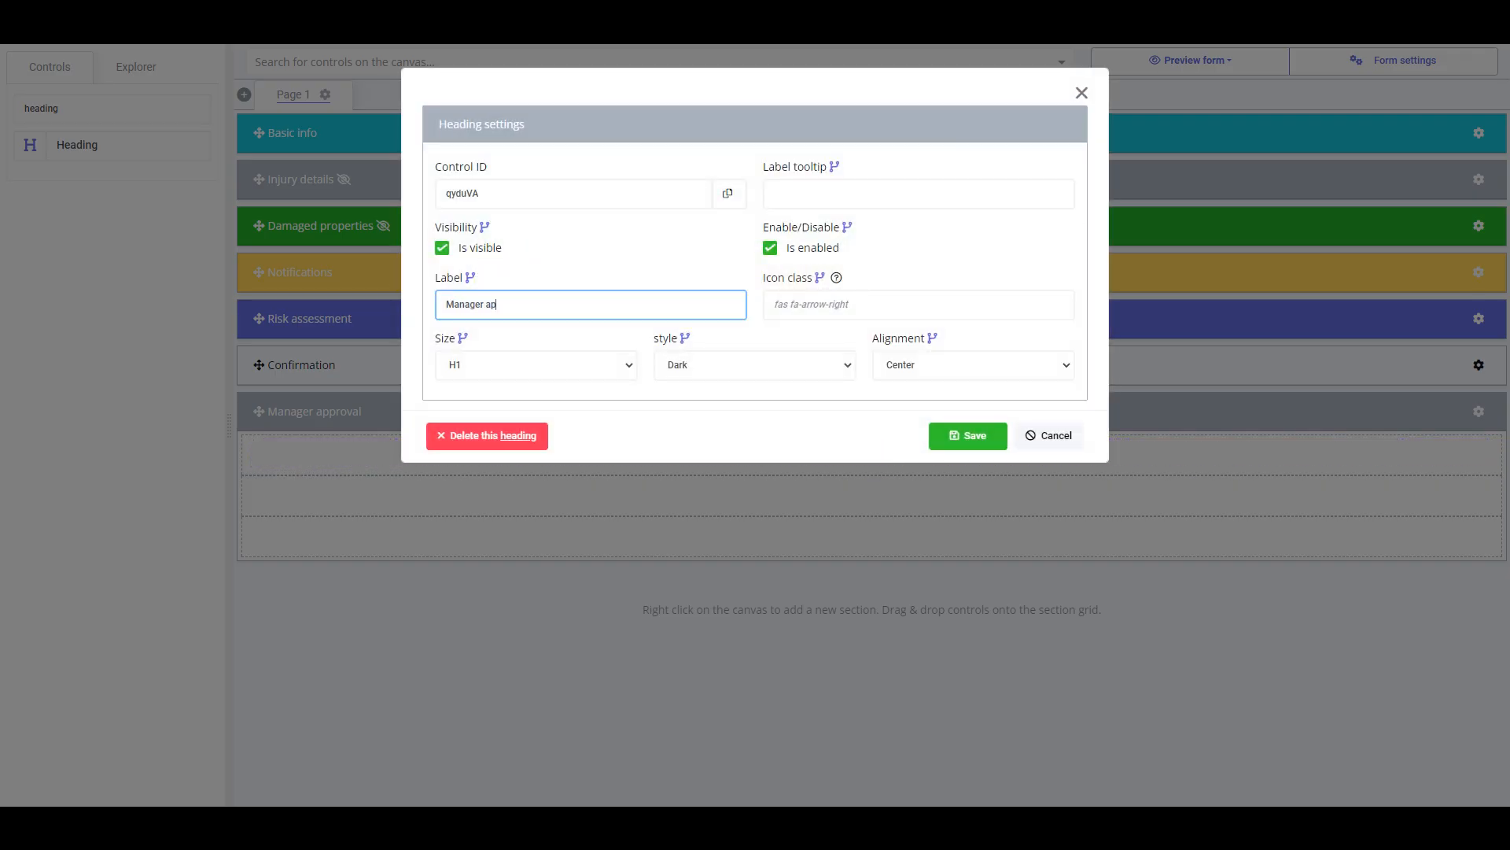
pyautogui.click(969, 434)
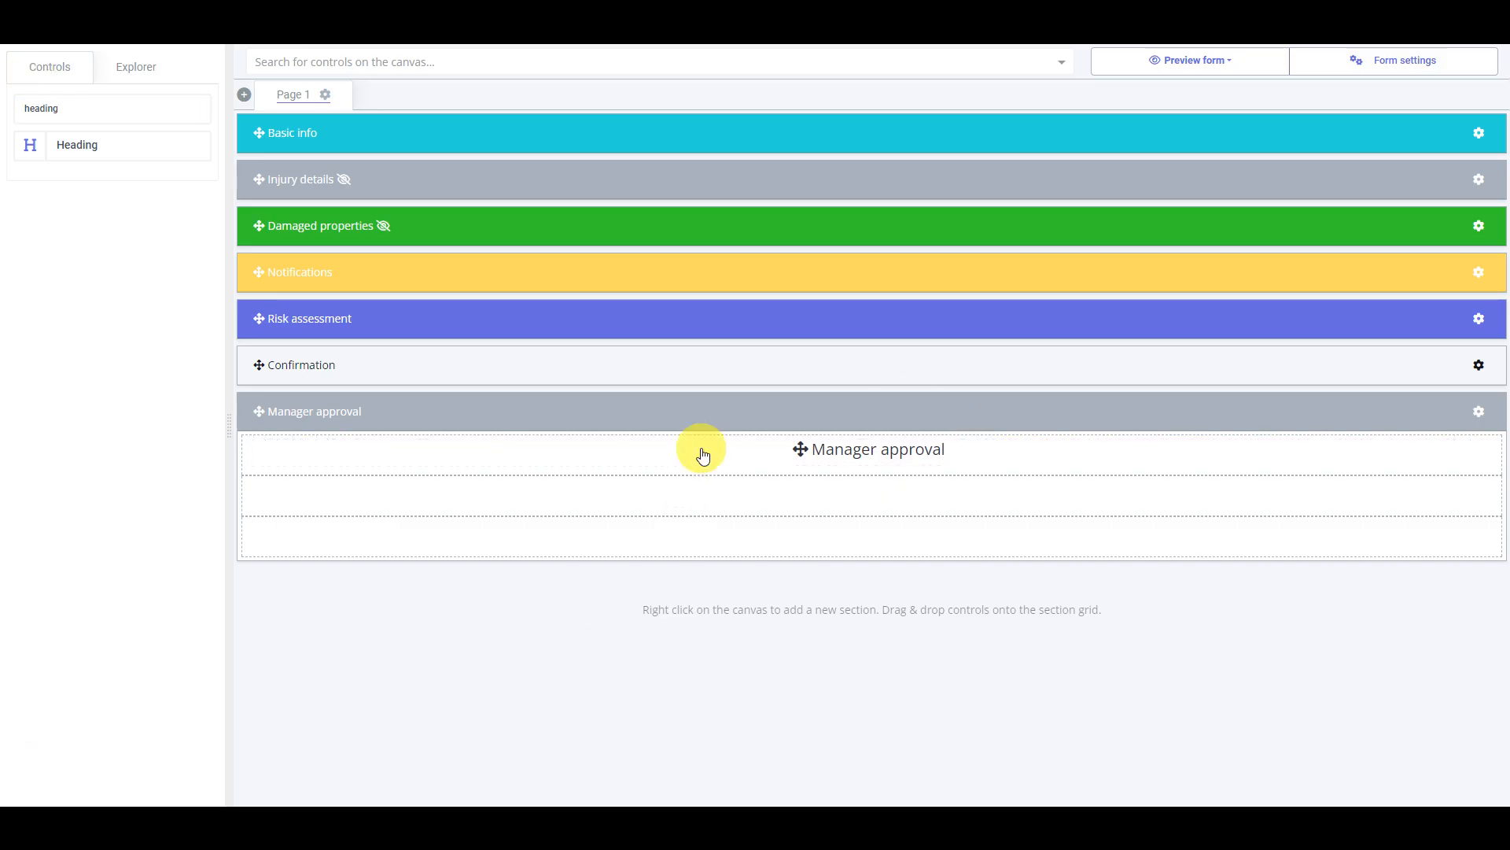
# Collapse the Manager approval section and add a section below it with the Info style and the title "Director approval"
pyautogui.click(705, 420)
pyautogui.rightClick(475, 505)
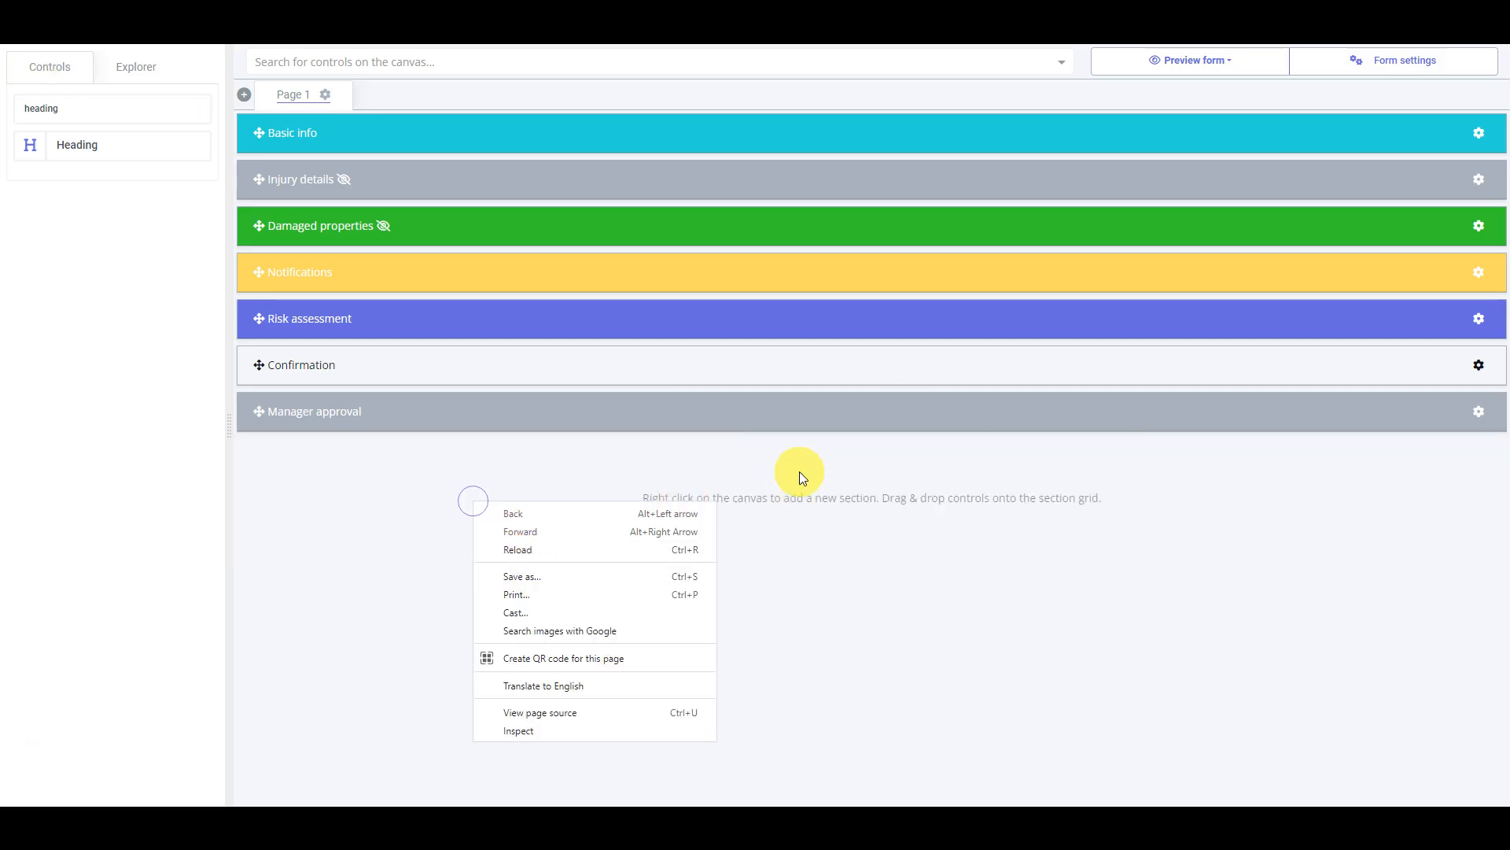
pyautogui.rightClick(808, 448)
pyautogui.click(863, 471)
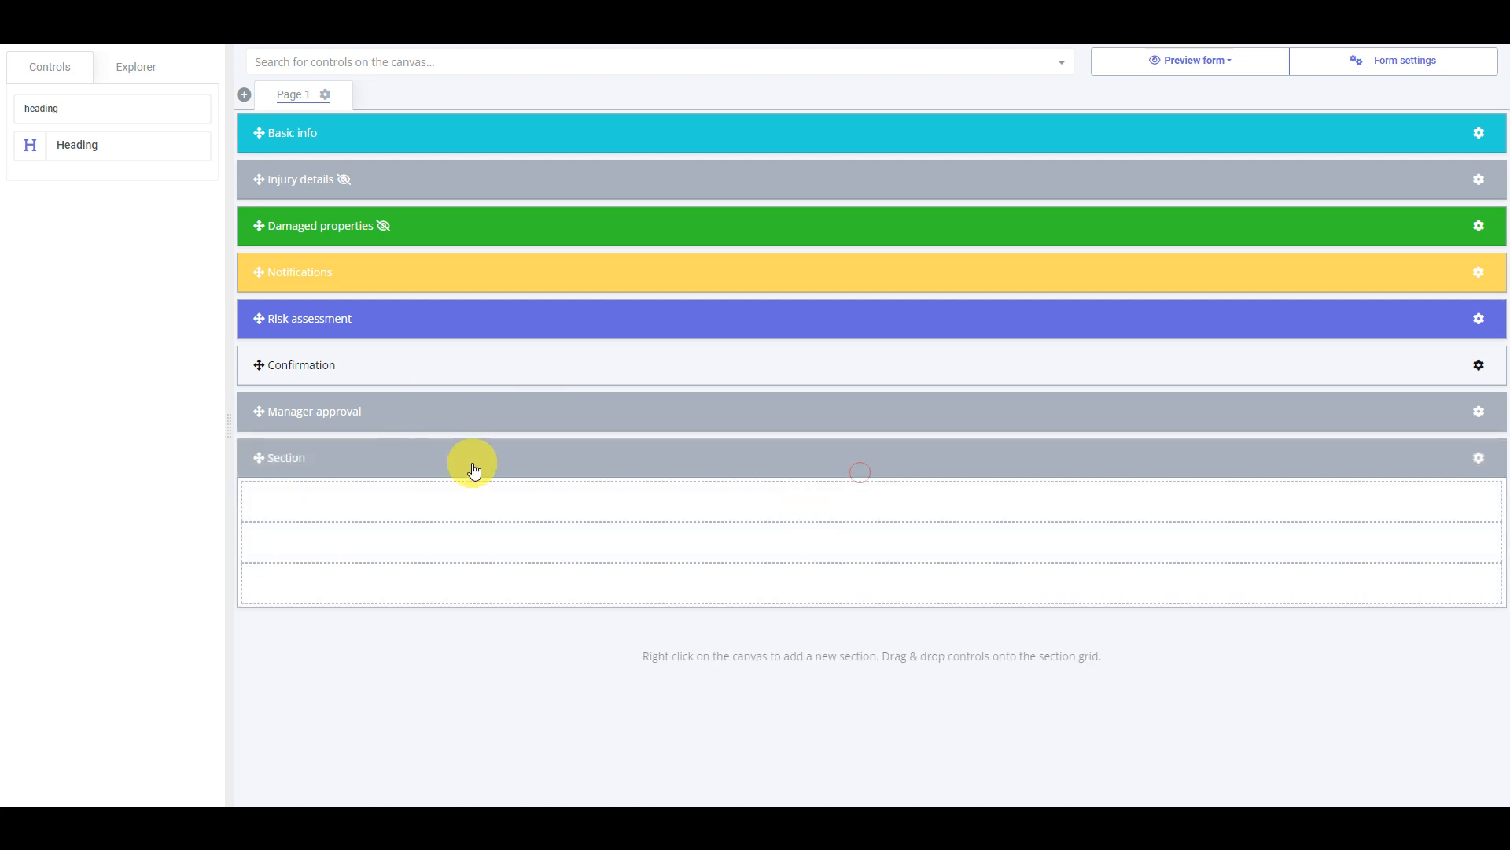
pyautogui.click(1478, 457)
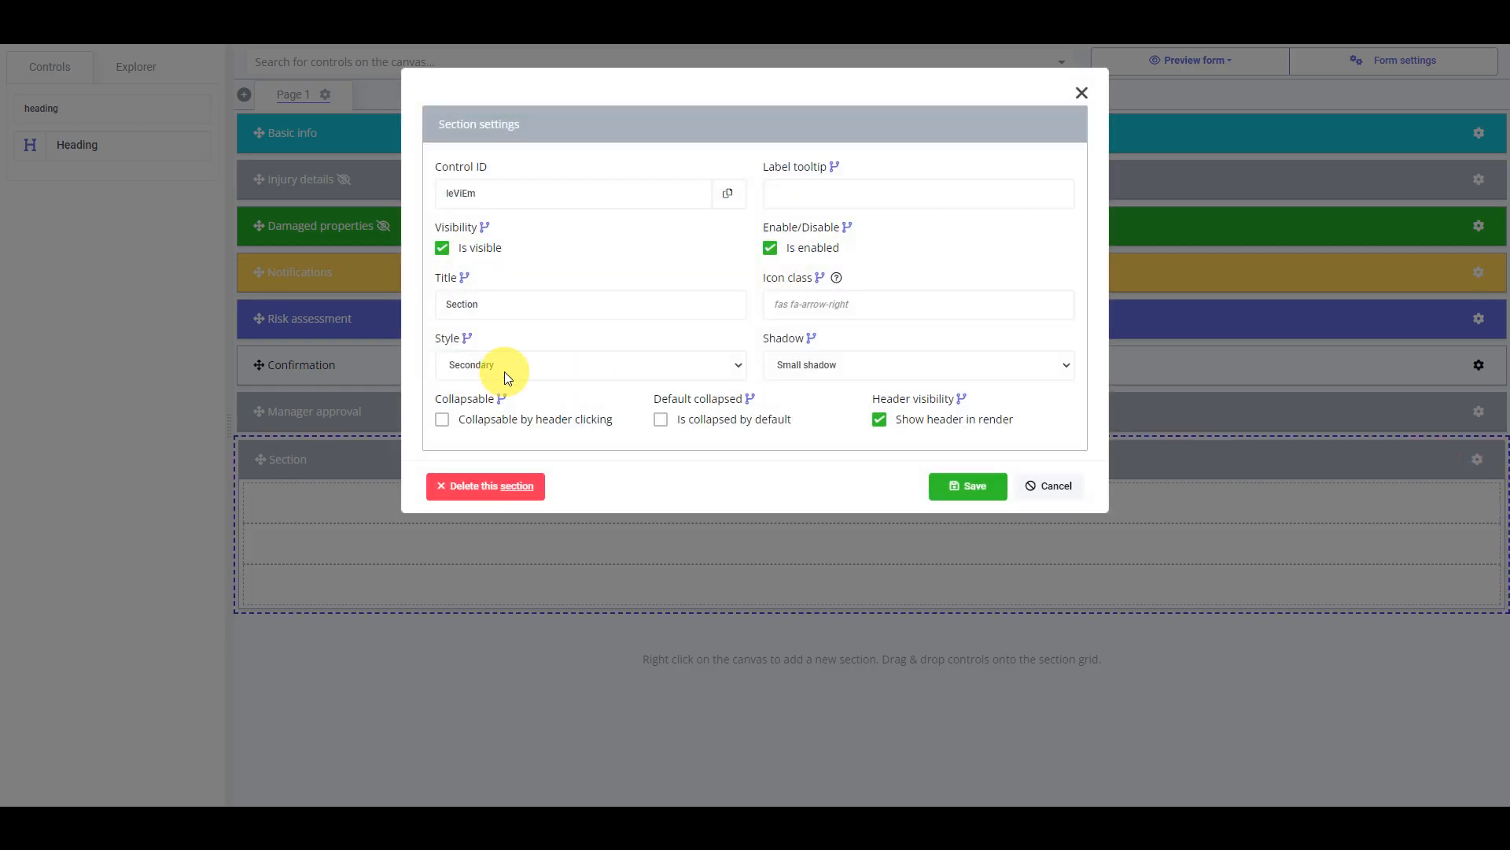
pyautogui.click(503, 371)
pyautogui.click(485, 450)
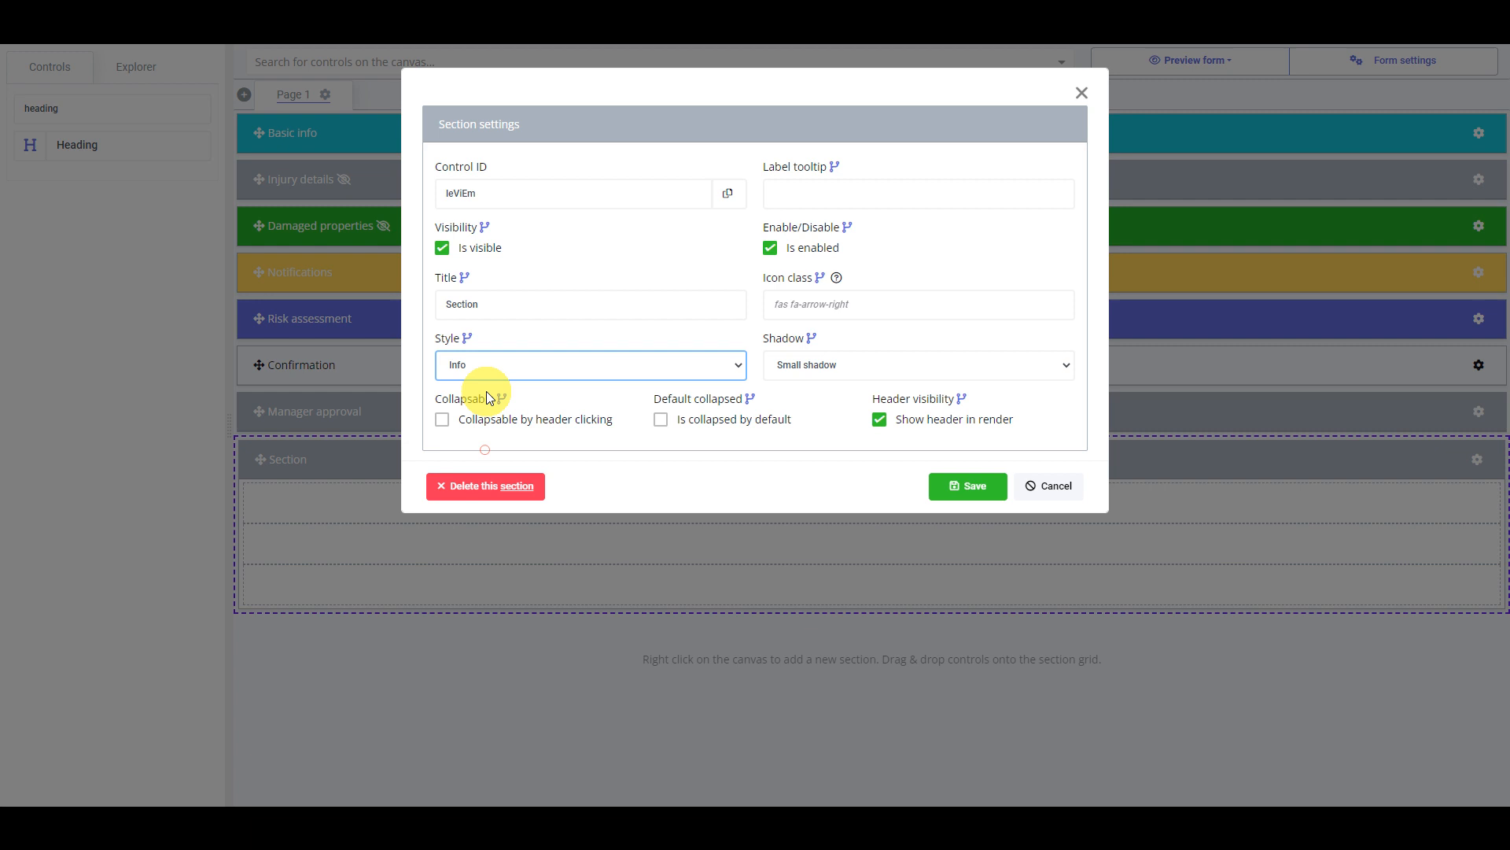
pyautogui.doubleClick(515, 316)
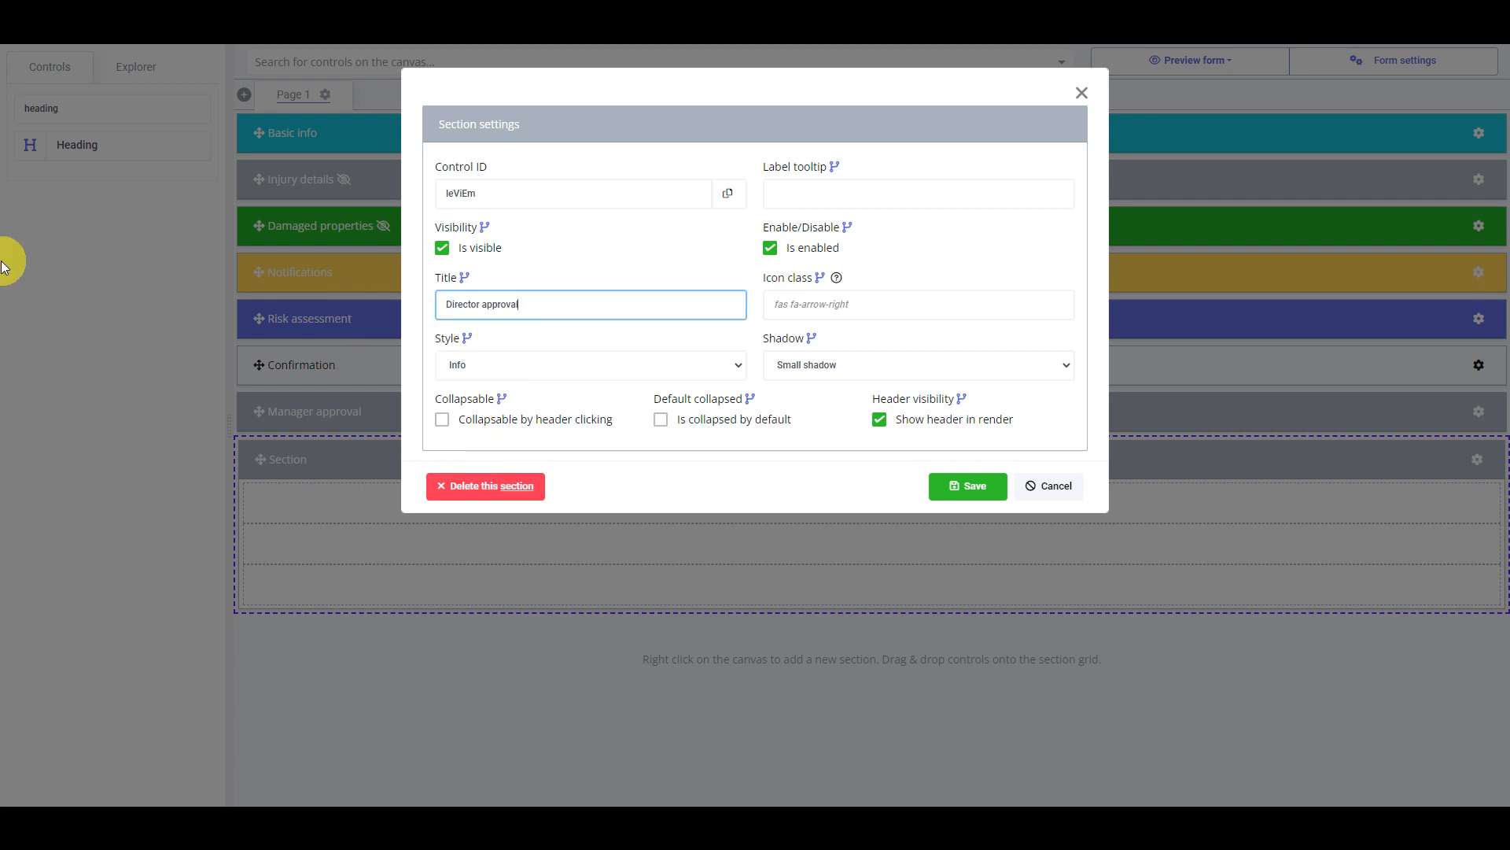
# Add a visibility rule to the Director approval section with the static-value condition approval_status Equal "draft"
pyautogui.click(485, 229)
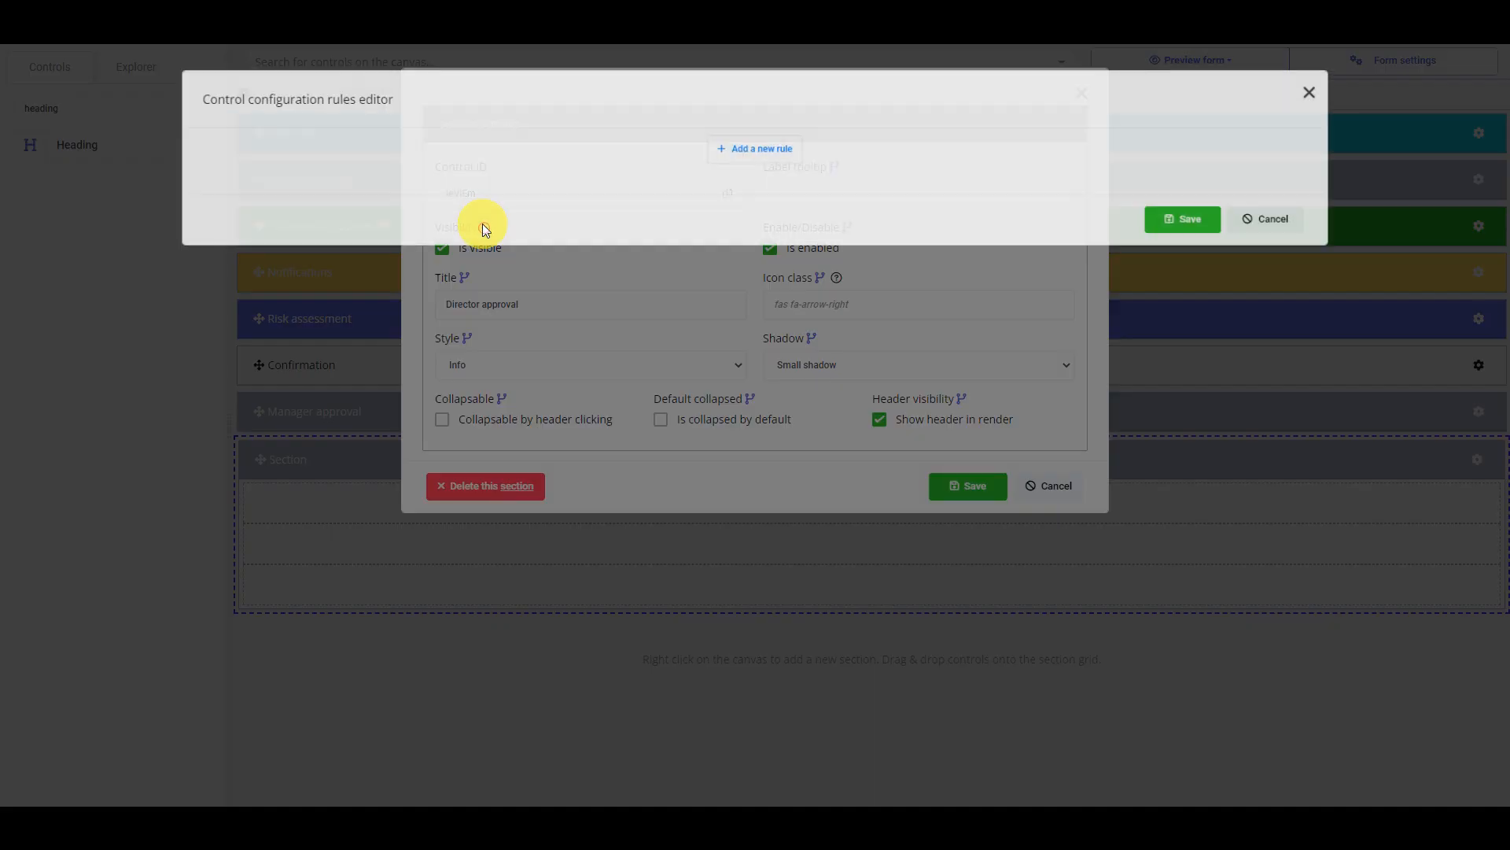
pyautogui.click(767, 148)
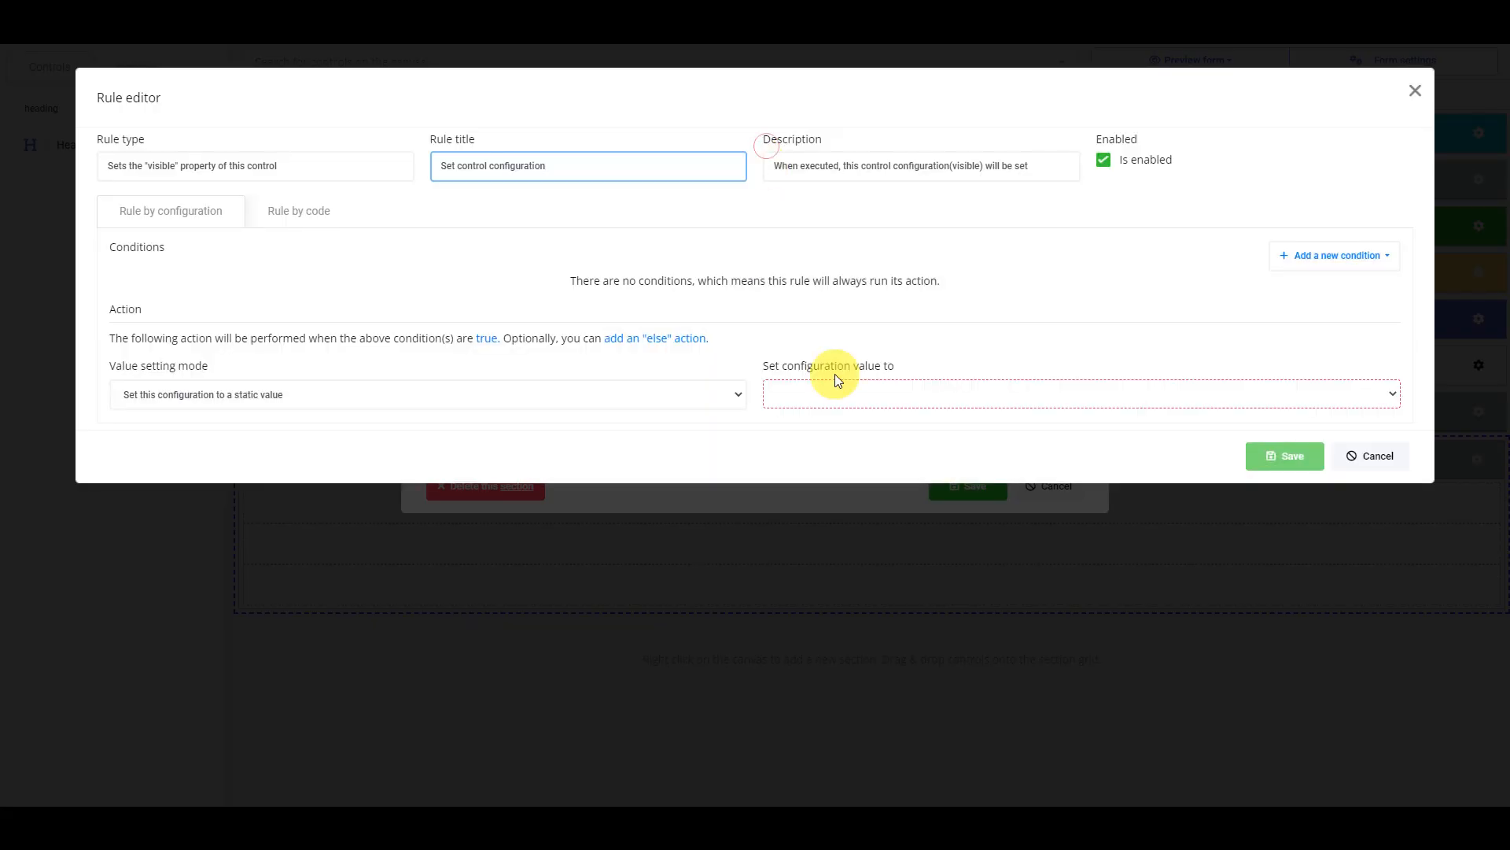
pyautogui.click(1329, 263)
pyautogui.click(1313, 297)
pyautogui.click(618, 313)
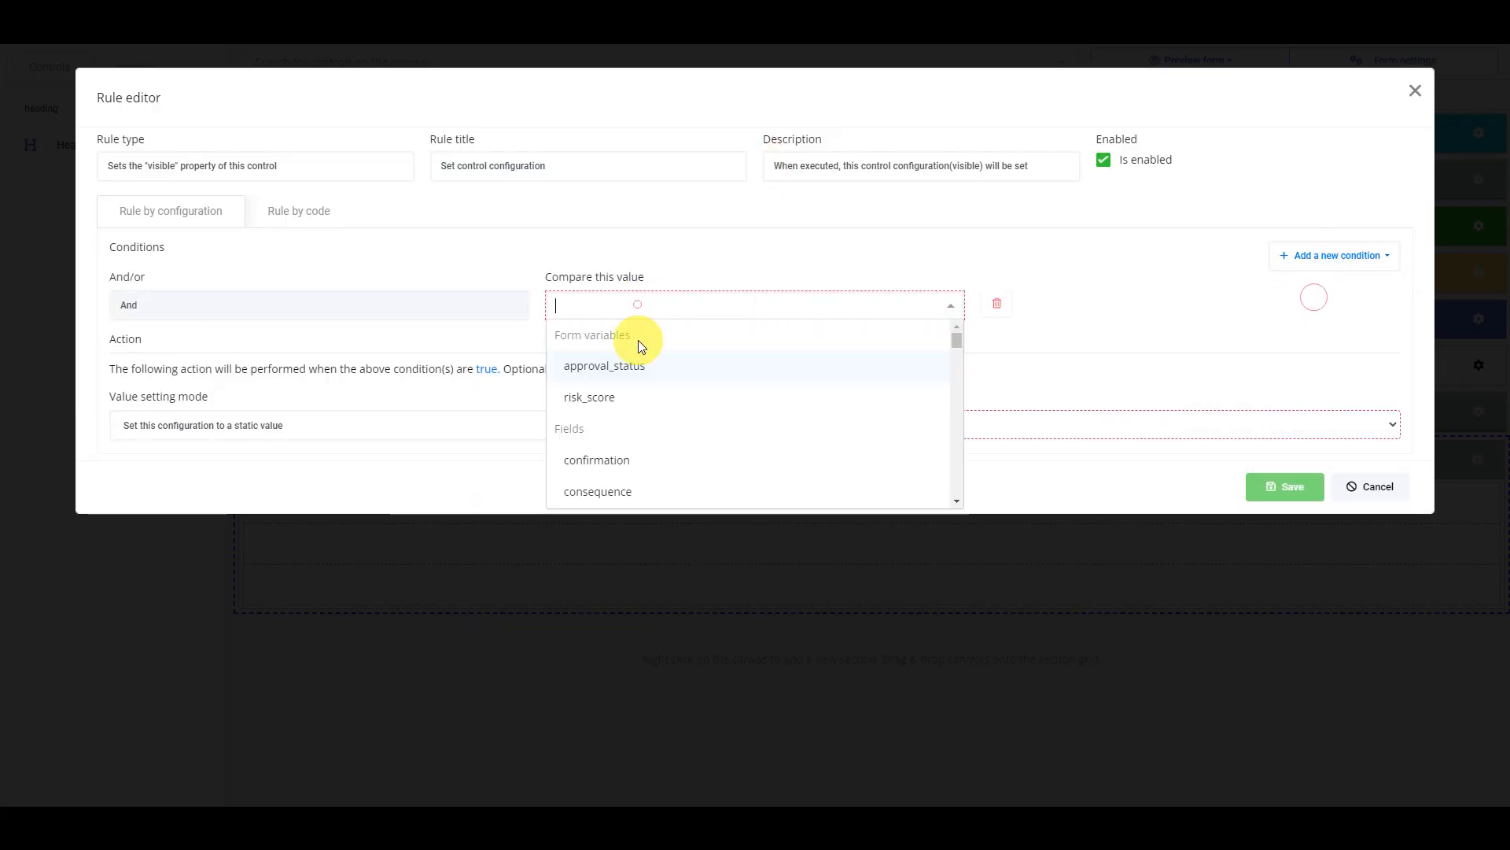
pyautogui.click(629, 360)
pyautogui.click(937, 304)
pyautogui.click(844, 323)
pyautogui.click(1015, 307)
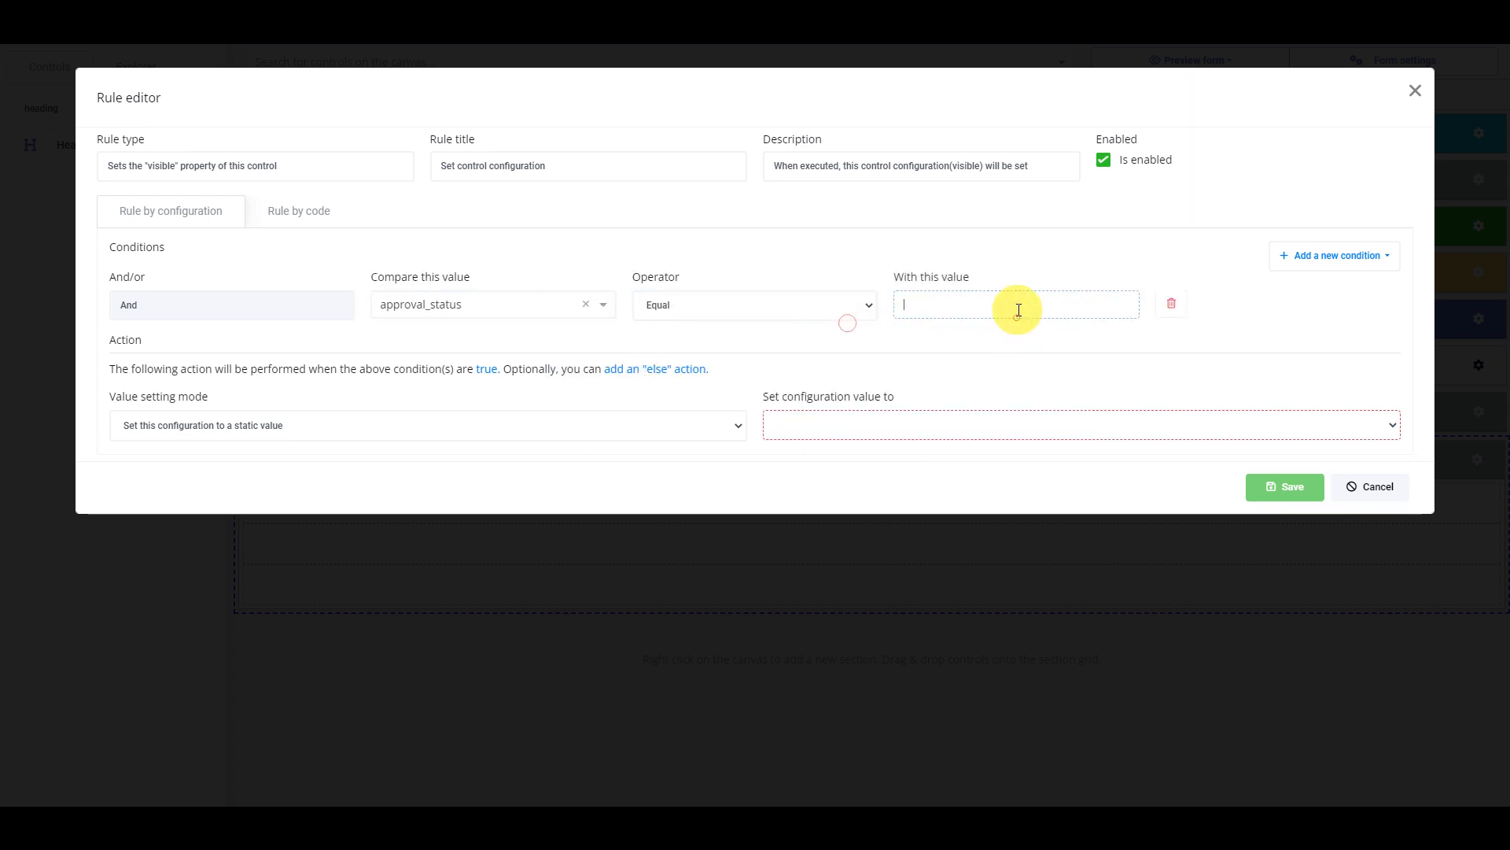
pyautogui.write('draft')
# Add a second static-value condition joined with Or: approval_status Equal "manager approval"
pyautogui.click(1328, 258)
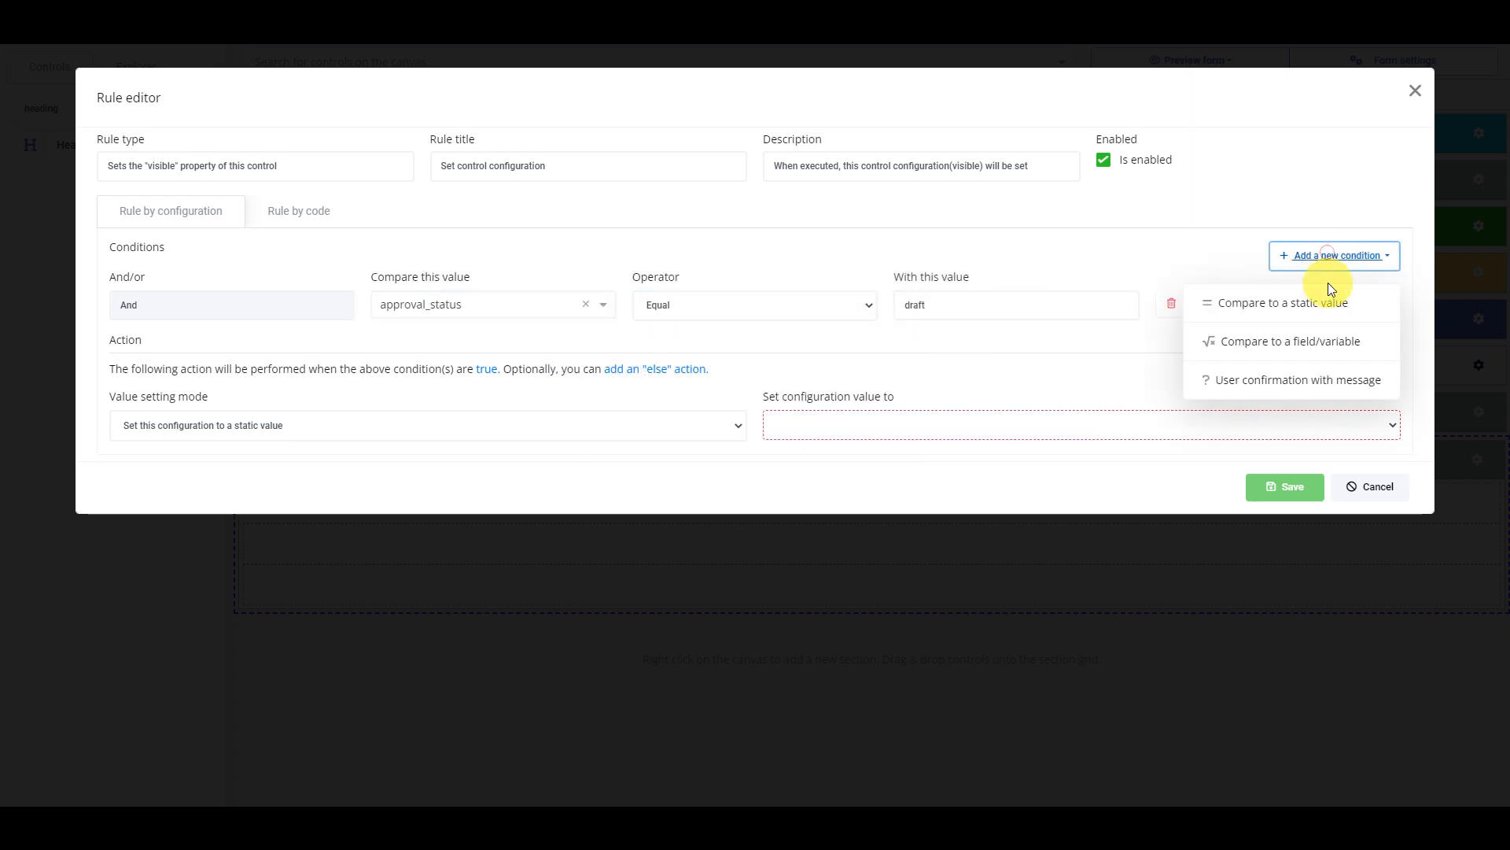
pyautogui.click(1321, 302)
pyautogui.click(339, 367)
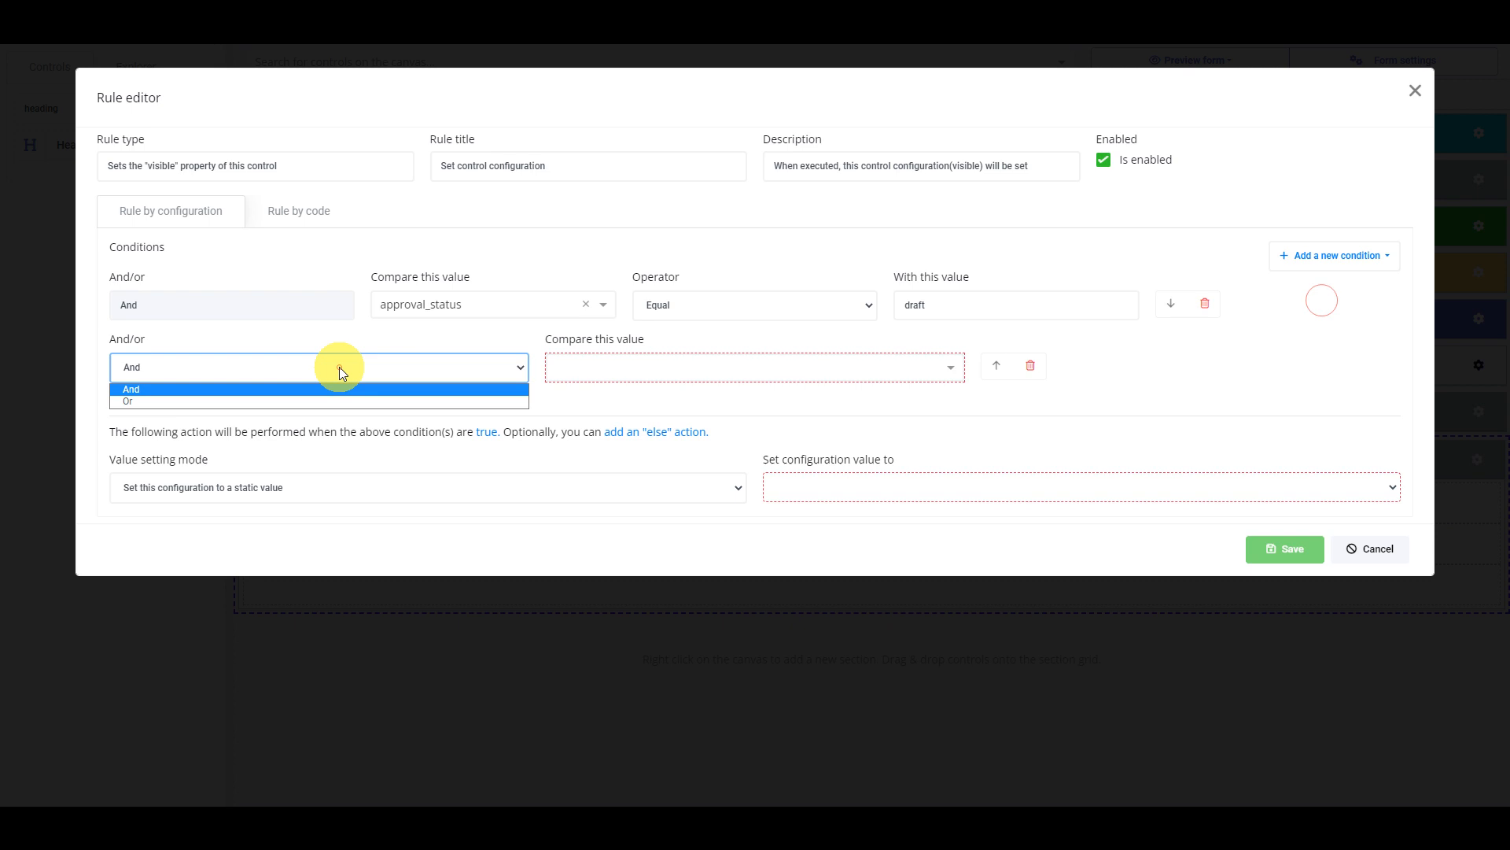
pyautogui.click(195, 401)
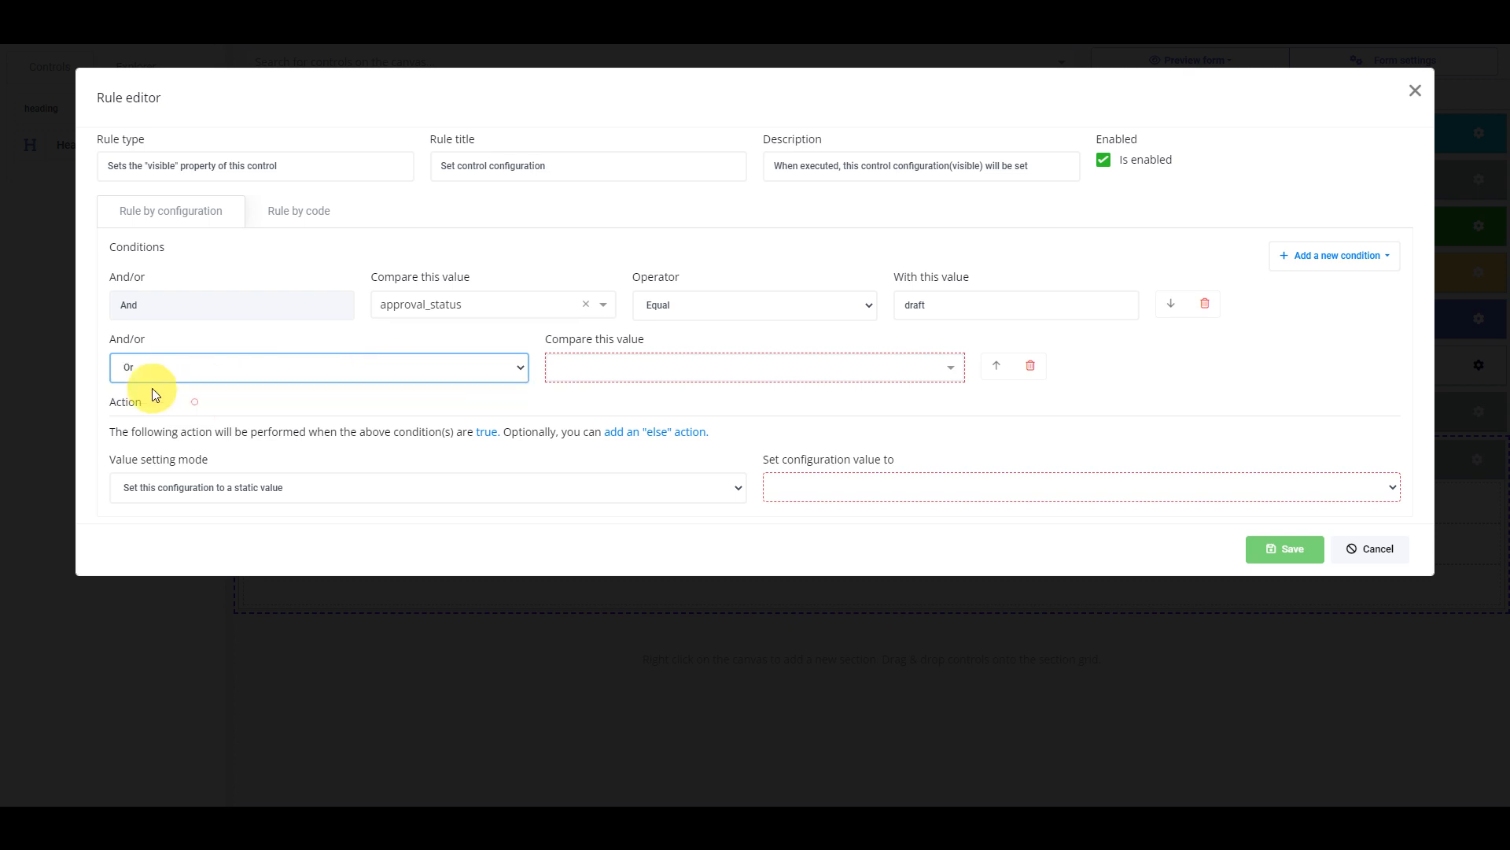
pyautogui.click(574, 367)
pyautogui.click(632, 427)
pyautogui.click(804, 370)
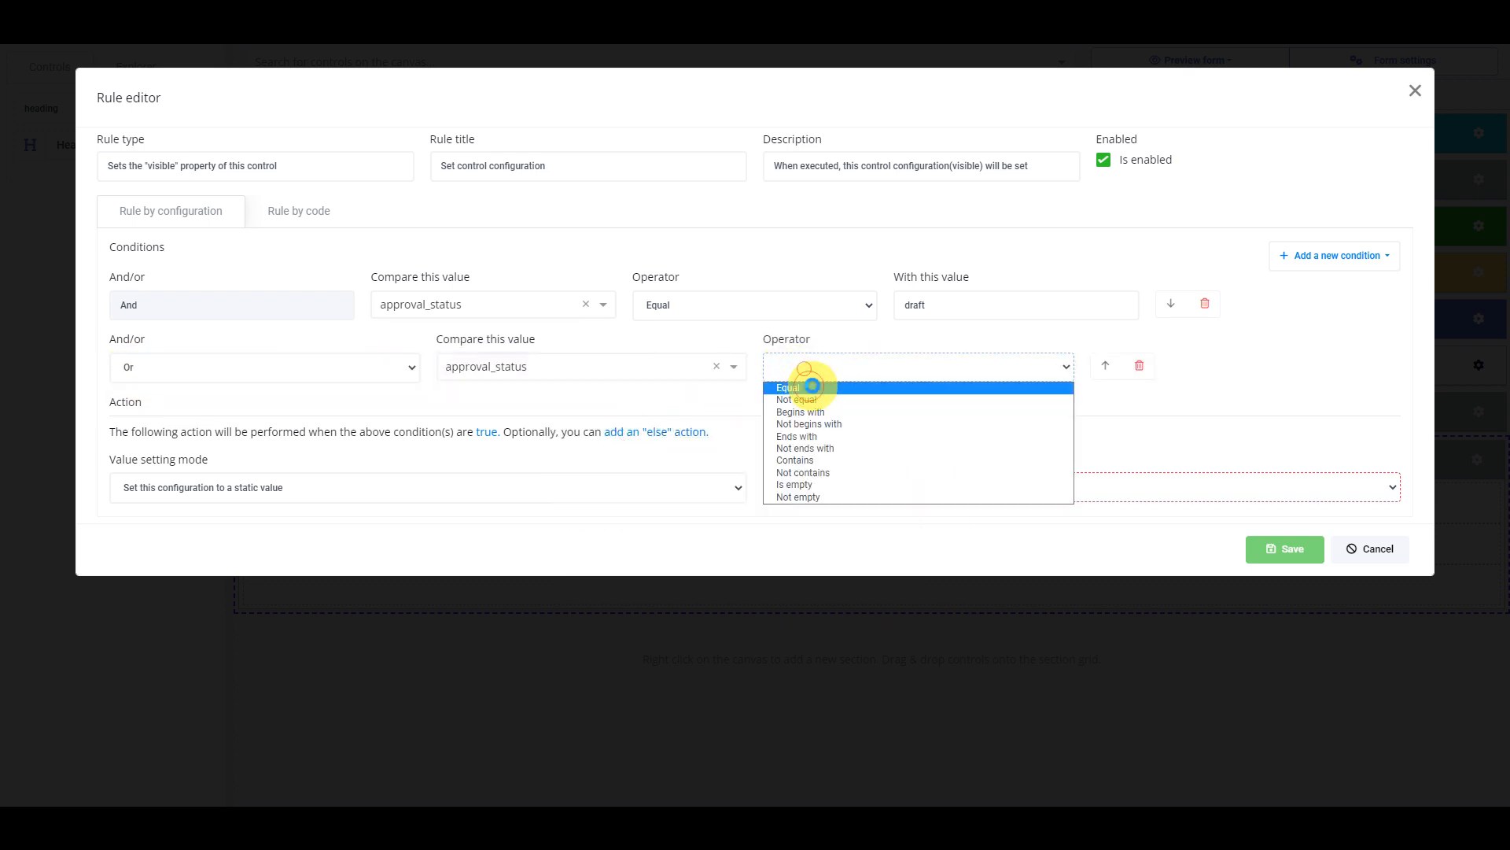
pyautogui.click(806, 387)
pyautogui.click(969, 358)
pyautogui.write('manage')
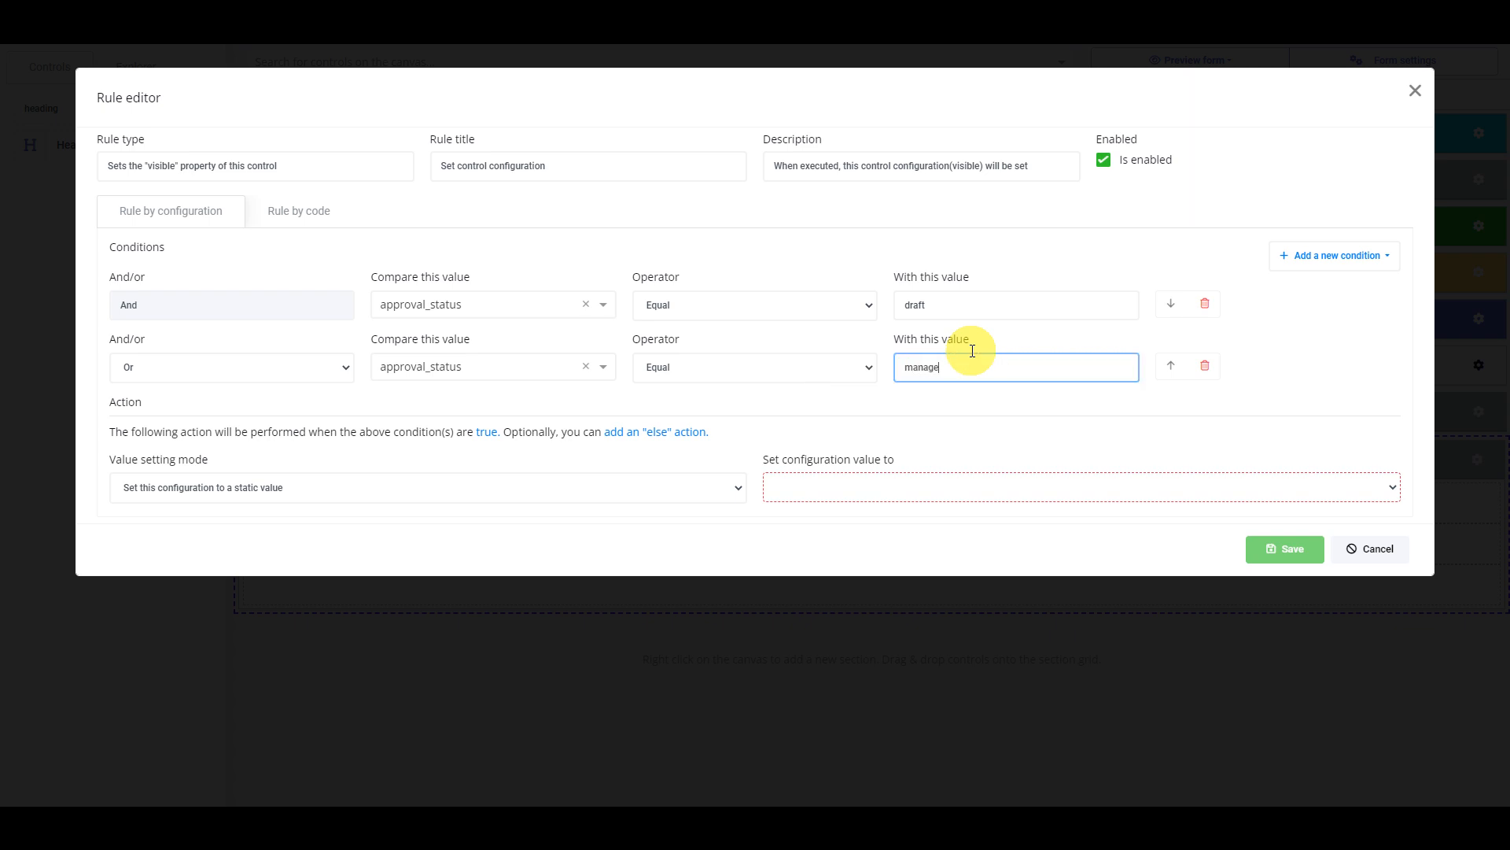
pyautogui.write('r approval')
# Set the Director approval rule's action to make the section Not visible
pyautogui.click(1018, 486)
pyautogui.click(800, 523)
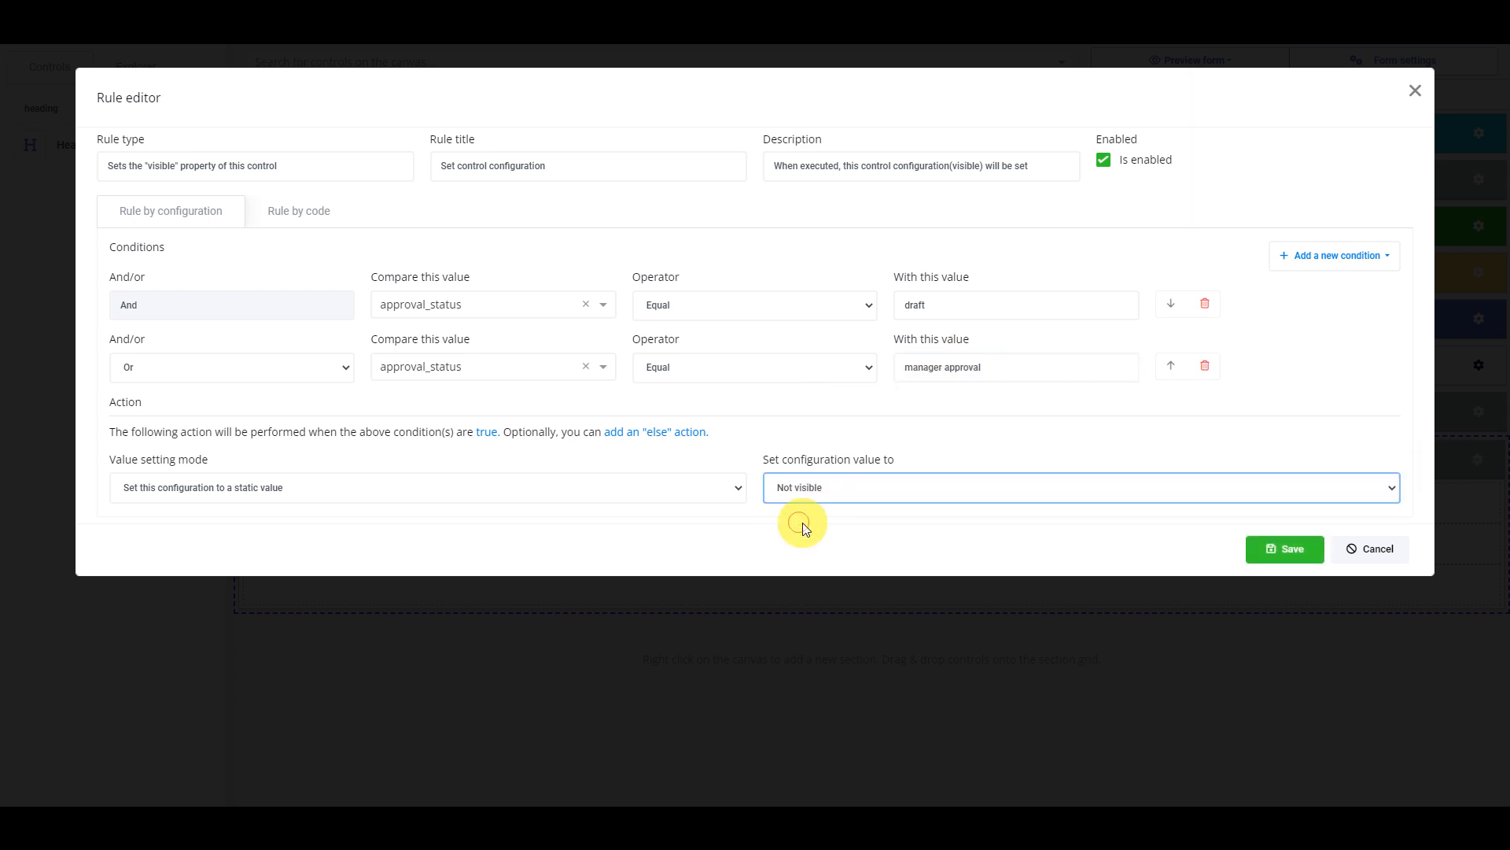
pyautogui.click(802, 522)
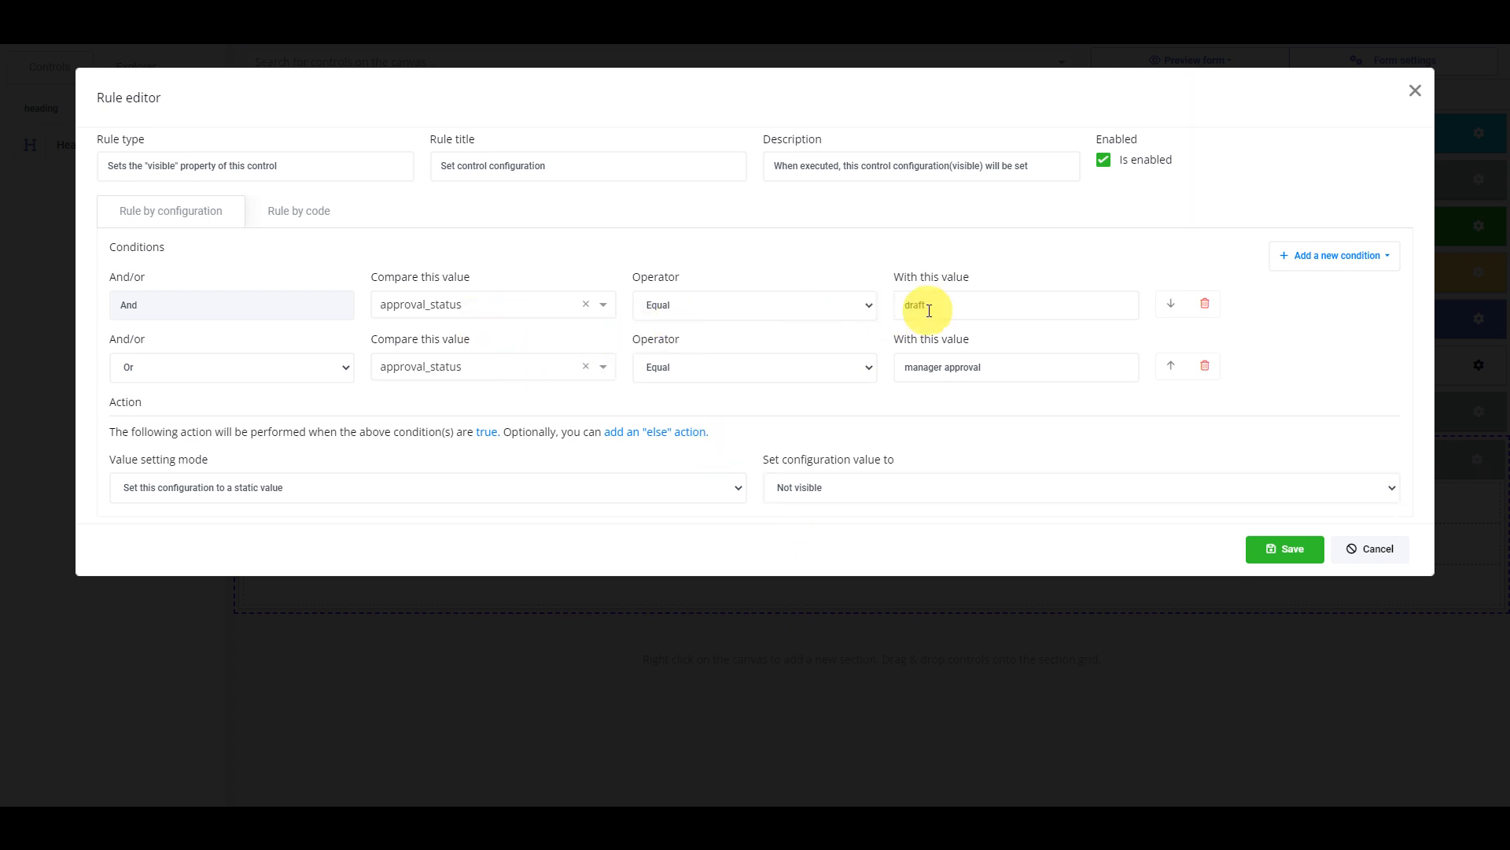
# Save the Director approval section's visibility rule, its rule group and the section settings
pyautogui.click(1305, 567)
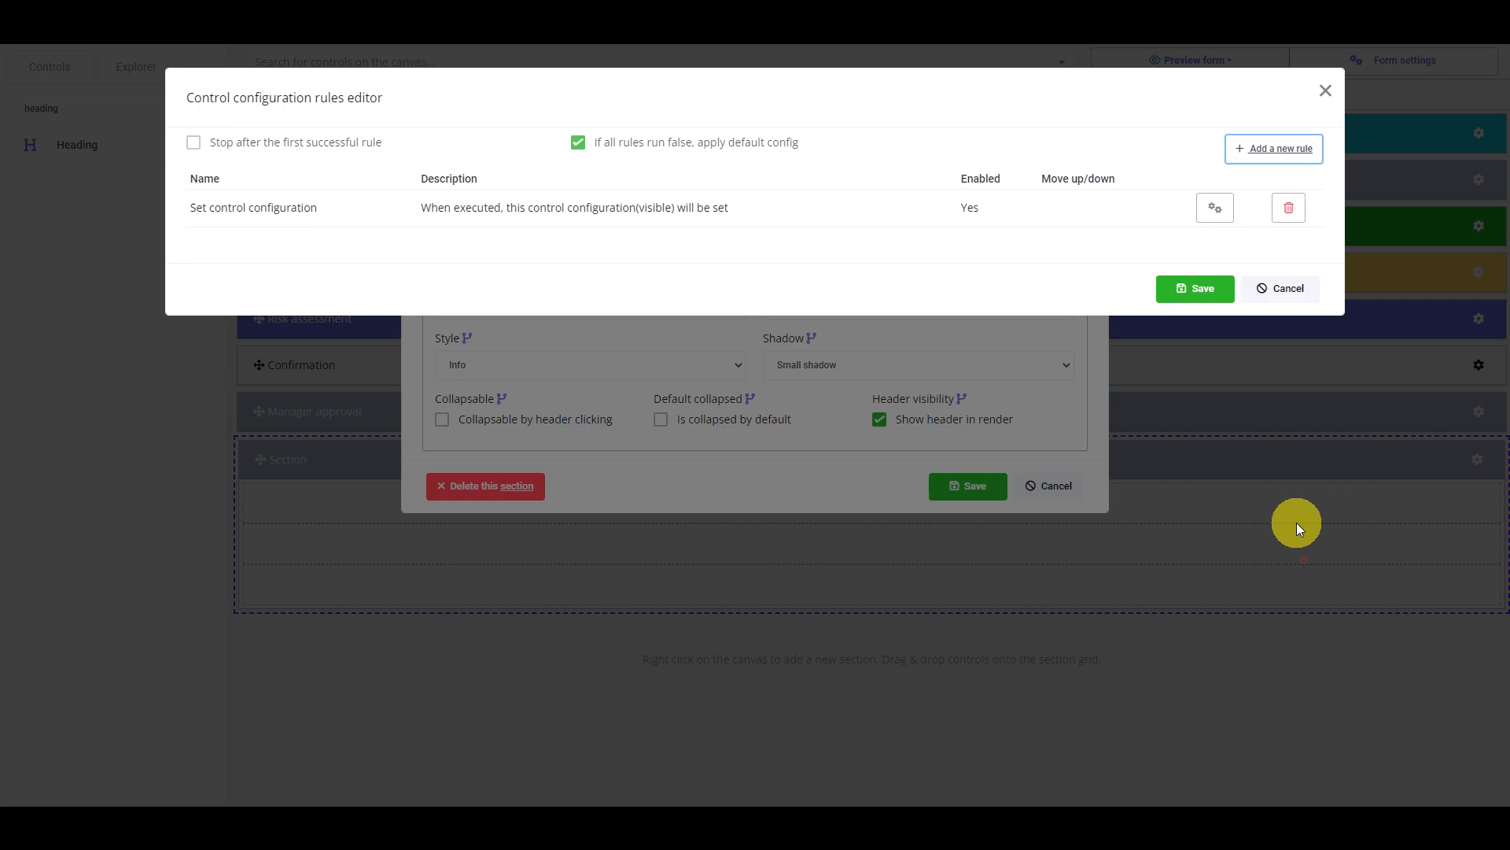
pyautogui.click(1184, 289)
pyautogui.click(971, 485)
# Add a heading labelled "Director approval" to the first row of the Director approval section and collapse the section
pyautogui.moveTo(94, 148); pyautogui.dragTo(810, 501)
pyautogui.click(889, 500)
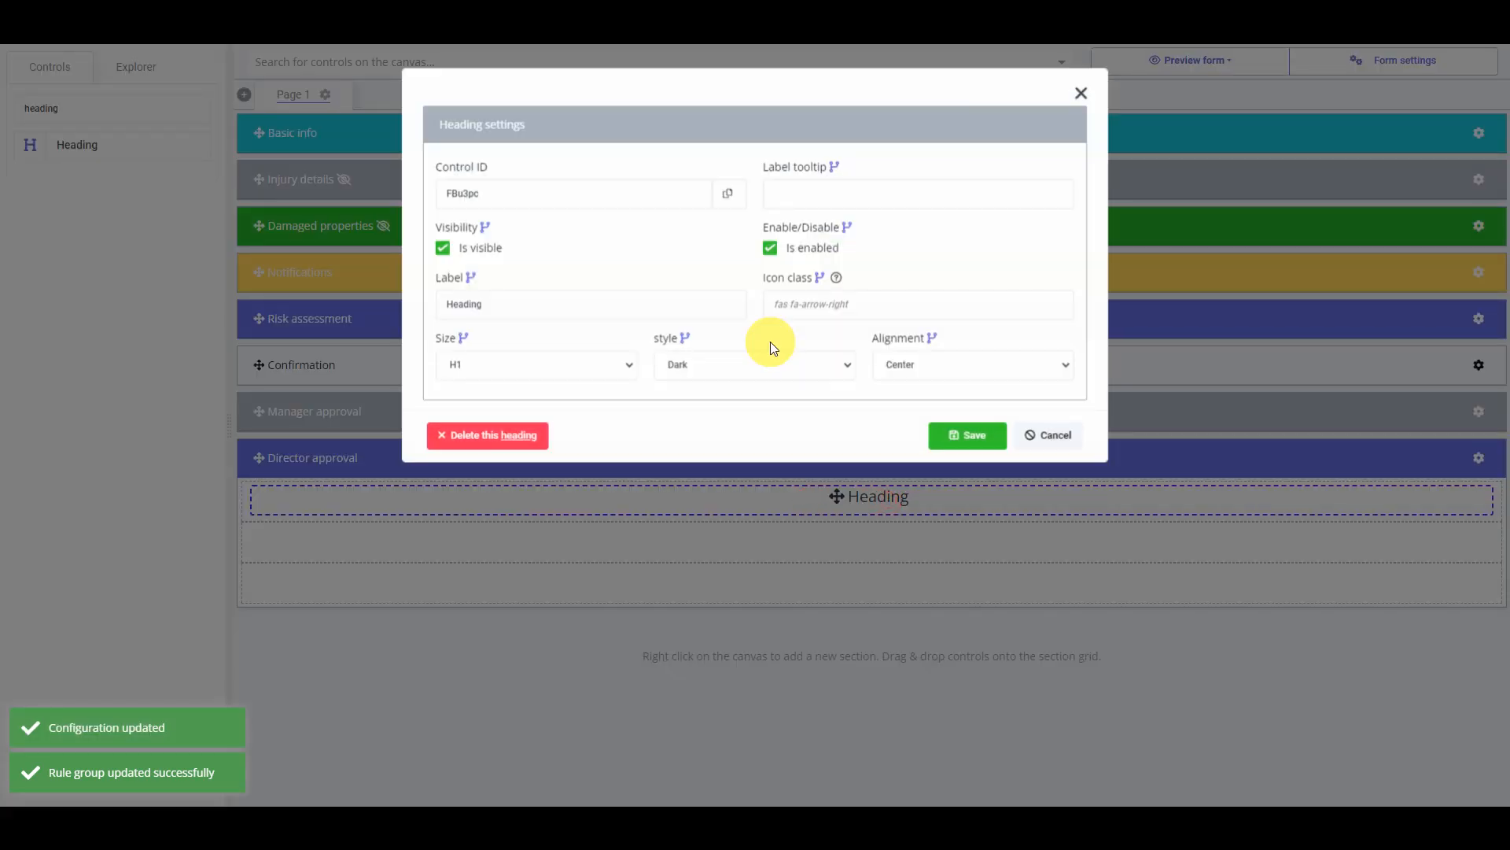
pyautogui.doubleClick(573, 300)
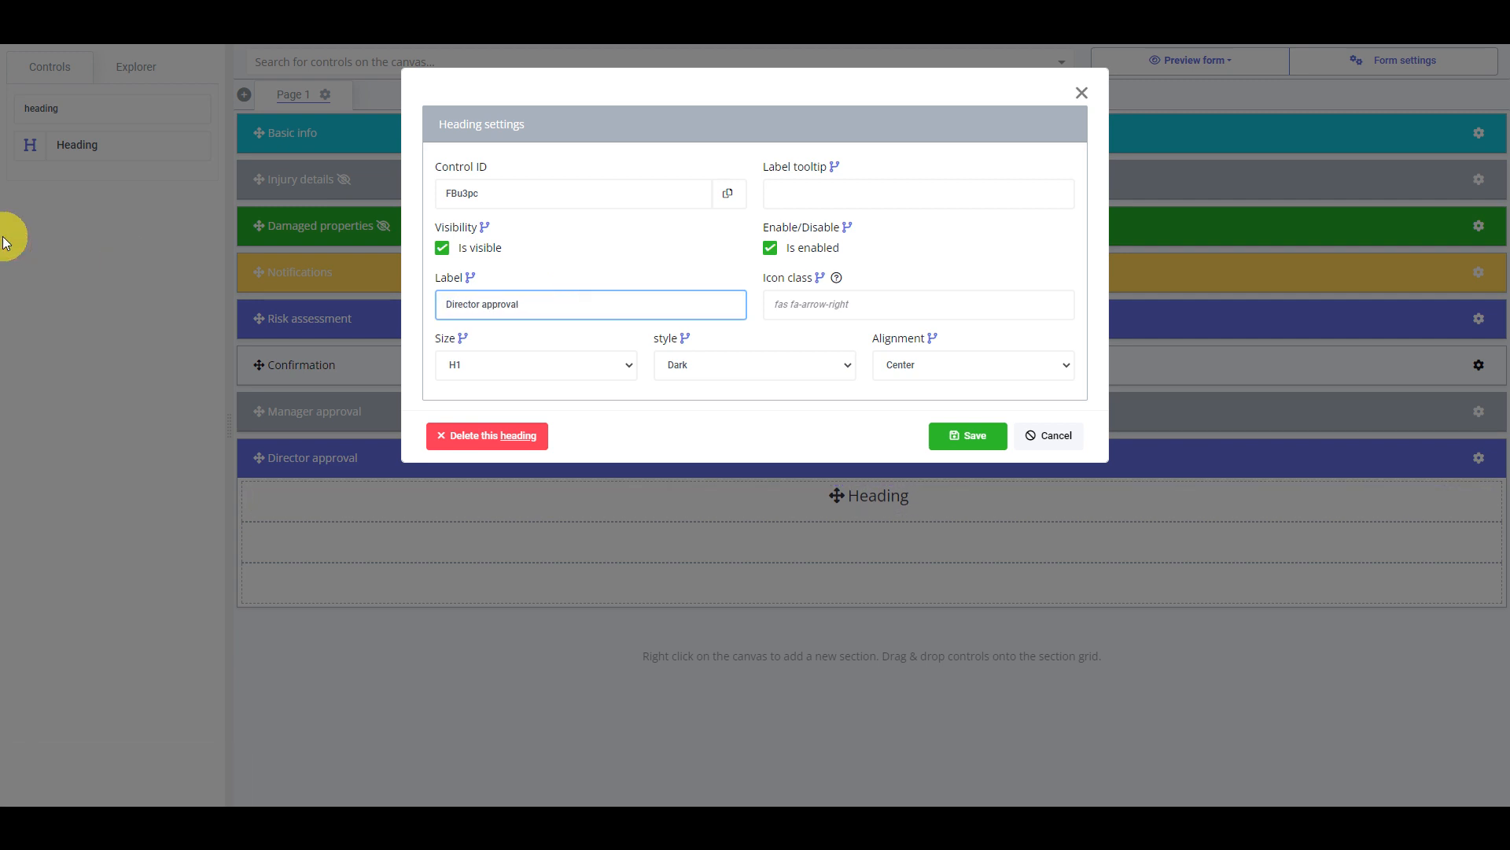
pyautogui.click(969, 435)
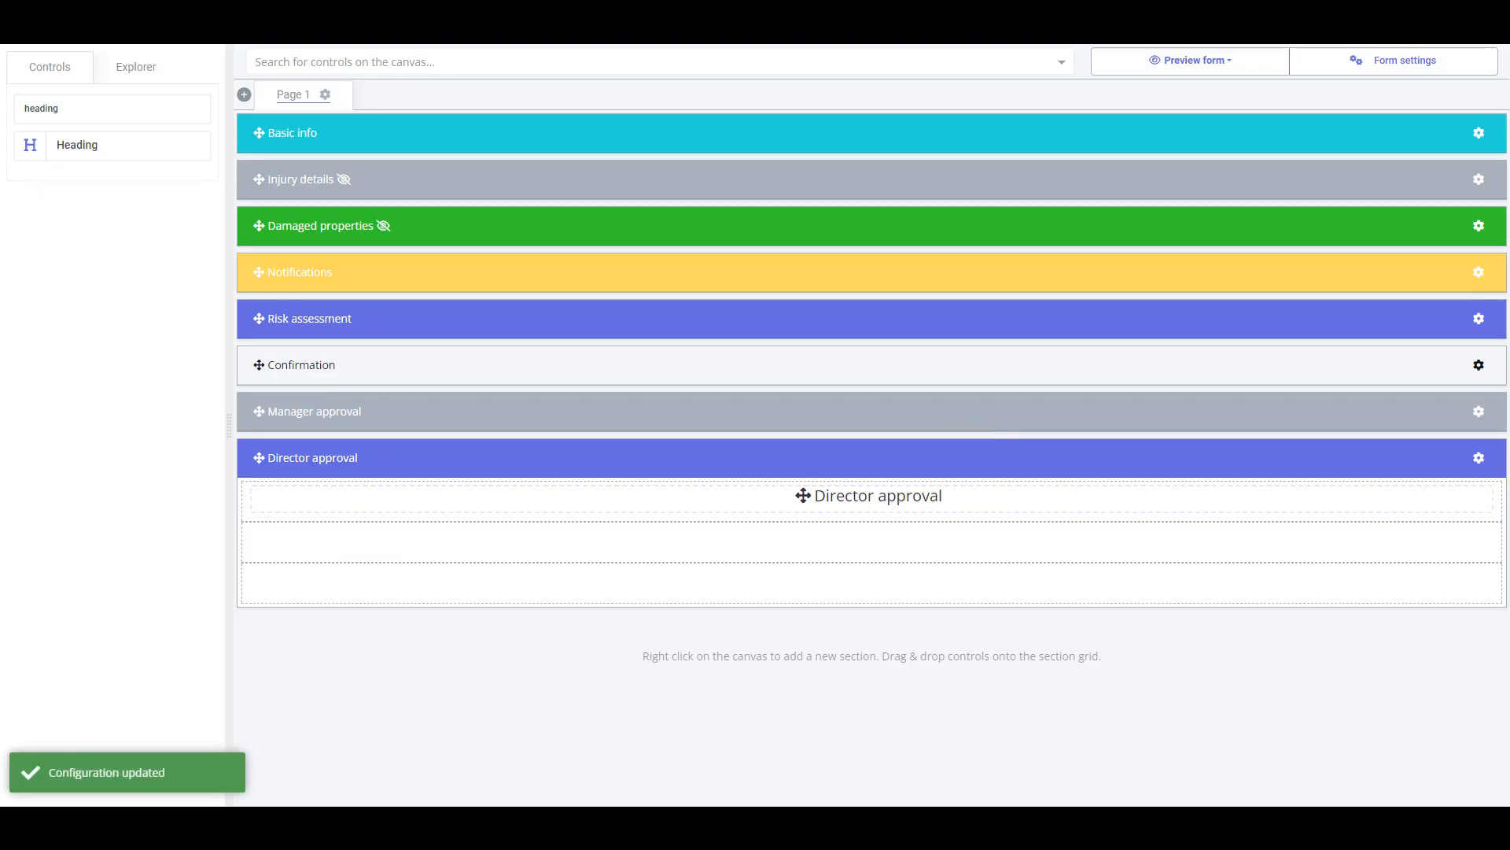
pyautogui.click(625, 464)
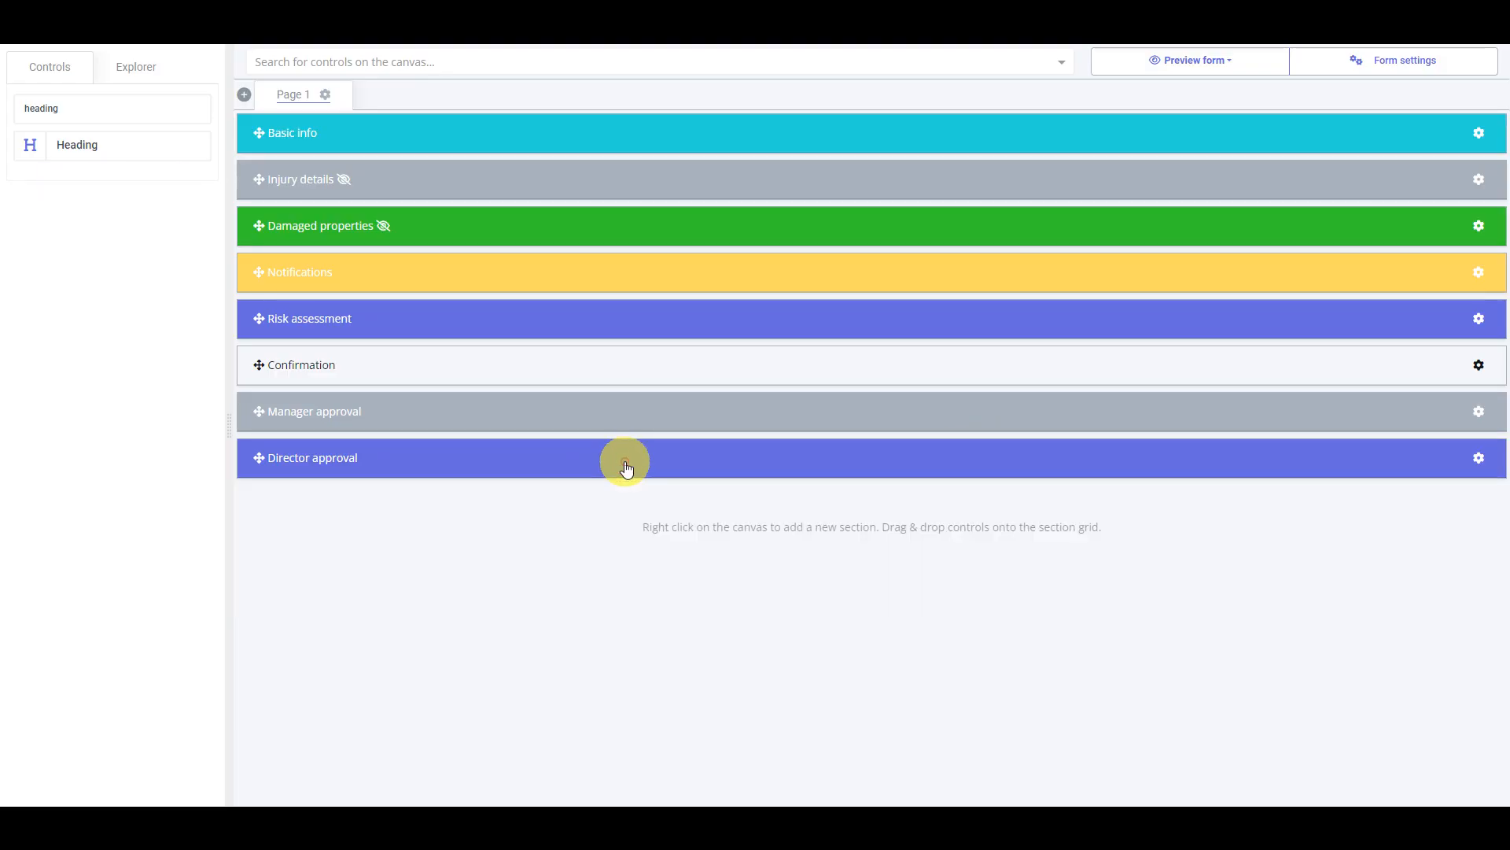
# Add a button action to the Confirmation section's Submit button that sets the form variable approval_status
pyautogui.click(519, 366)
pyautogui.scroll(-1, 878, 606)
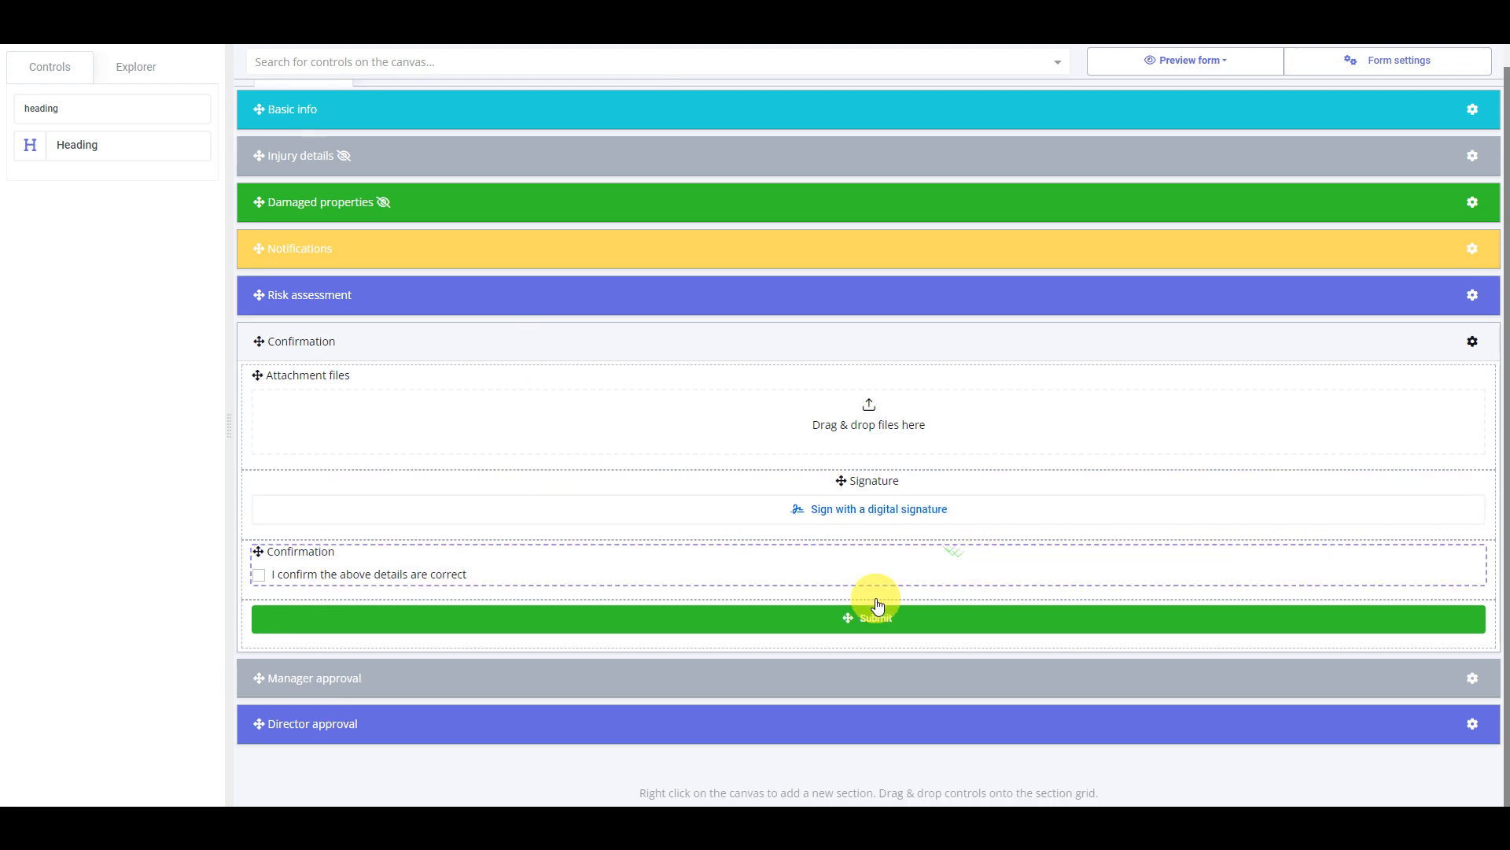
pyautogui.doubleClick(879, 617)
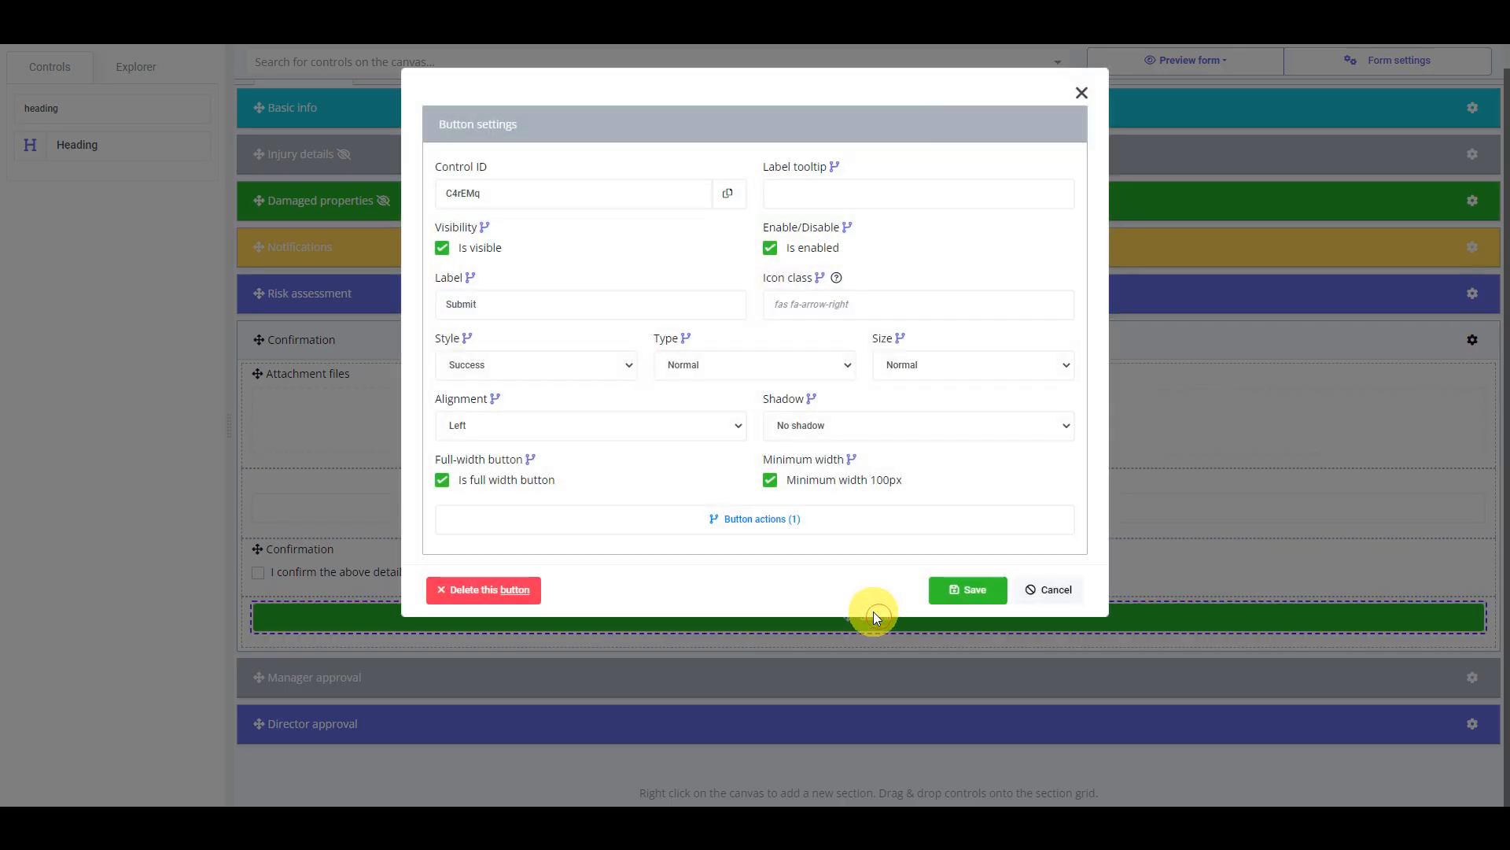
pyautogui.click(736, 523)
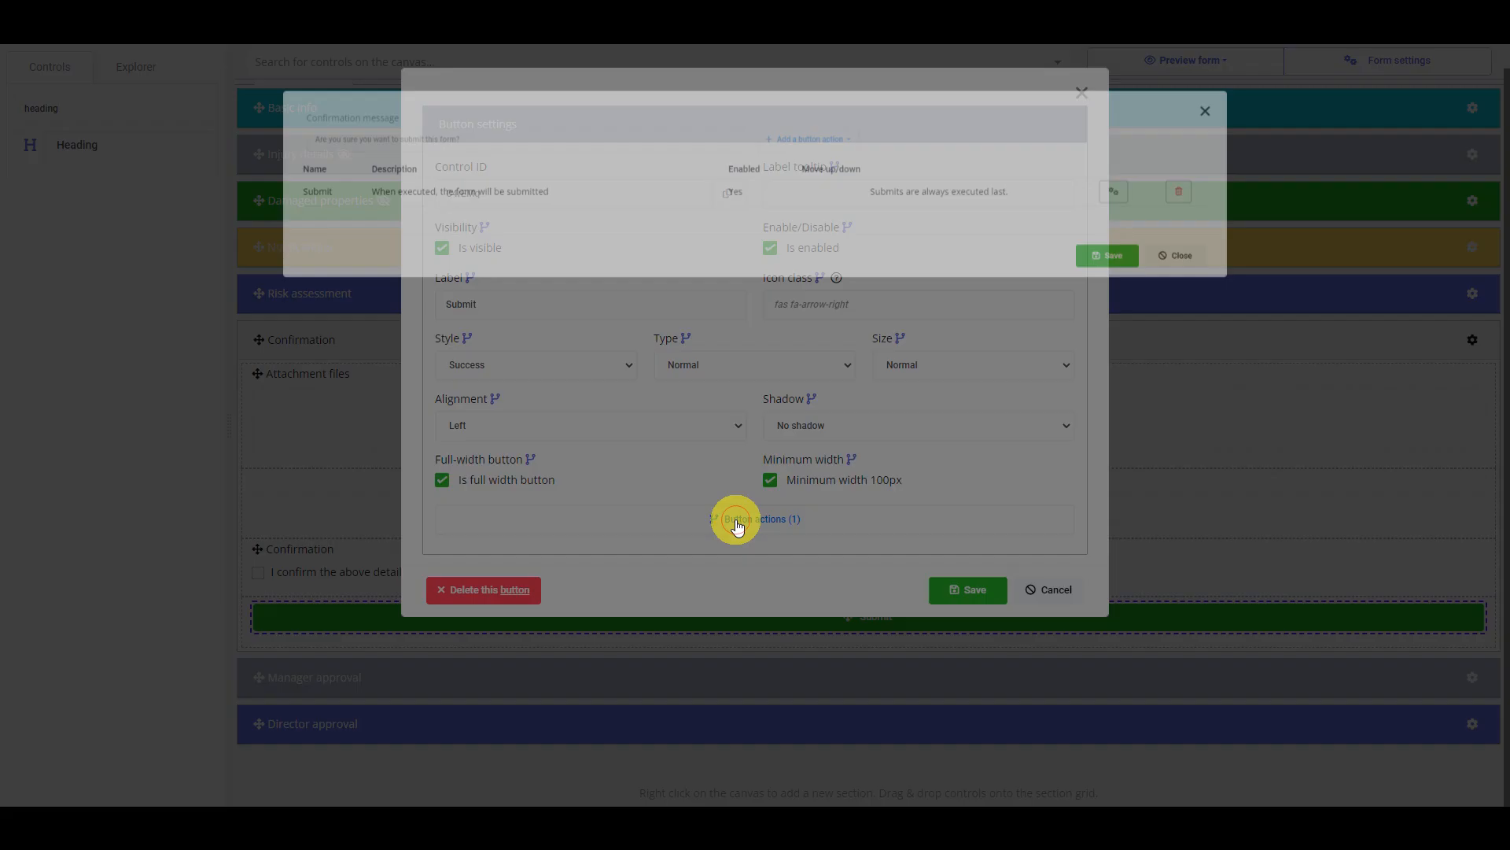
pyautogui.click(832, 133)
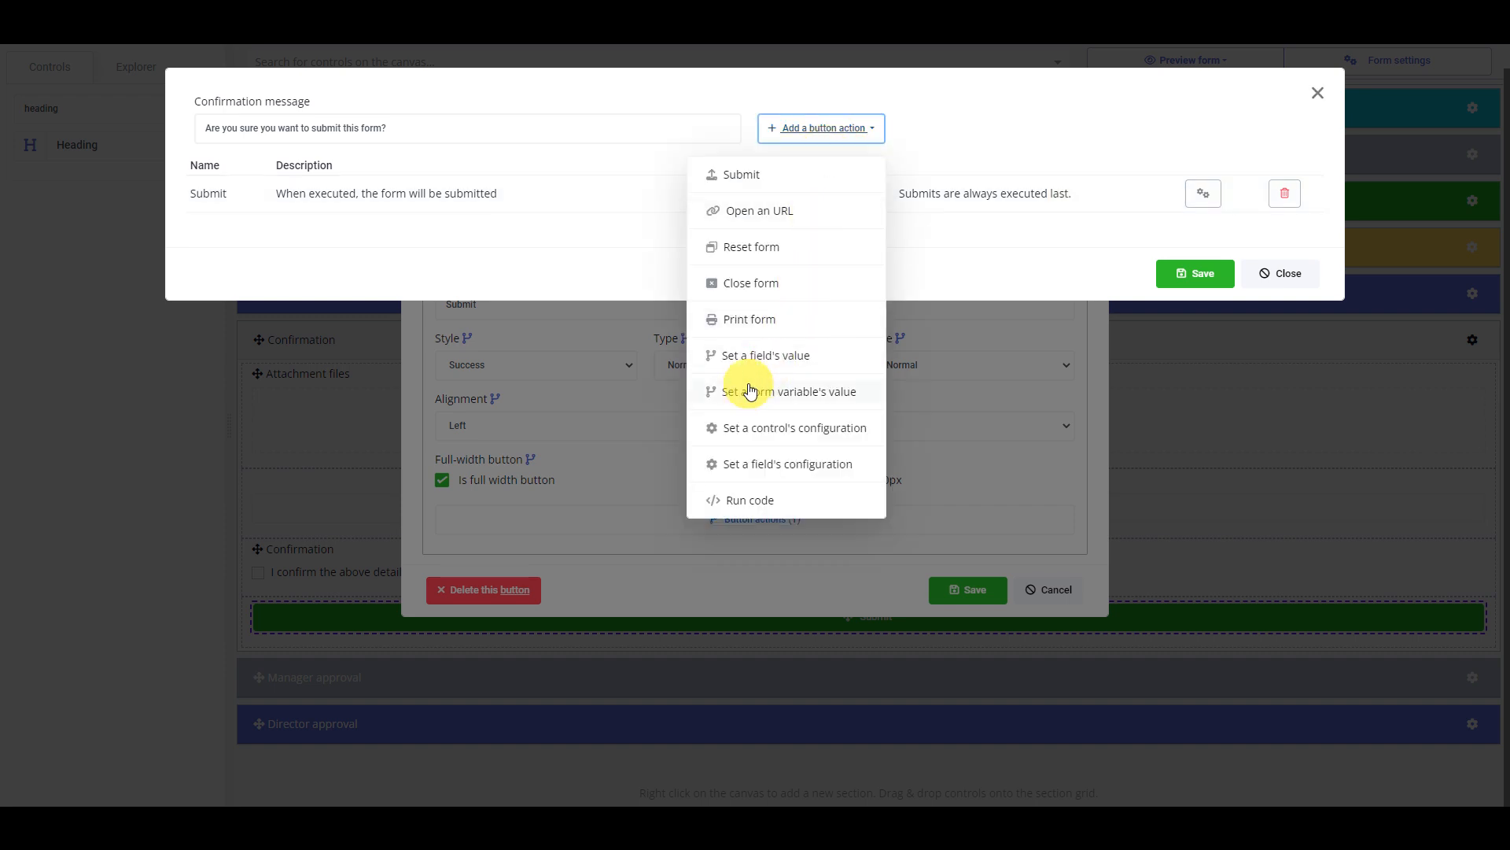
pyautogui.click(787, 401)
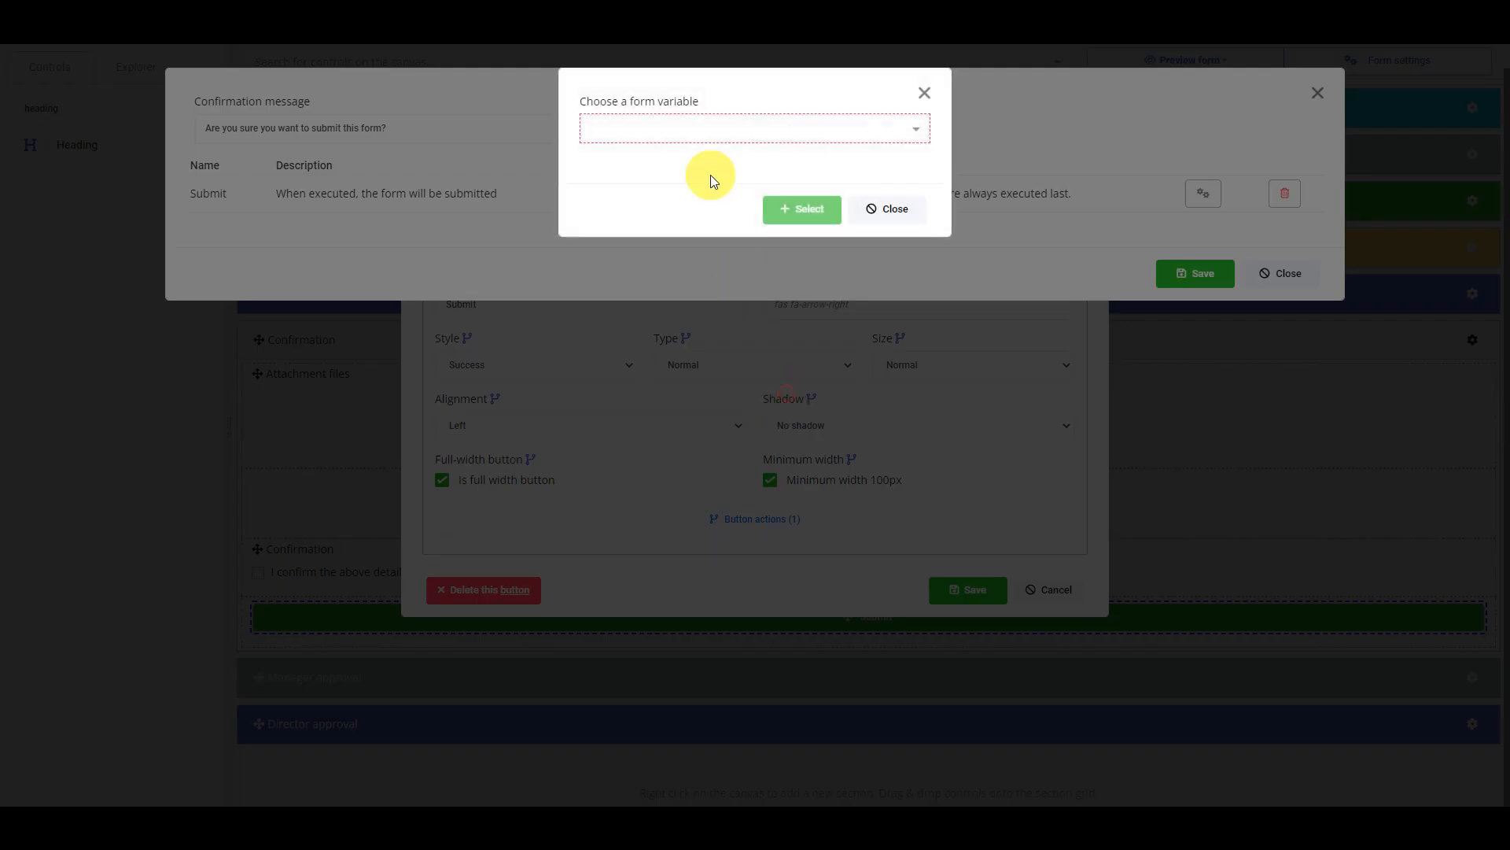
pyautogui.click(689, 143)
pyautogui.click(659, 157)
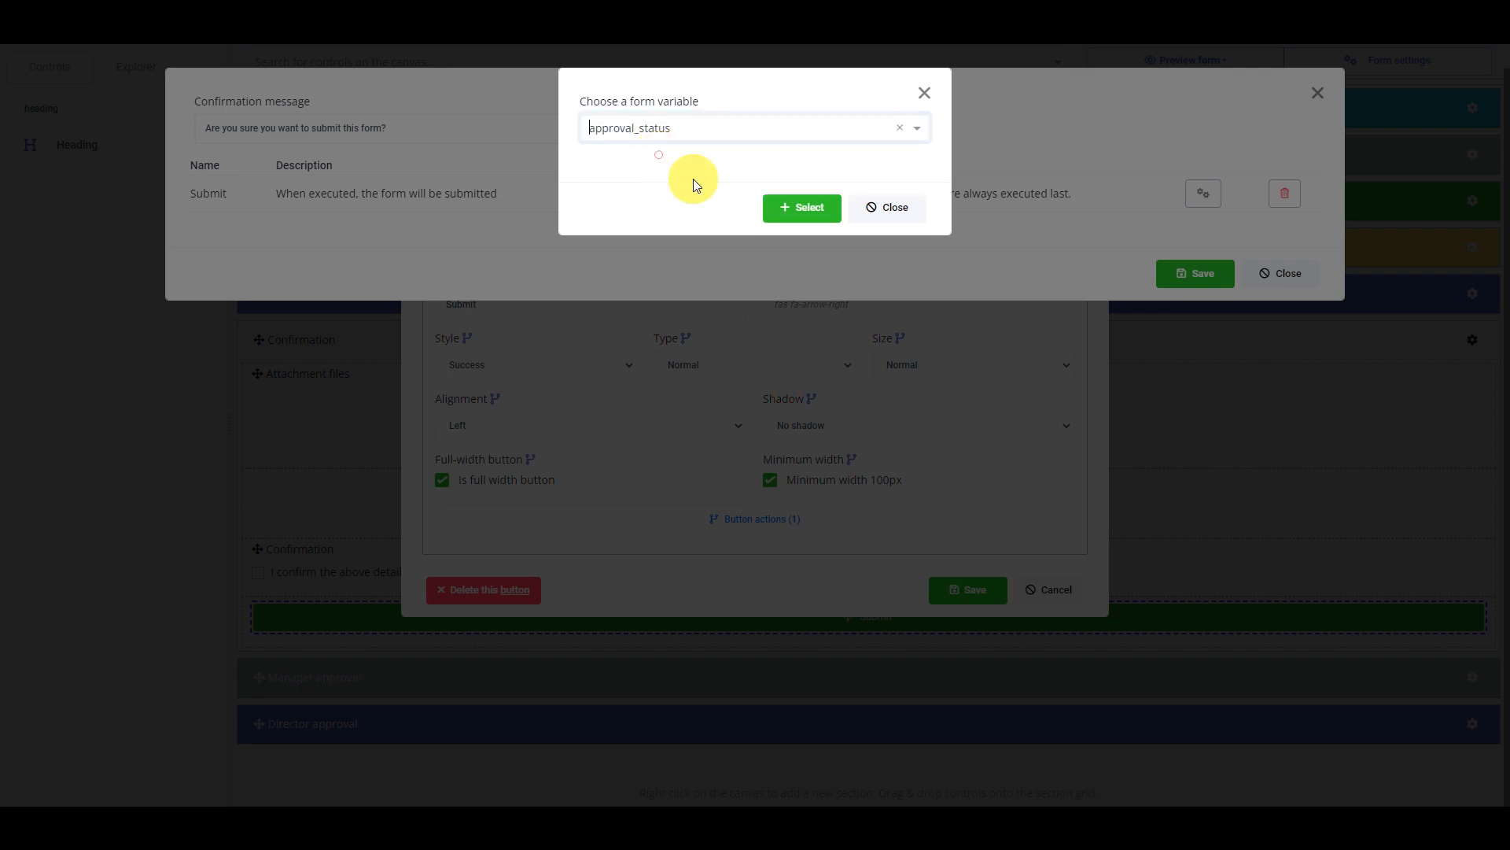
pyautogui.click(789, 211)
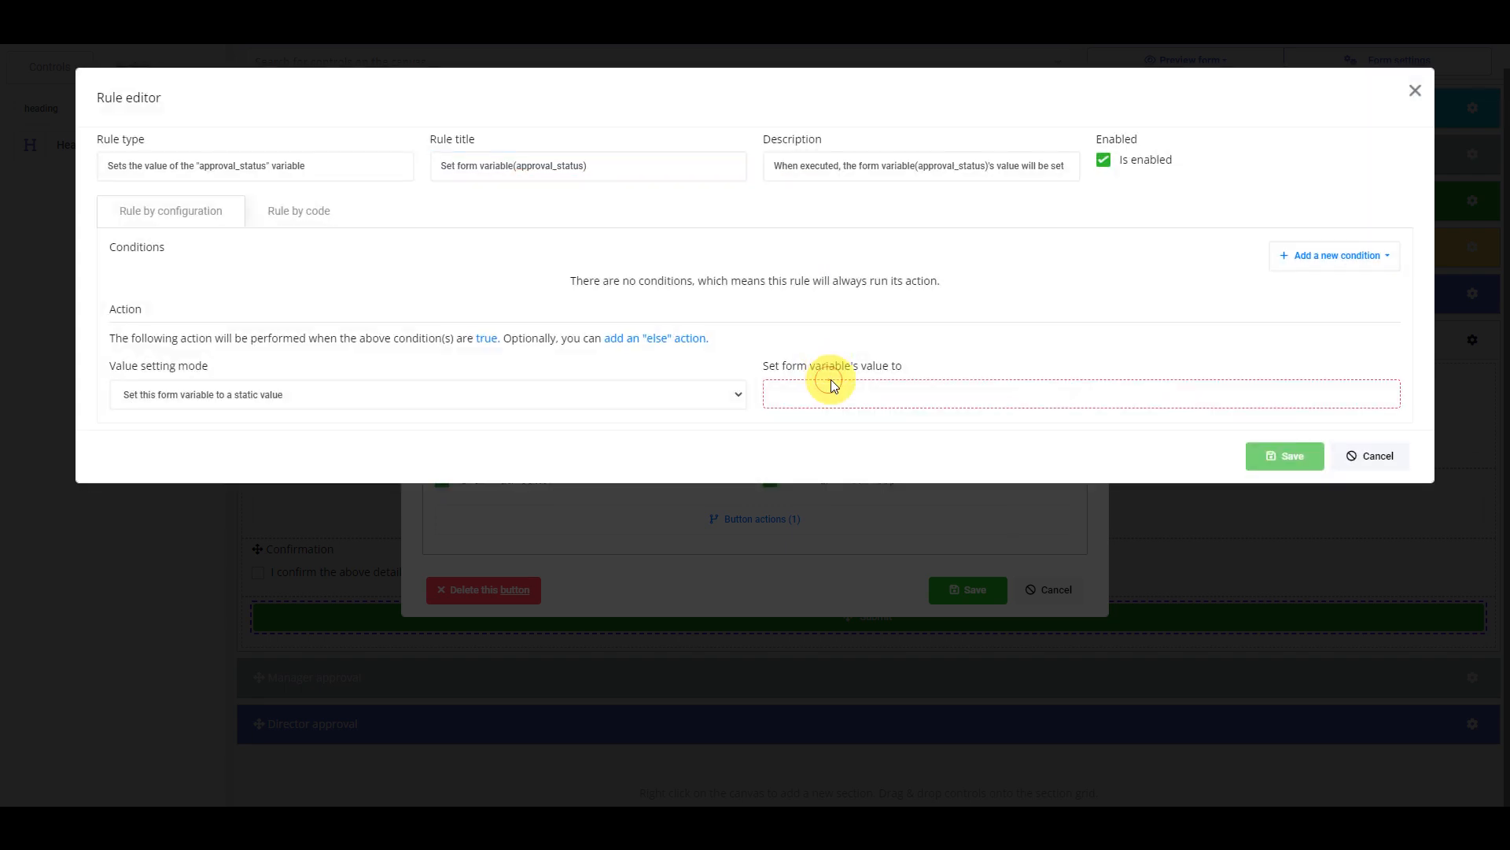
# Set the action's static value to "manager approval" and save the rule, the button actions and the button settings
pyautogui.click(830, 381)
pyautogui.write('manager')
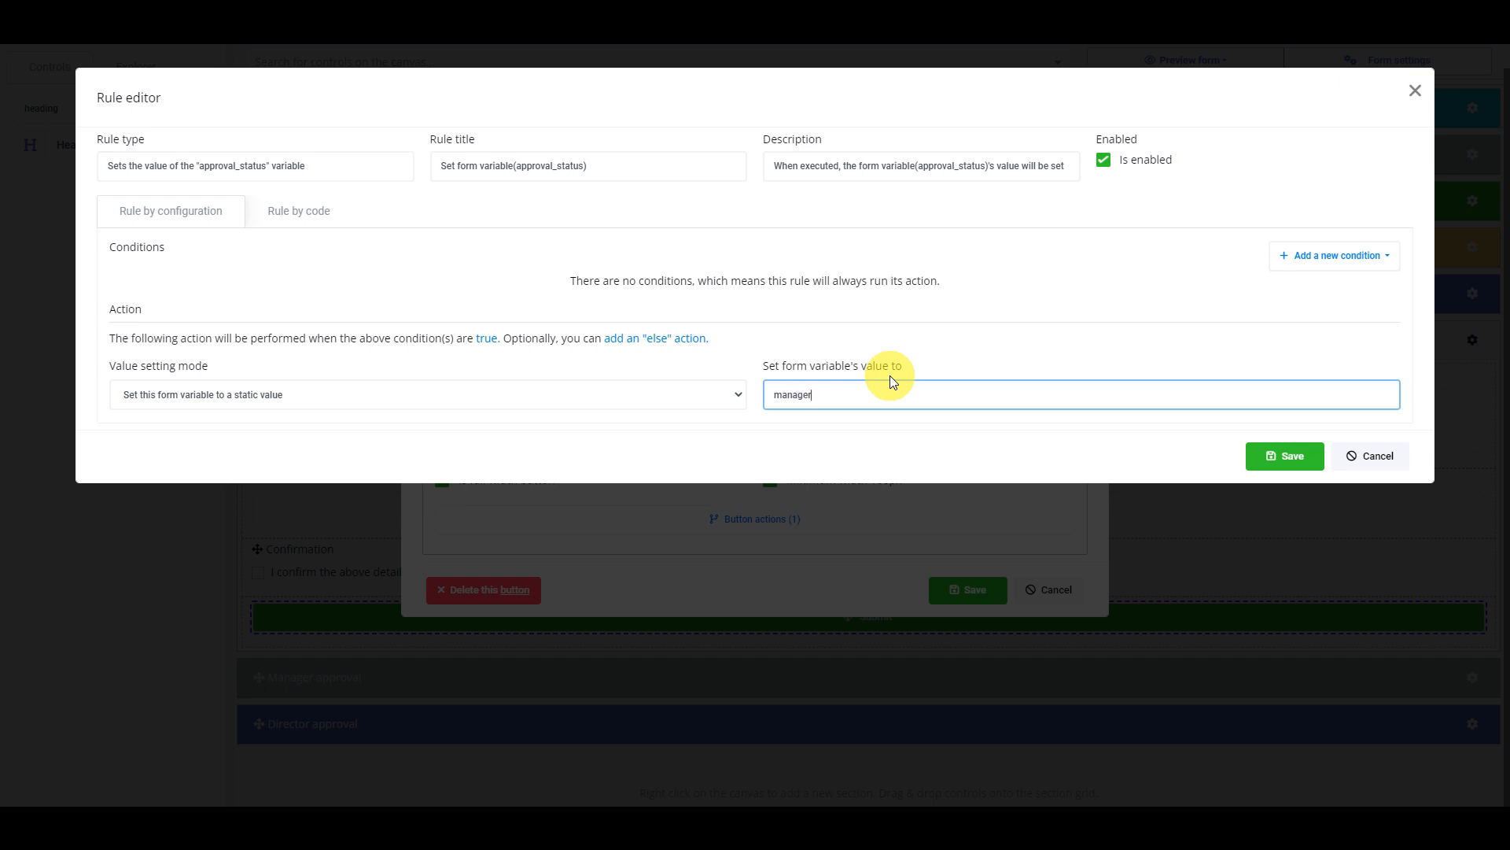
pyautogui.write(' approval')
pyautogui.click(1283, 456)
pyautogui.click(1183, 314)
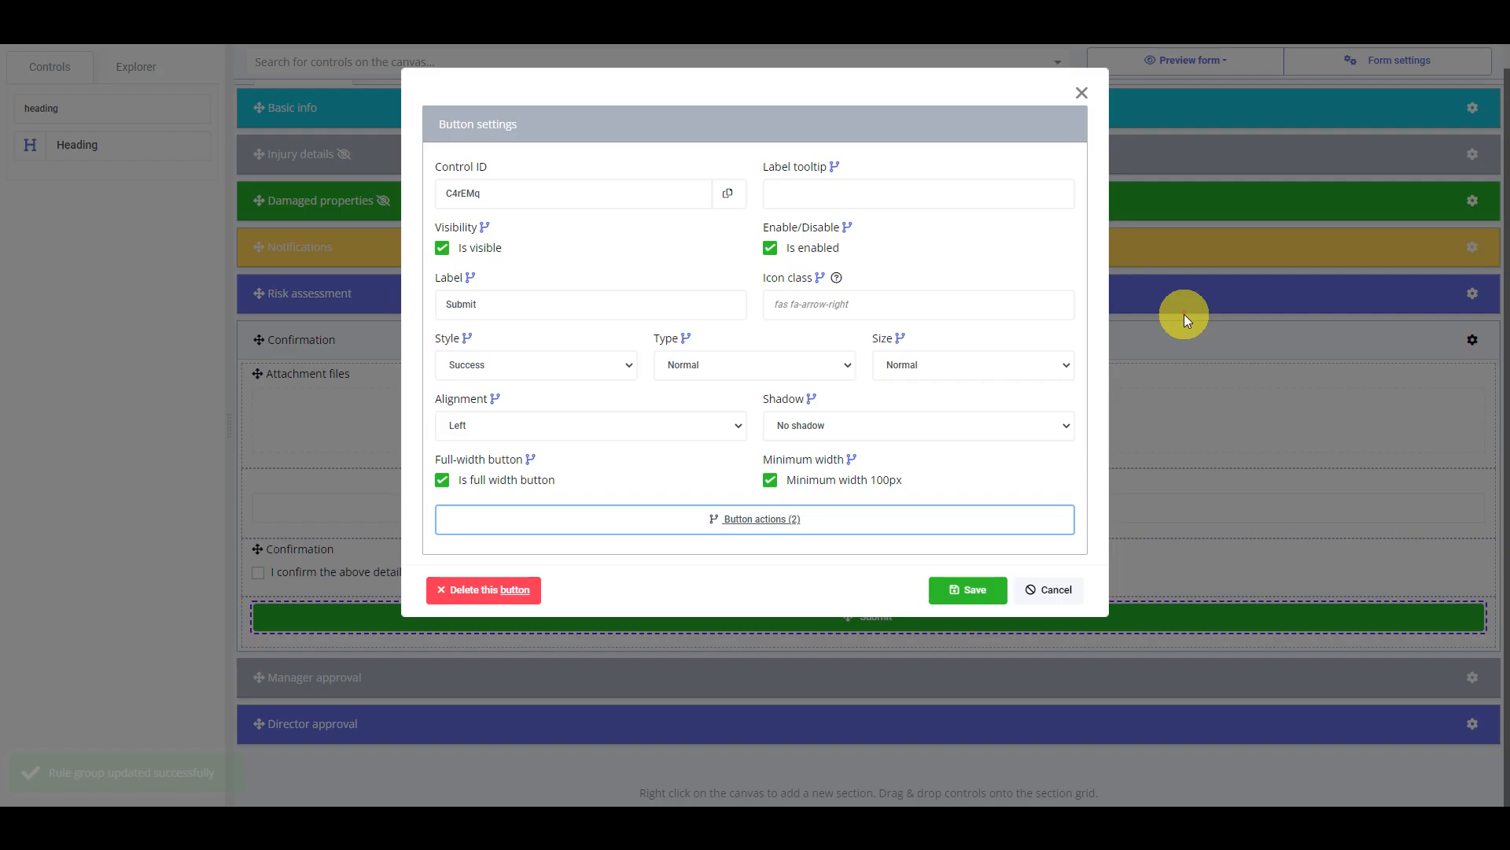
pyautogui.click(967, 599)
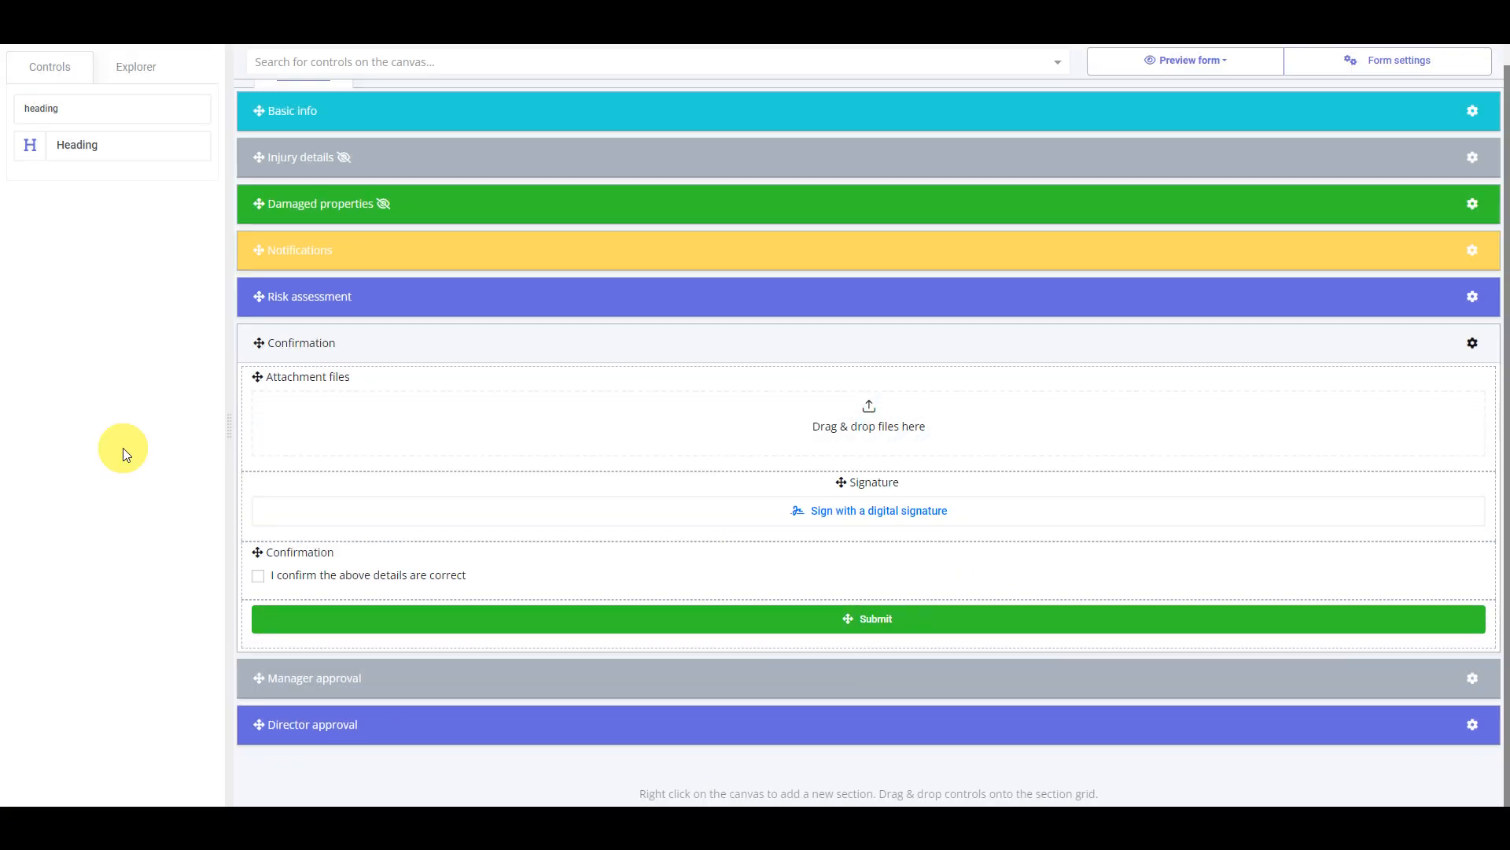
# Preview the form for large devices (desktop), tick the confirmation that the details are correct, and submit the form
pyautogui.click(1193, 73)
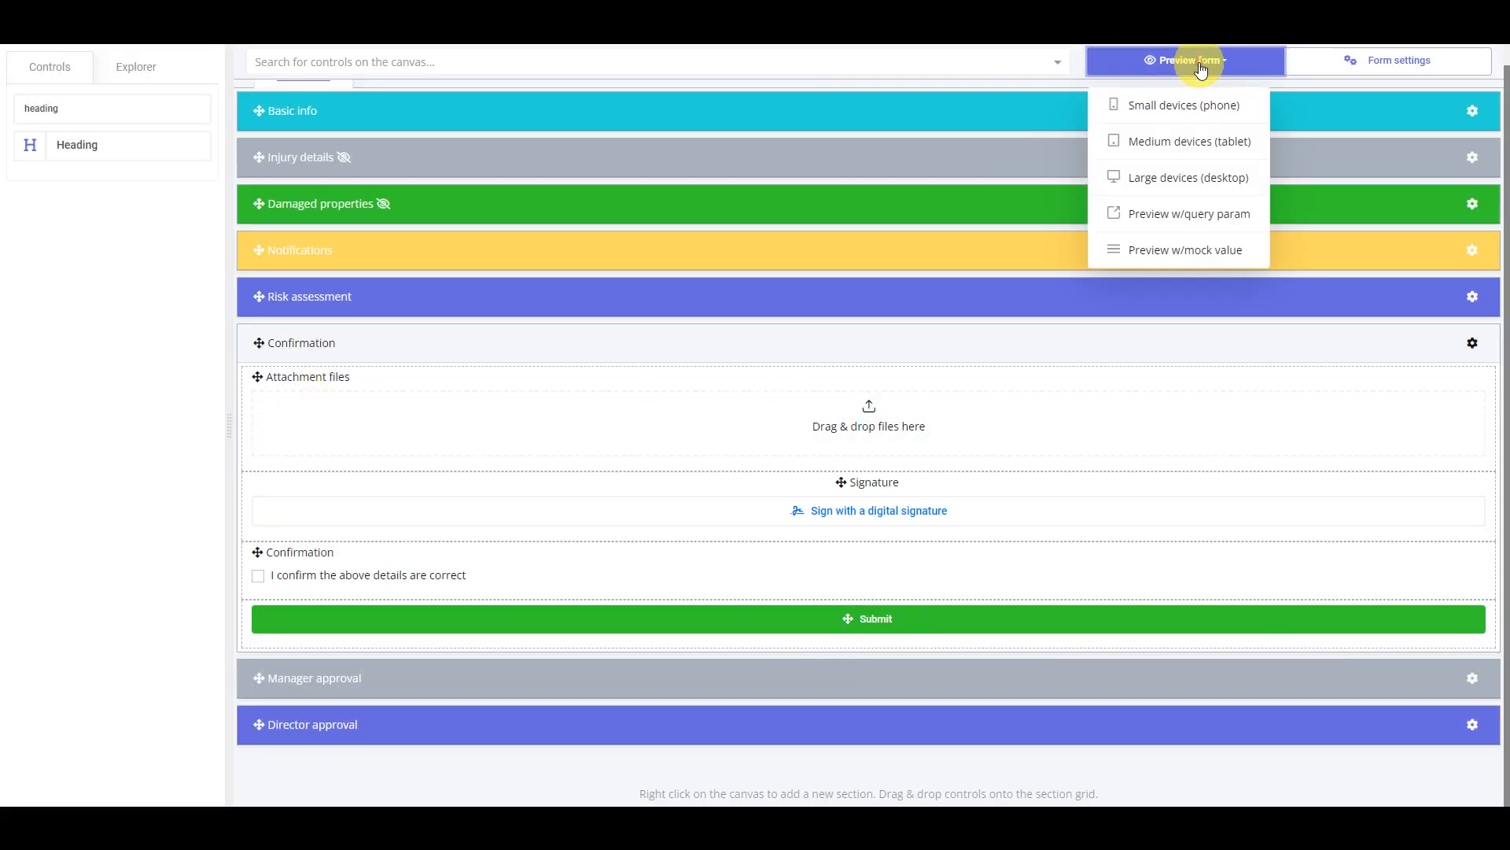
pyautogui.click(1209, 179)
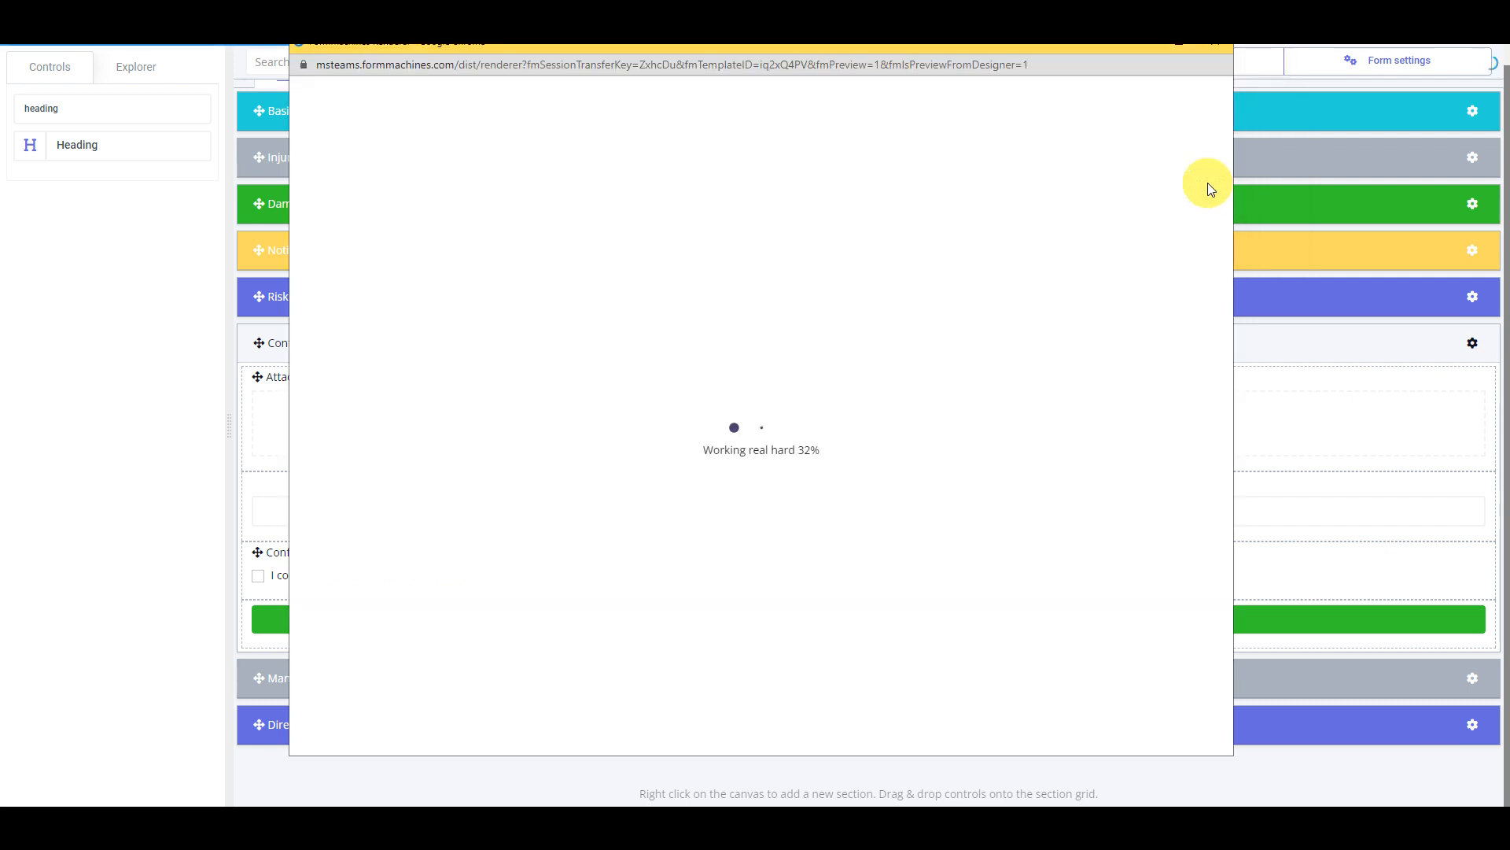
pyautogui.scroll(-3, 1029, 391)
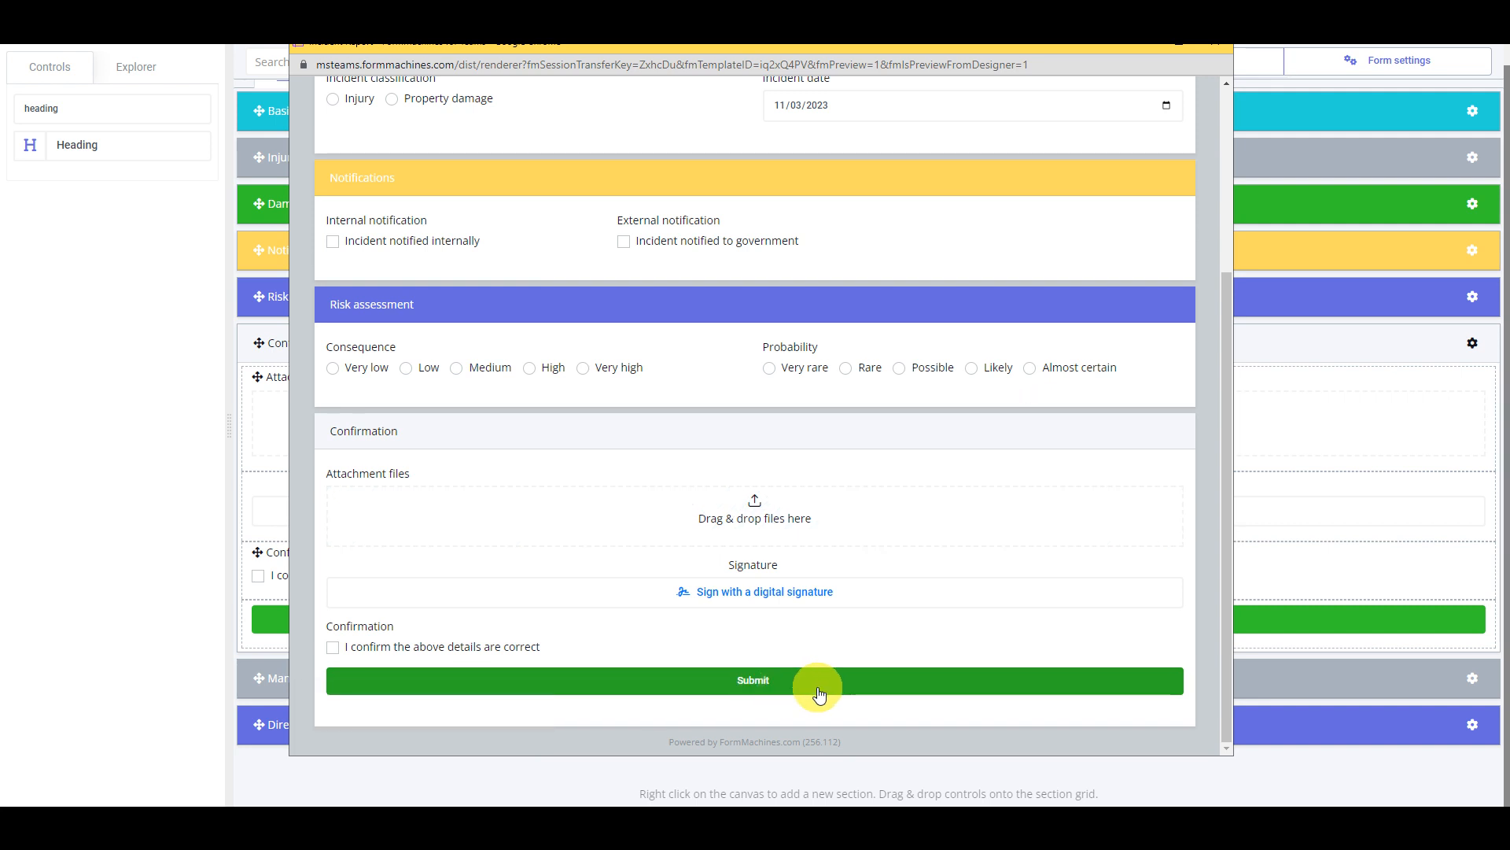
pyautogui.click(497, 653)
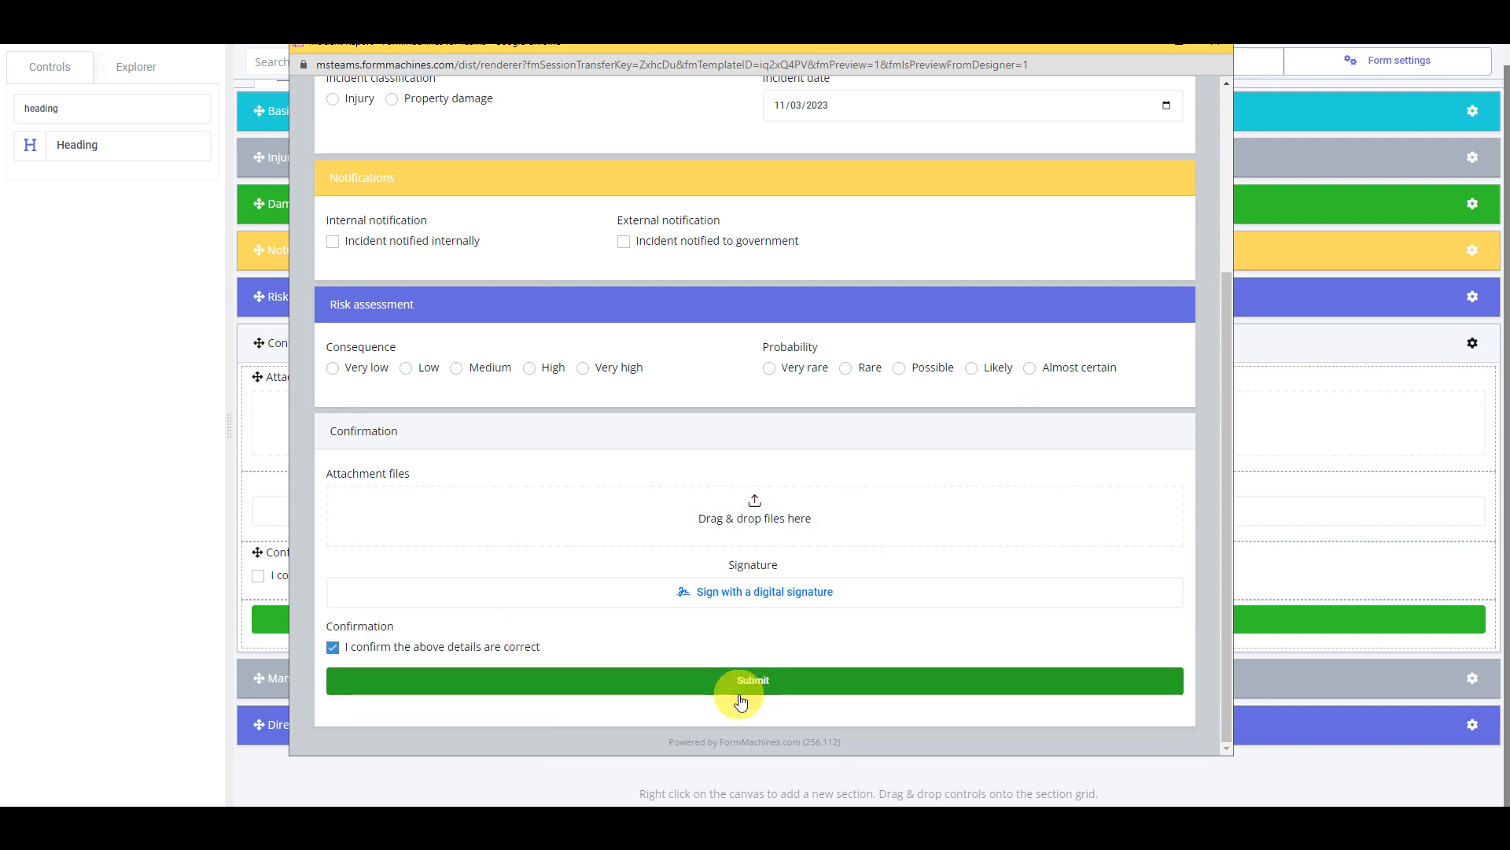
pyautogui.click(829, 689)
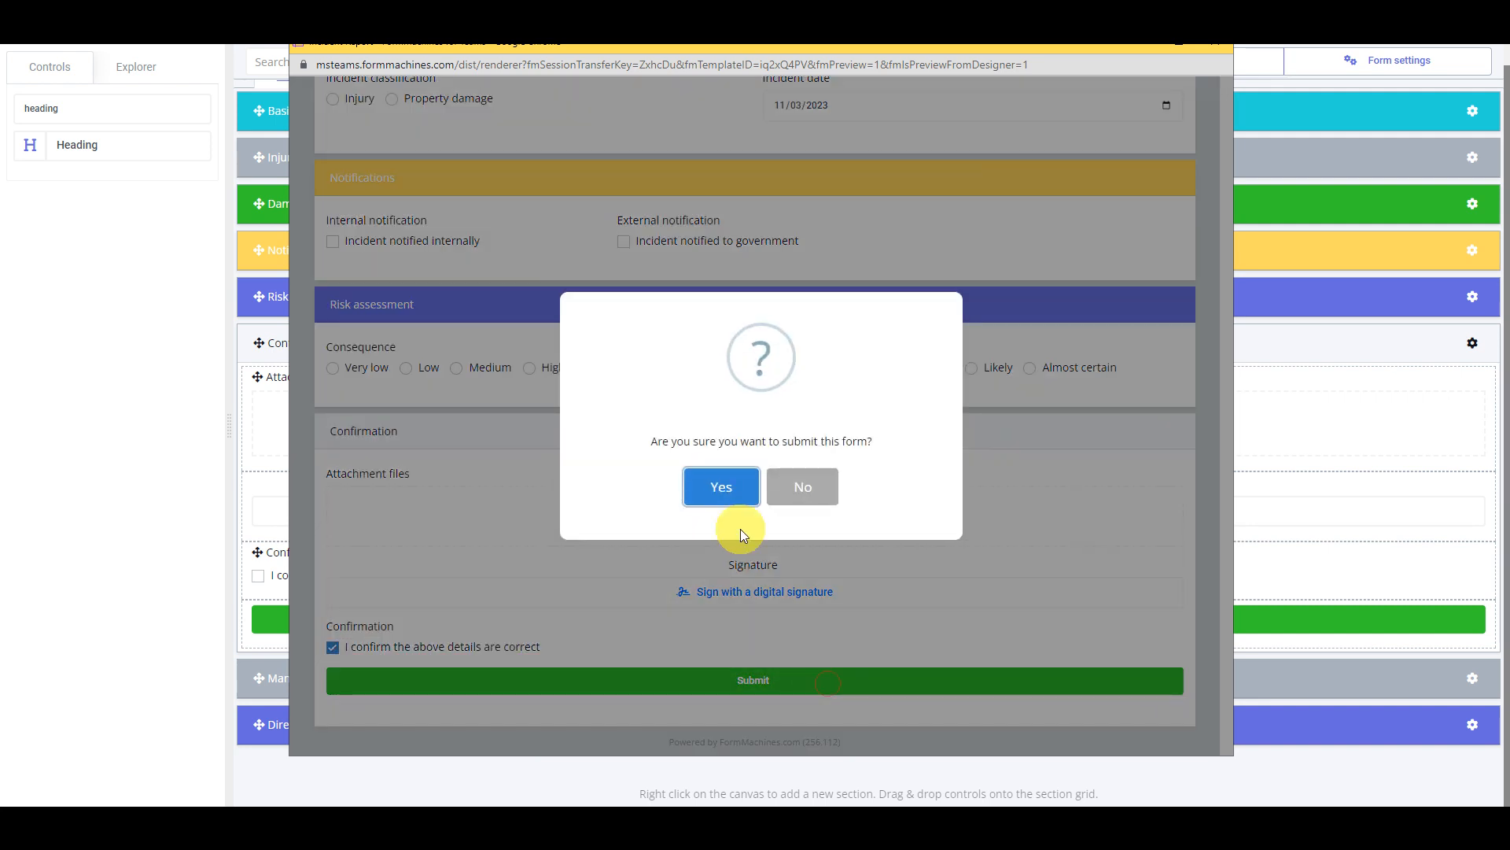
pyautogui.click(713, 489)
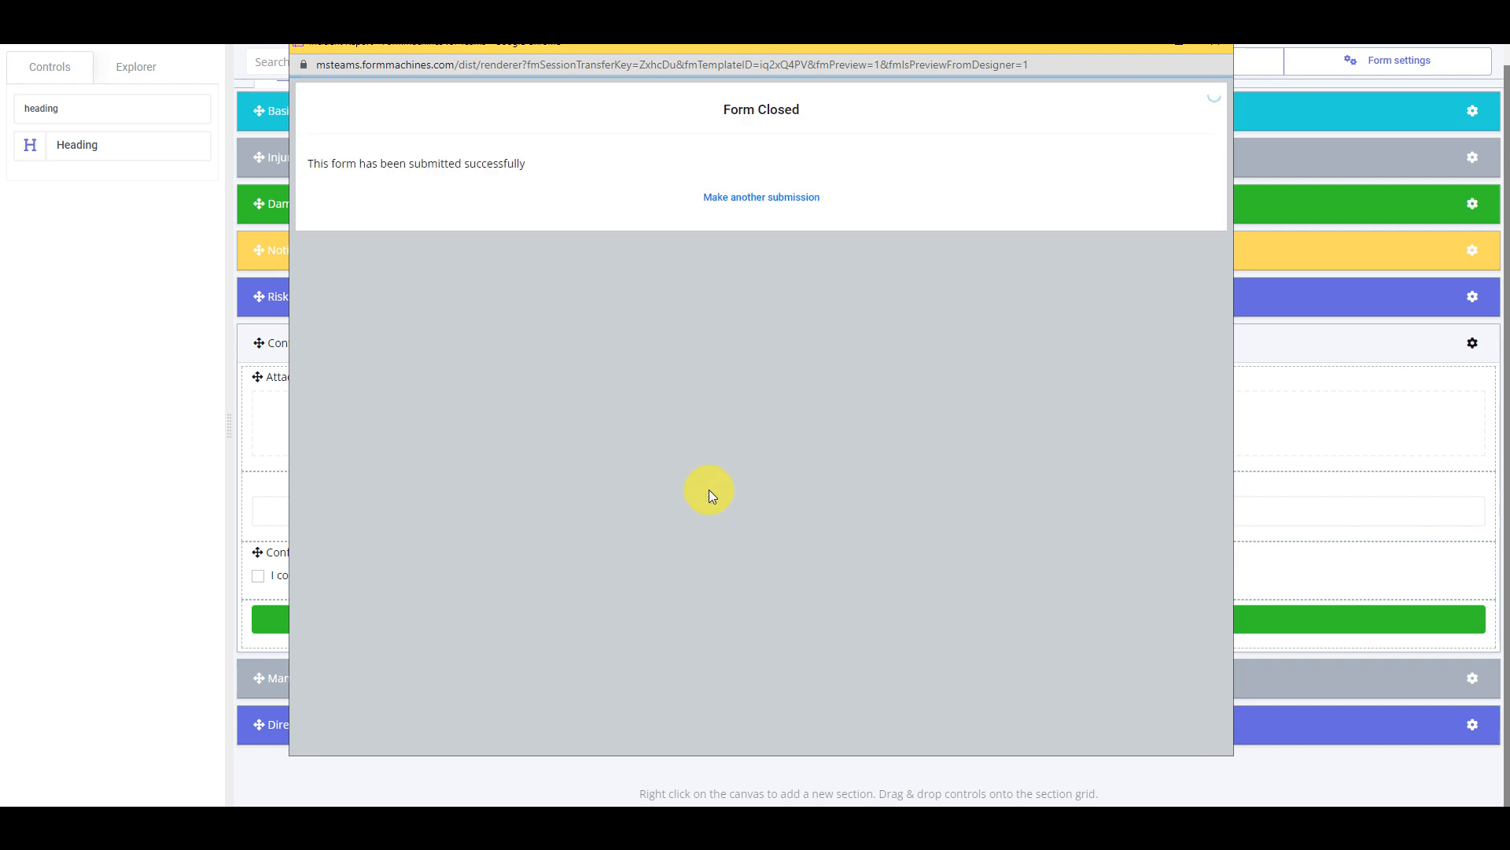
# Switch to Microsoft Teams, open the newest Incident Report submission and check the Manager approval section below the Submit button
pyautogui.click(145, 409)
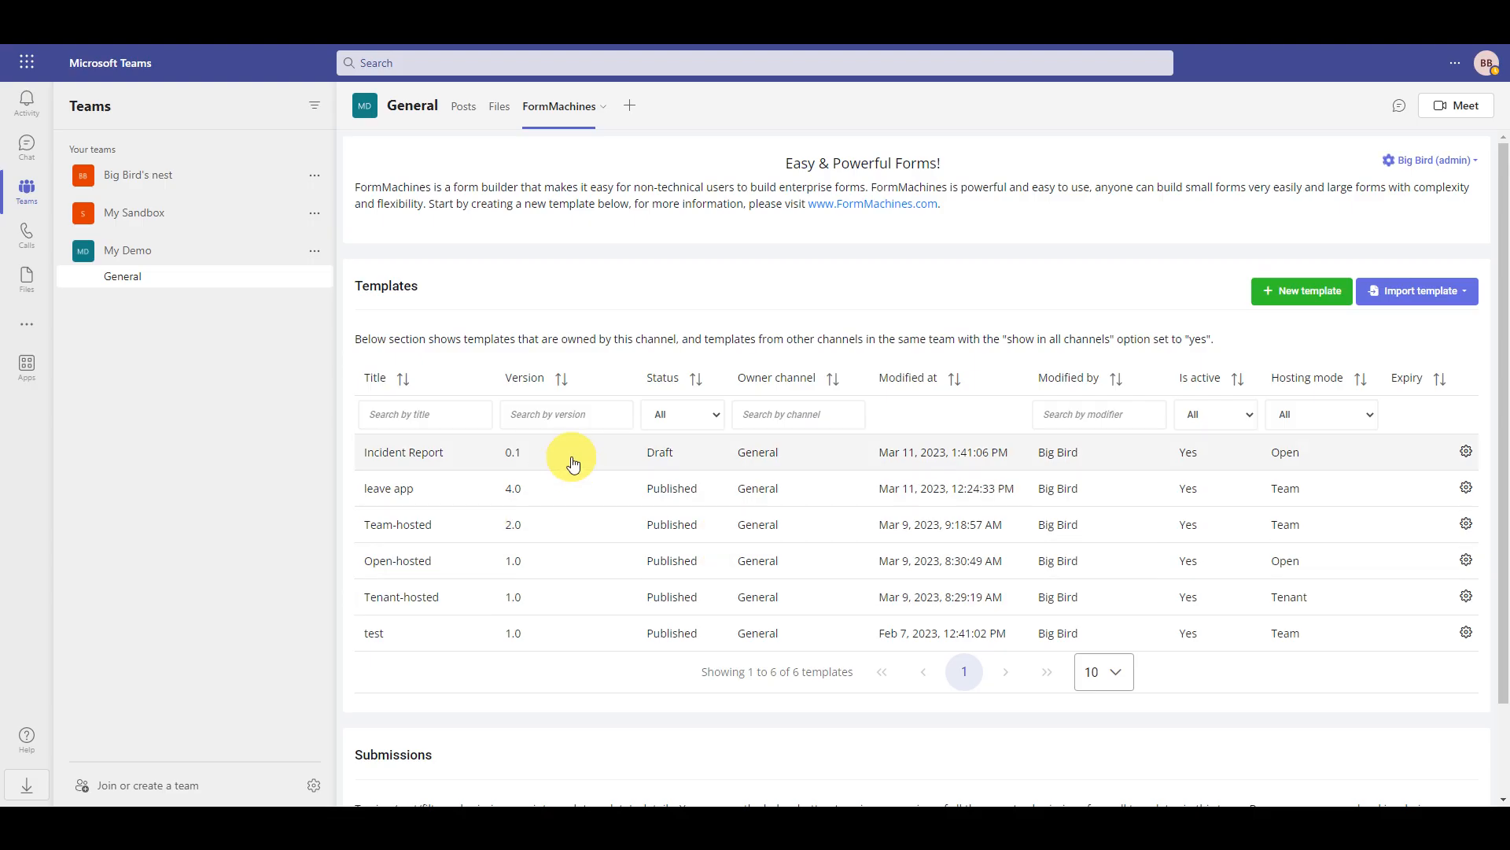
pyautogui.click(568, 455)
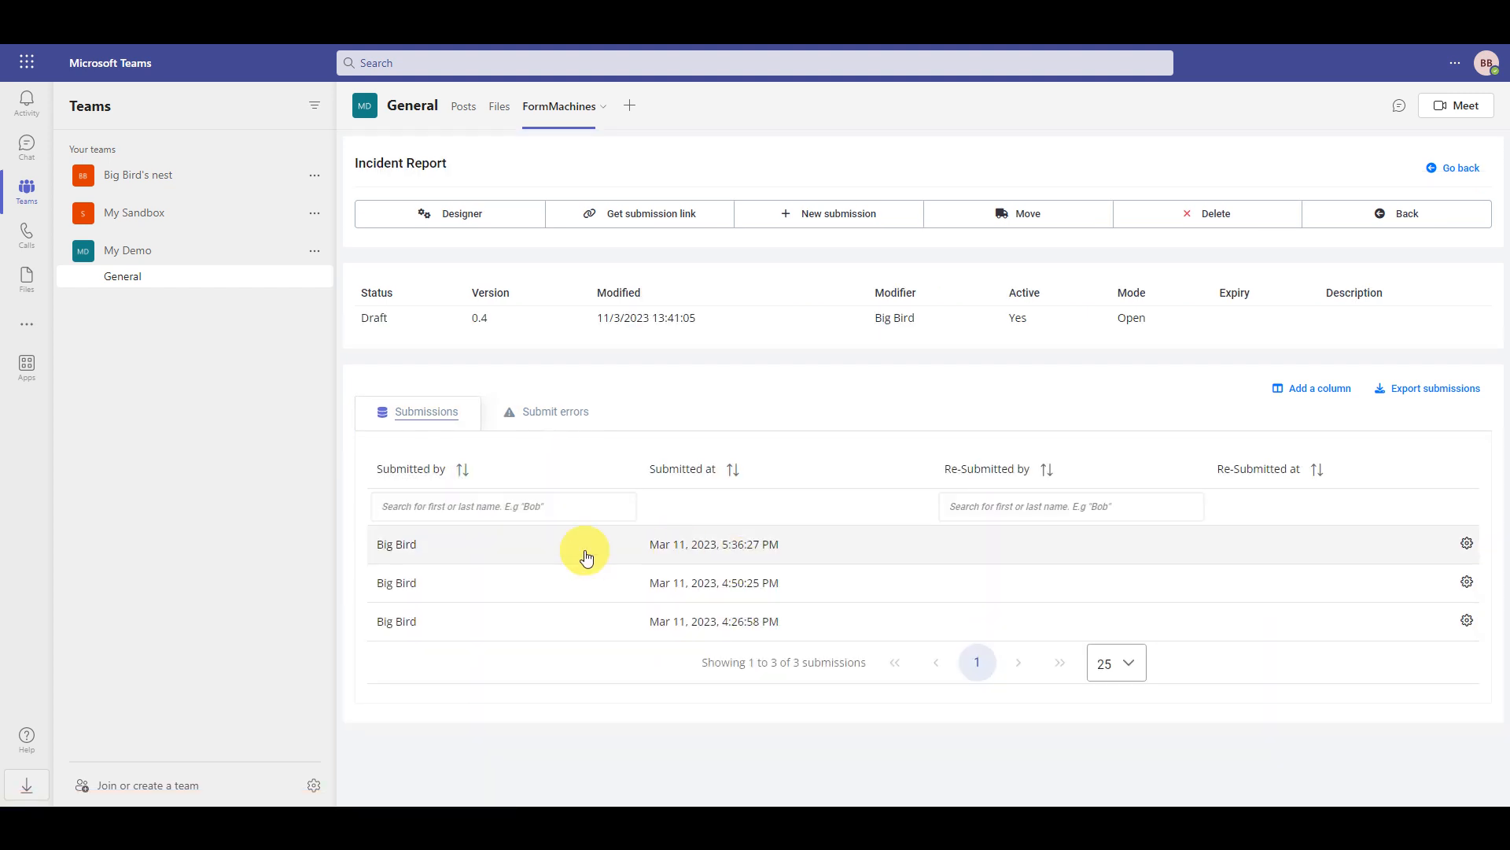
pyautogui.click(790, 561)
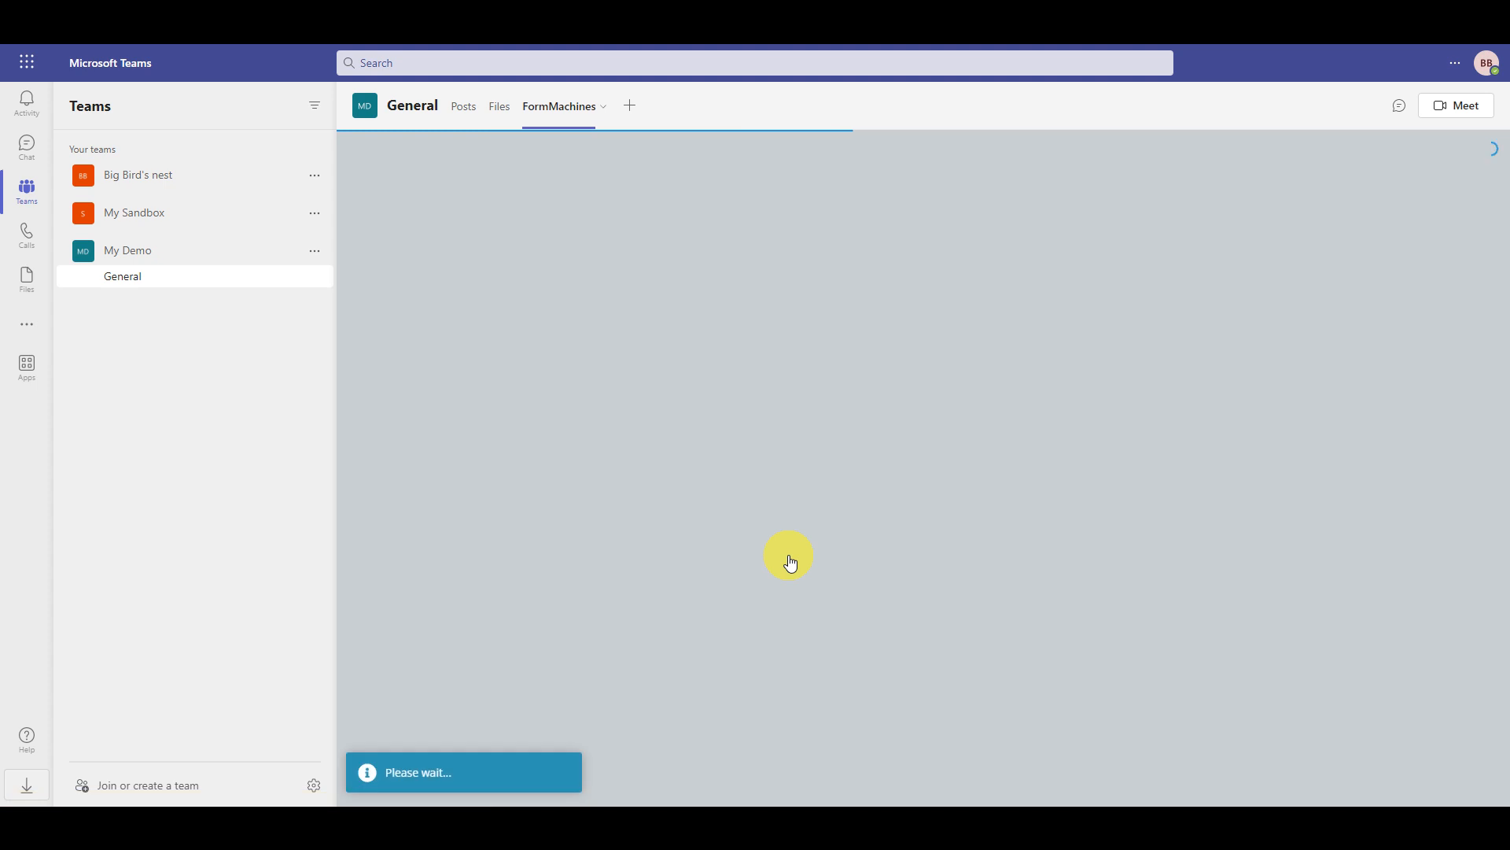
pyautogui.scroll(-5, 790, 561)
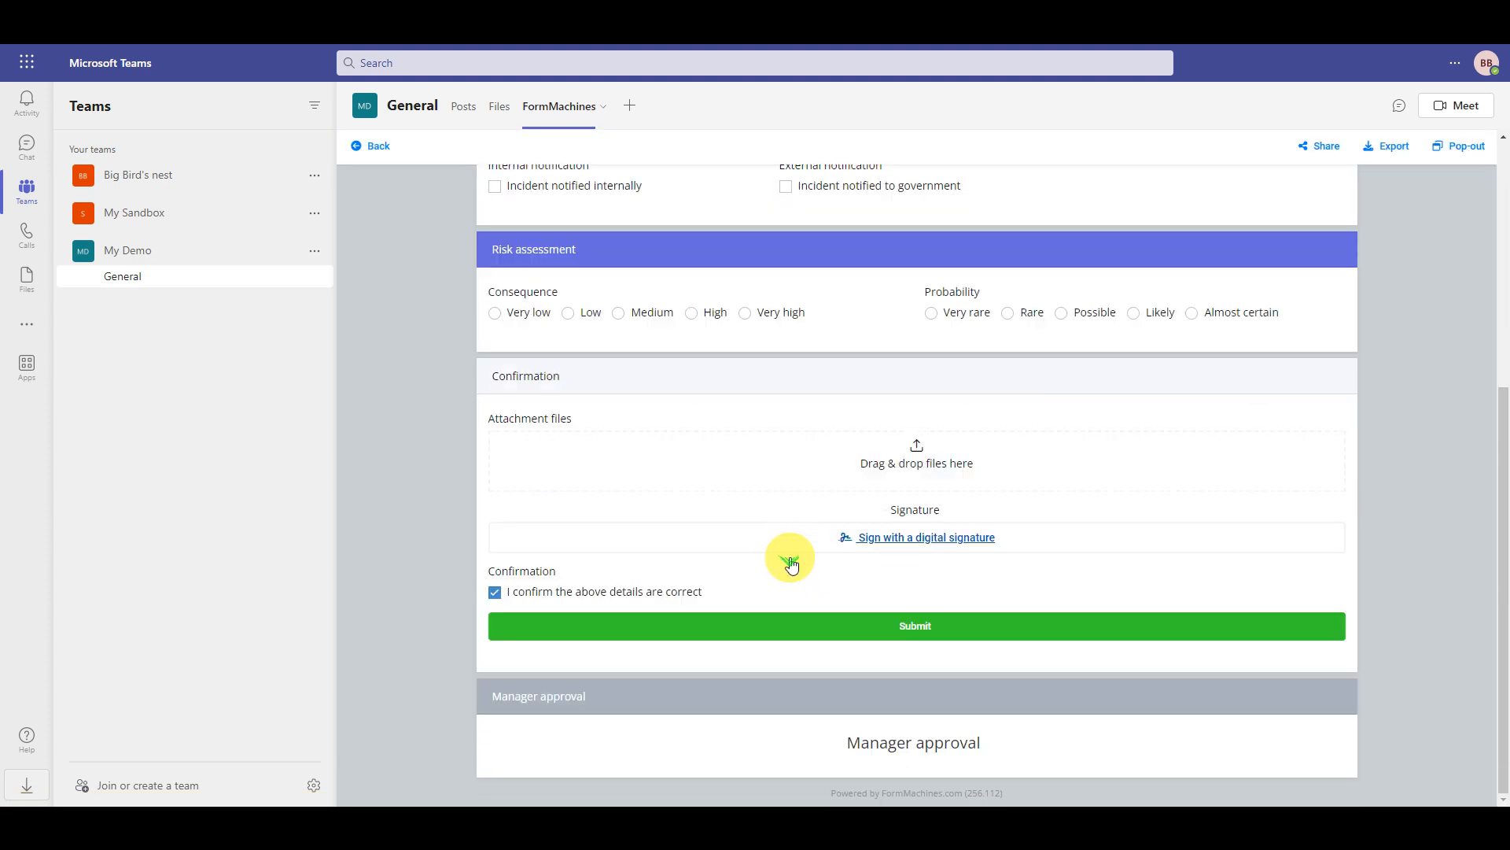
pyautogui.moveTo(842, 743); pyautogui.dragTo(971, 742)
pyautogui.click(997, 749)
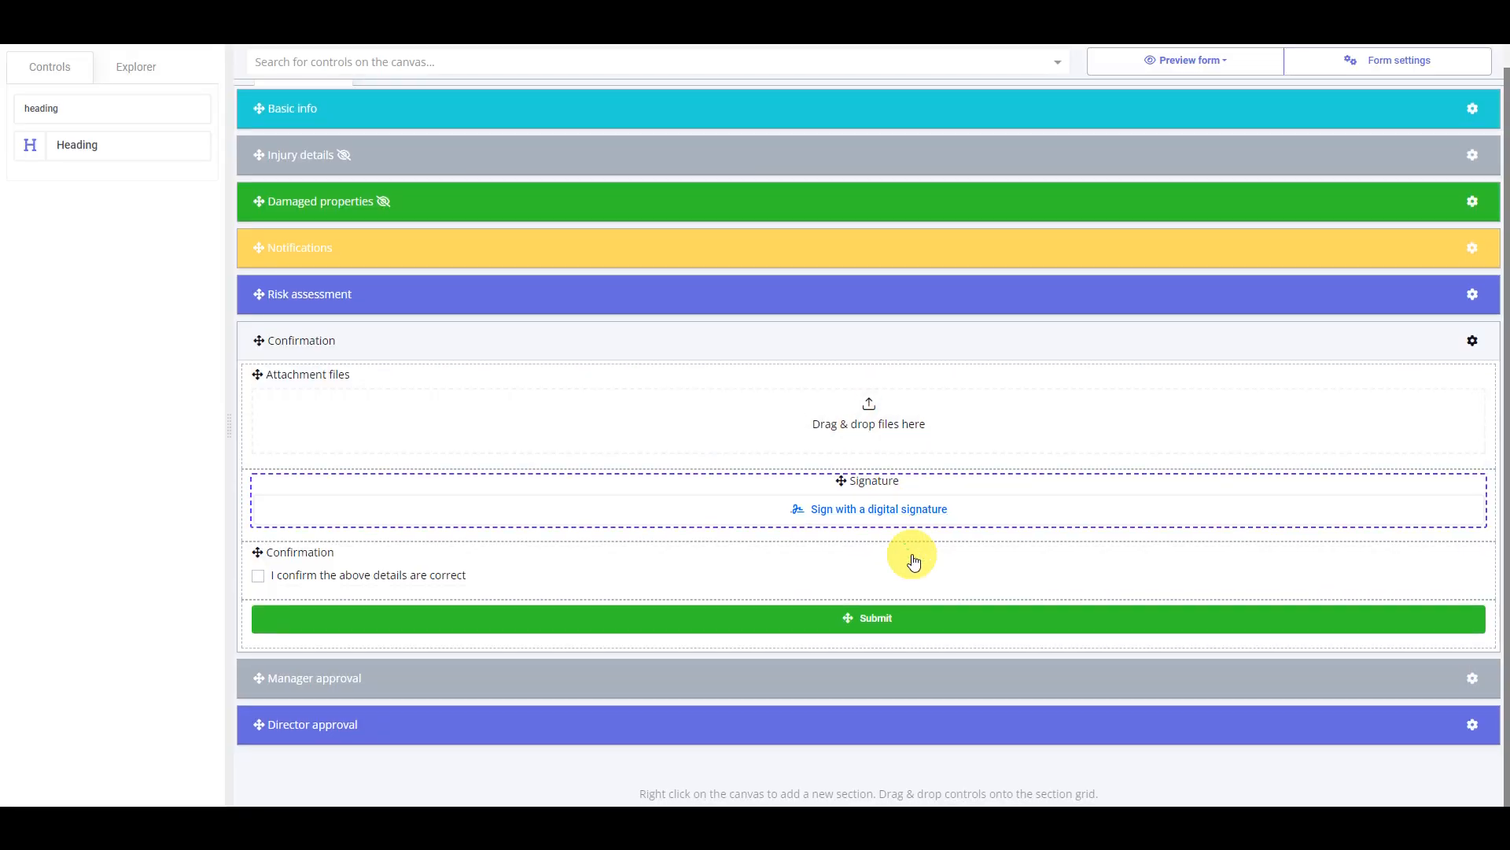
# Return to the form designer and review the Submit button's actions, leaving them as they are
pyautogui.doubleClick(903, 627)
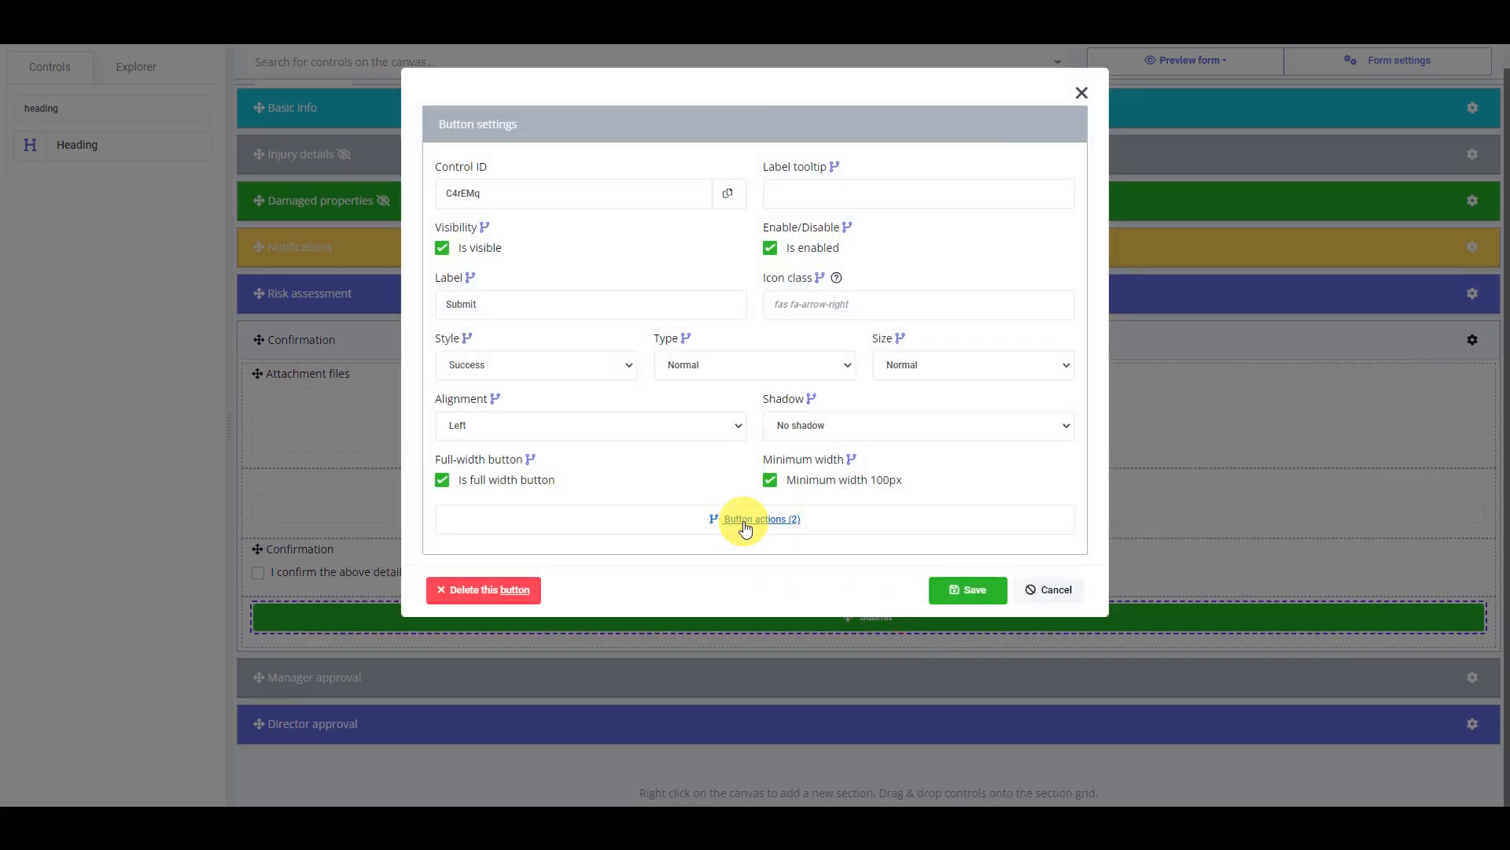
pyautogui.click(743, 519)
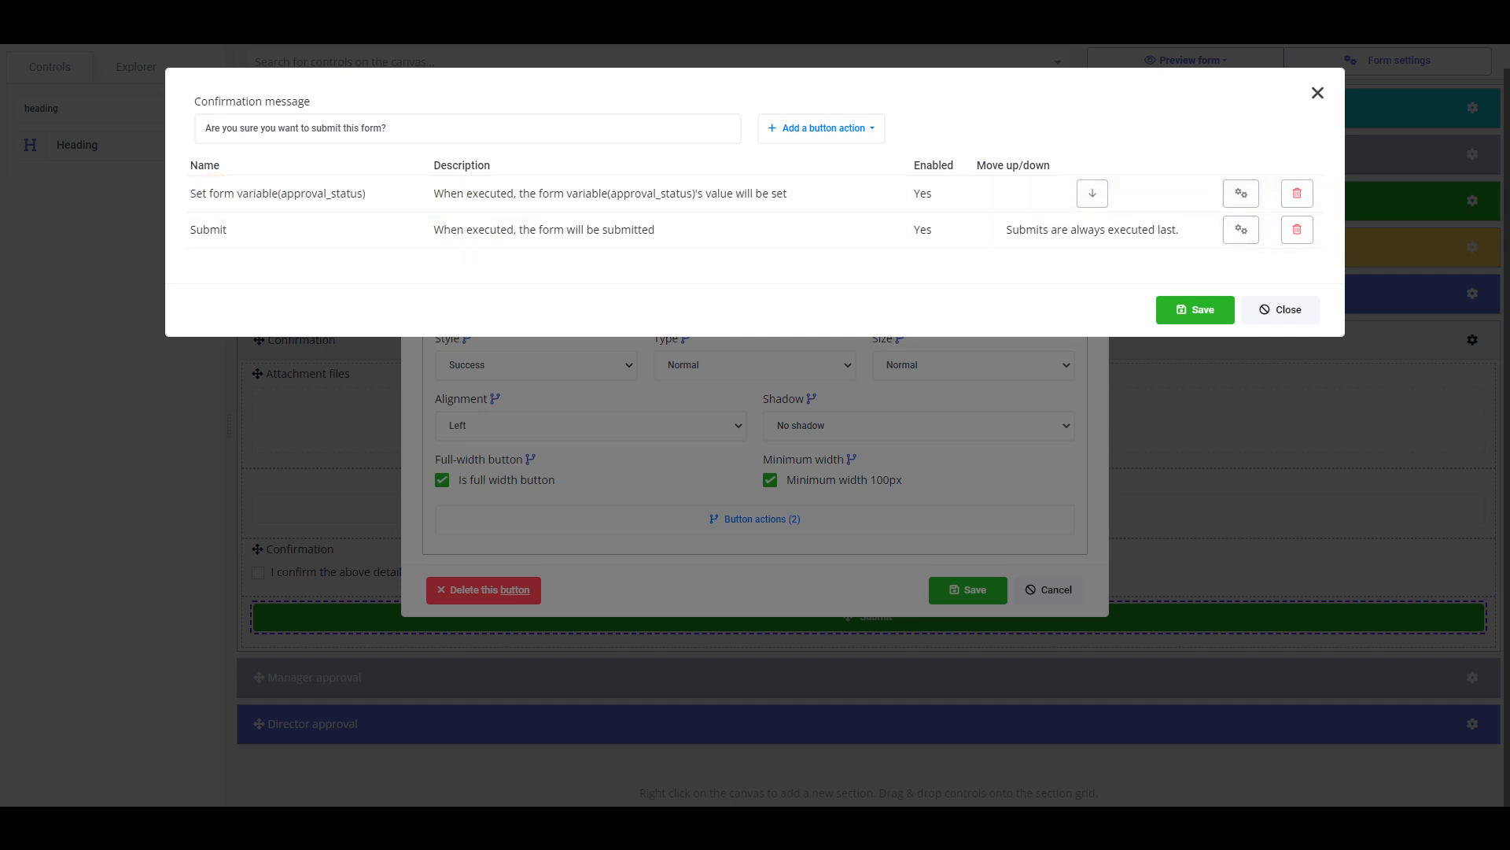
pyautogui.click(1269, 307)
pyautogui.click(1057, 591)
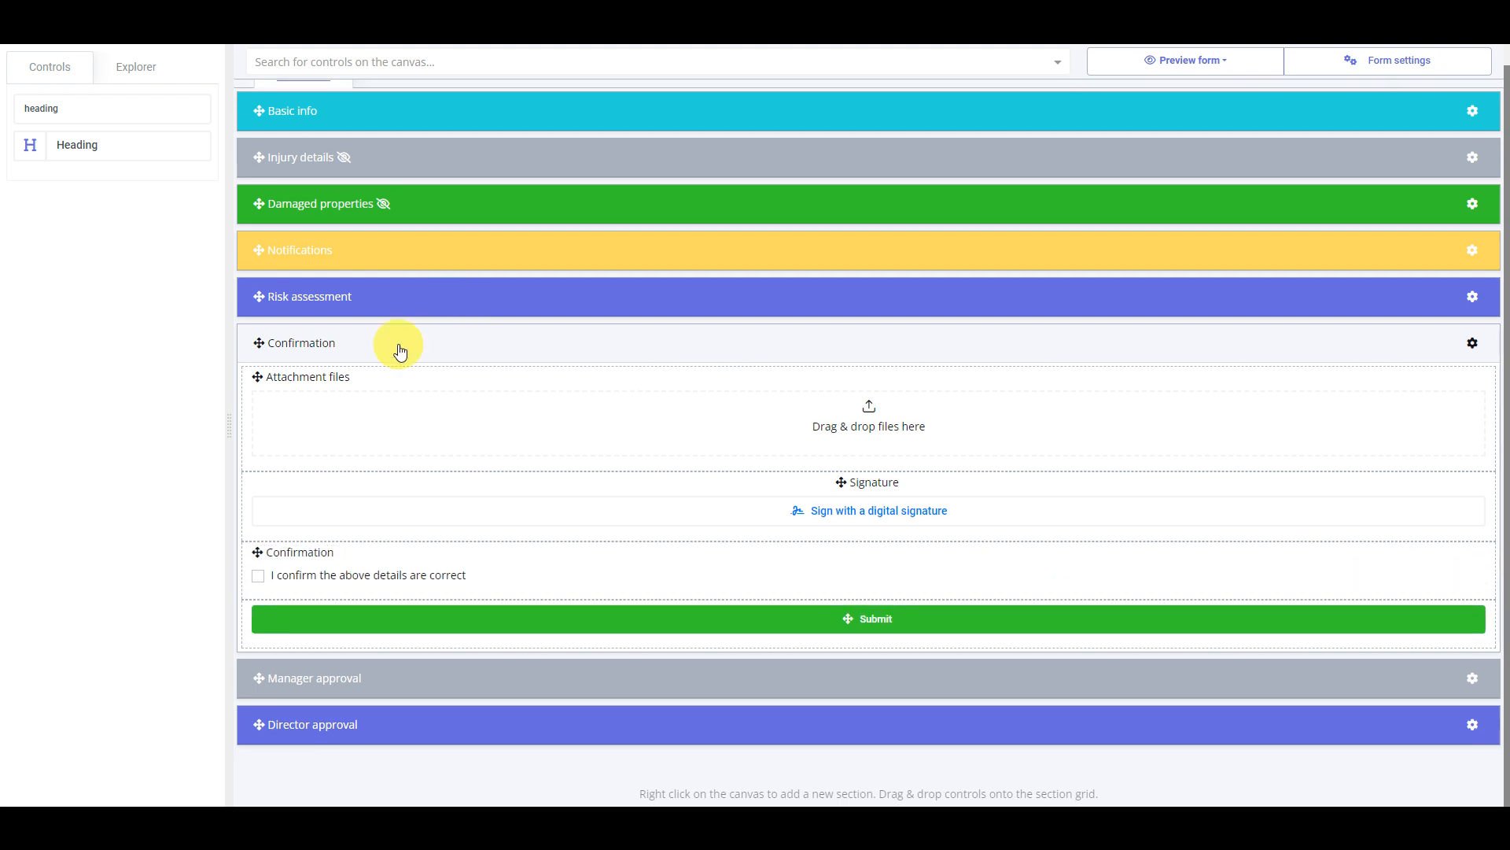
# Collapse the Confirmation section, expand Manager approval and split its empty middle row into 2 cells
pyautogui.click(398, 347)
pyautogui.click(545, 417)
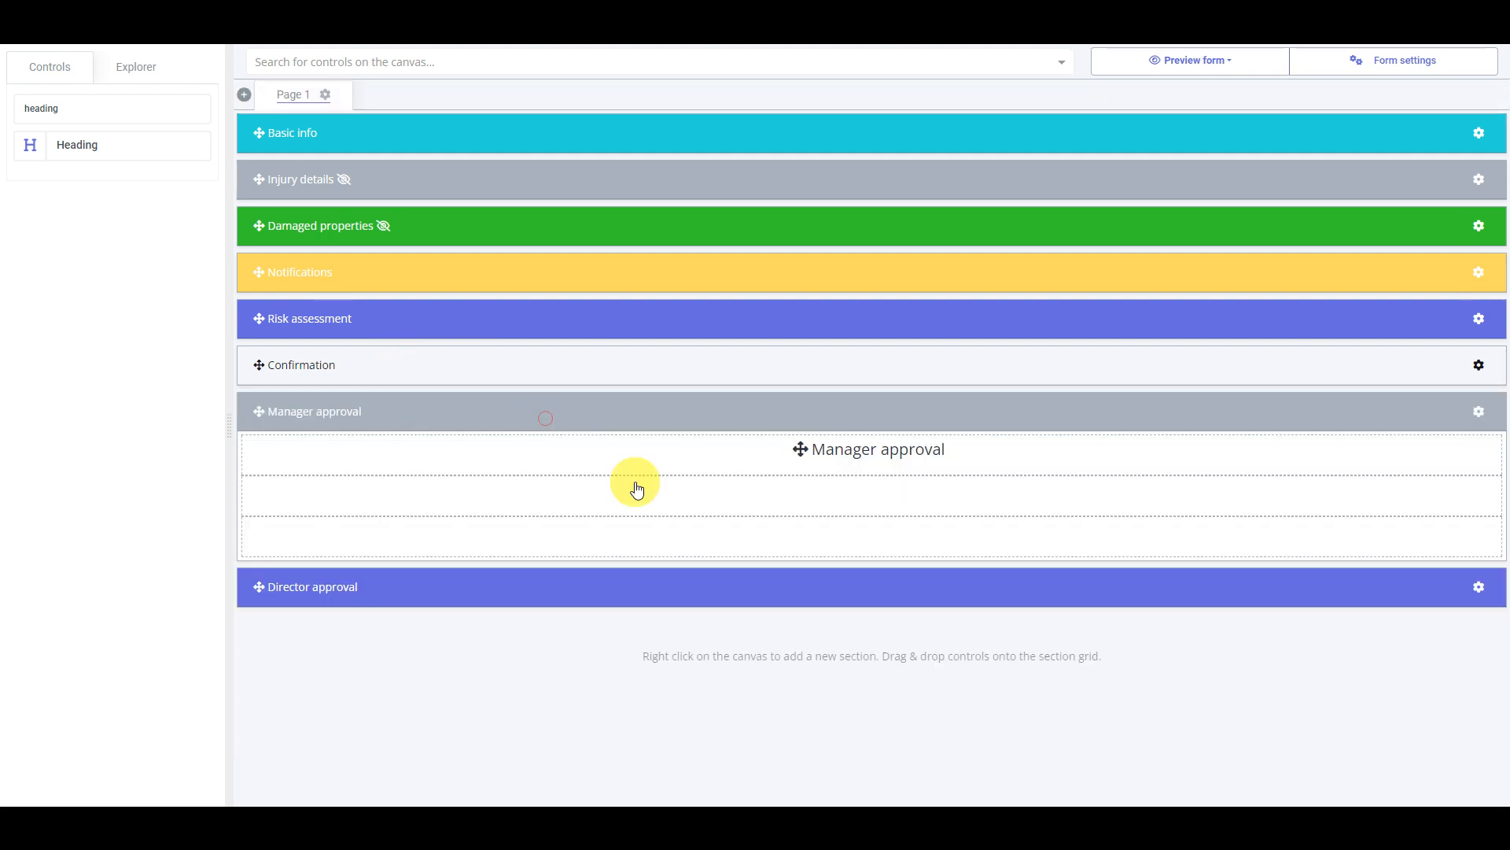
pyautogui.rightClick(786, 501)
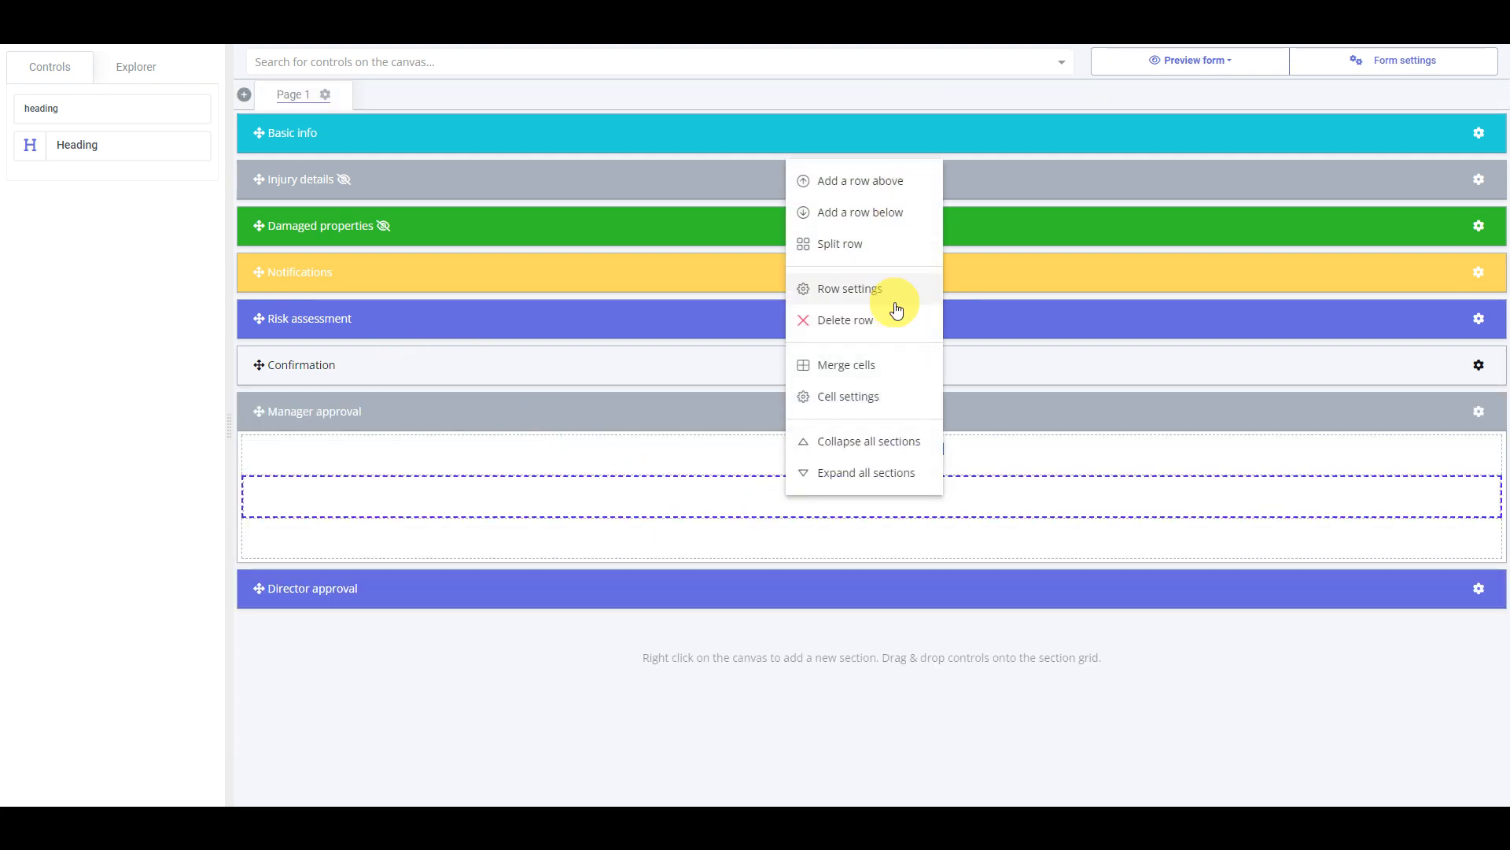
pyautogui.click(846, 243)
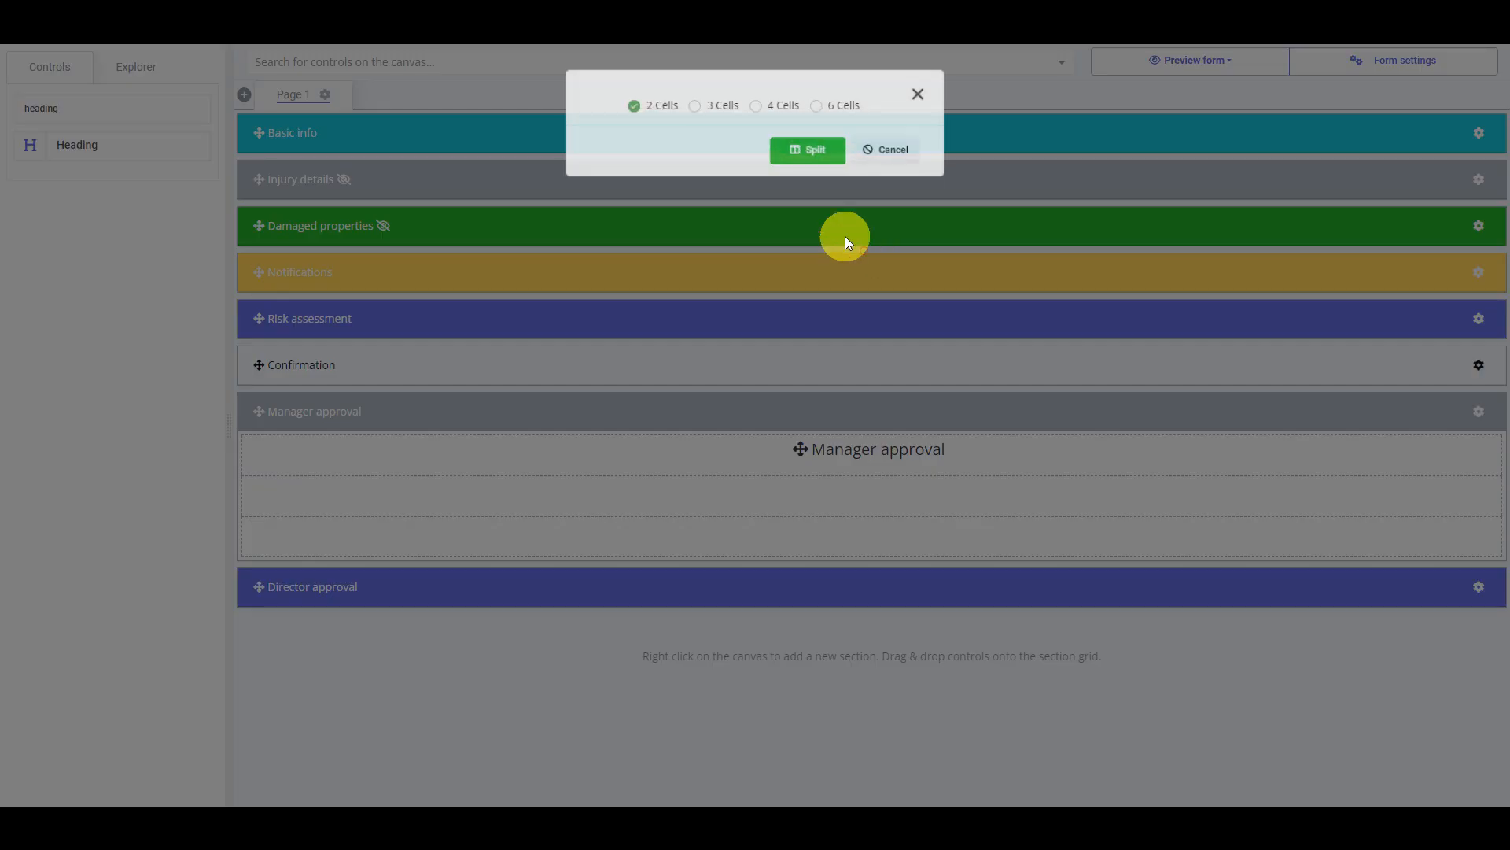
pyautogui.click(801, 154)
# Find the Button control, place it in the right cell of Manager approval's split row and label it Approve
pyautogui.doubleClick(122, 108)
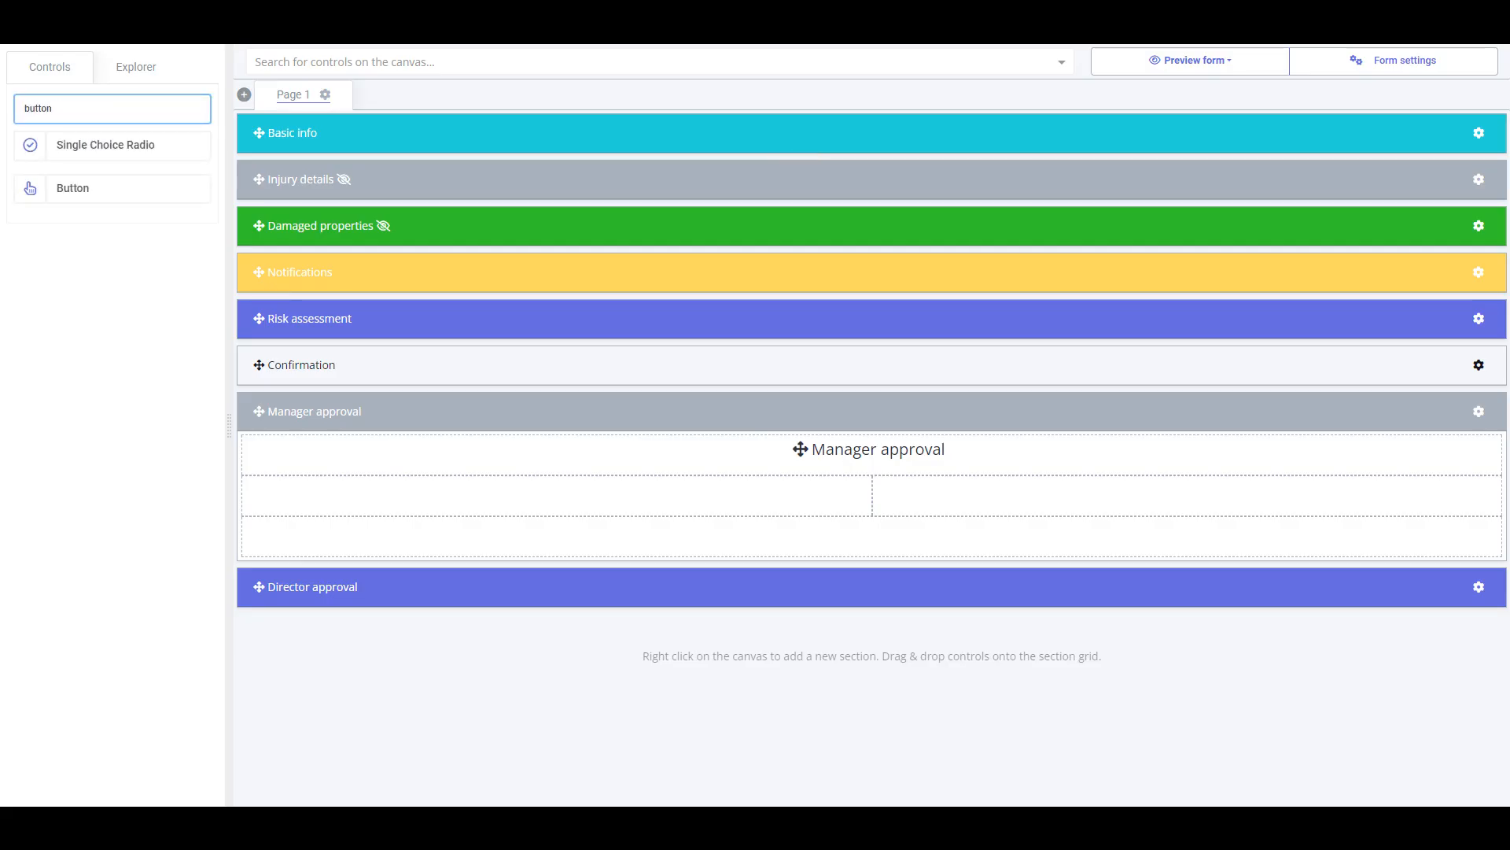
pyautogui.moveTo(101, 189); pyautogui.dragTo(1001, 500)
pyautogui.doubleClick(1060, 495)
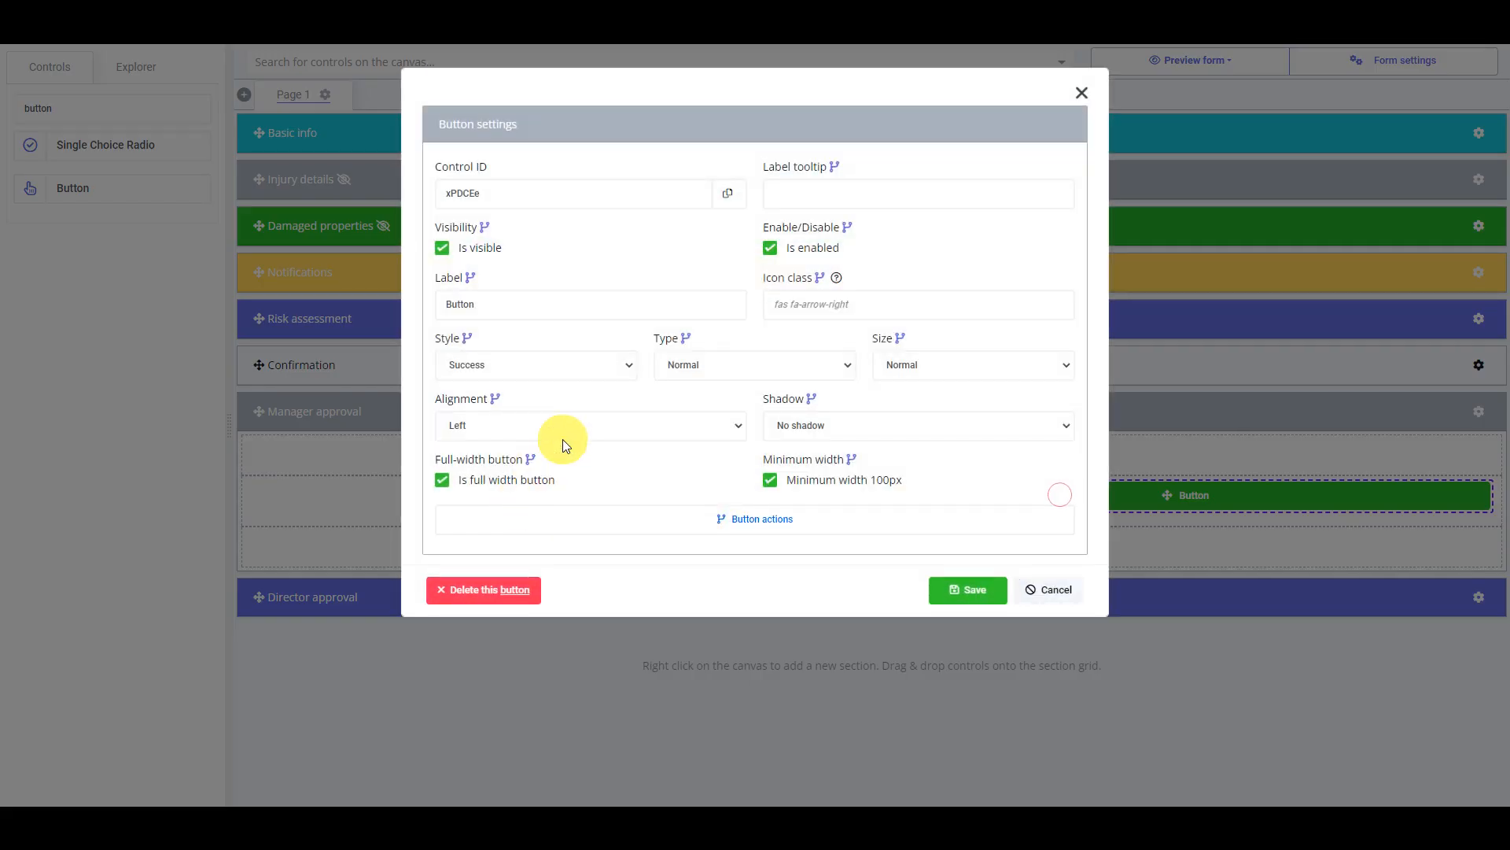
pyautogui.doubleClick(523, 310)
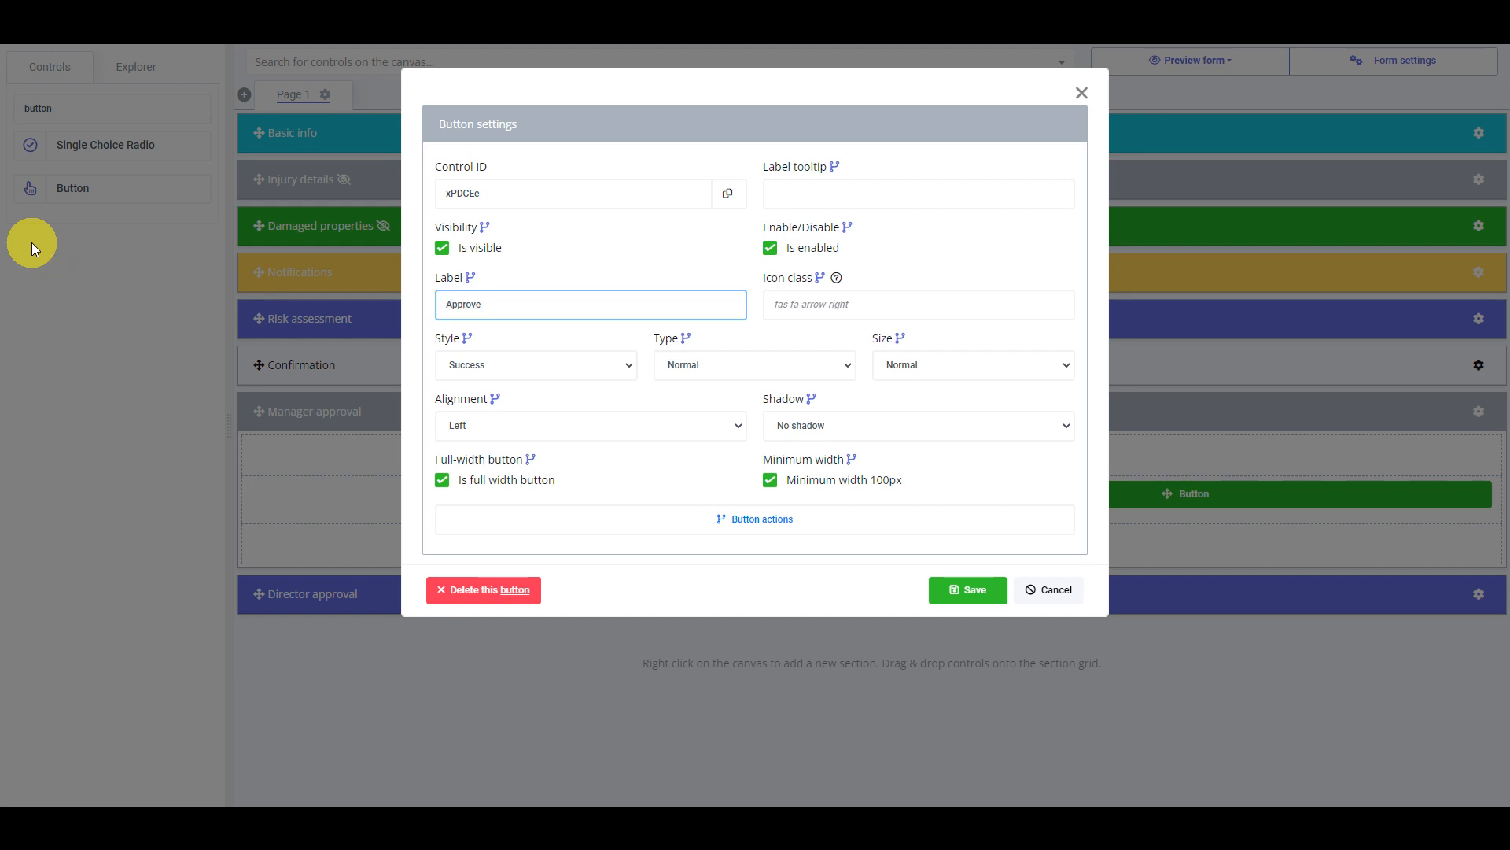
# Add an action to the Approve button that sets the approval_status form variable to the static value "director approval", and save the action list
pyautogui.click(858, 535)
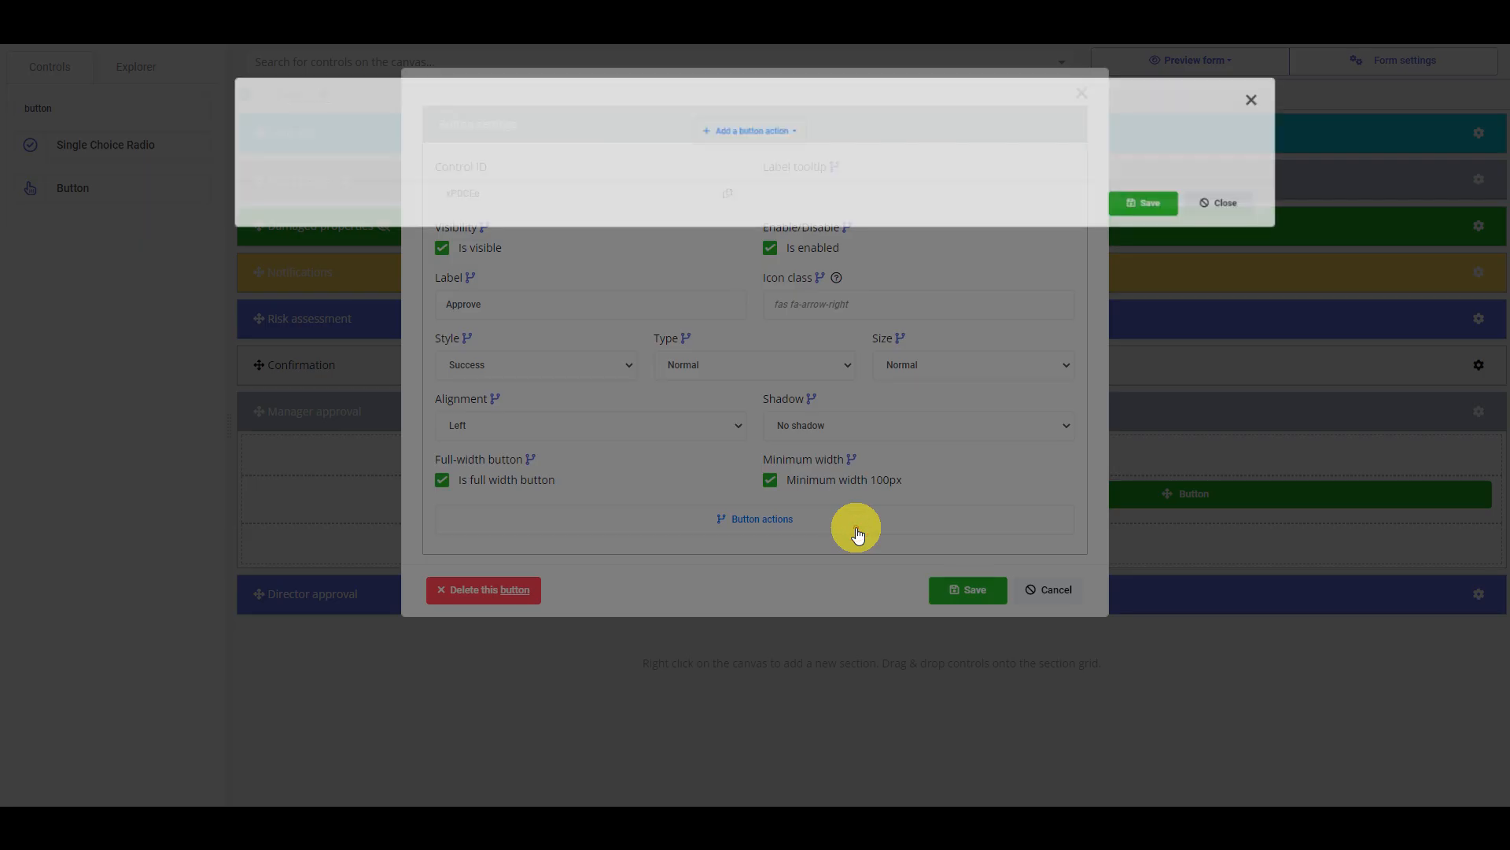
pyautogui.click(761, 135)
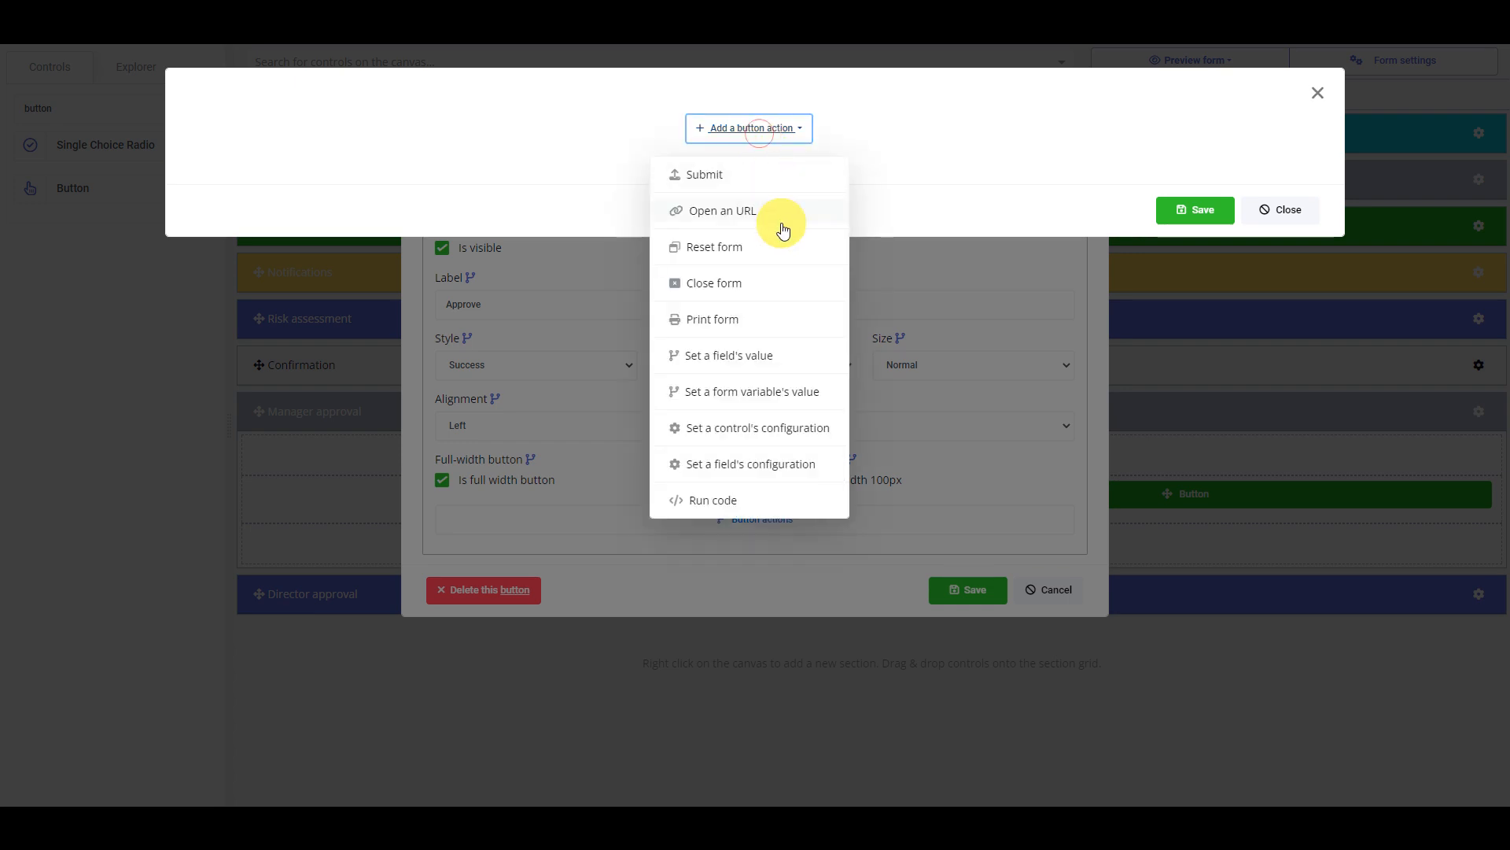
pyautogui.click(772, 394)
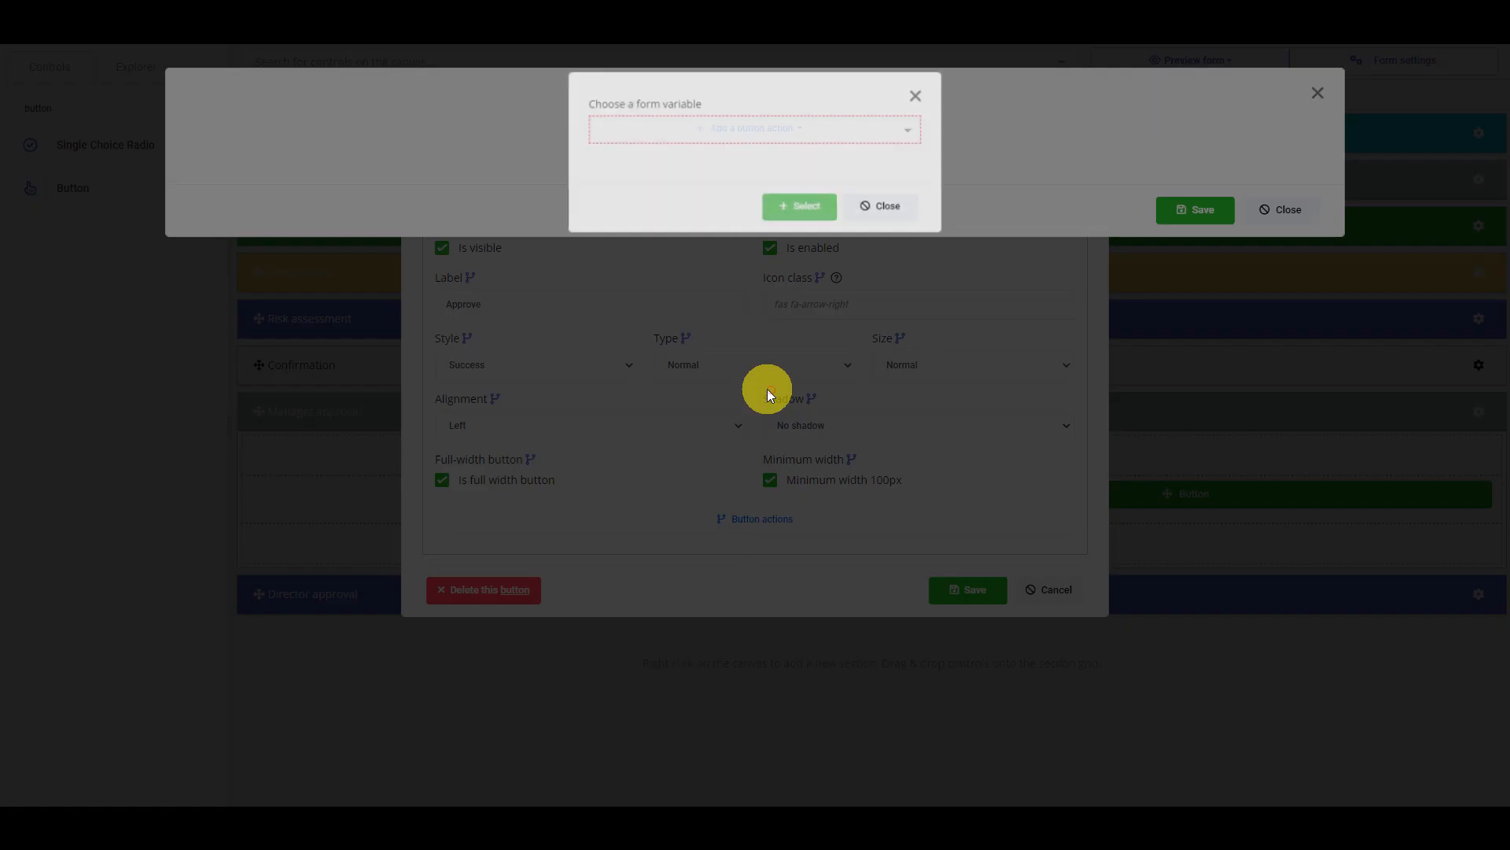
pyautogui.click(739, 131)
pyautogui.click(697, 157)
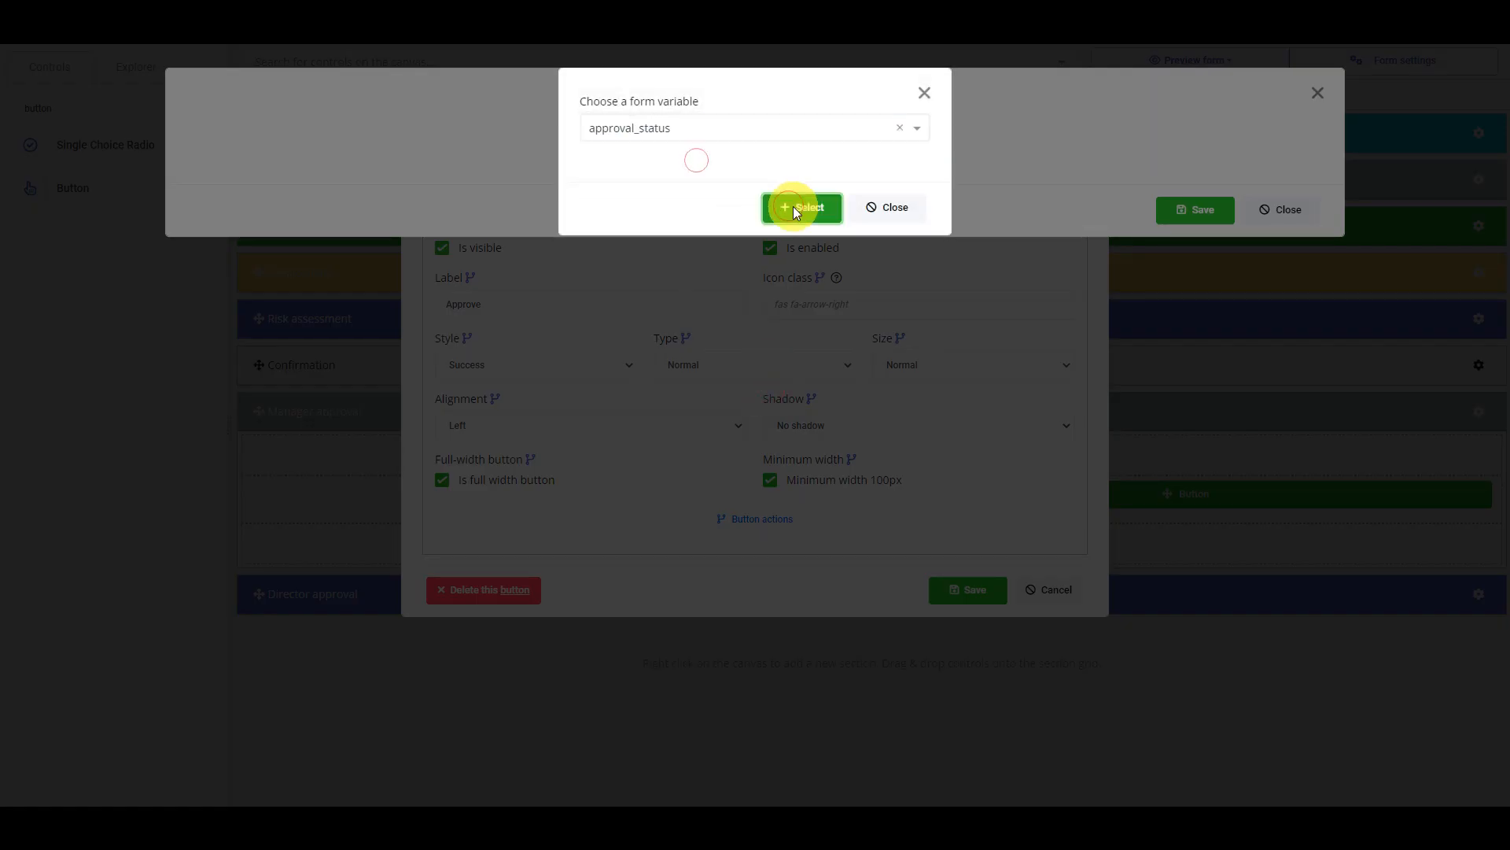
pyautogui.click(793, 208)
pyautogui.click(821, 393)
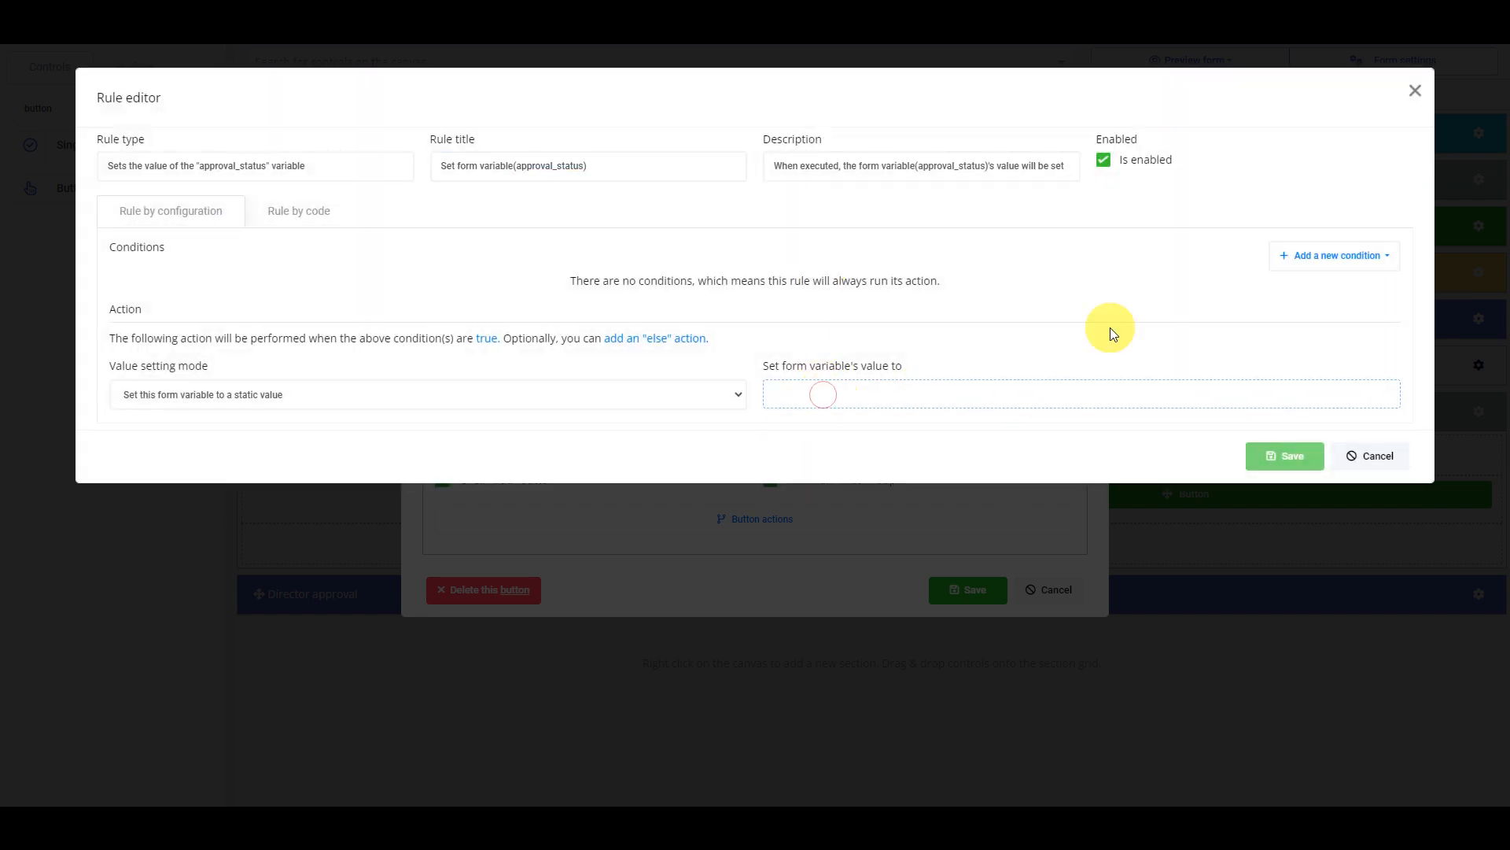
pyautogui.write('director approval')
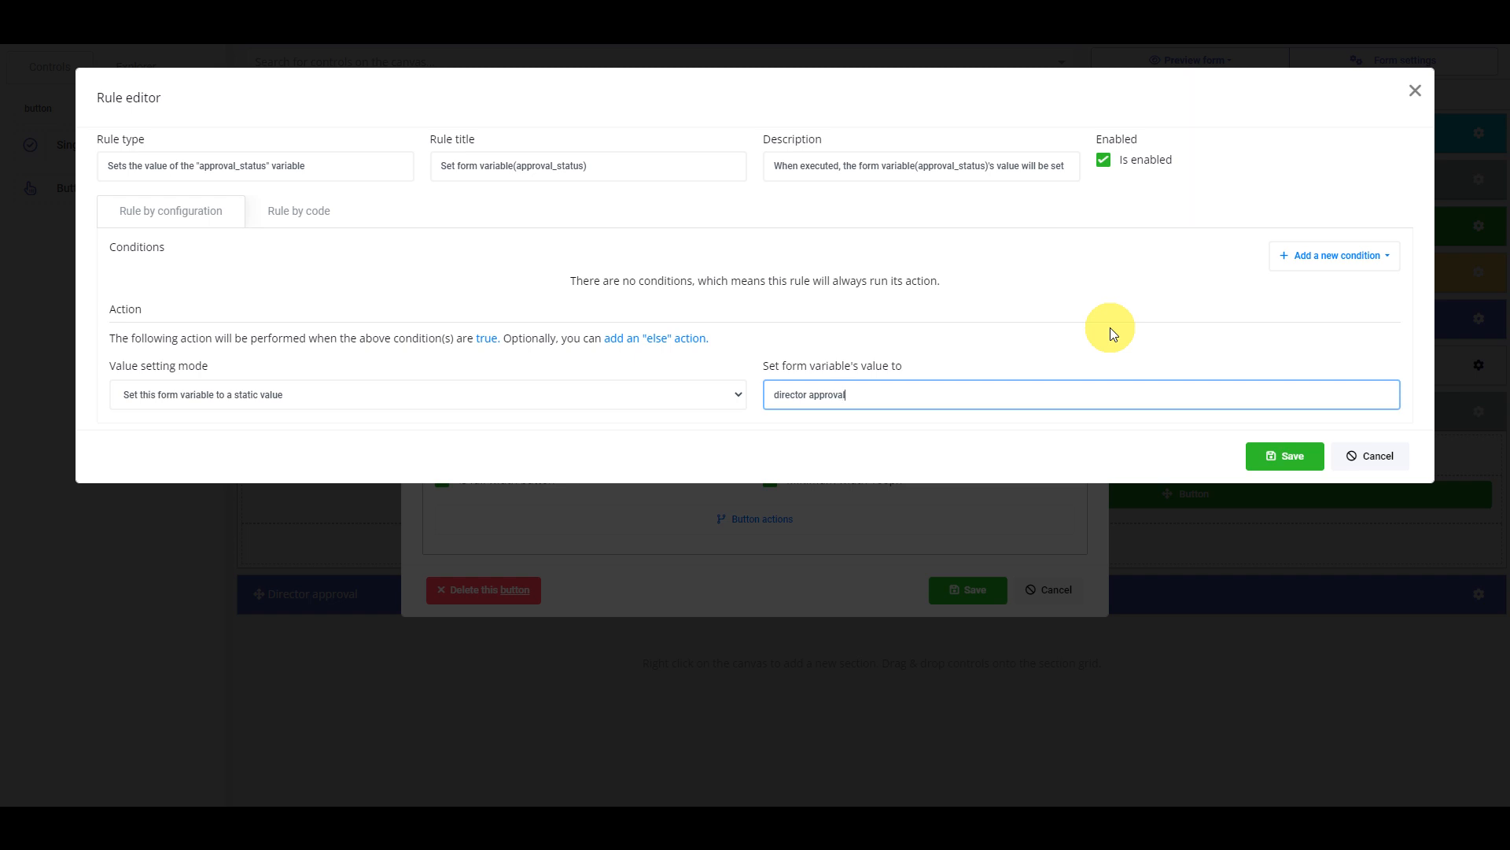
pyautogui.click(1285, 456)
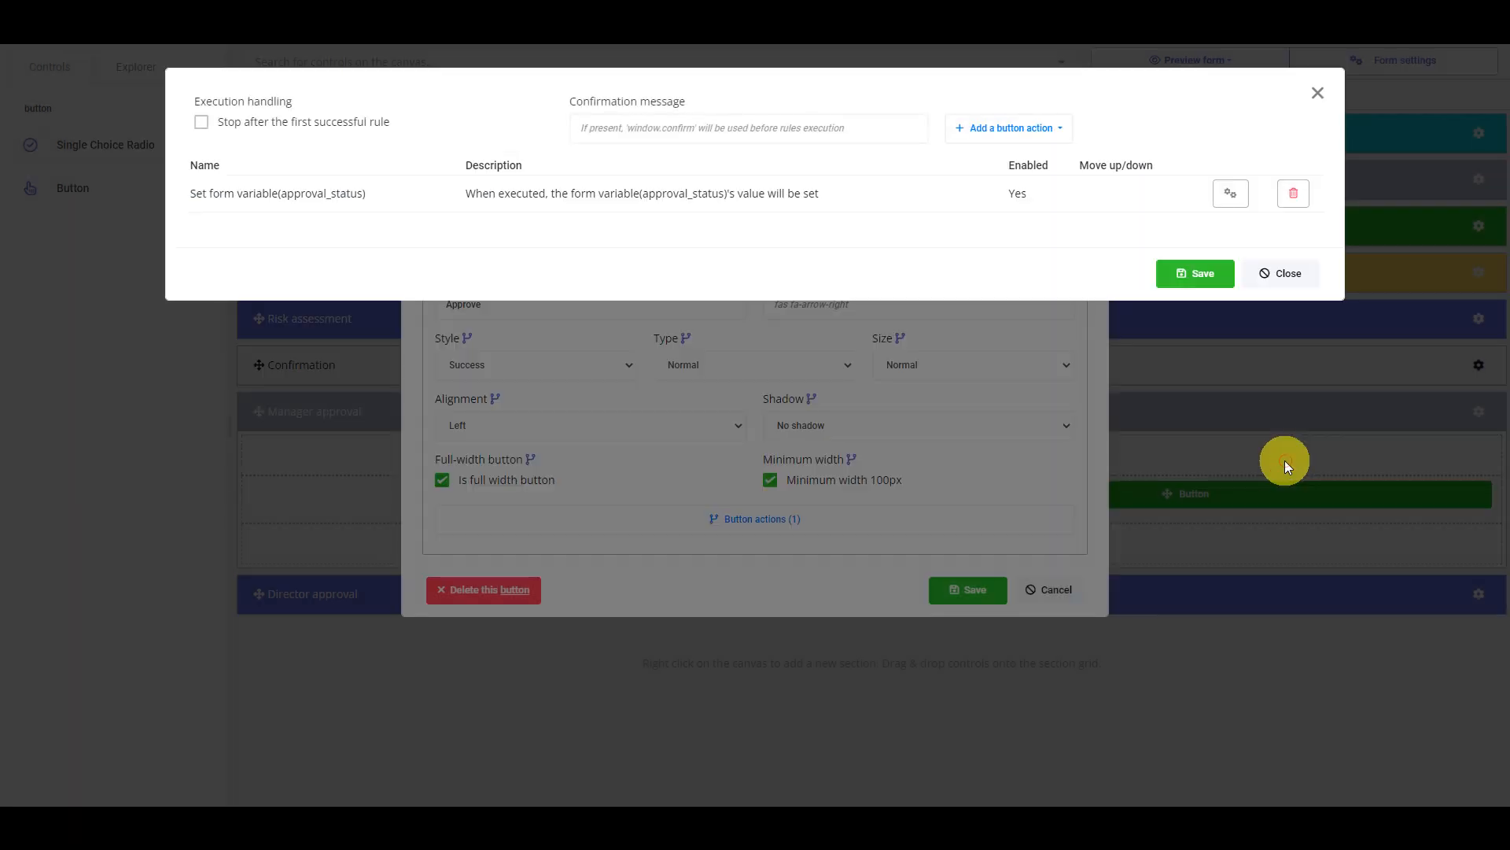
pyautogui.click(1197, 277)
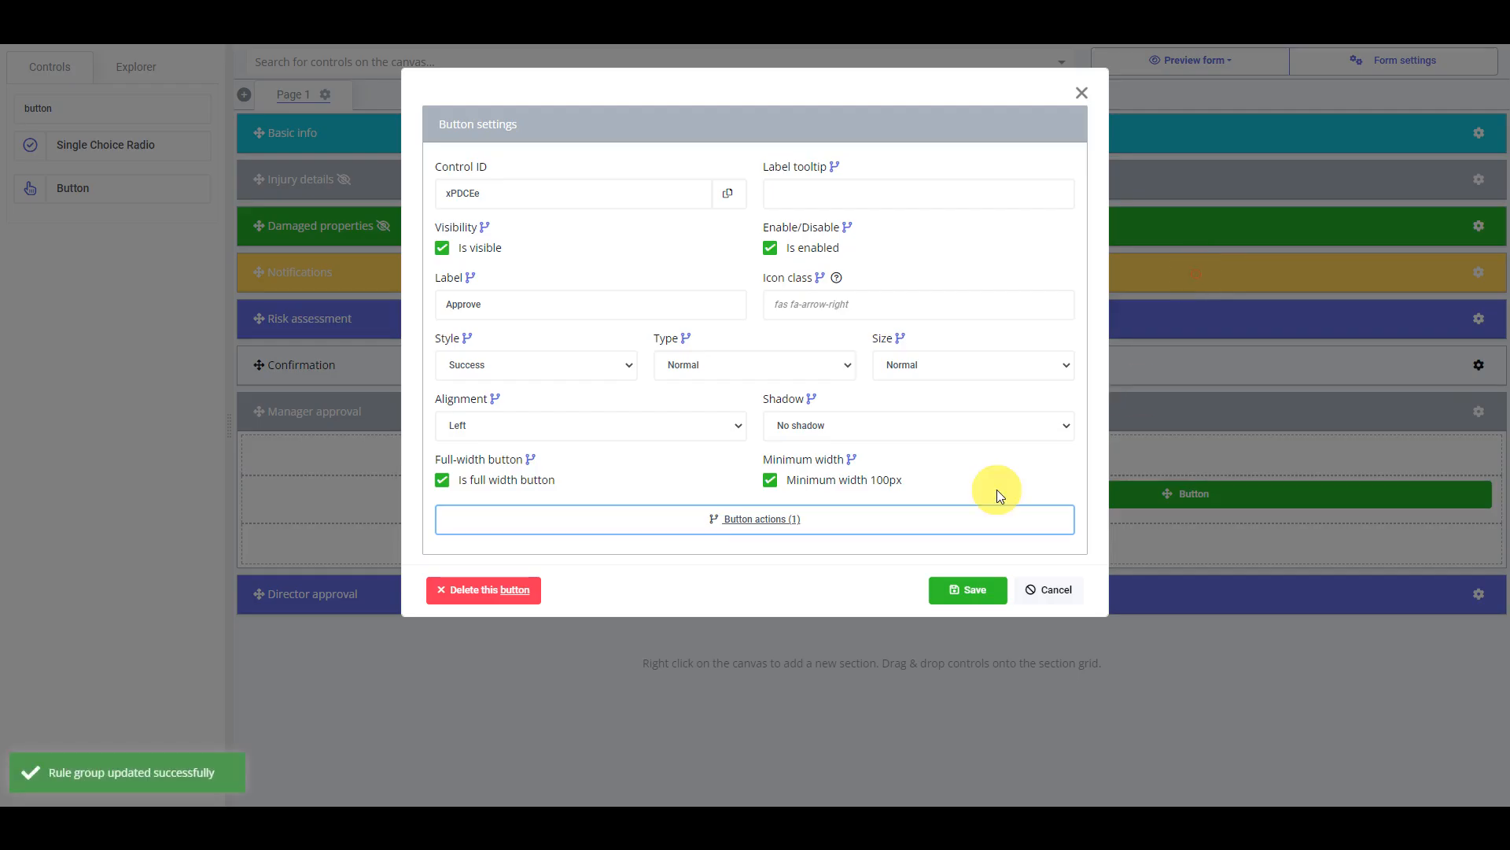
# Add a Submit action with its default options to the Approve button and save the button settings
pyautogui.click(875, 519)
pyautogui.click(1015, 129)
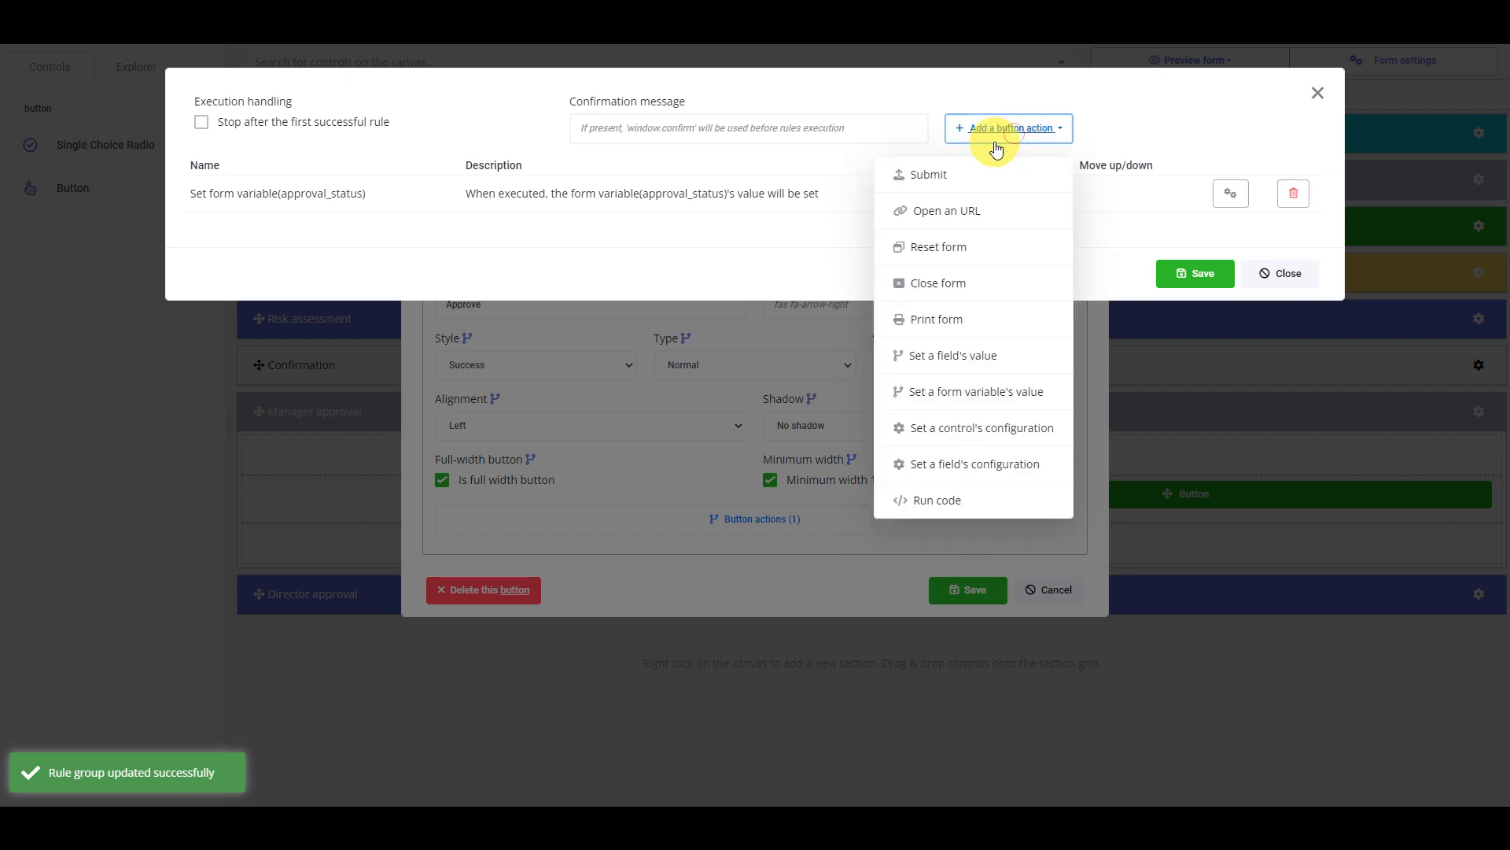
pyautogui.click(963, 186)
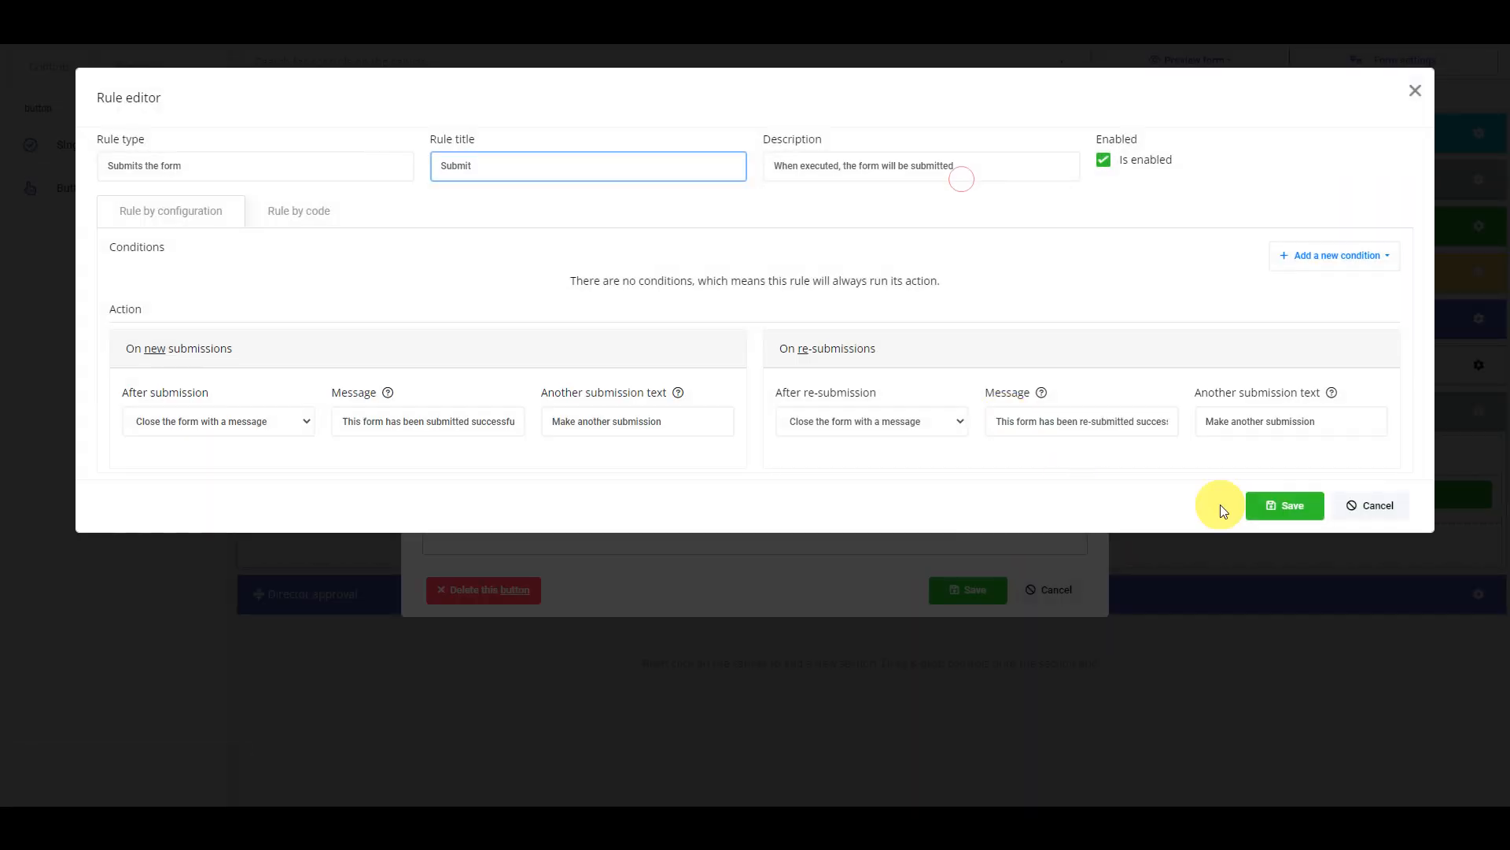
pyautogui.click(1260, 507)
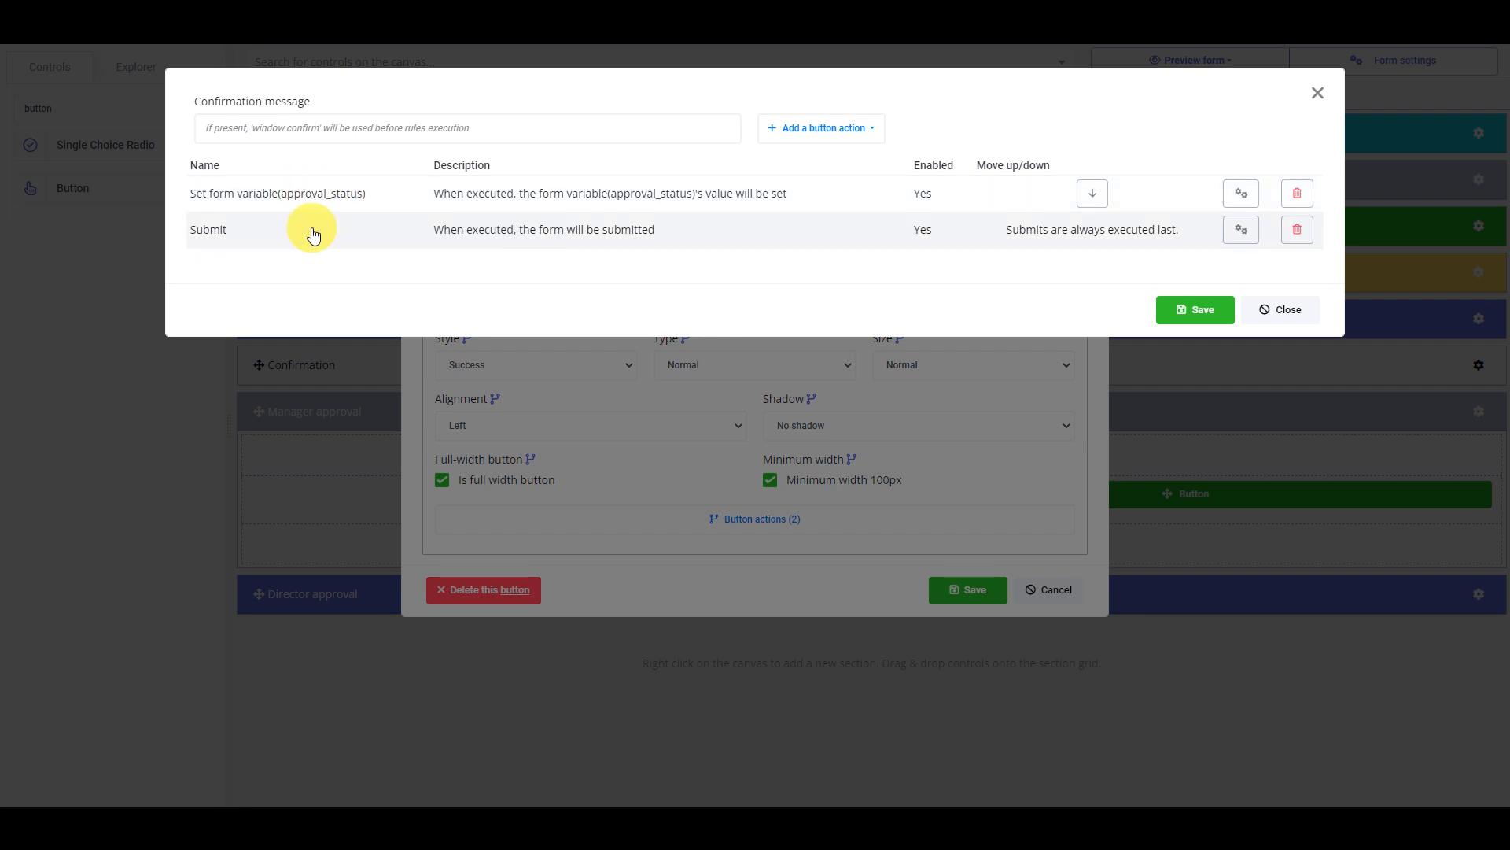
pyautogui.click(1197, 309)
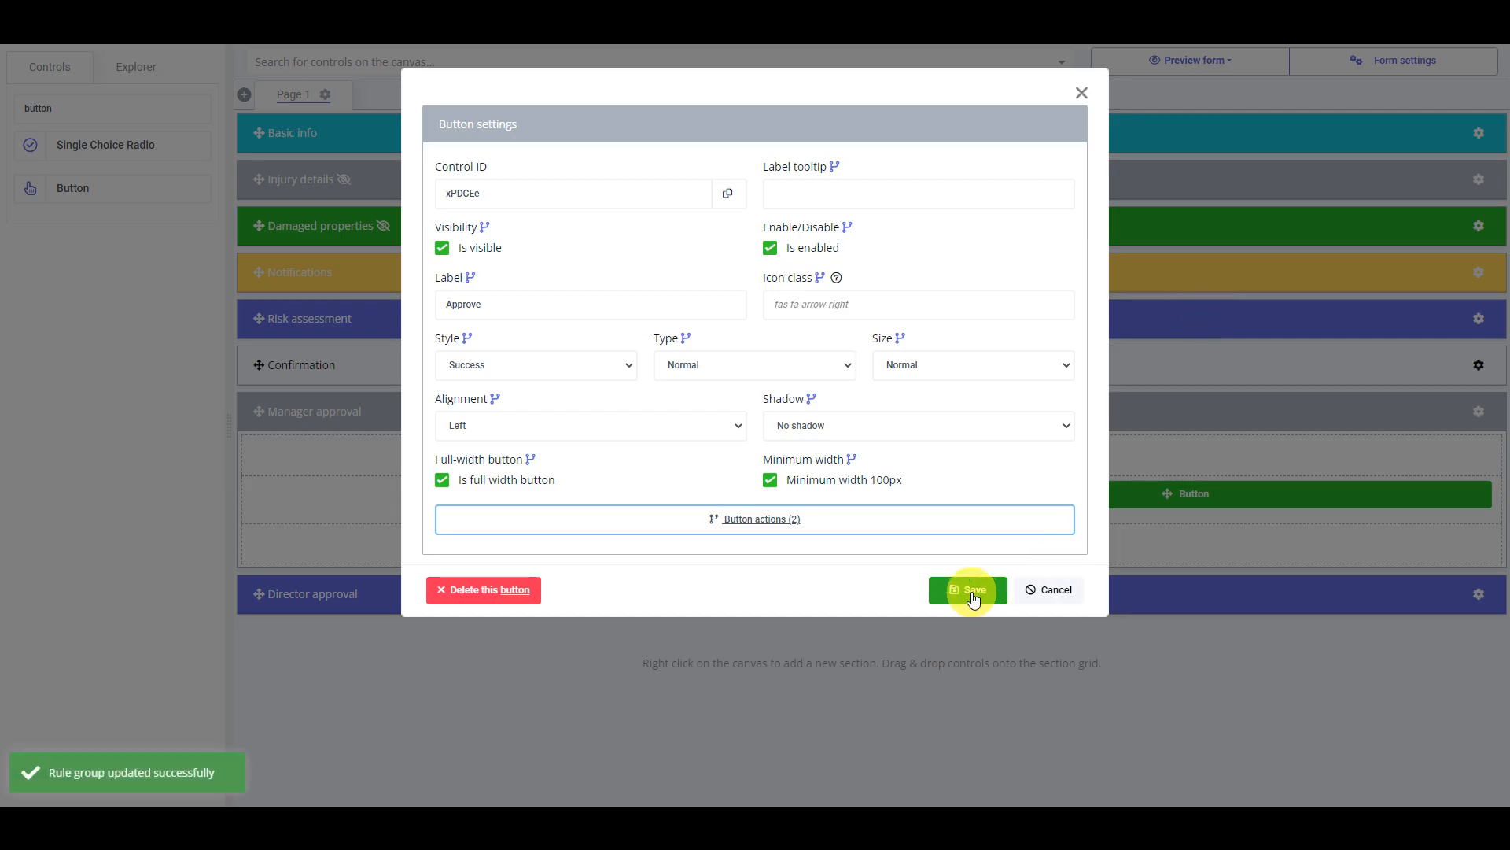
pyautogui.click(973, 595)
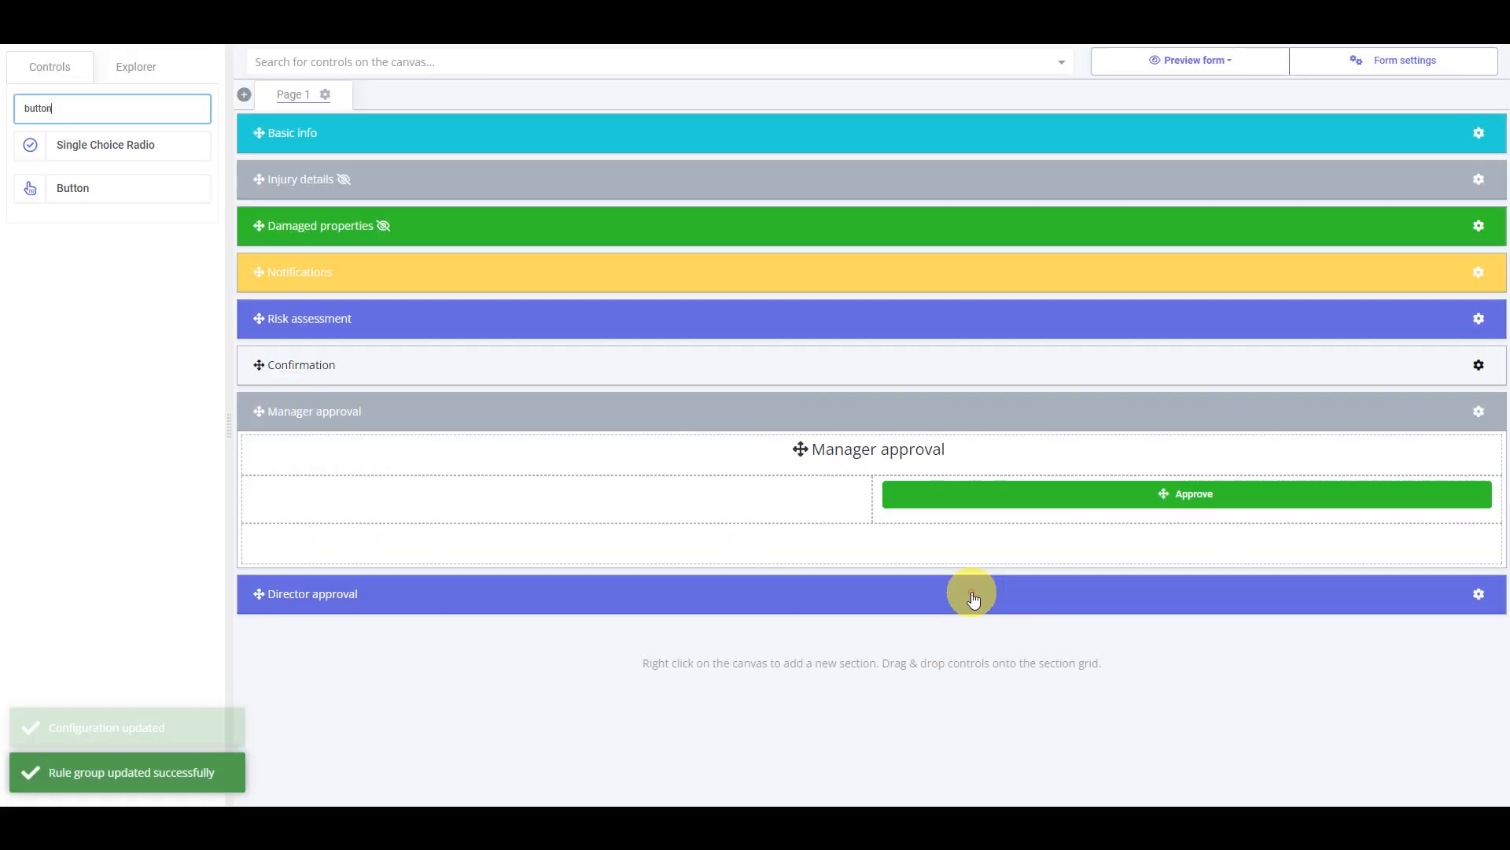
# Preview the form, tick the confirmation that the details are correct, submit it and close the preview
pyautogui.click(1212, 70)
pyautogui.click(1216, 178)
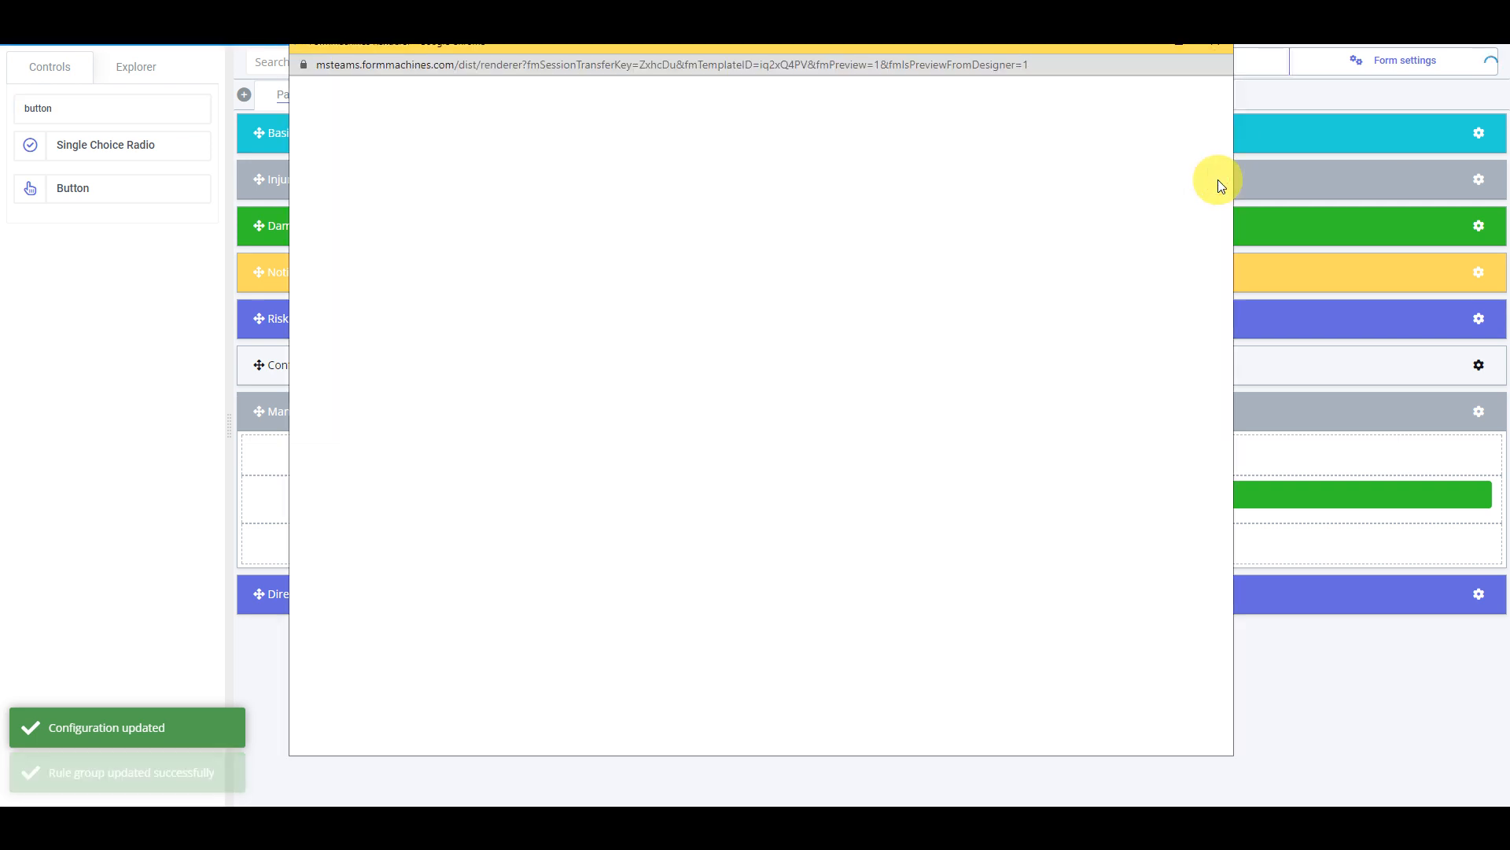
pyautogui.scroll(-3, 954, 448)
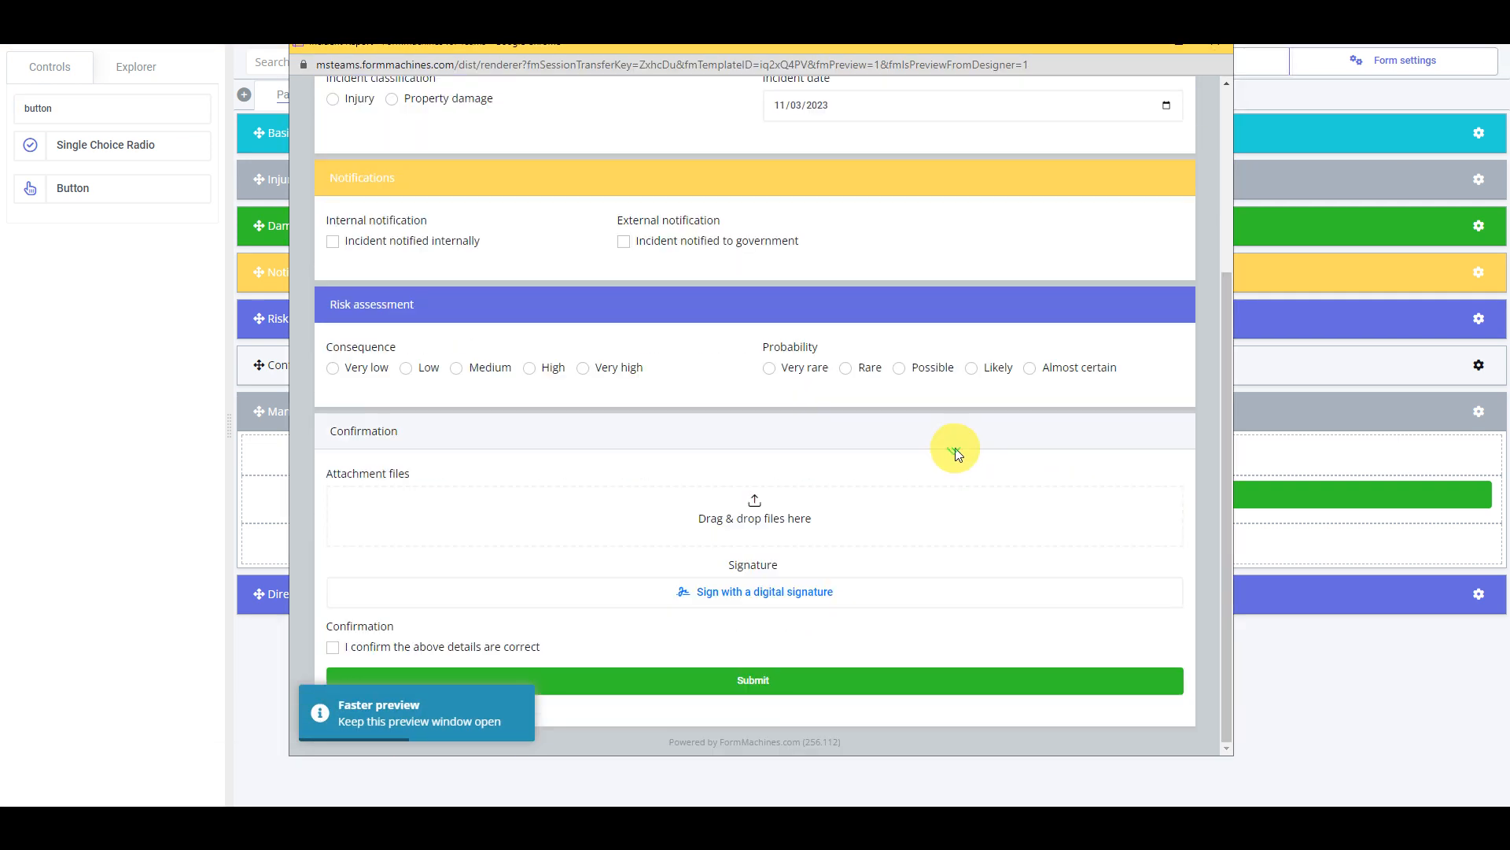
pyautogui.click(523, 648)
pyautogui.click(707, 681)
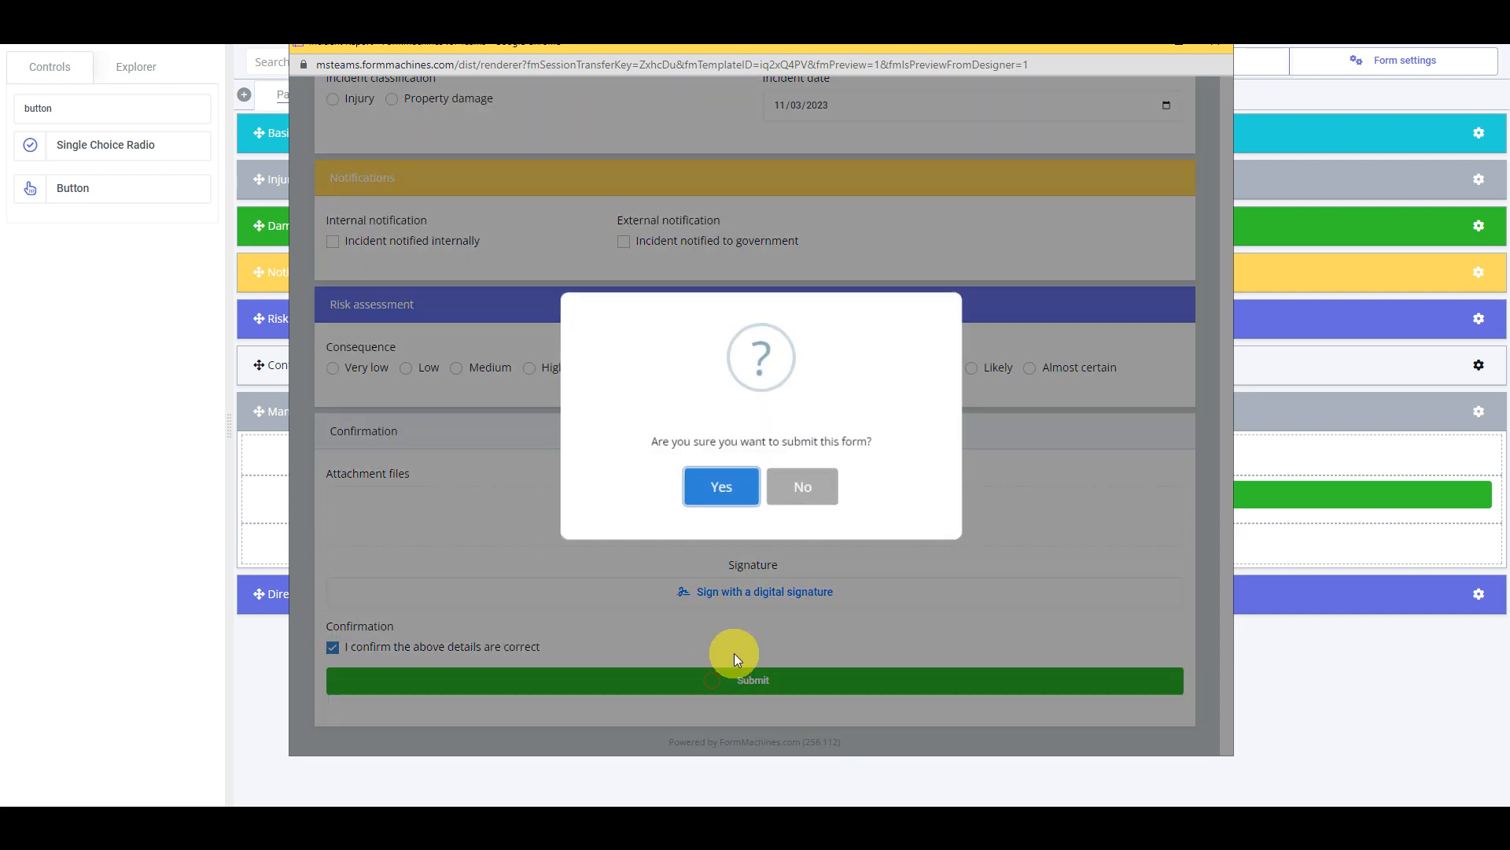
pyautogui.click(722, 495)
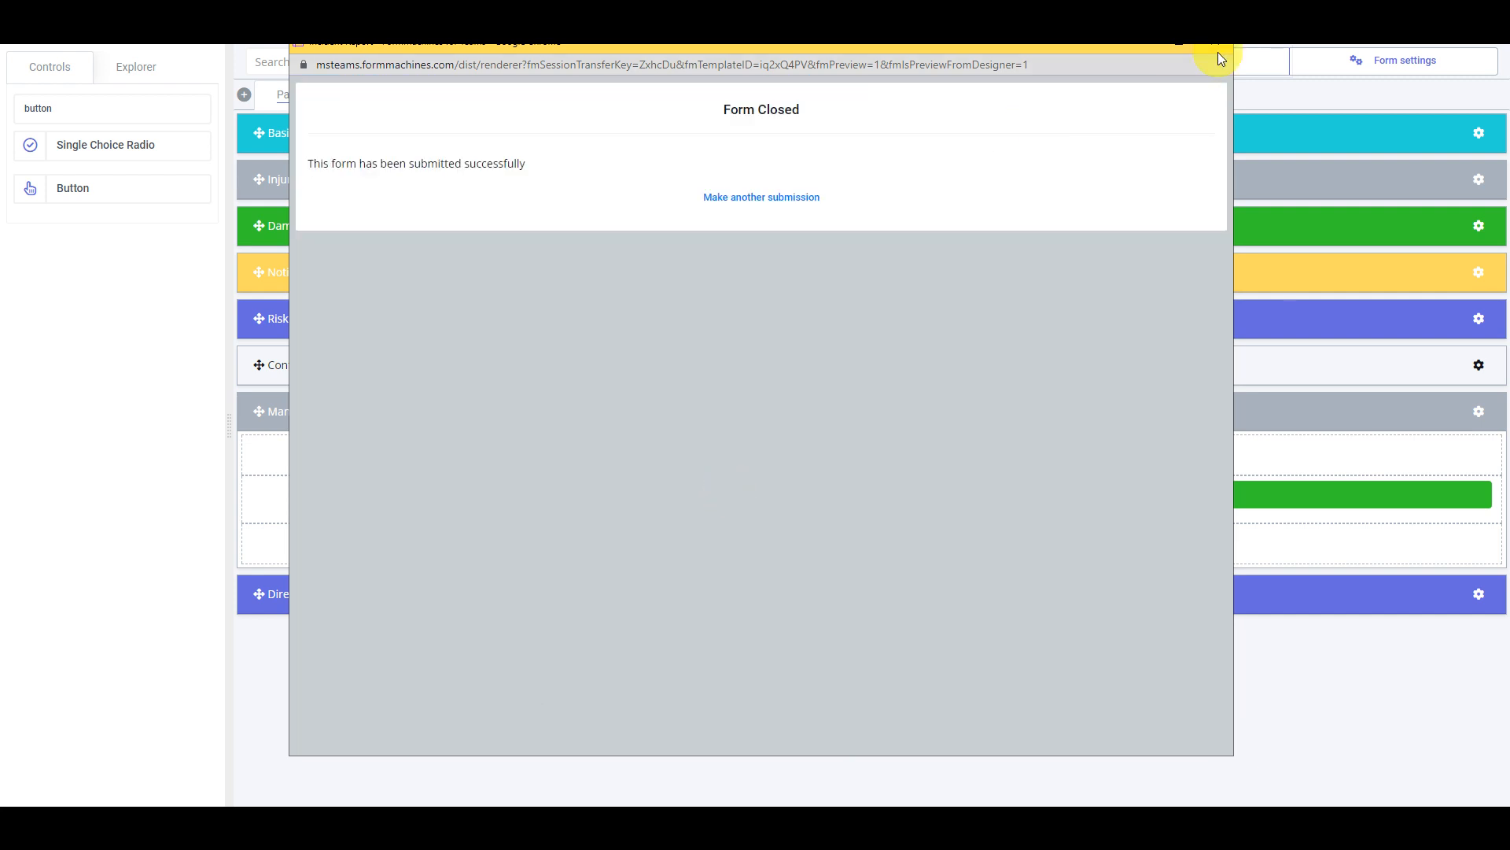
pyautogui.click(1220, 47)
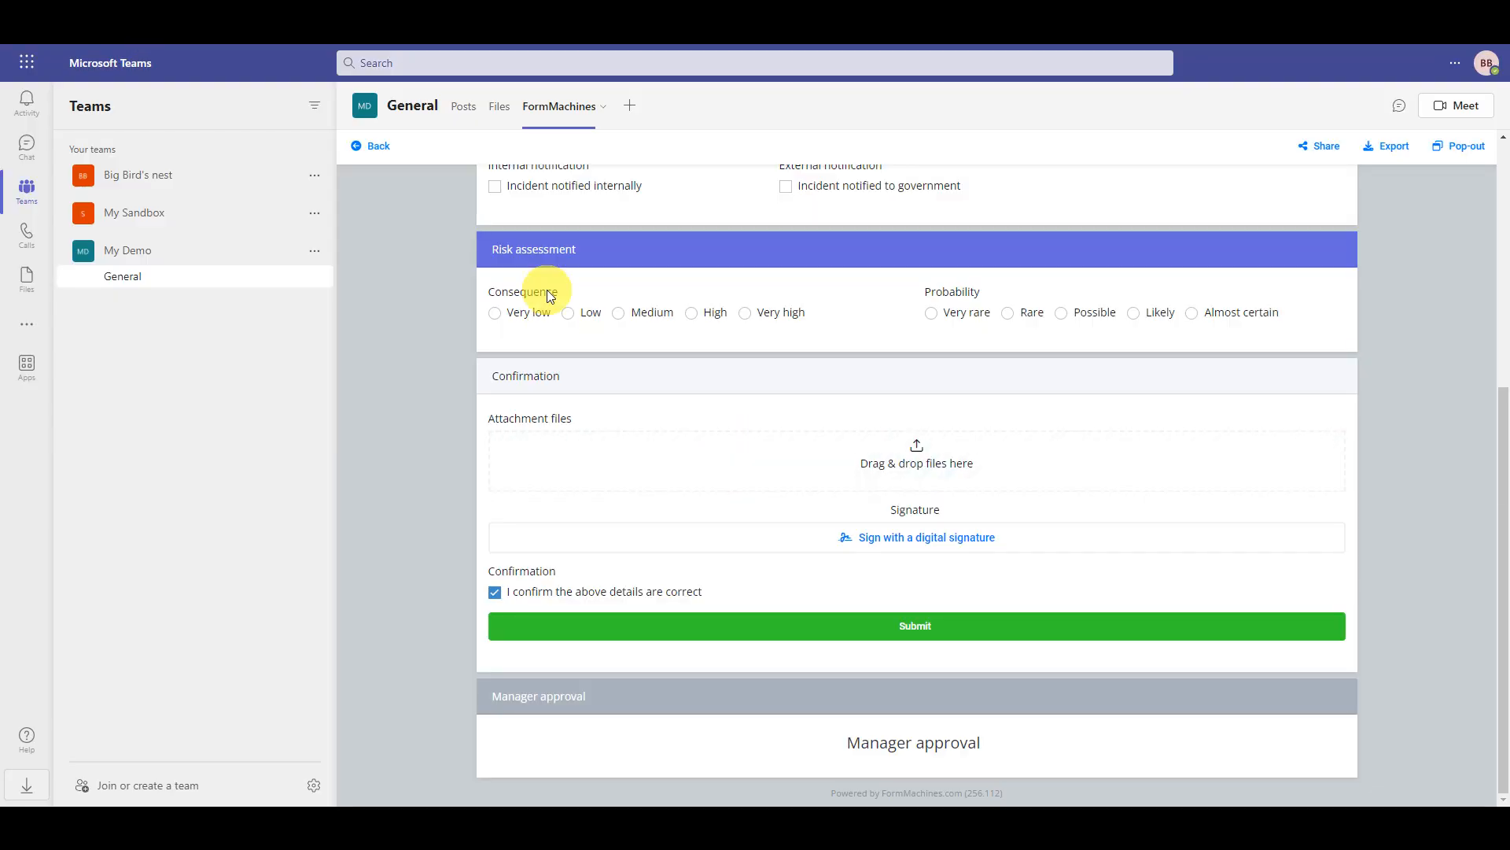
# In Microsoft Teams, go back to the Incident Report submissions, open the newest one and approve it in the Manager approval section
pyautogui.click(376, 146)
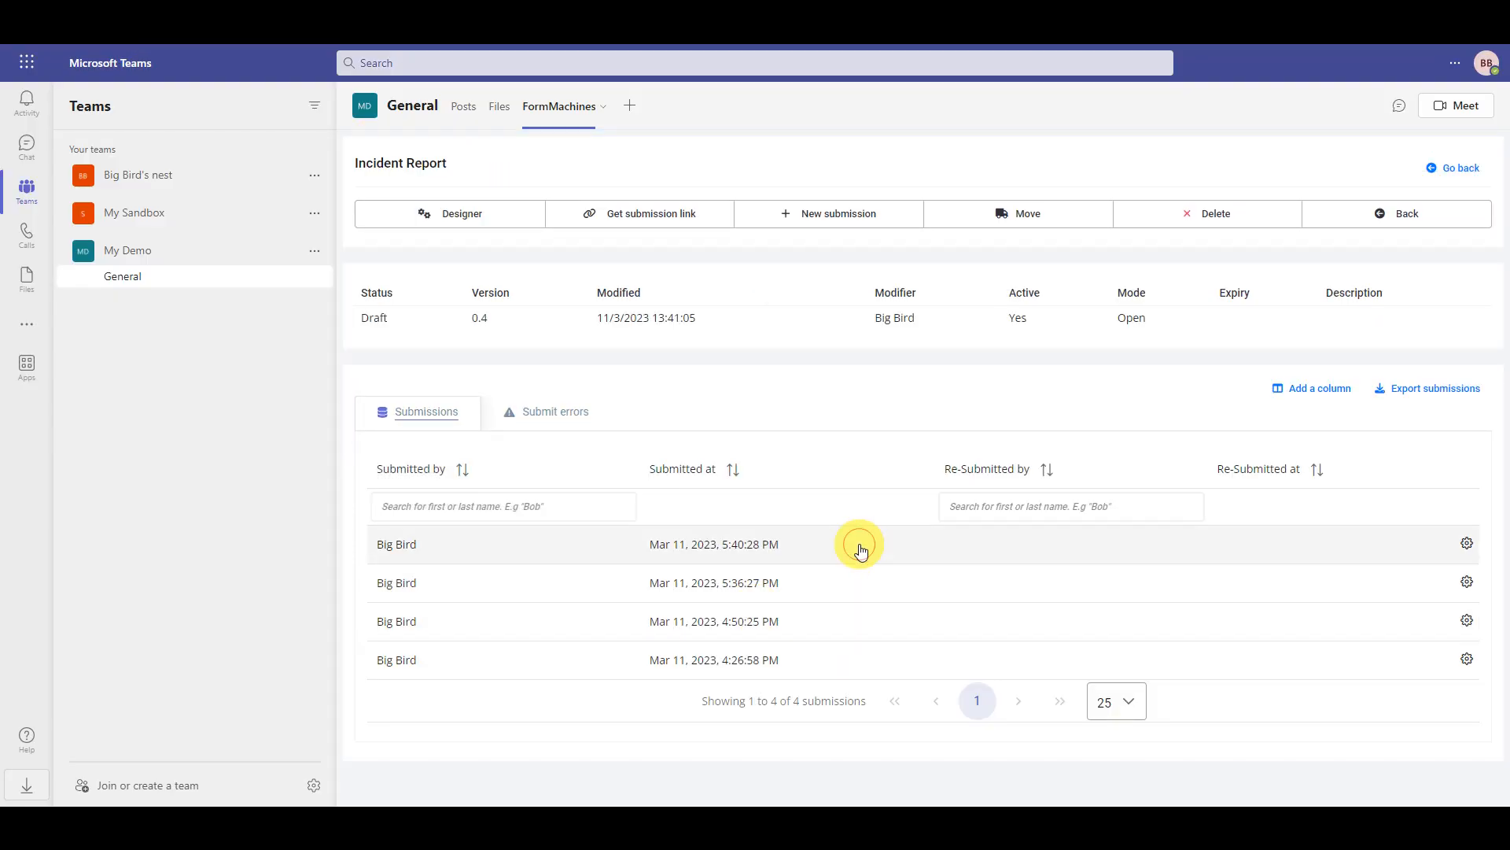
pyautogui.click(861, 551)
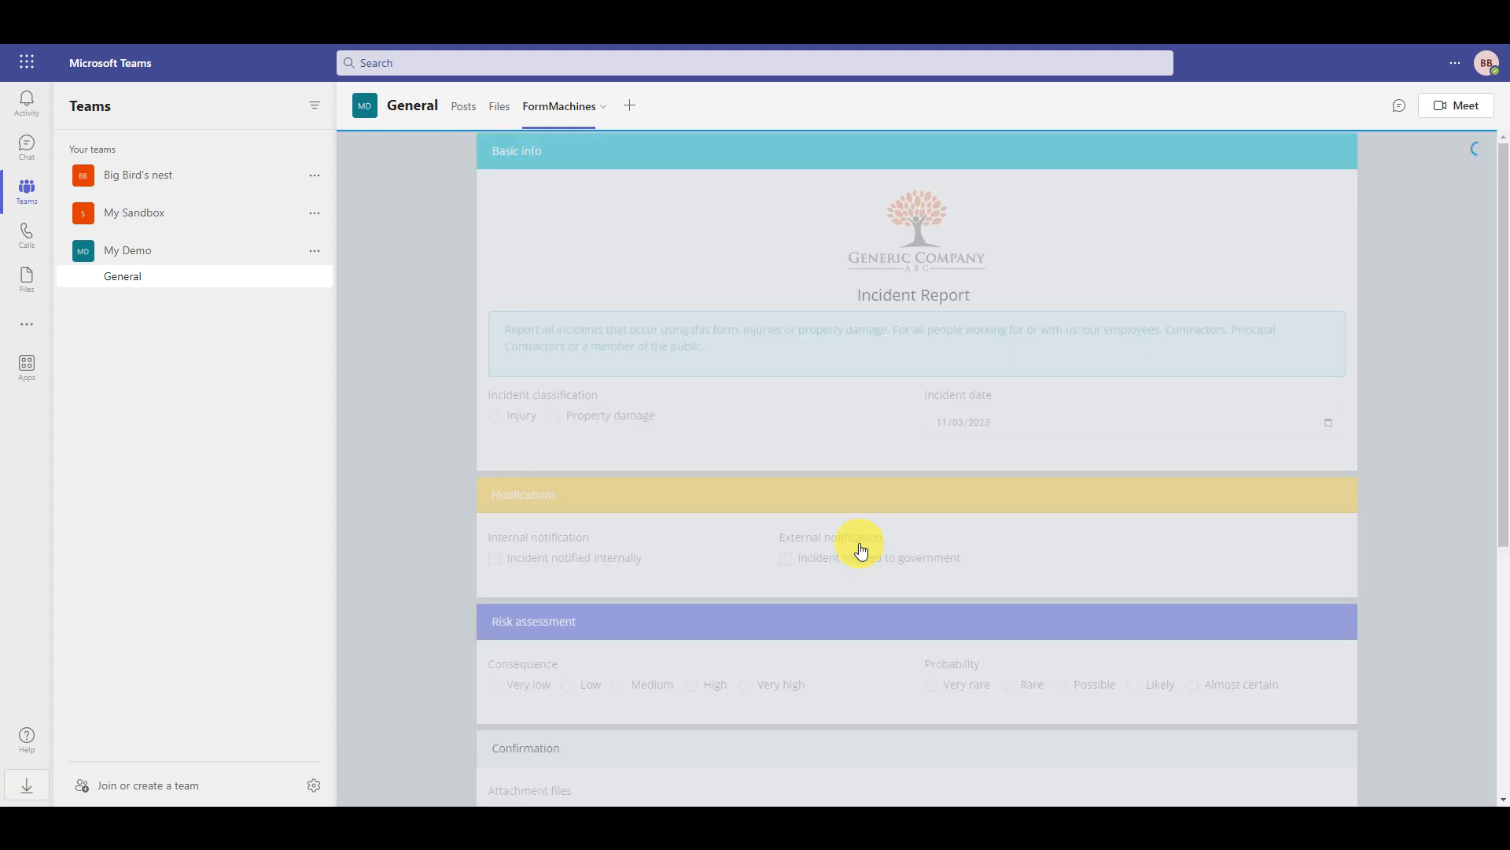
pyautogui.scroll(-6, 859, 544)
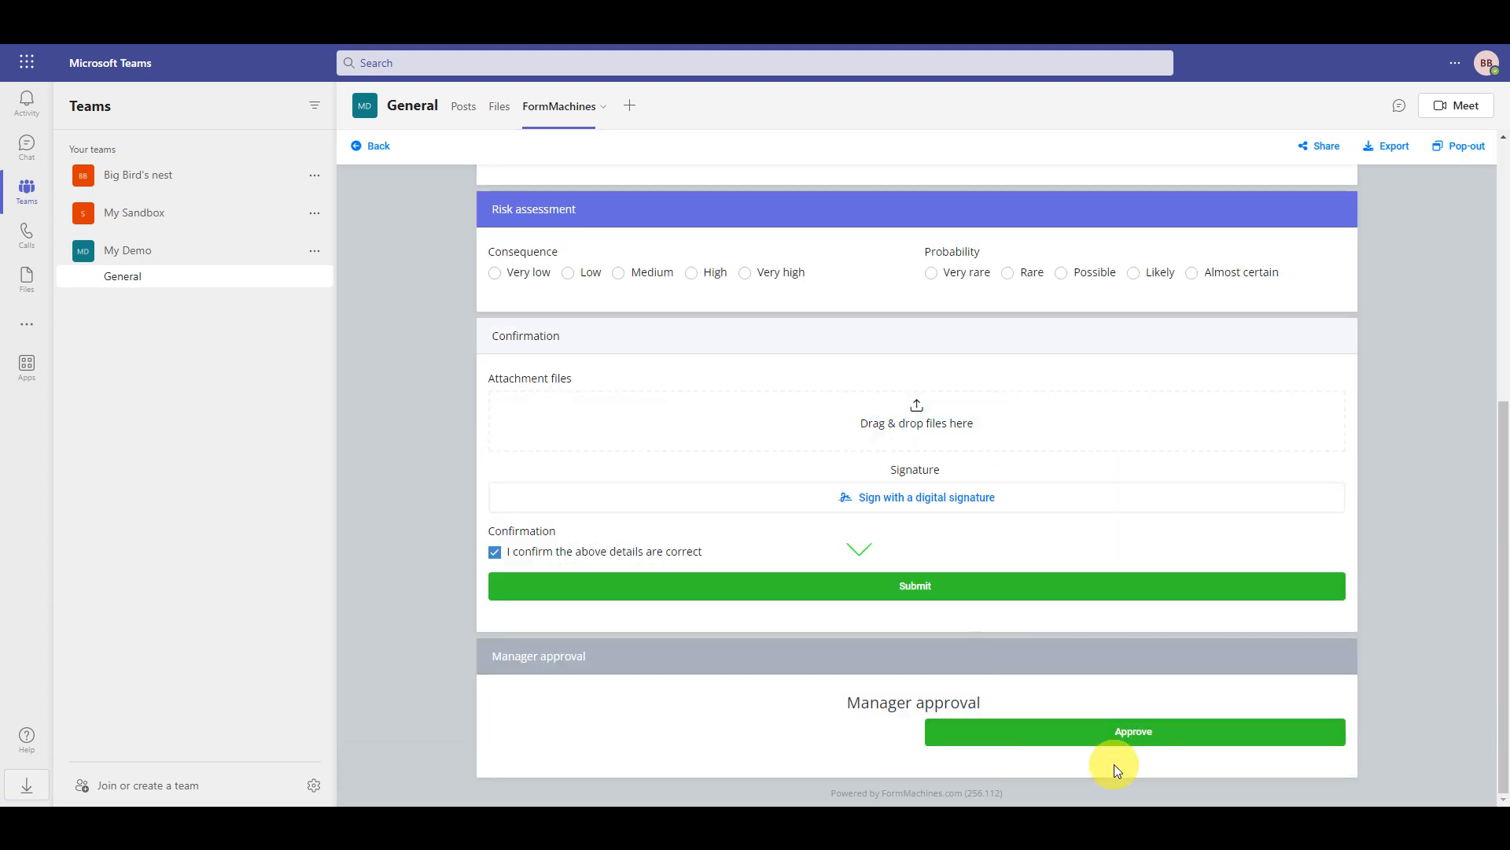
pyautogui.click(1163, 732)
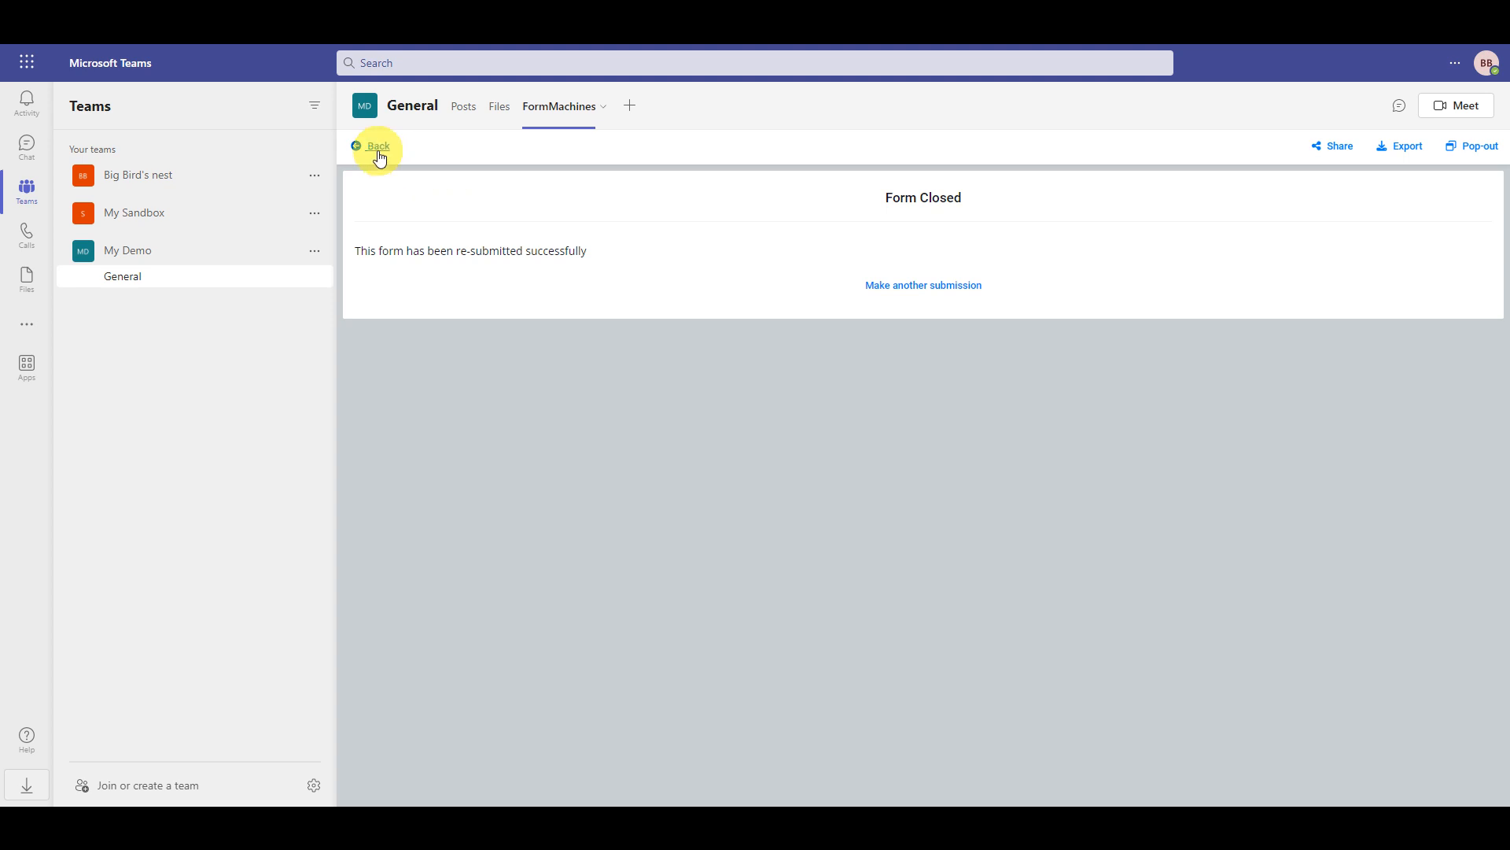
# Return to the submissions list, reopen the newest submission and check the Director approval section below Manager approval
pyautogui.click(378, 151)
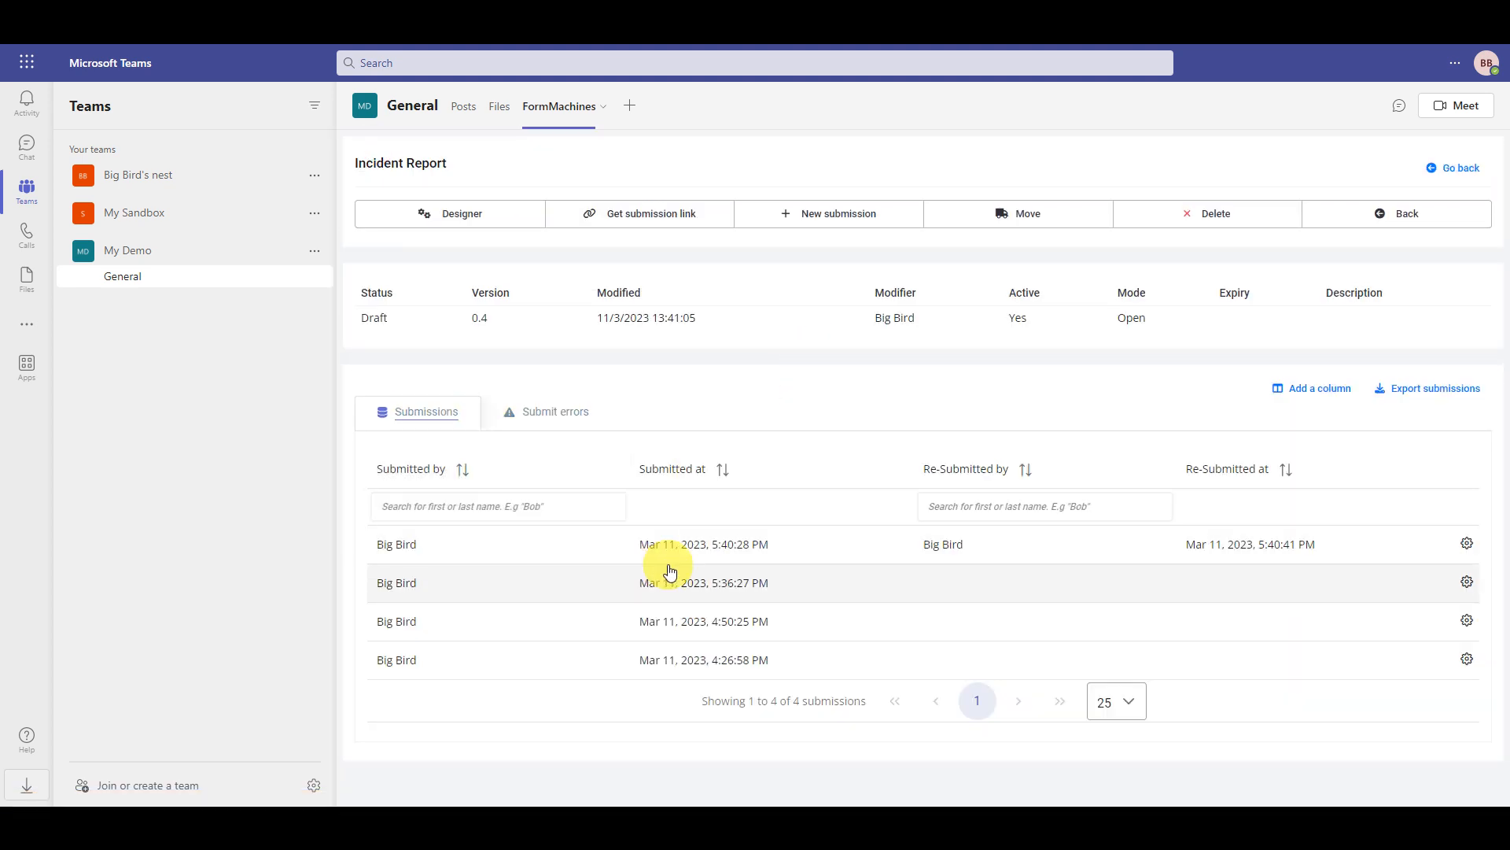
pyautogui.click(748, 546)
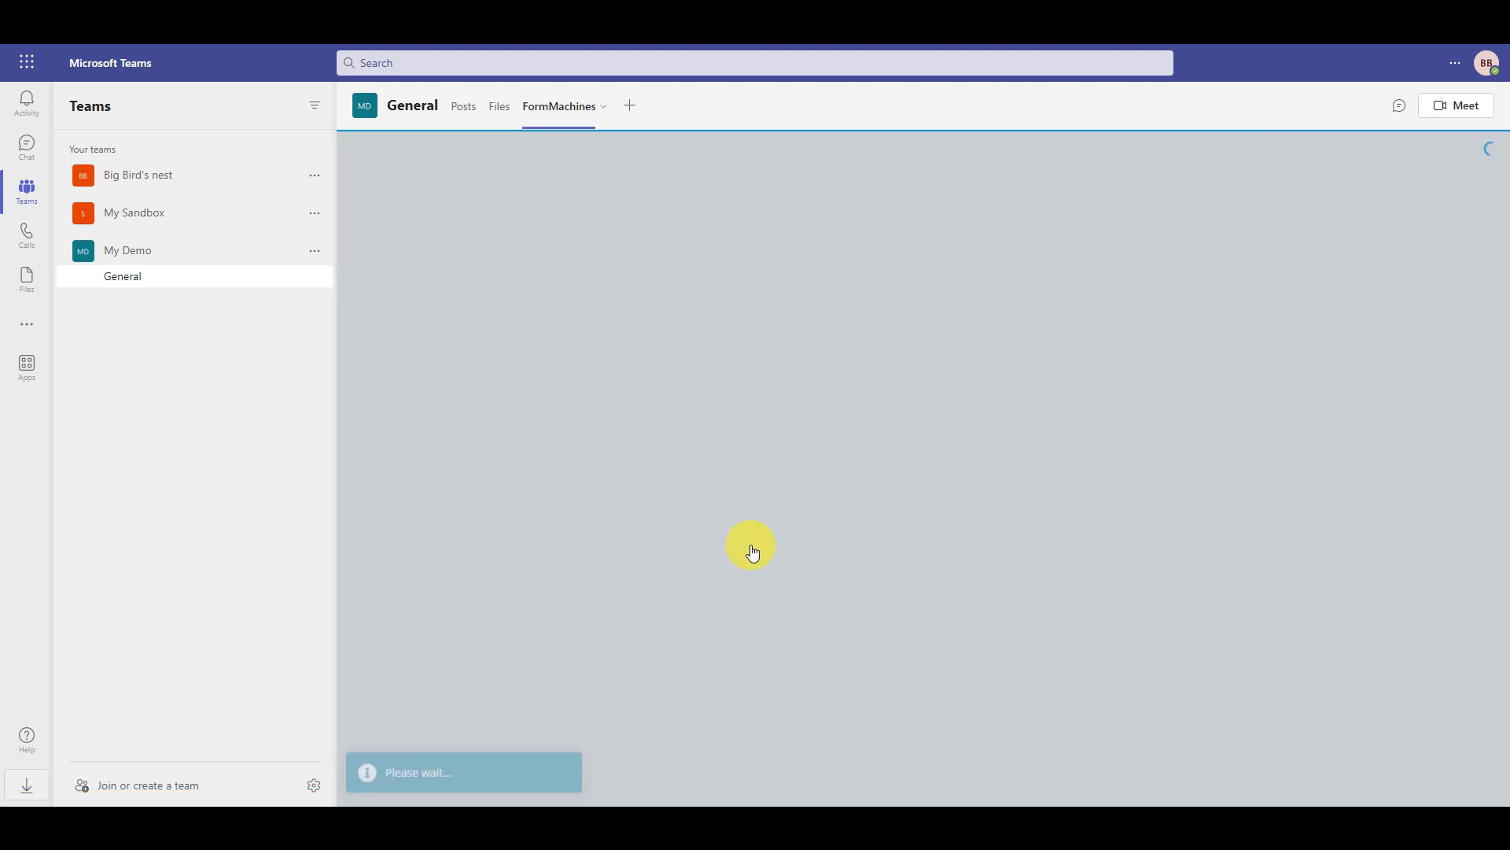
pyautogui.scroll(-7, 751, 546)
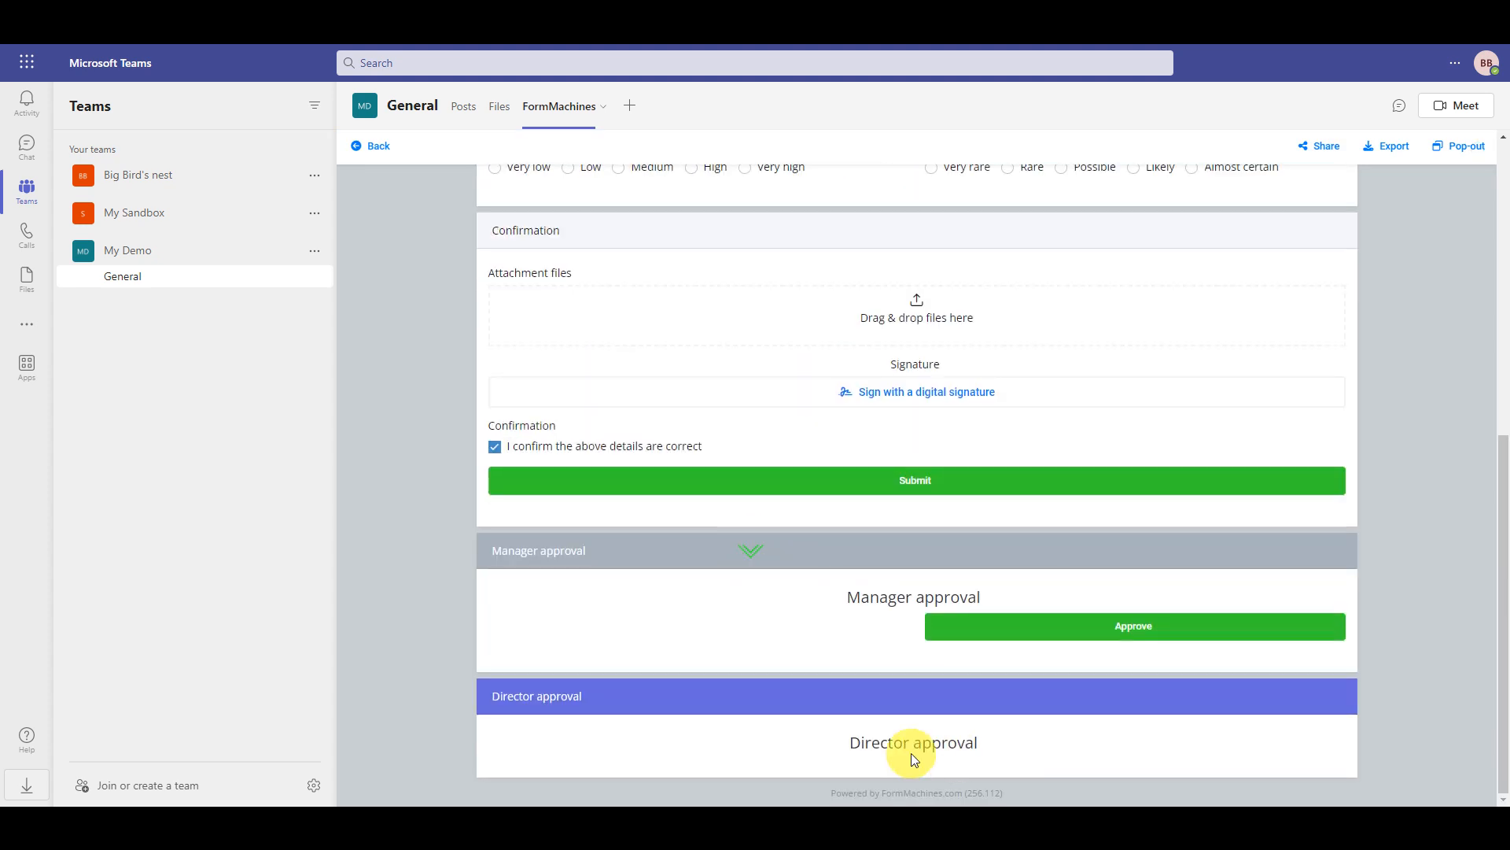
pyautogui.moveTo(845, 738); pyautogui.dragTo(1004, 746)
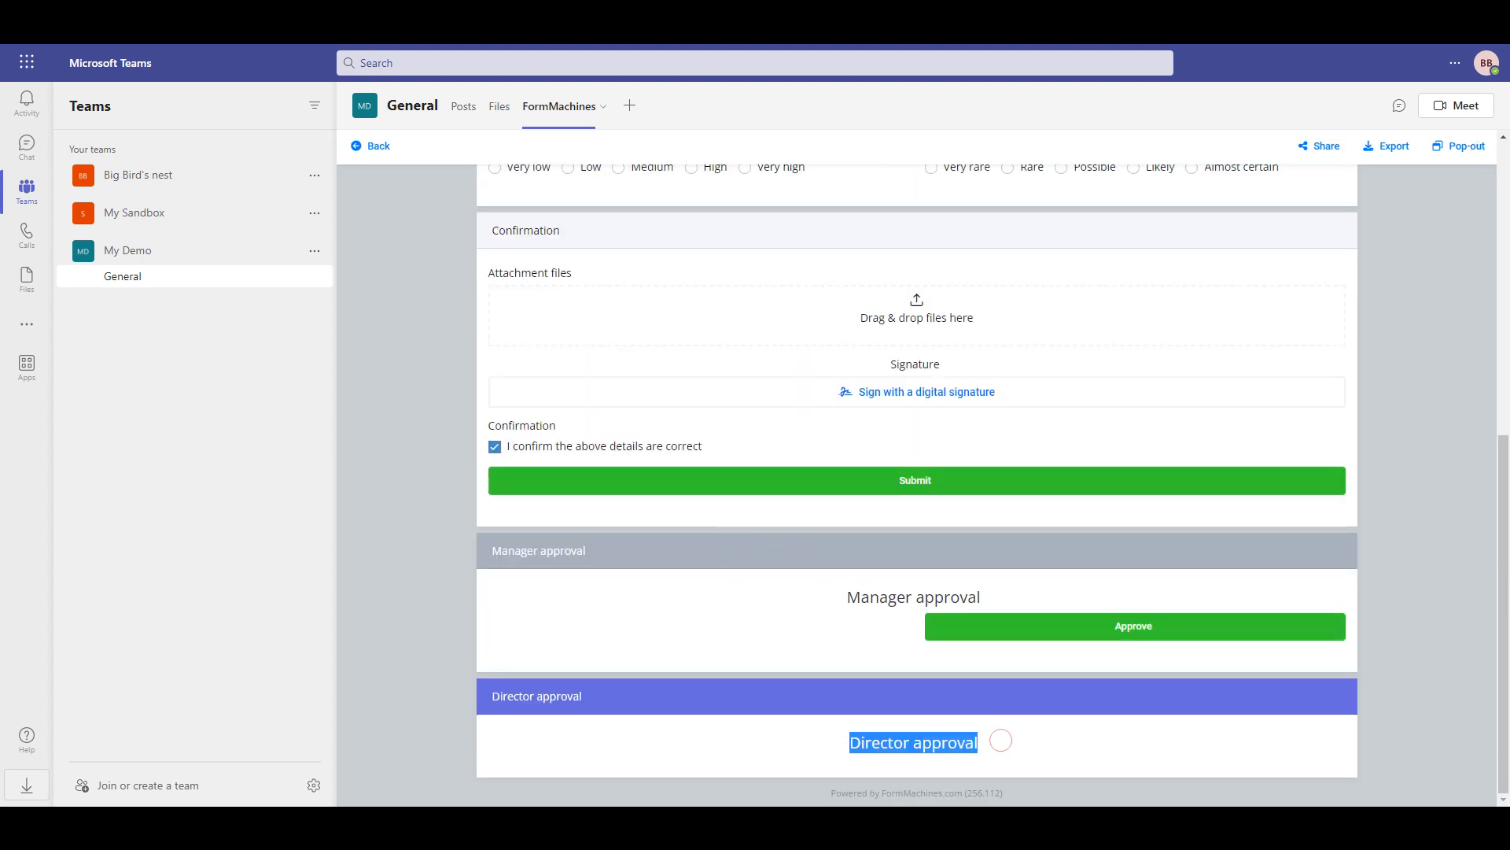
# Back in the form designer, collapse Manager approval, expand Director approval and split its empty middle row into 2 cells
pyautogui.click(289, 44)
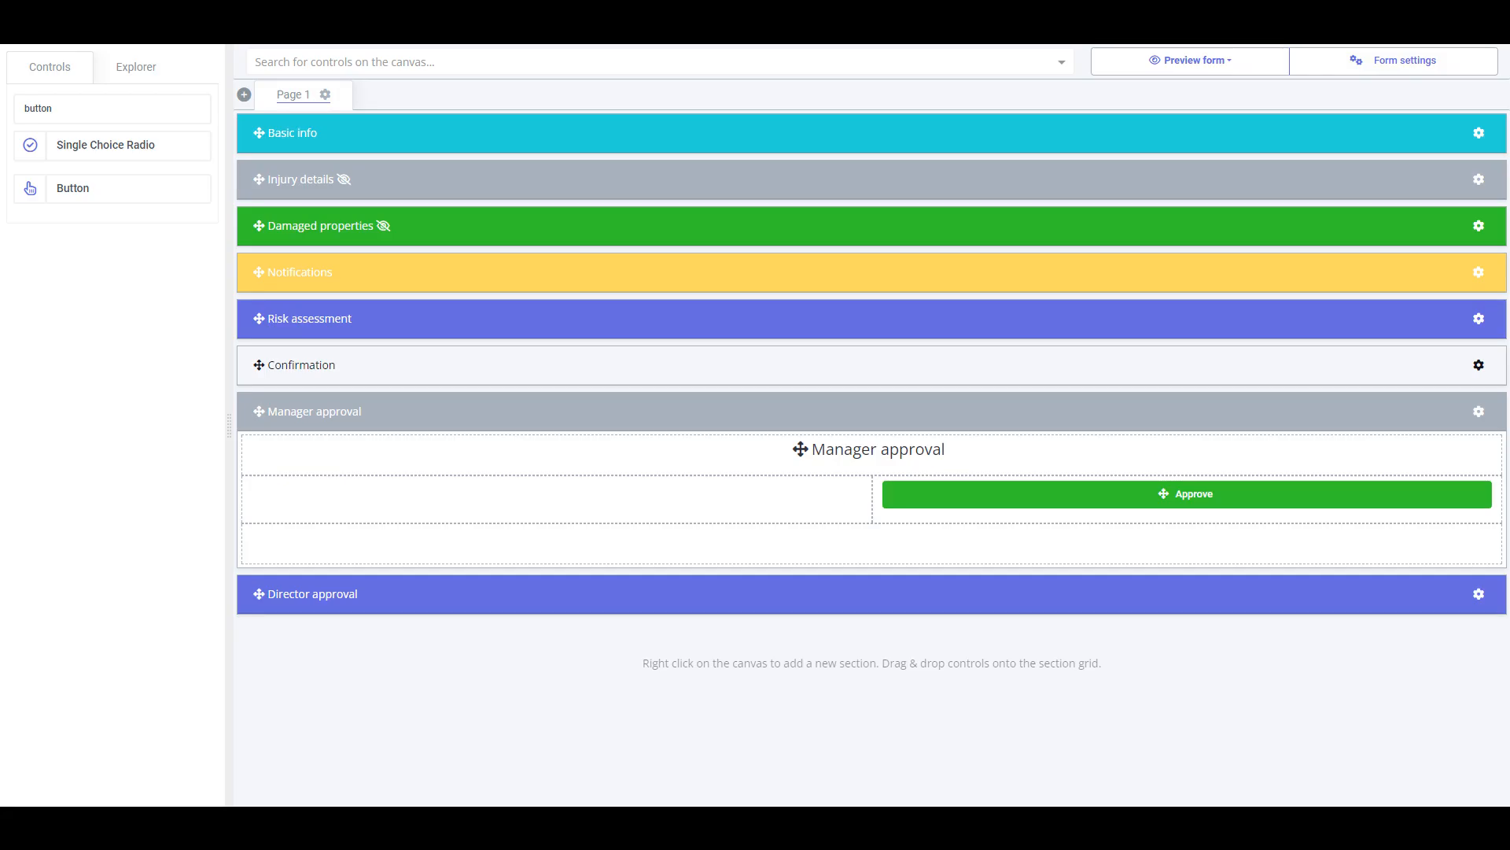
pyautogui.click(537, 419)
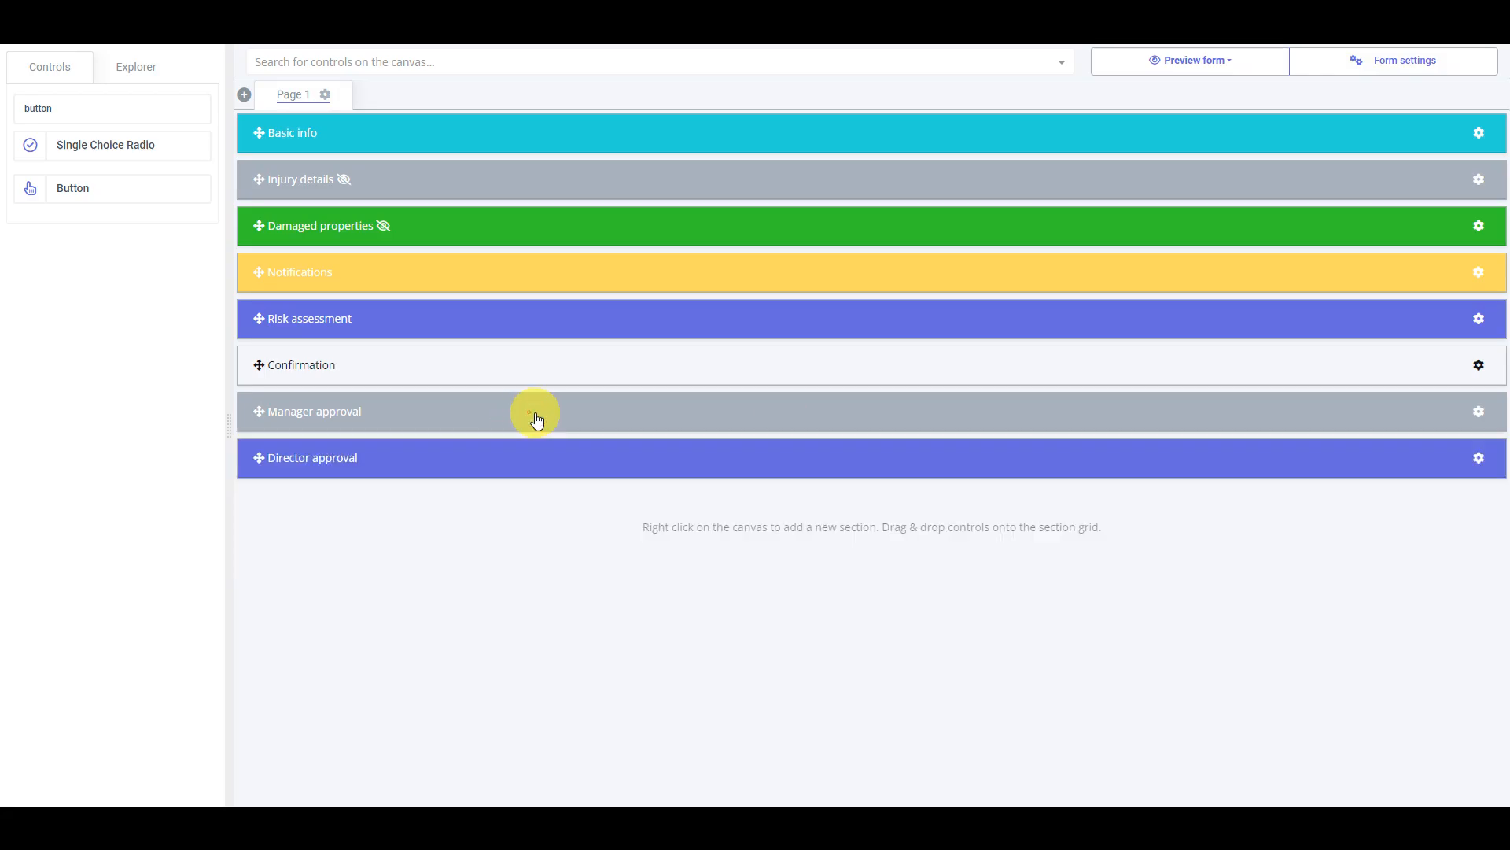
pyautogui.click(1006, 464)
pyautogui.rightClick(960, 541)
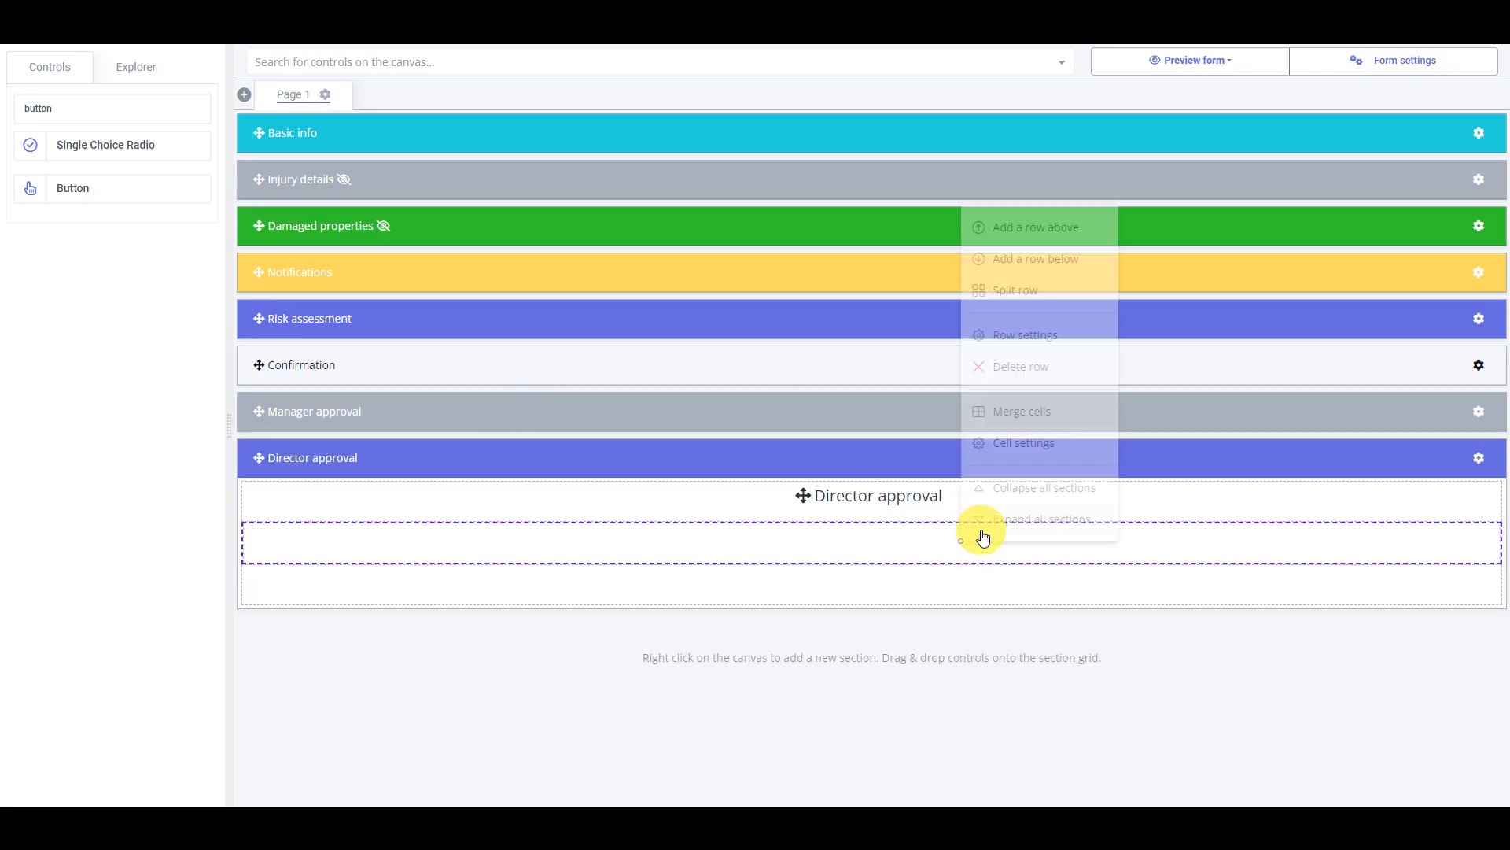
pyautogui.click(1054, 291)
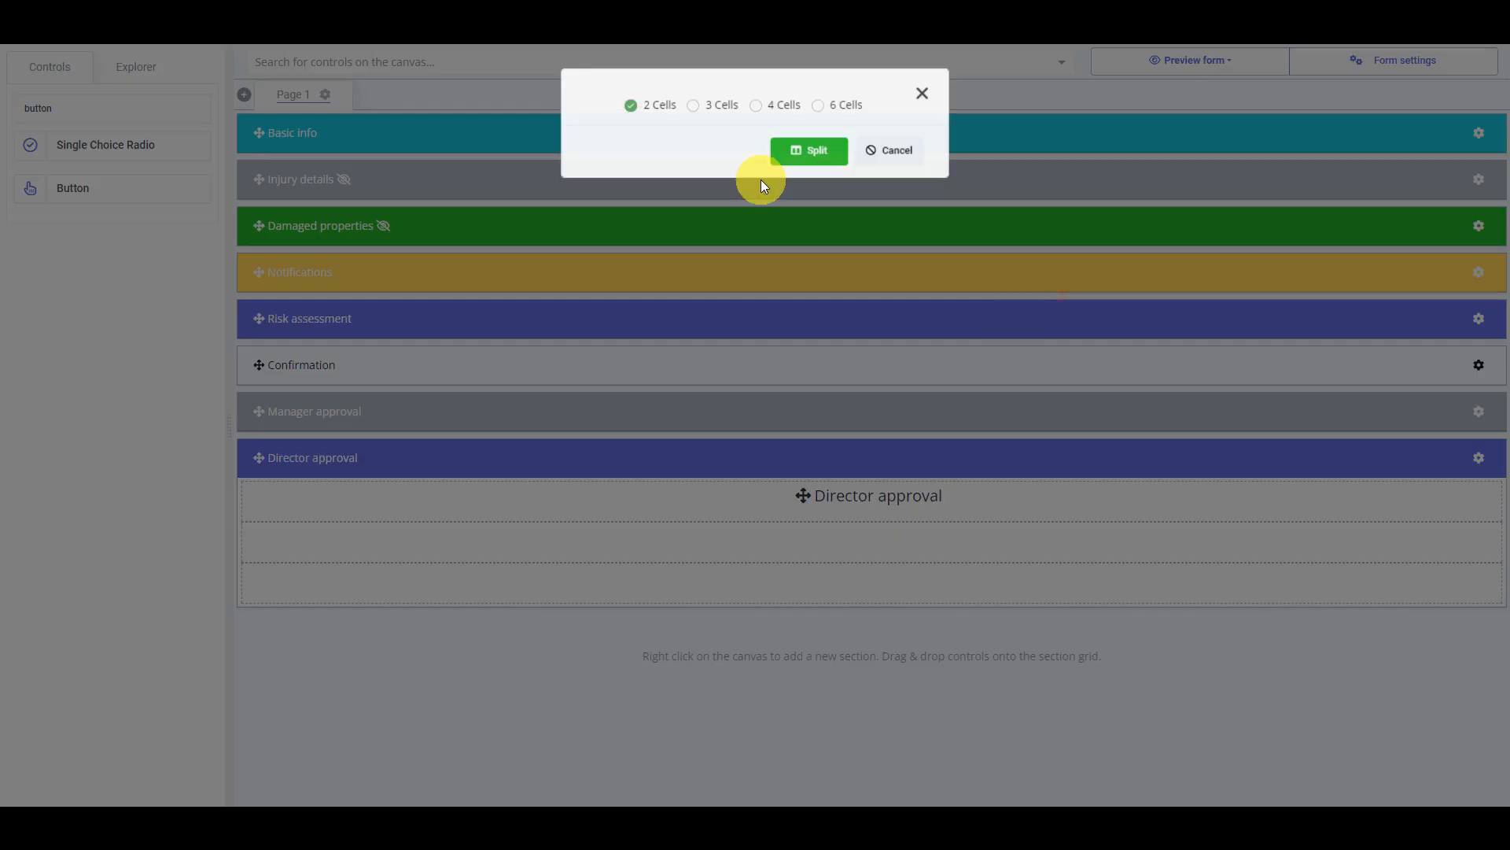
pyautogui.click(814, 151)
# Add a button labelled Approve to the right cell of Director approval, with an action setting the approval_status form variable to approved
pyautogui.moveTo(116, 193); pyautogui.dragTo(1164, 540)
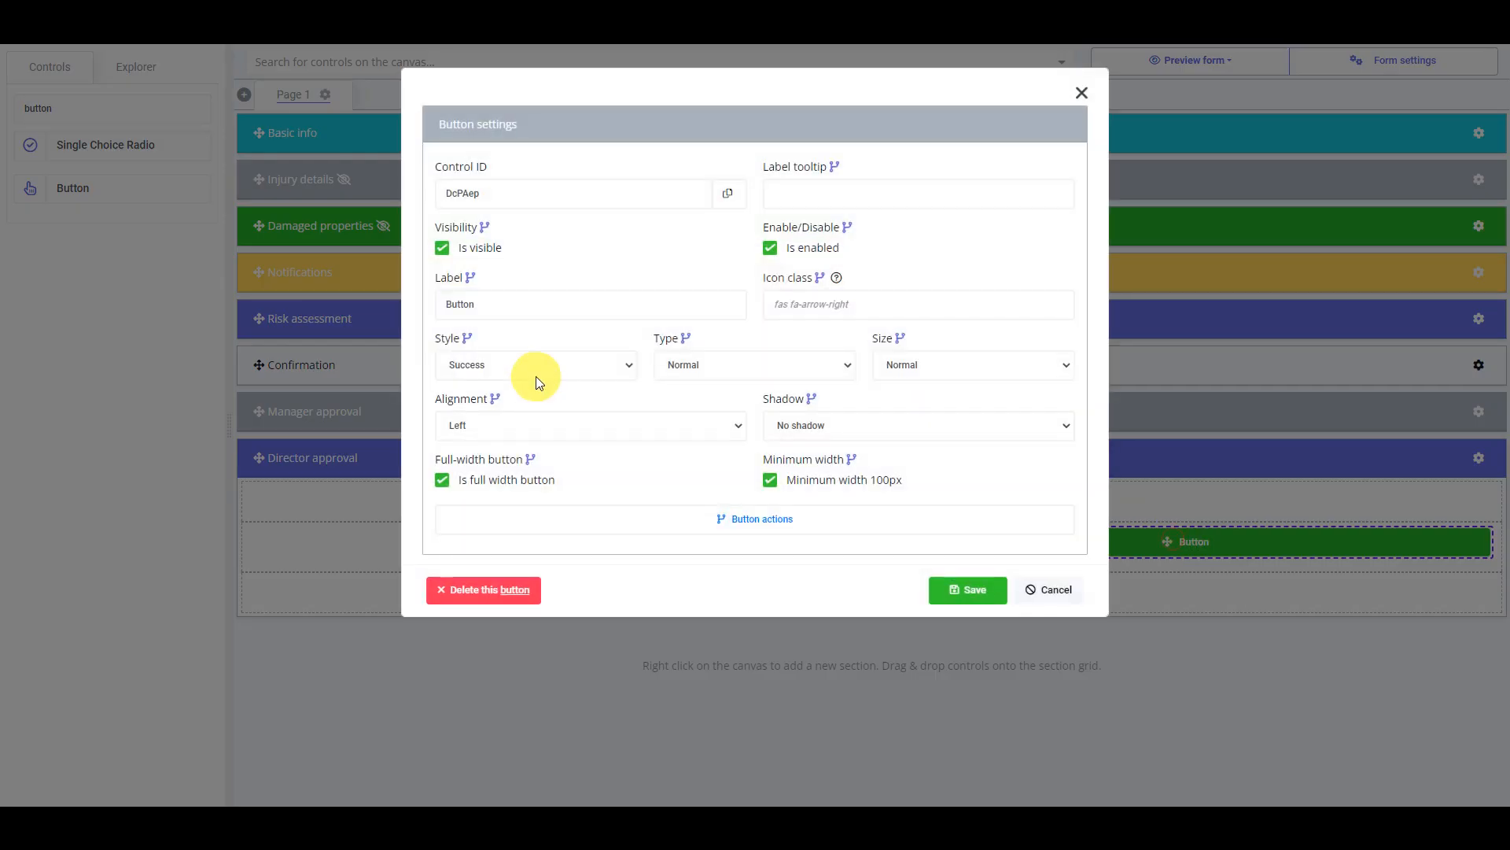
pyautogui.doubleClick(495, 307)
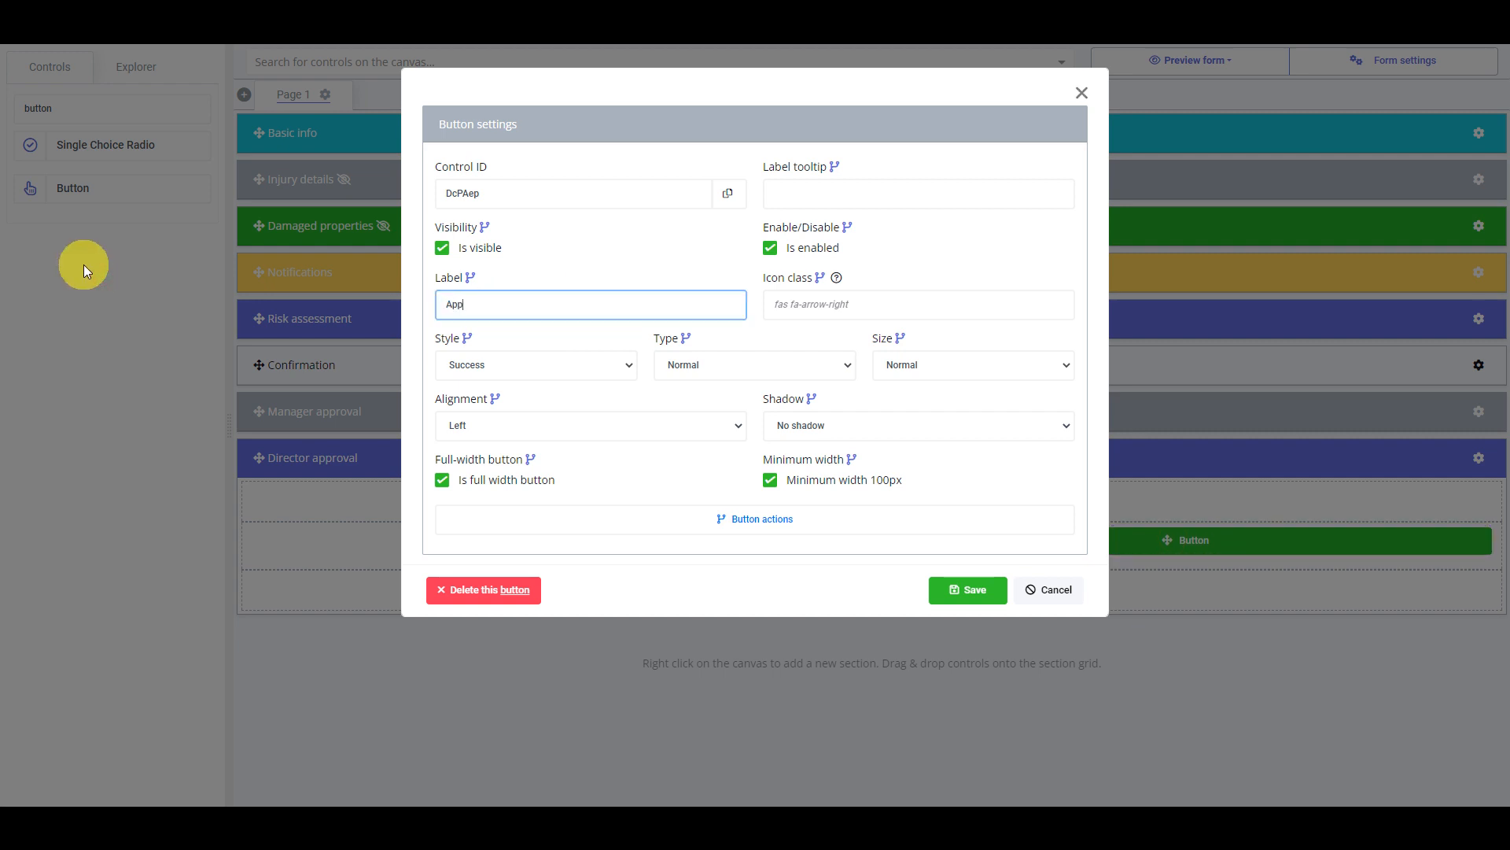
pyautogui.click(851, 527)
pyautogui.click(760, 129)
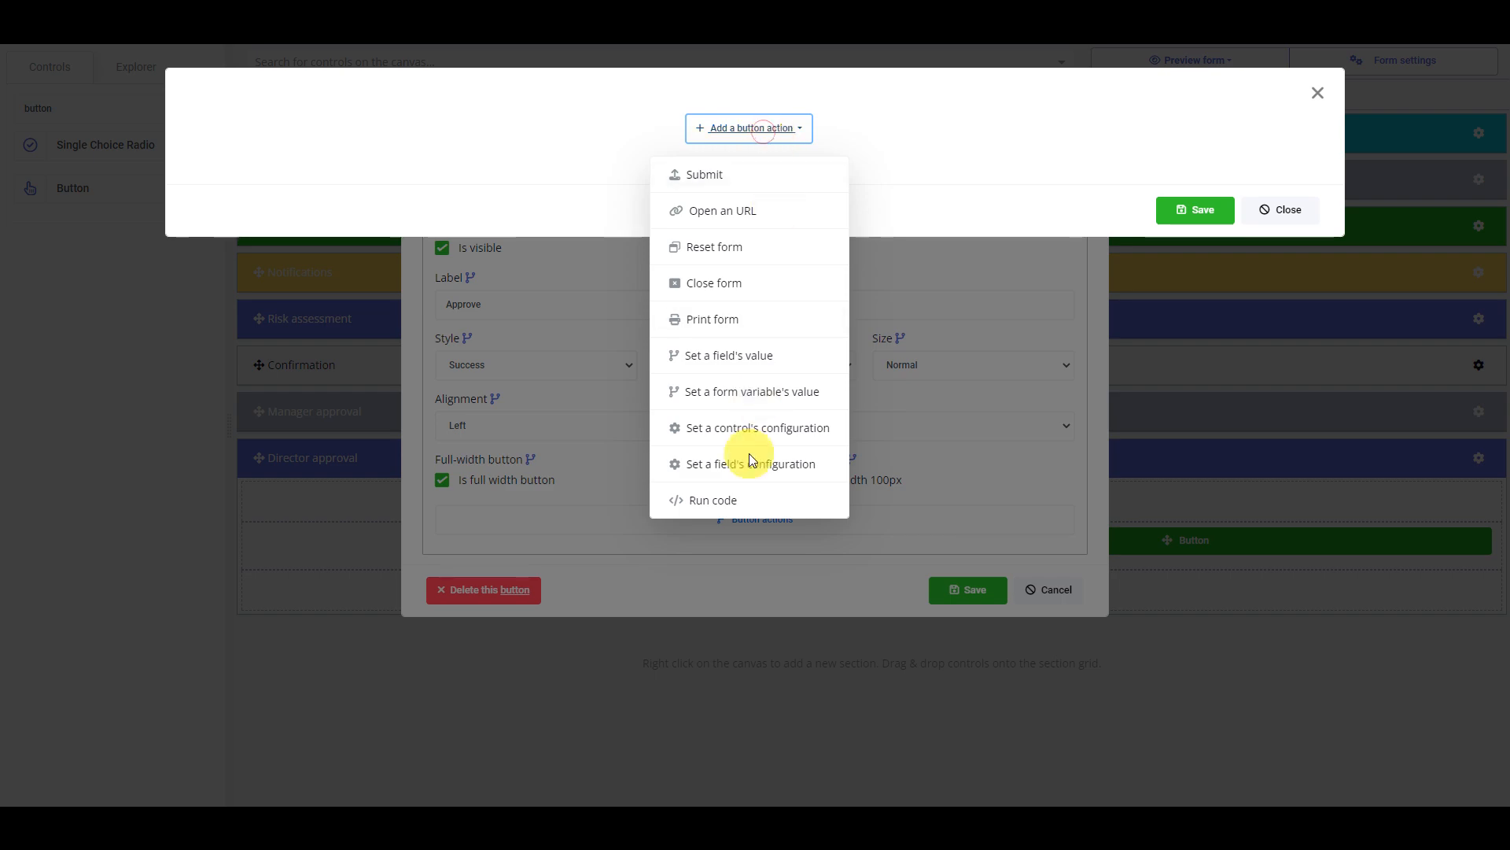
pyautogui.click(778, 391)
pyautogui.click(837, 144)
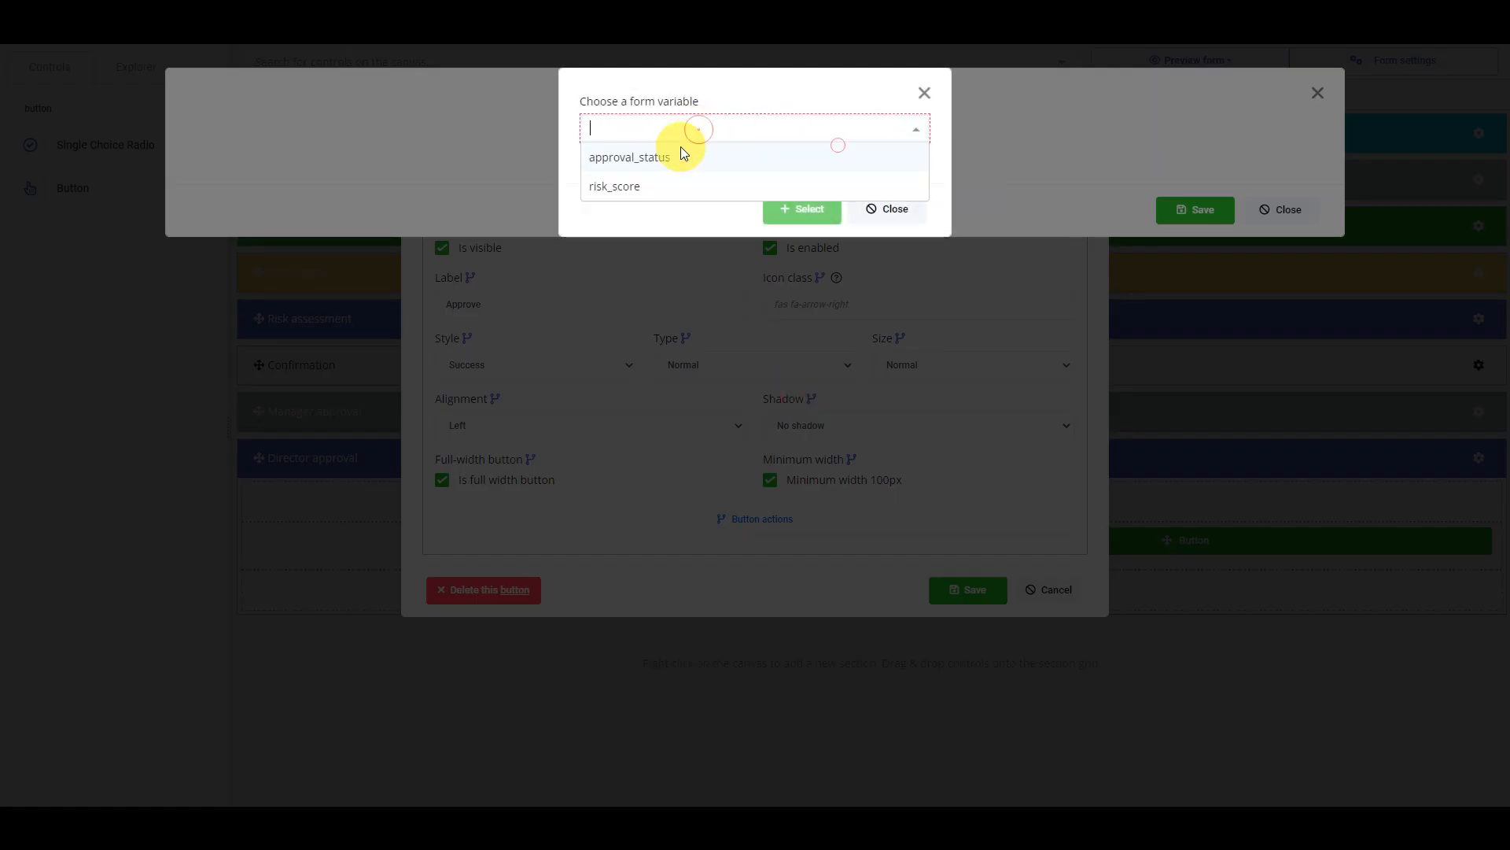
pyautogui.click(667, 155)
pyautogui.click(786, 209)
pyautogui.click(919, 395)
pyautogui.write('approved')
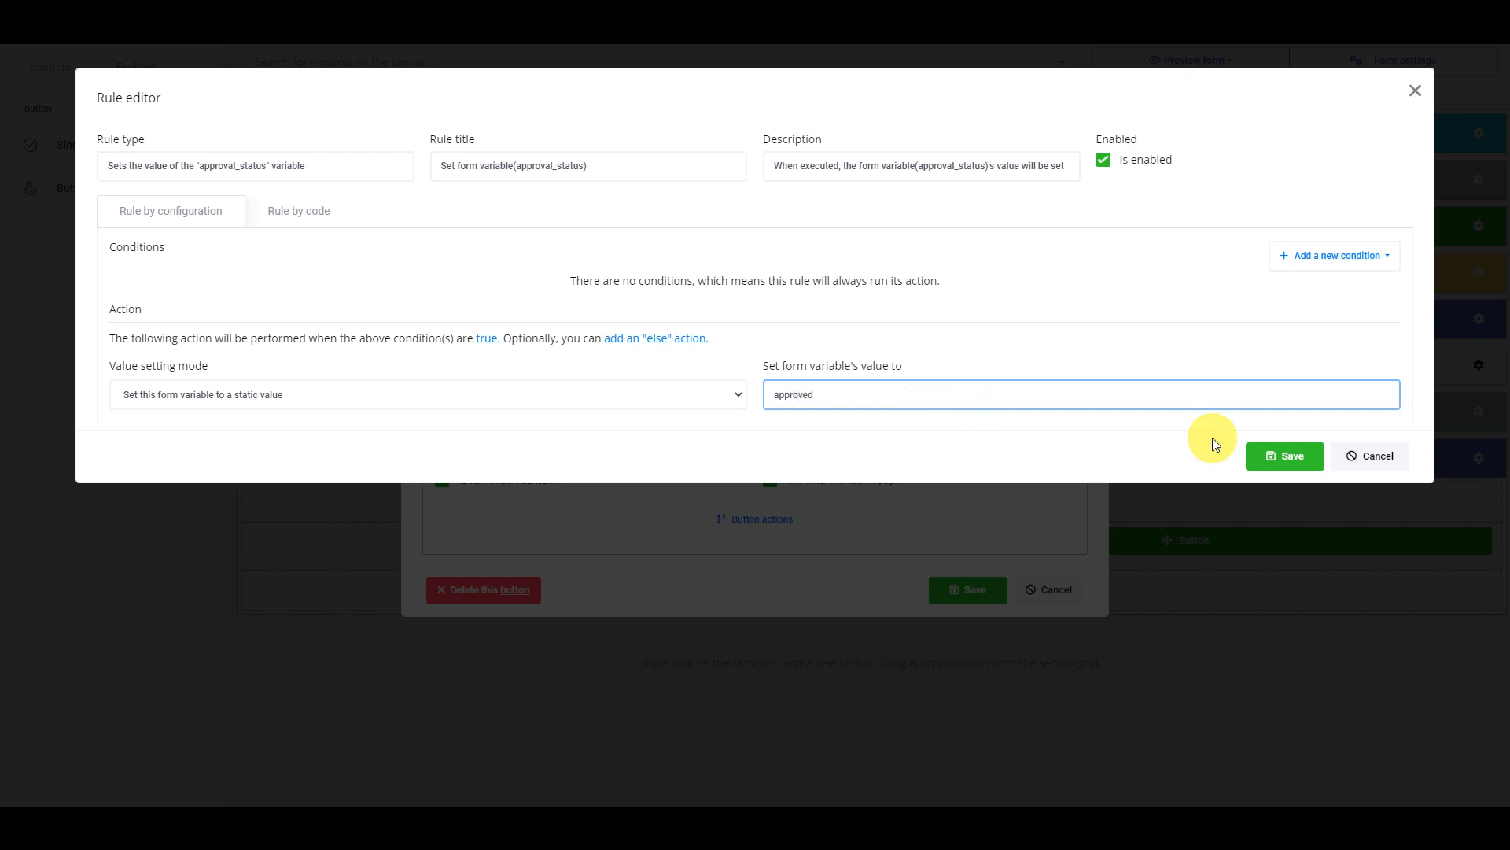
pyautogui.click(1281, 454)
# Add a Submit action to the director's Approve button and save its actions and settings
pyautogui.click(993, 127)
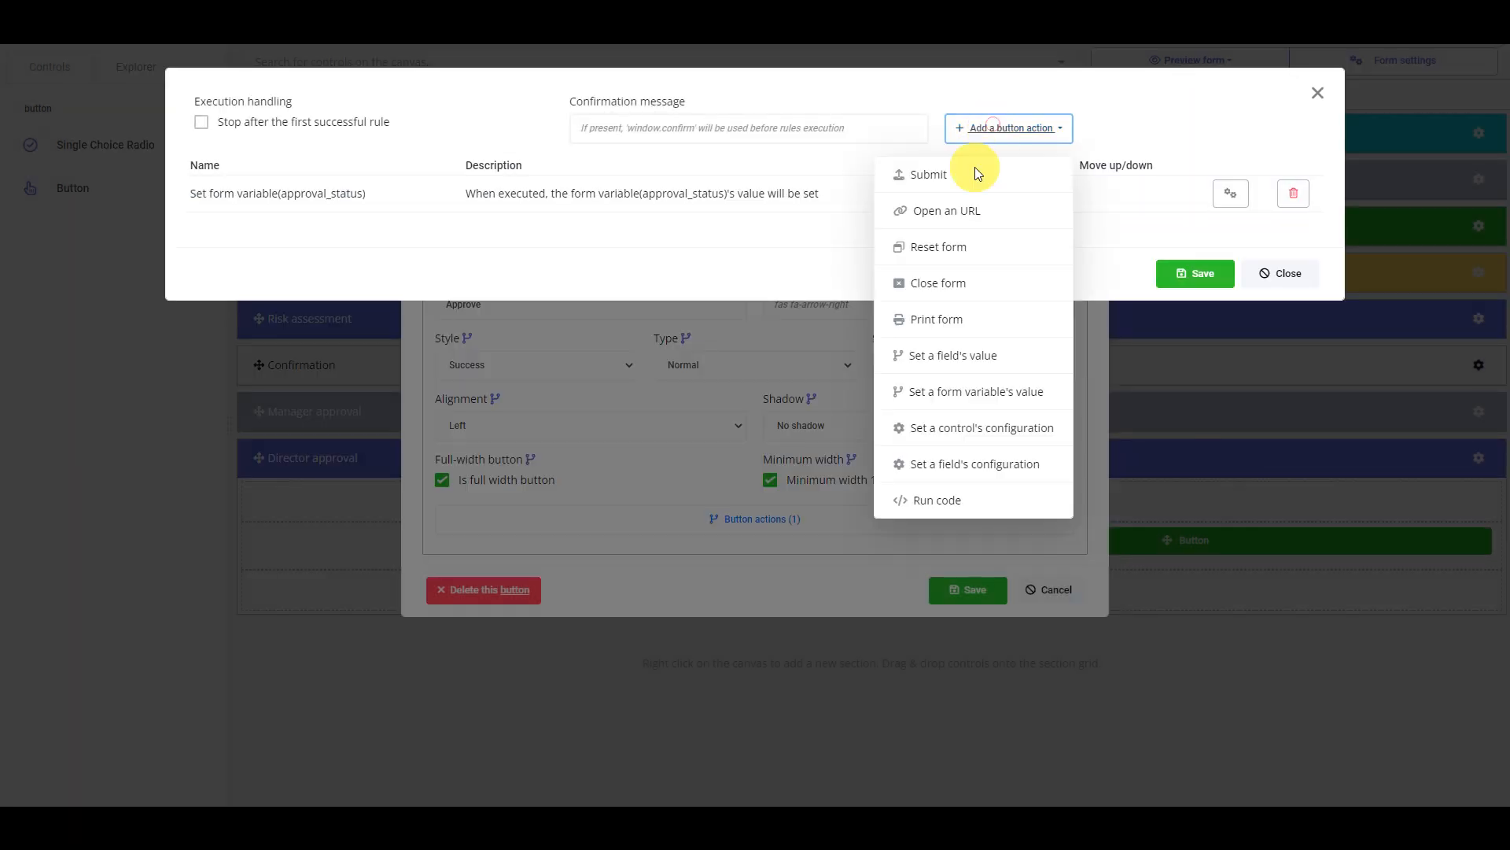
pyautogui.click(974, 168)
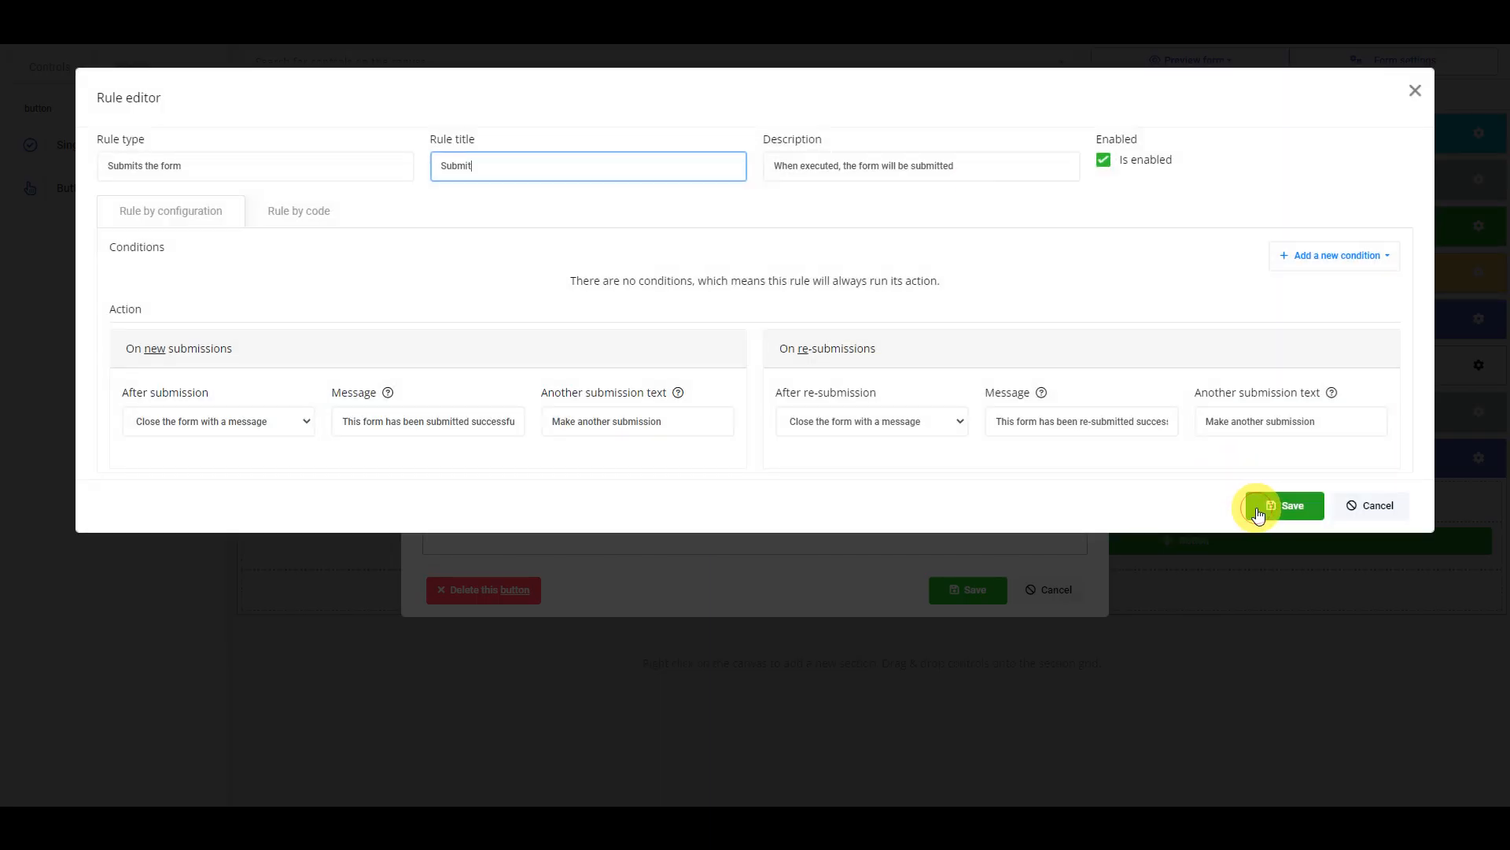
pyautogui.click(1257, 510)
pyautogui.click(1194, 309)
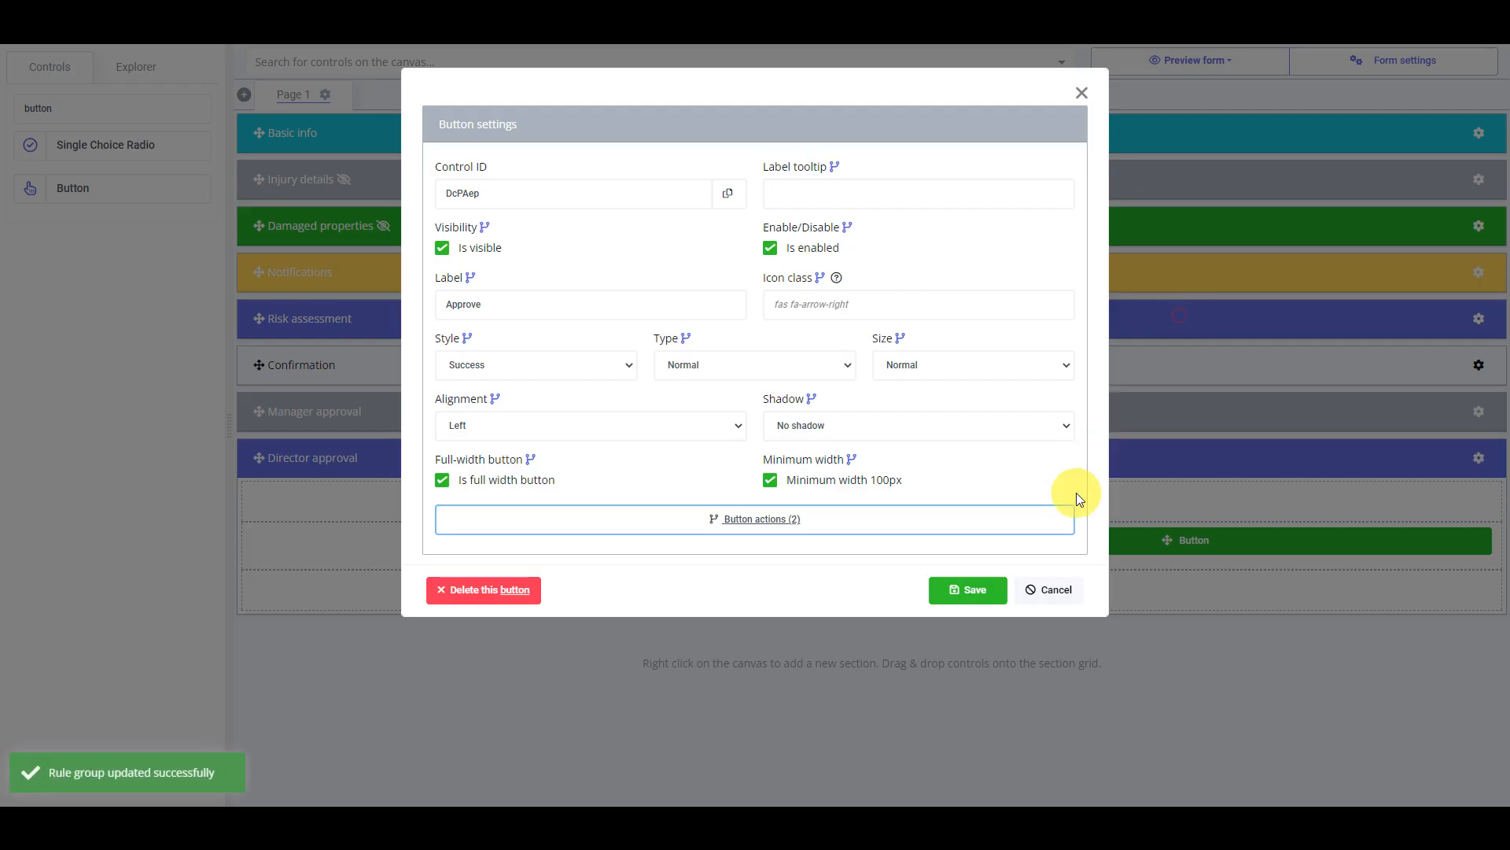
pyautogui.click(963, 592)
# Preview the form for large devices, tick the confirmation that the details are correct, submit it and close the preview
pyautogui.click(1228, 64)
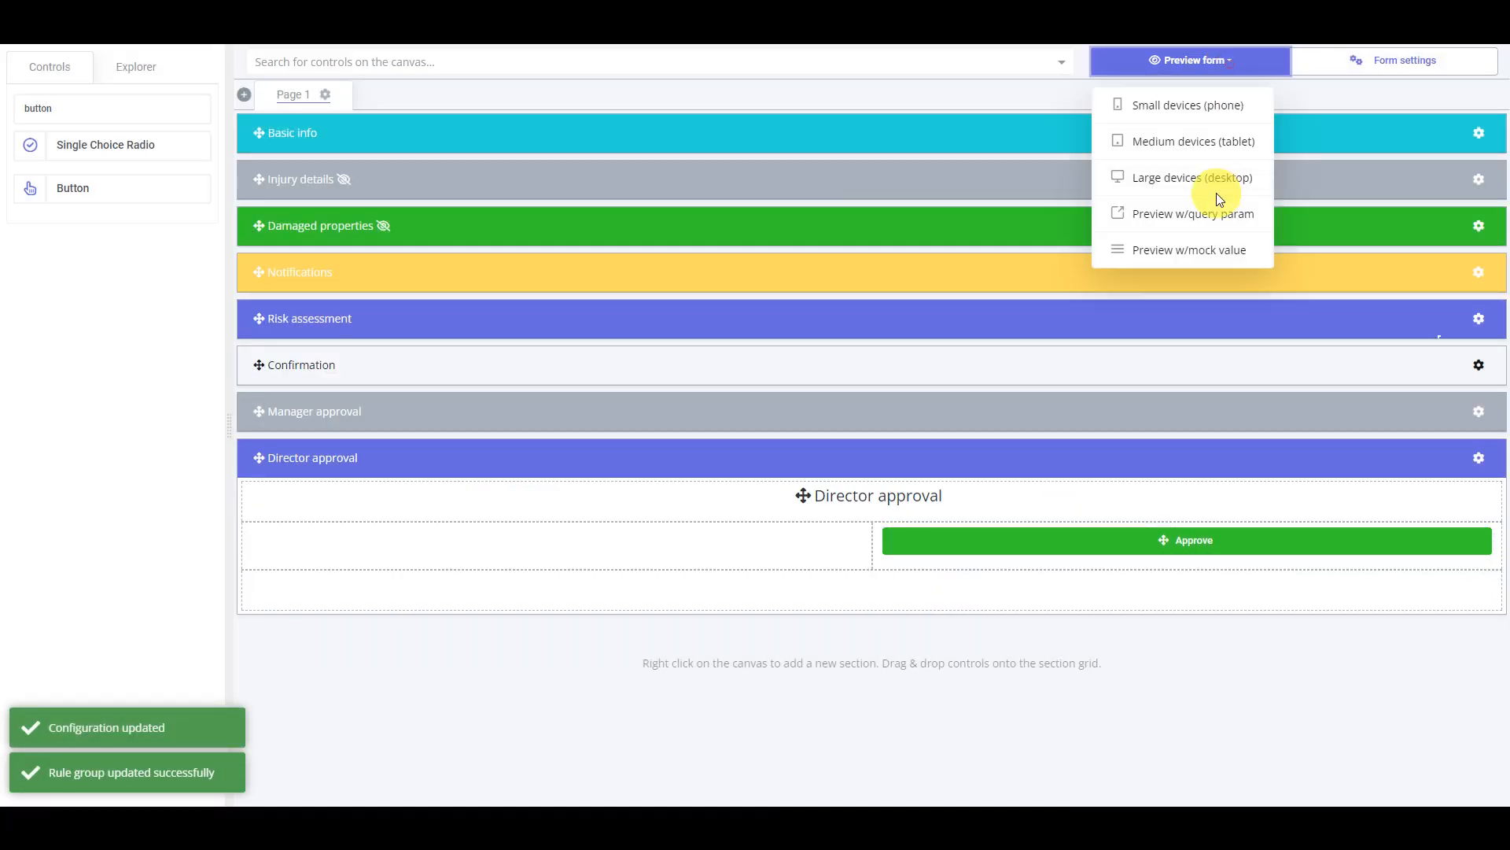
pyautogui.click(1218, 189)
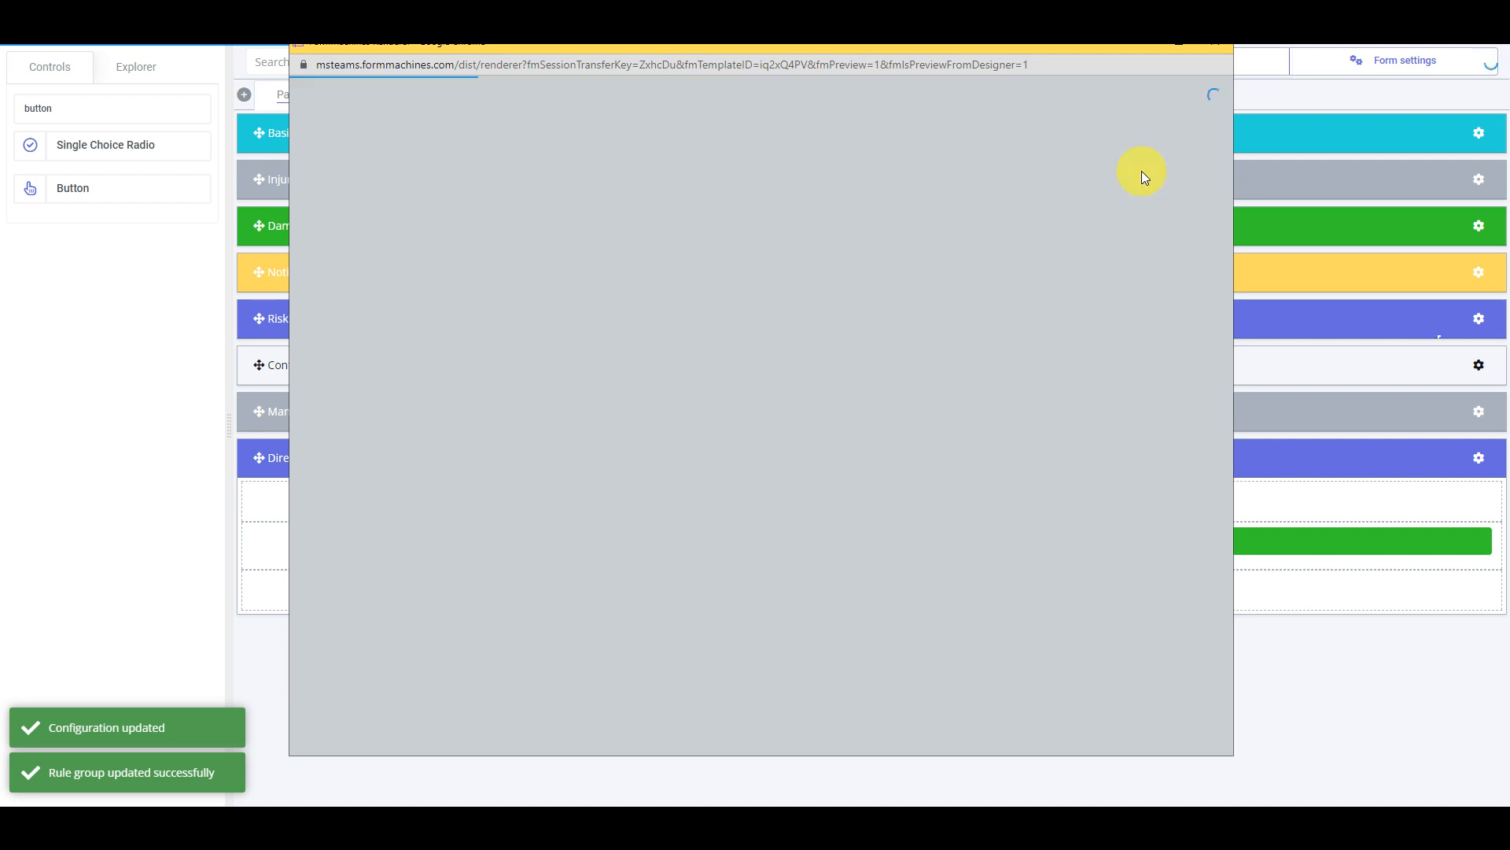
pyautogui.scroll(-4, 1006, 390)
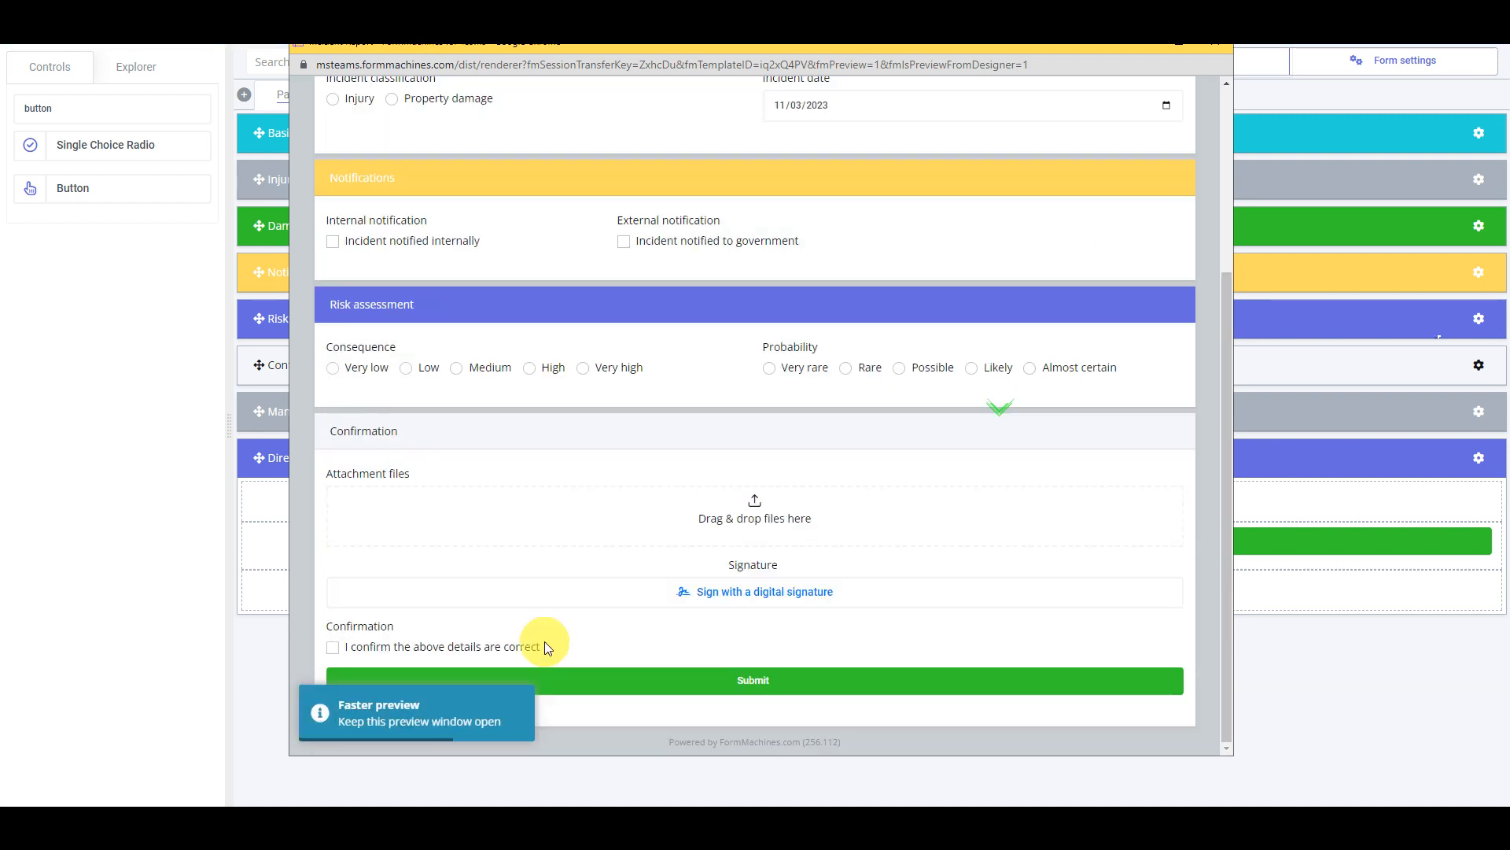
pyautogui.click(755, 681)
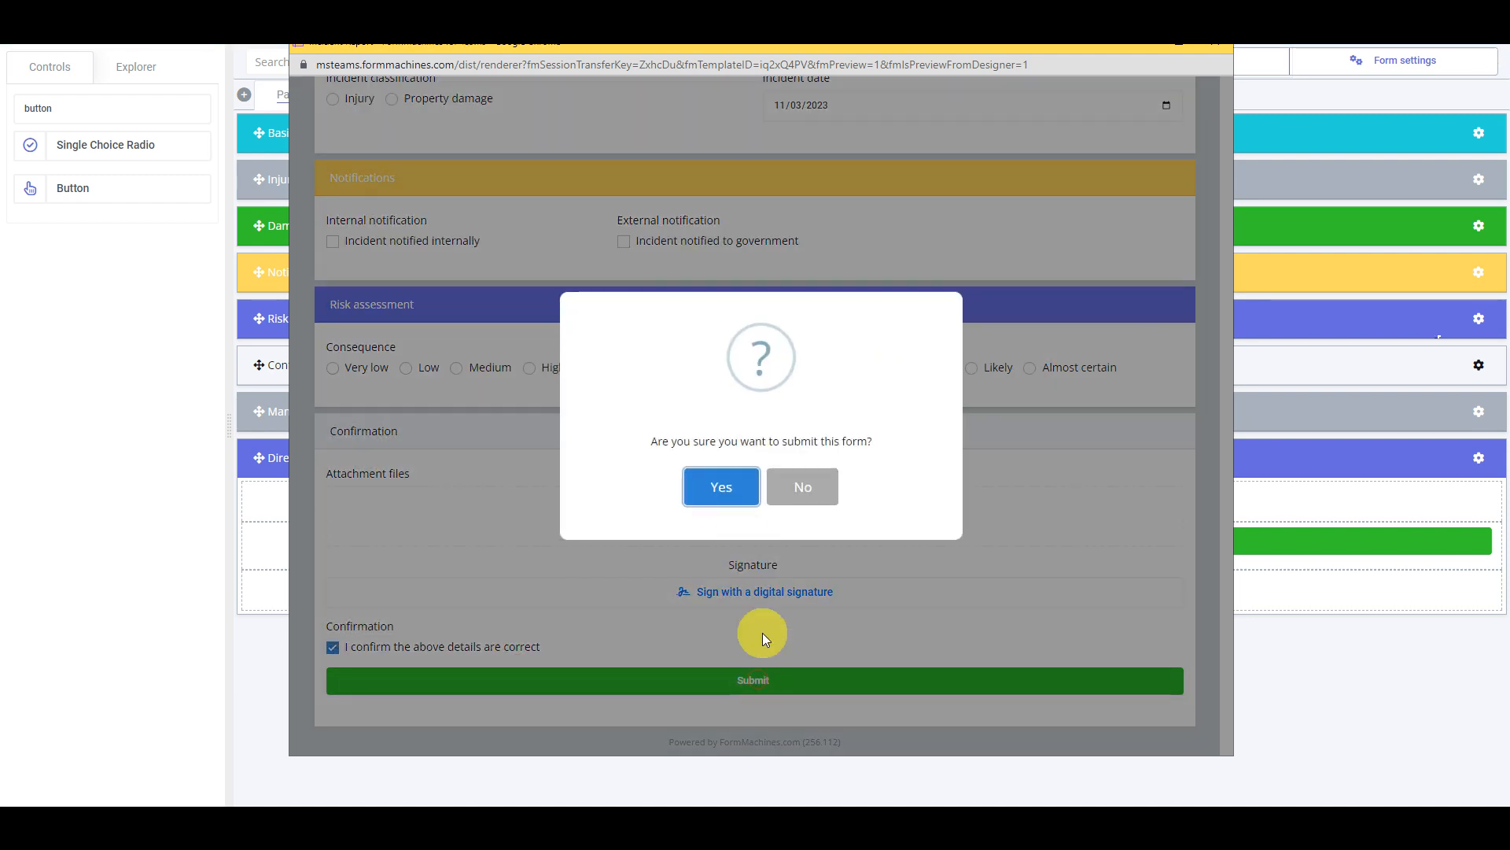
pyautogui.click(730, 500)
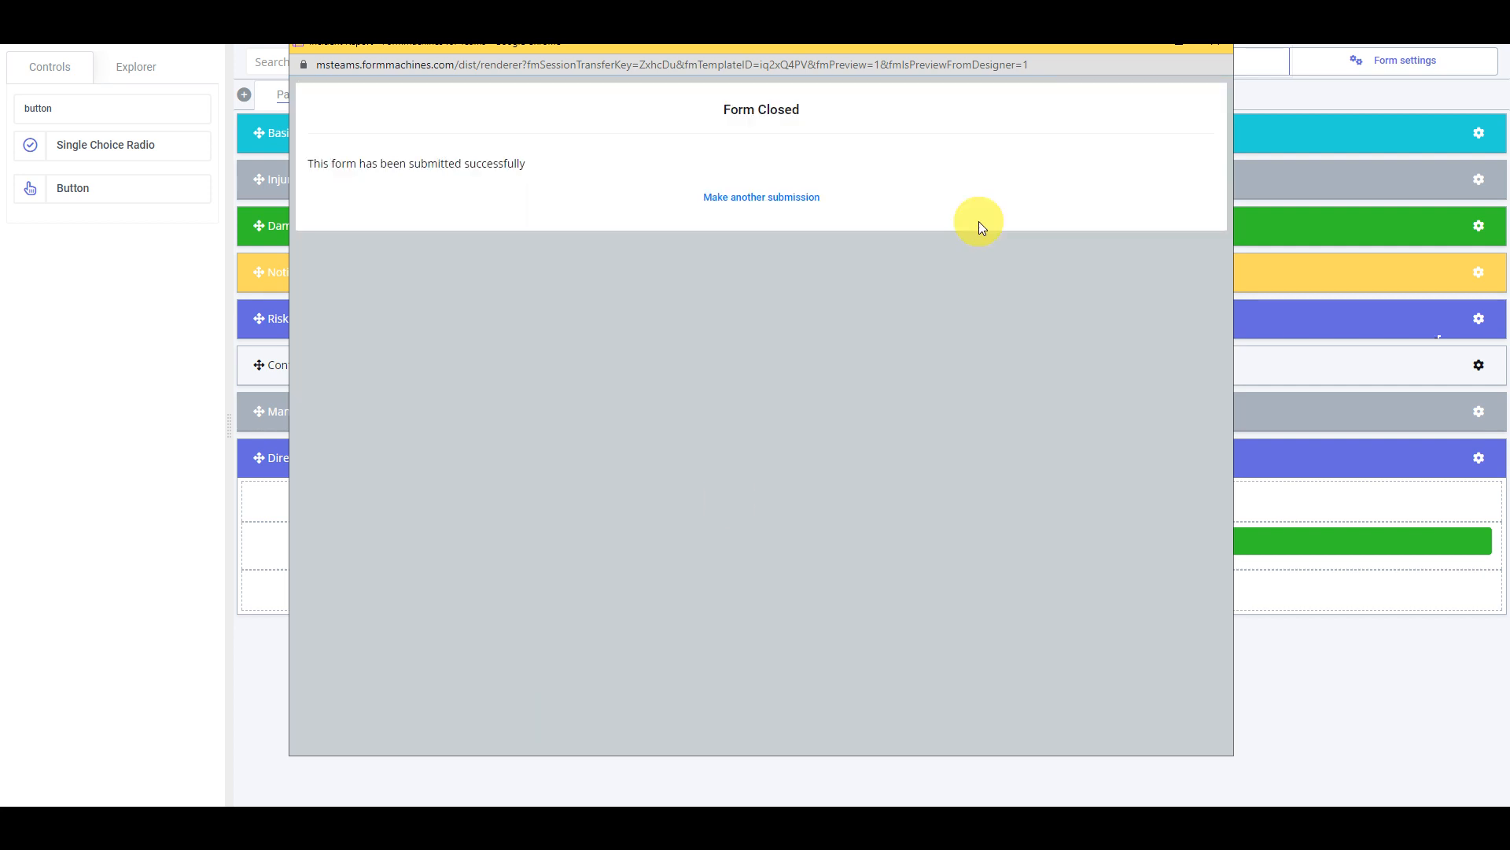
pyautogui.click(1214, 51)
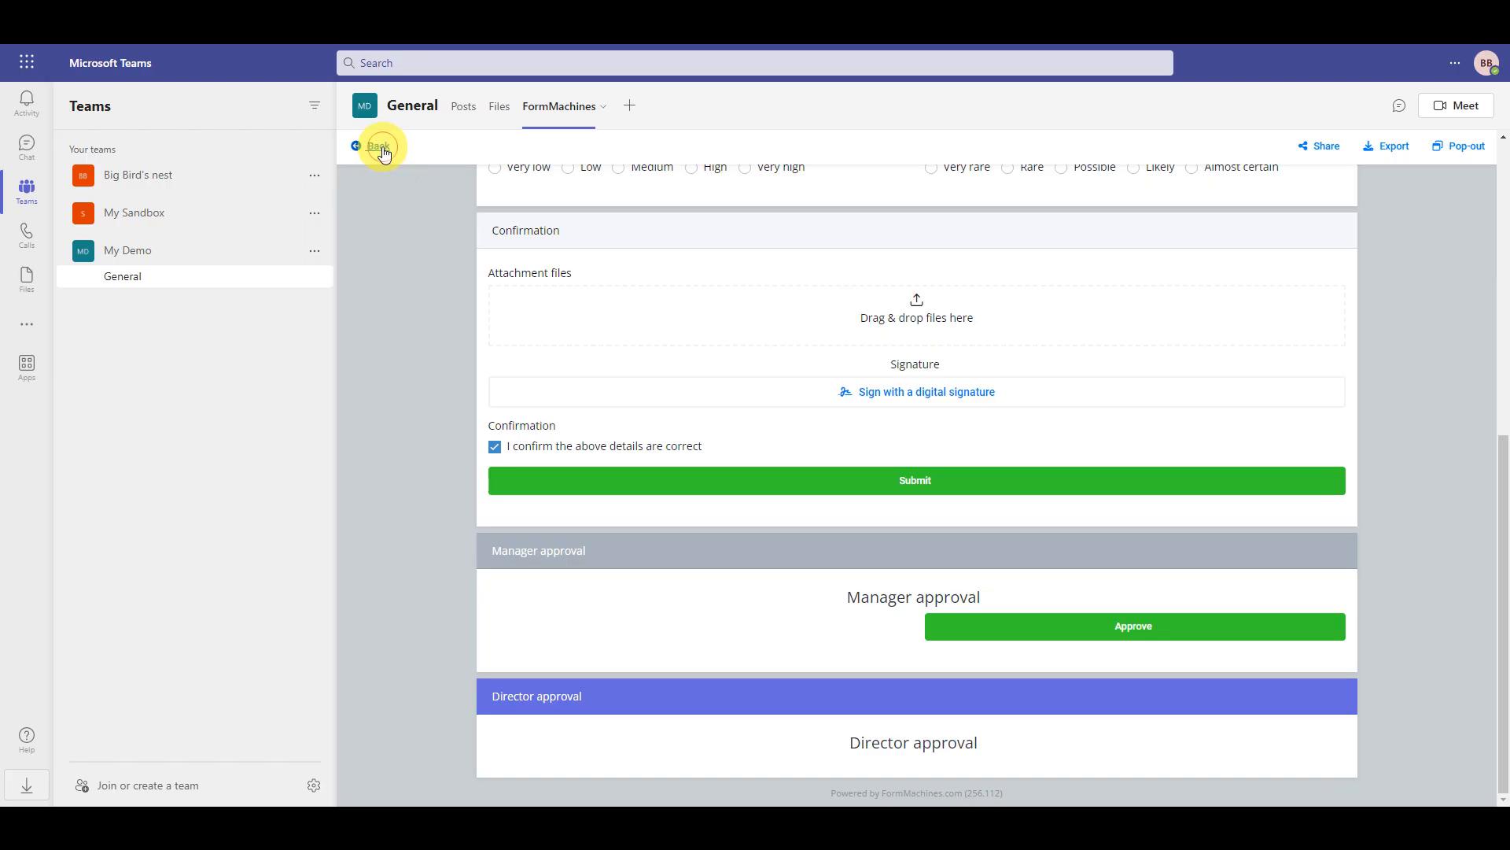
# In Microsoft Teams, return to the Incident Report submissions, open the newest one and approve it in the Manager approval section
pyautogui.click(380, 148)
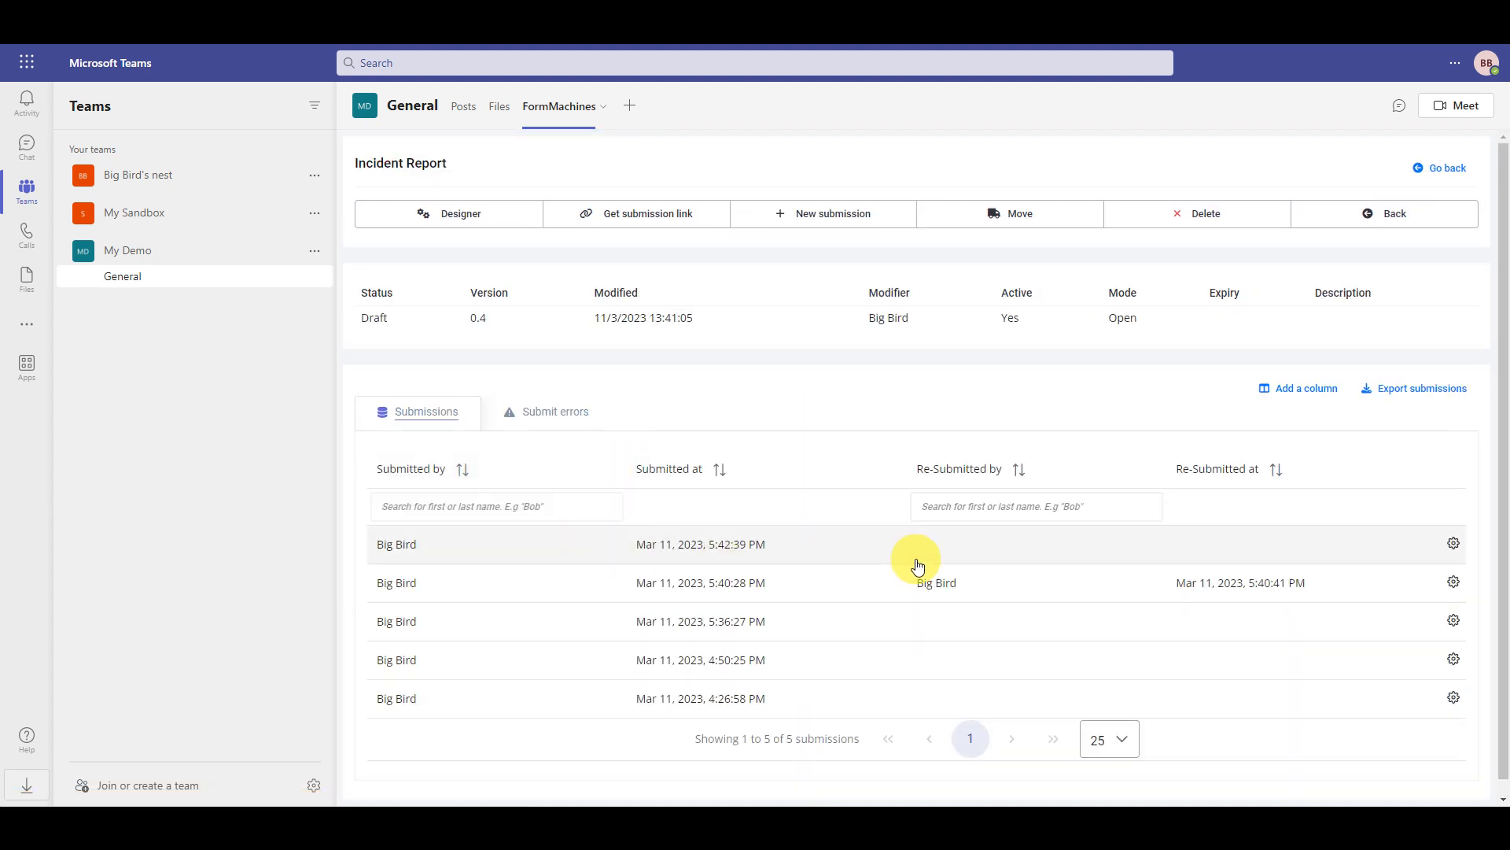
pyautogui.click(974, 557)
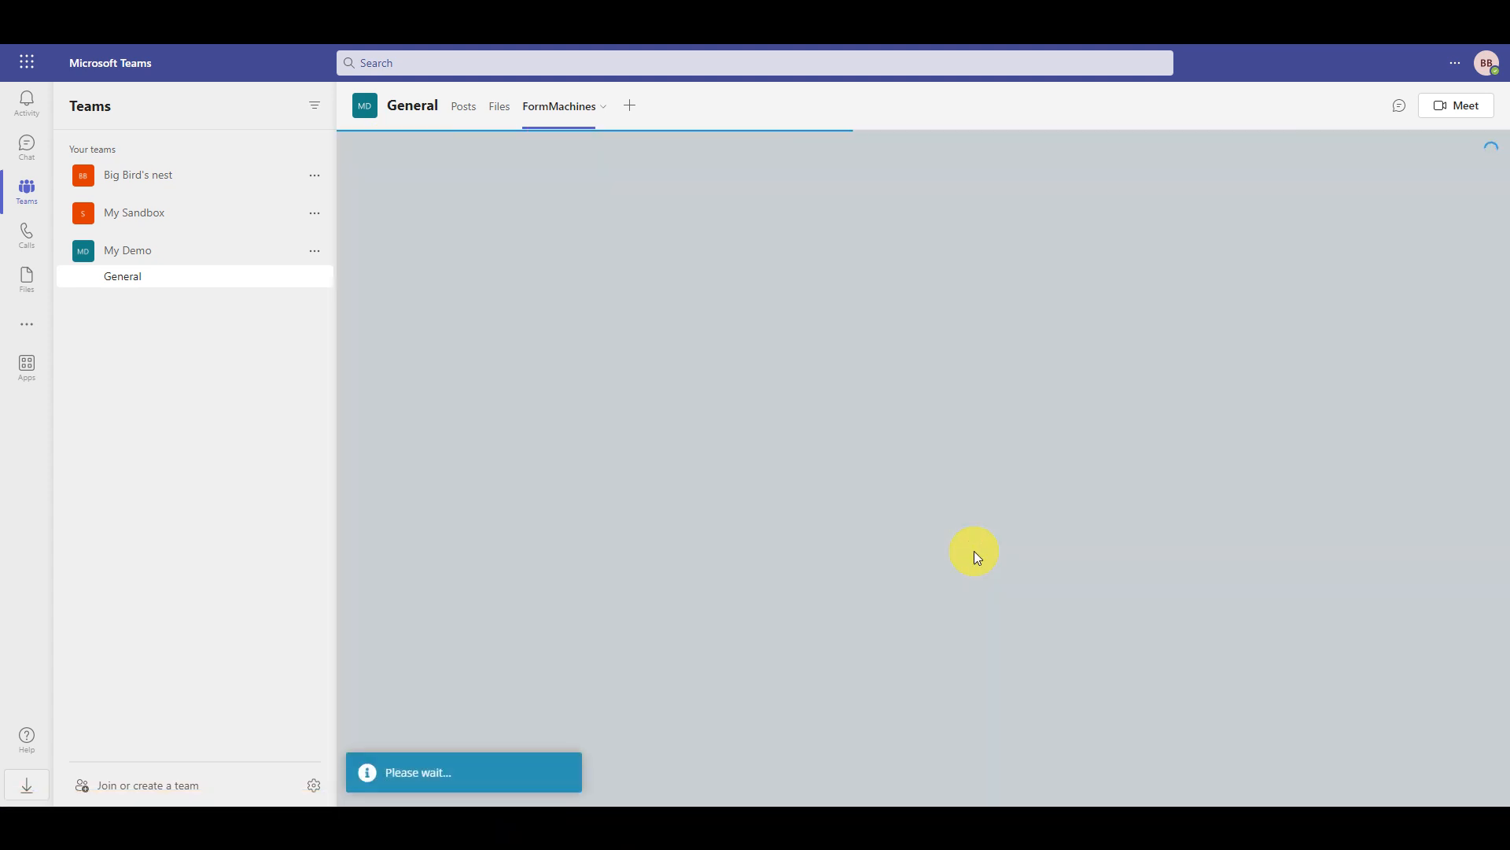
pyautogui.scroll(-6, 974, 555)
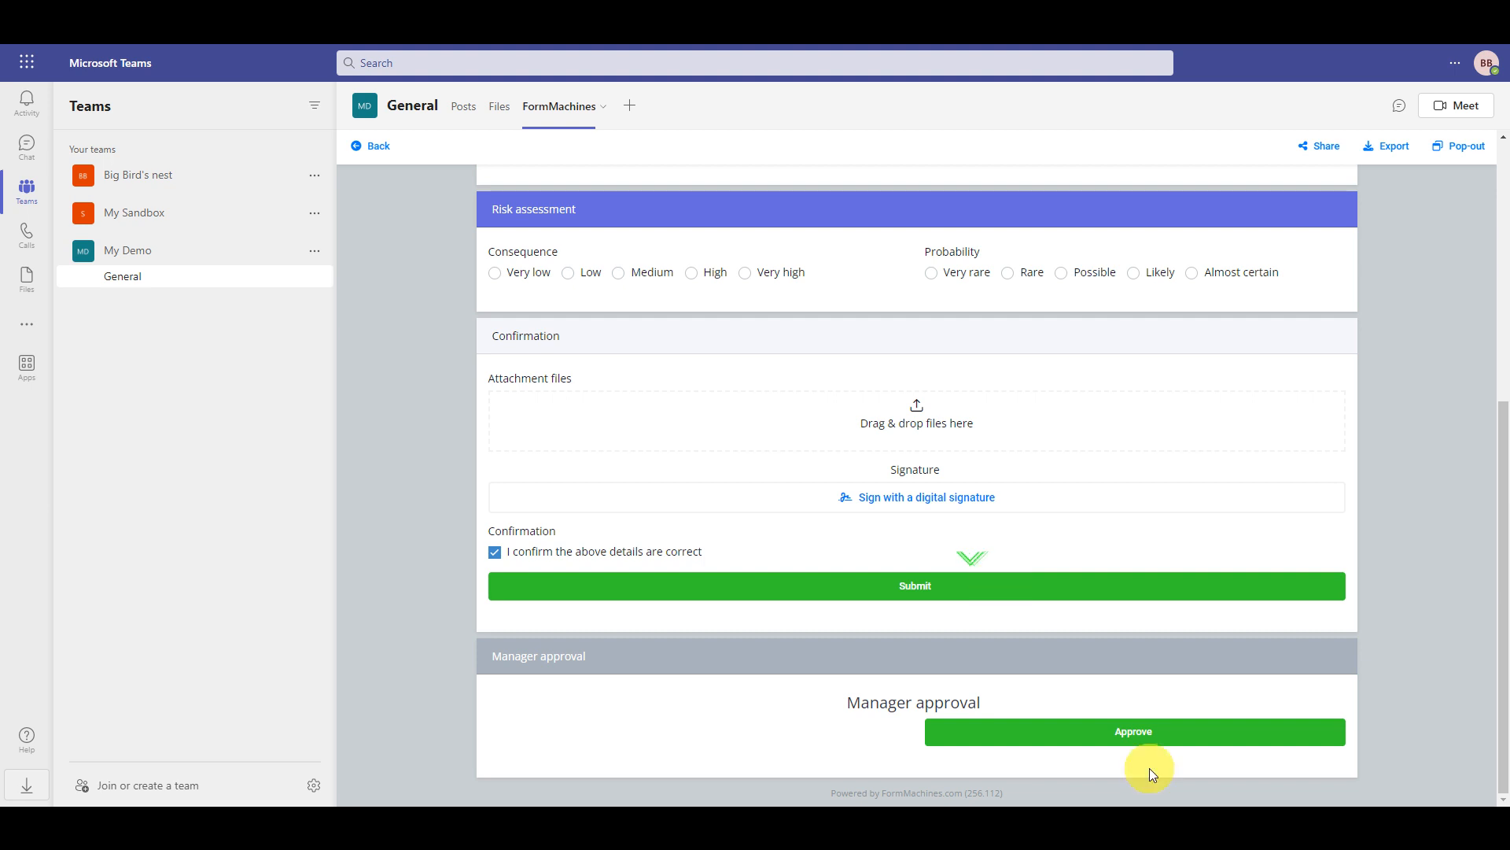
pyautogui.click(1162, 740)
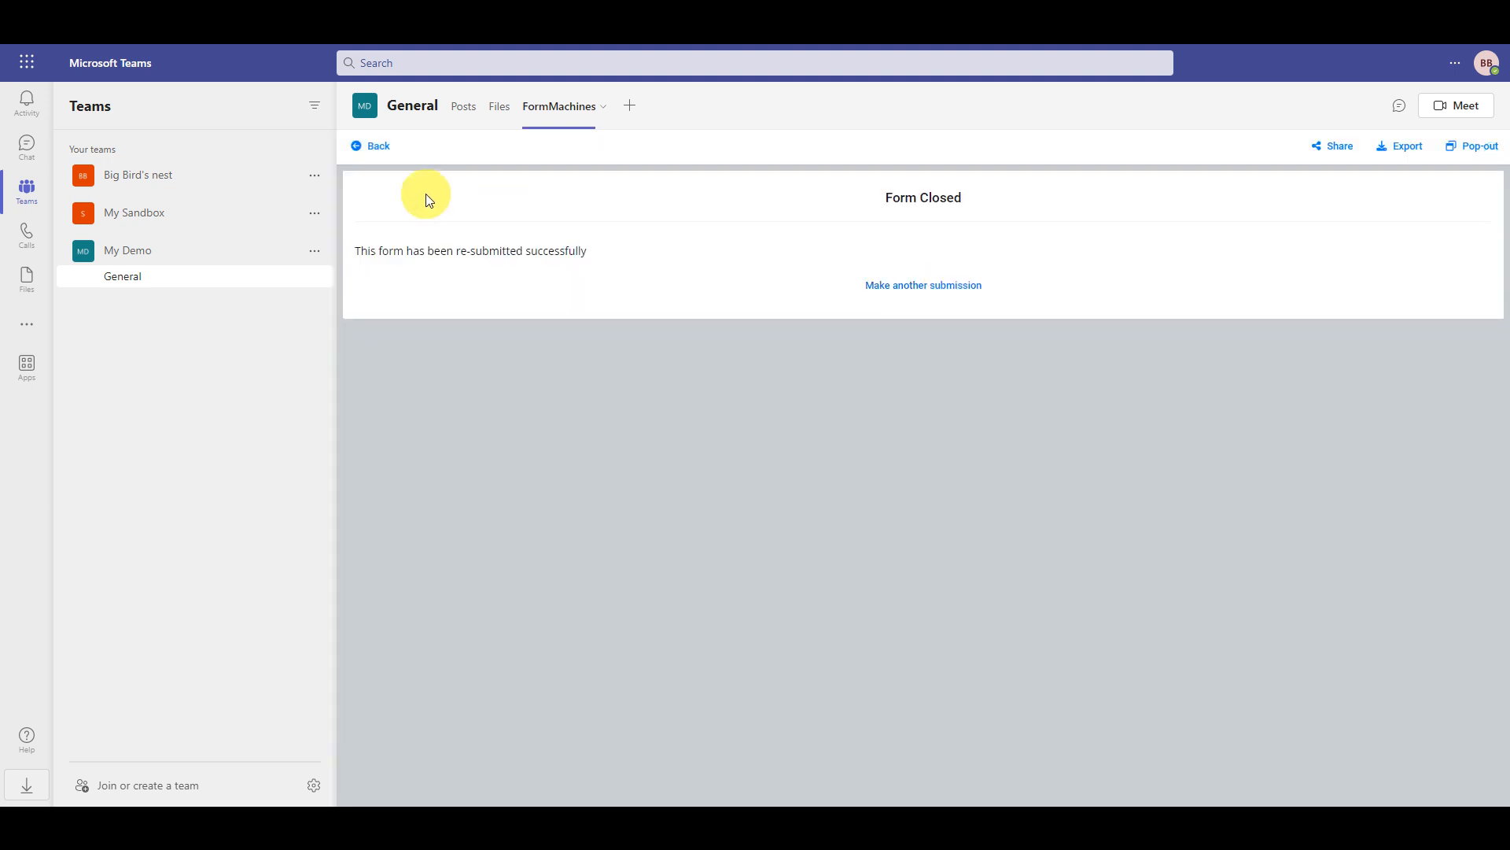
# Return to the submissions list, reopen the newest submission and approve it in the Director approval section
pyautogui.click(381, 157)
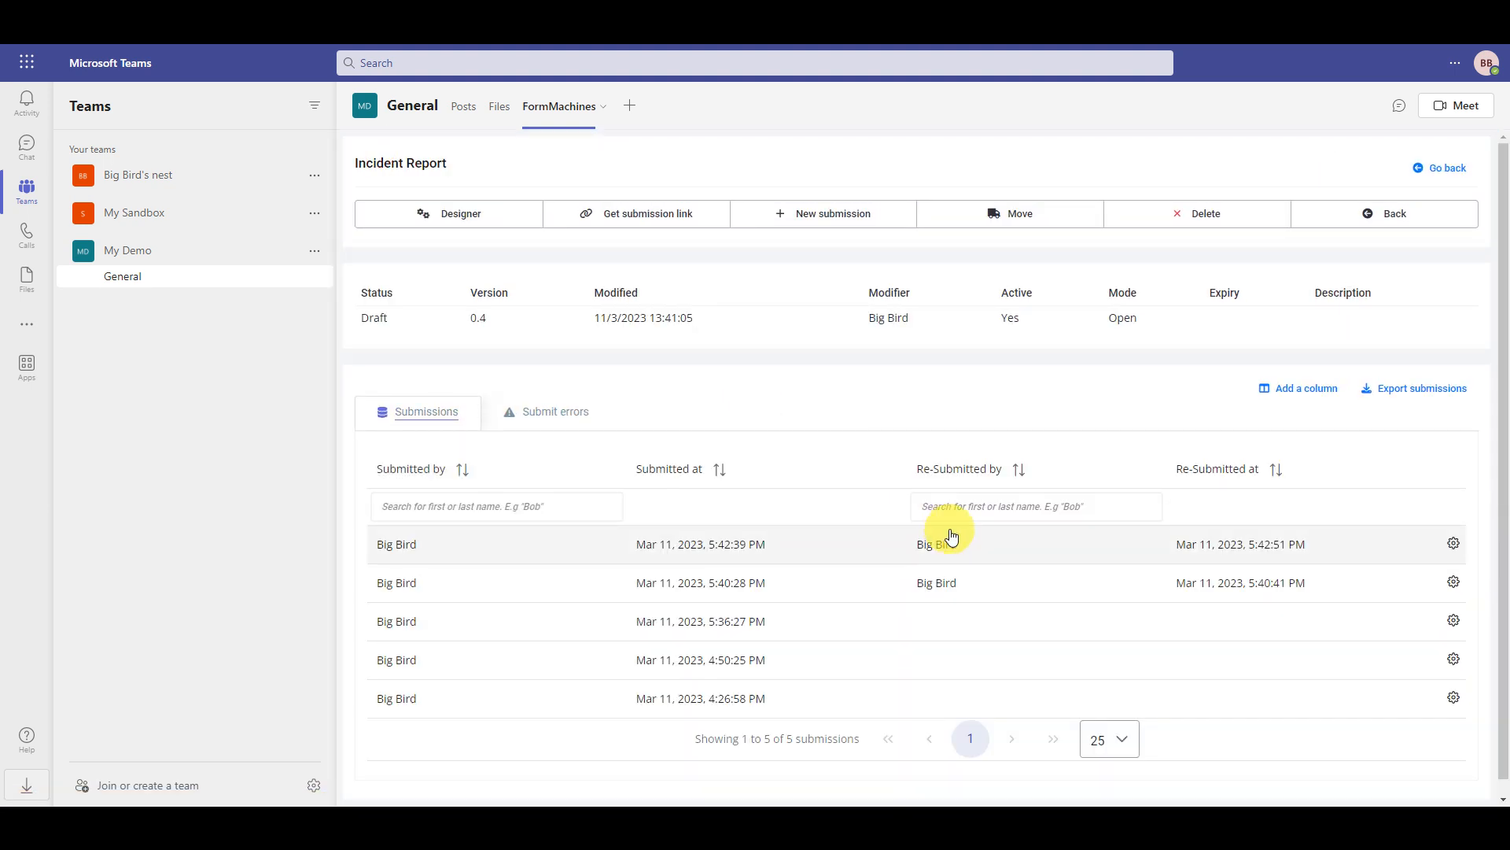
pyautogui.click(953, 543)
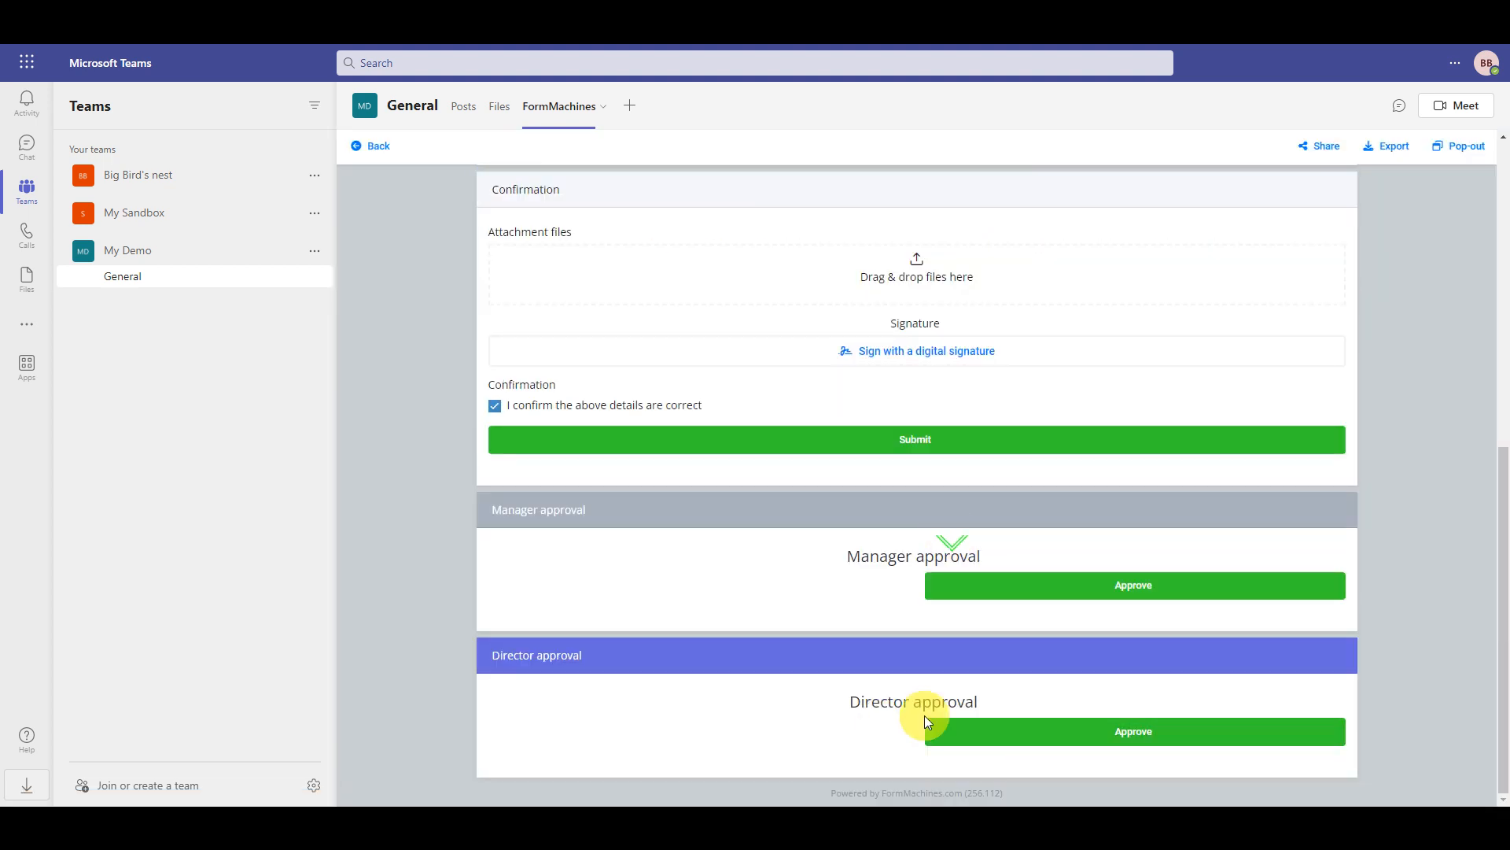
pyautogui.click(1175, 741)
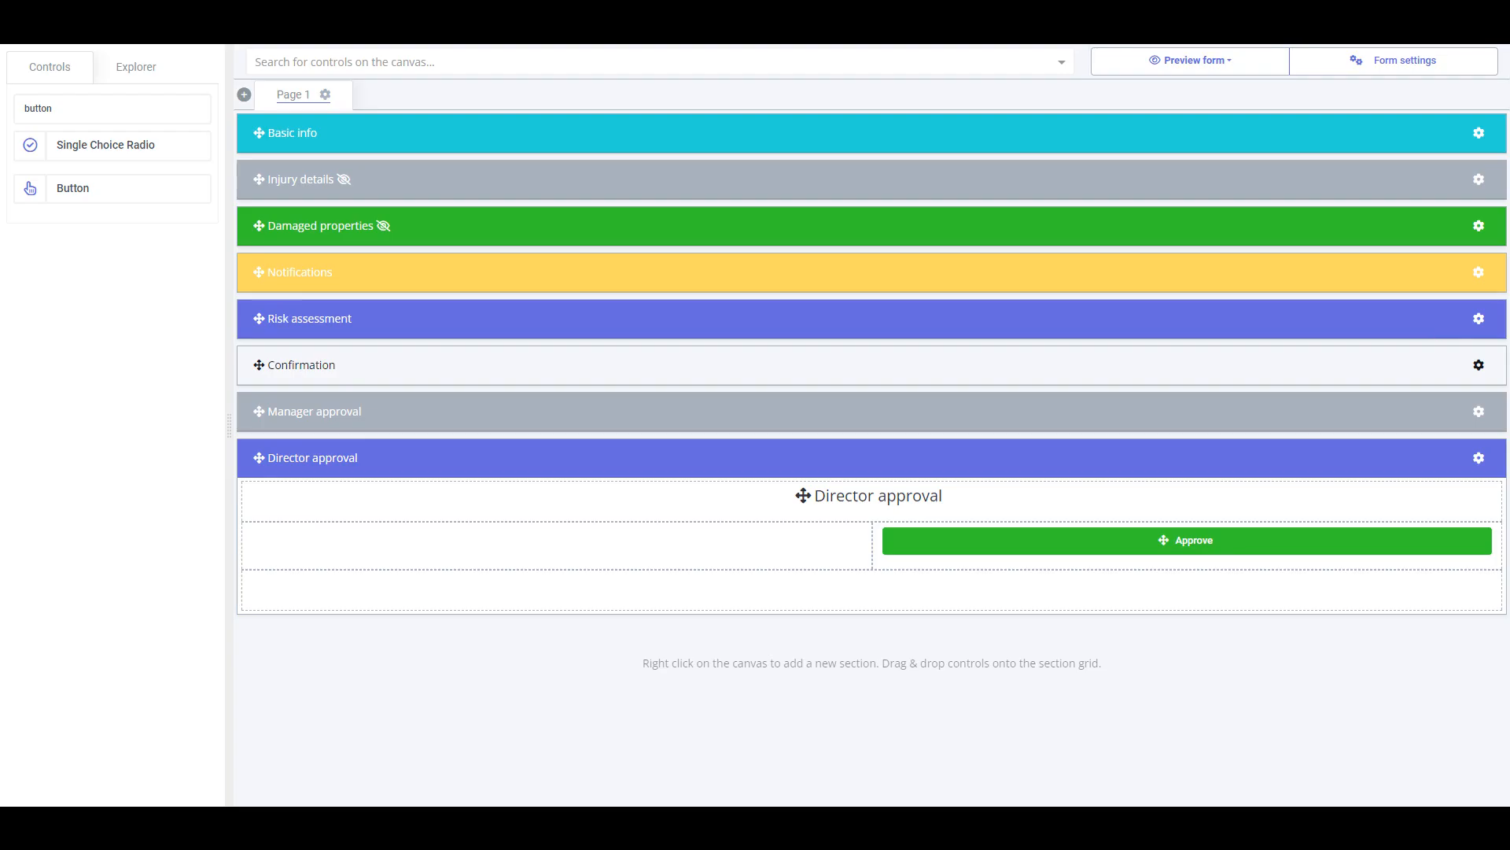
# In the form designer, expand Manager approval and add a Danger-style button labelled Reject in the empty cell beside Approve
pyautogui.click(606, 461)
pyautogui.click(506, 422)
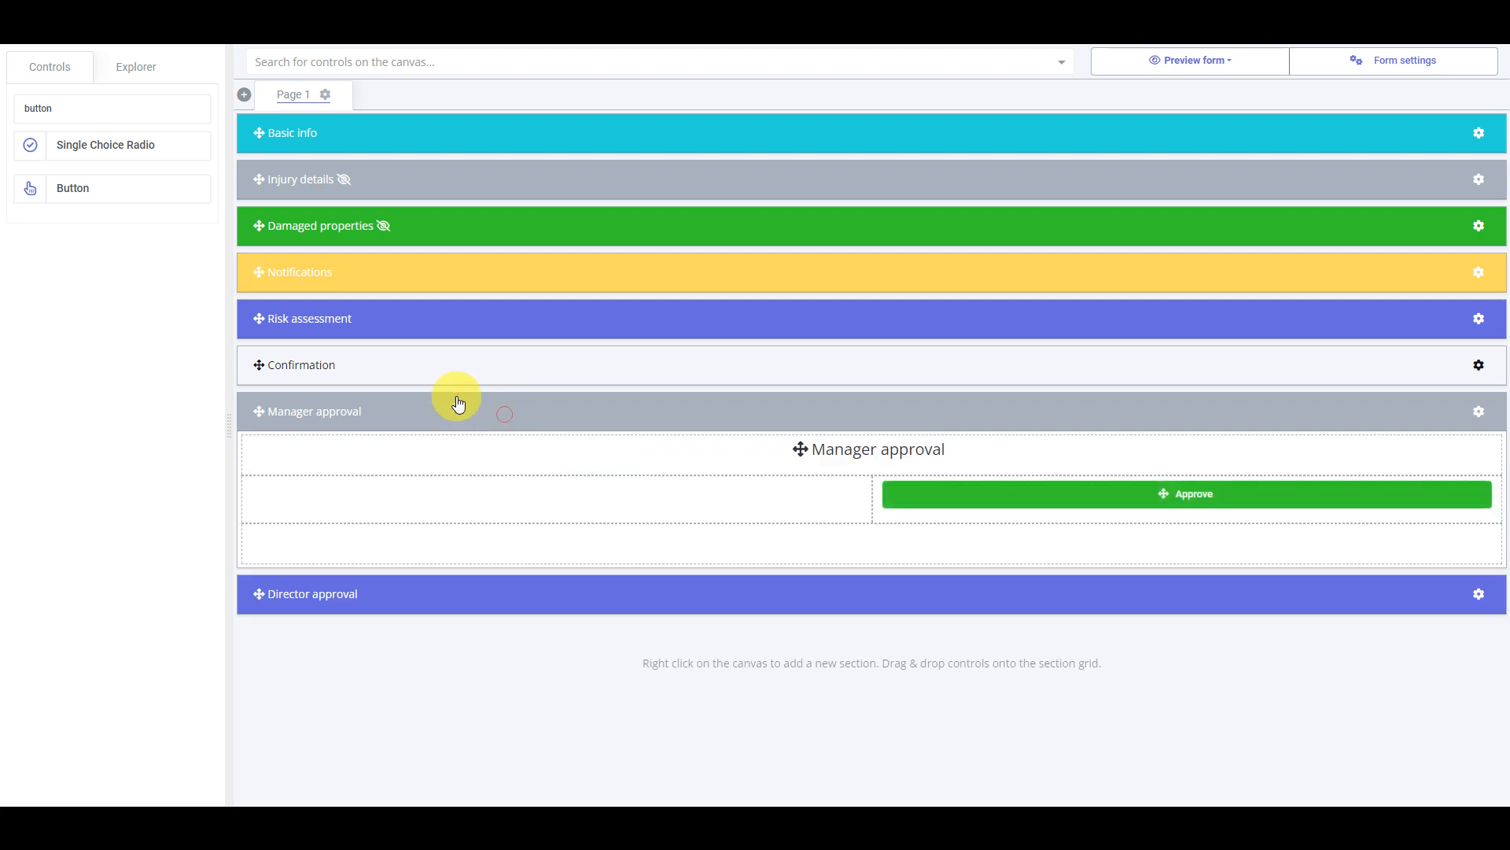
pyautogui.moveTo(118, 195); pyautogui.dragTo(456, 516)
pyautogui.click(540, 499)
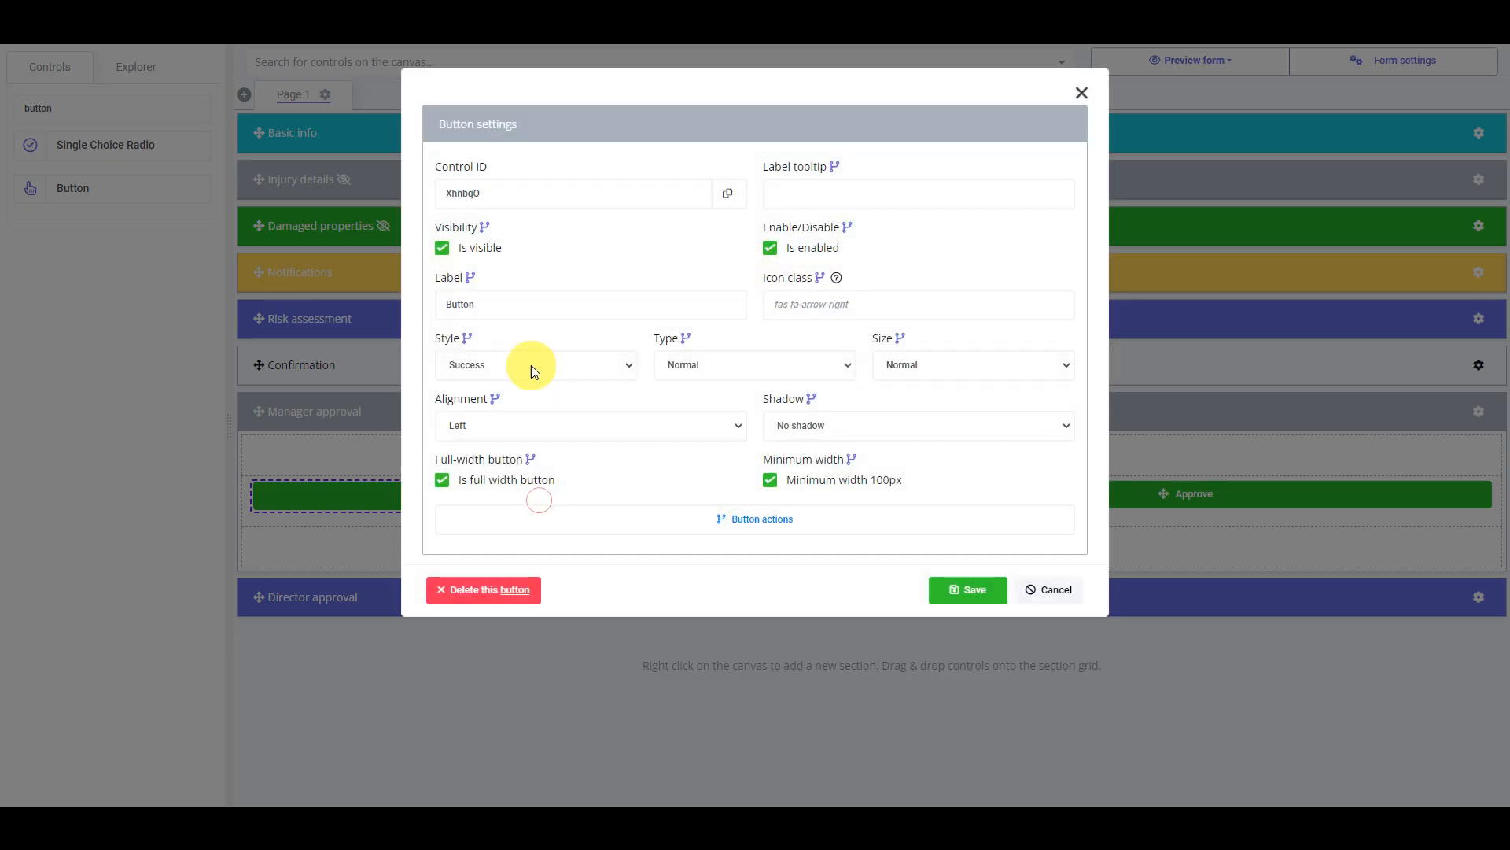
pyautogui.click(531, 365)
pyautogui.click(492, 425)
pyautogui.moveTo(487, 303); pyautogui.dragTo(169, 299)
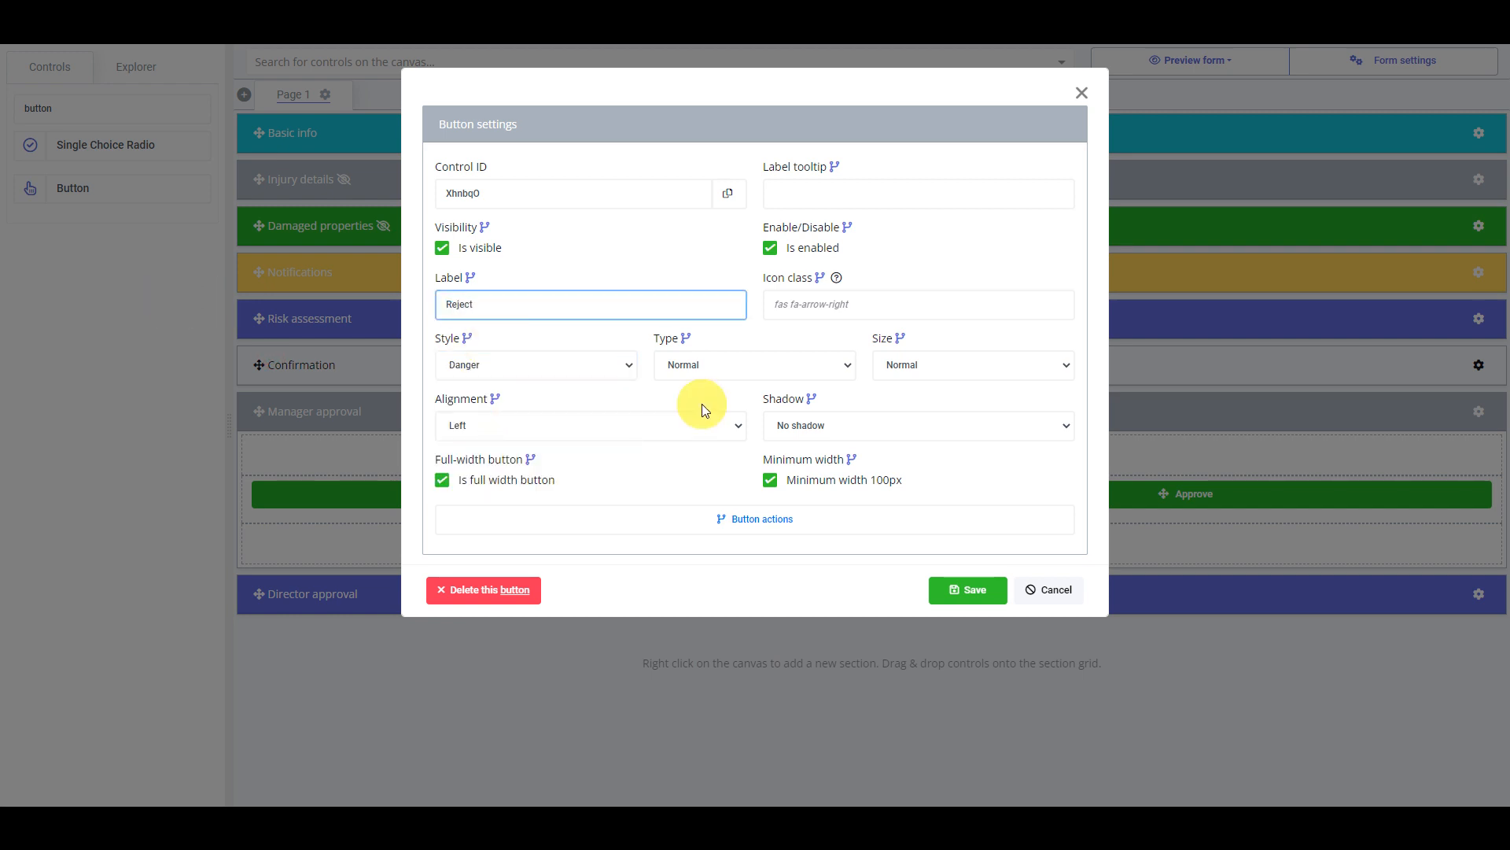
# Give the manager's Reject button an action that sets the approval_status form variable to rejected
pyautogui.click(848, 523)
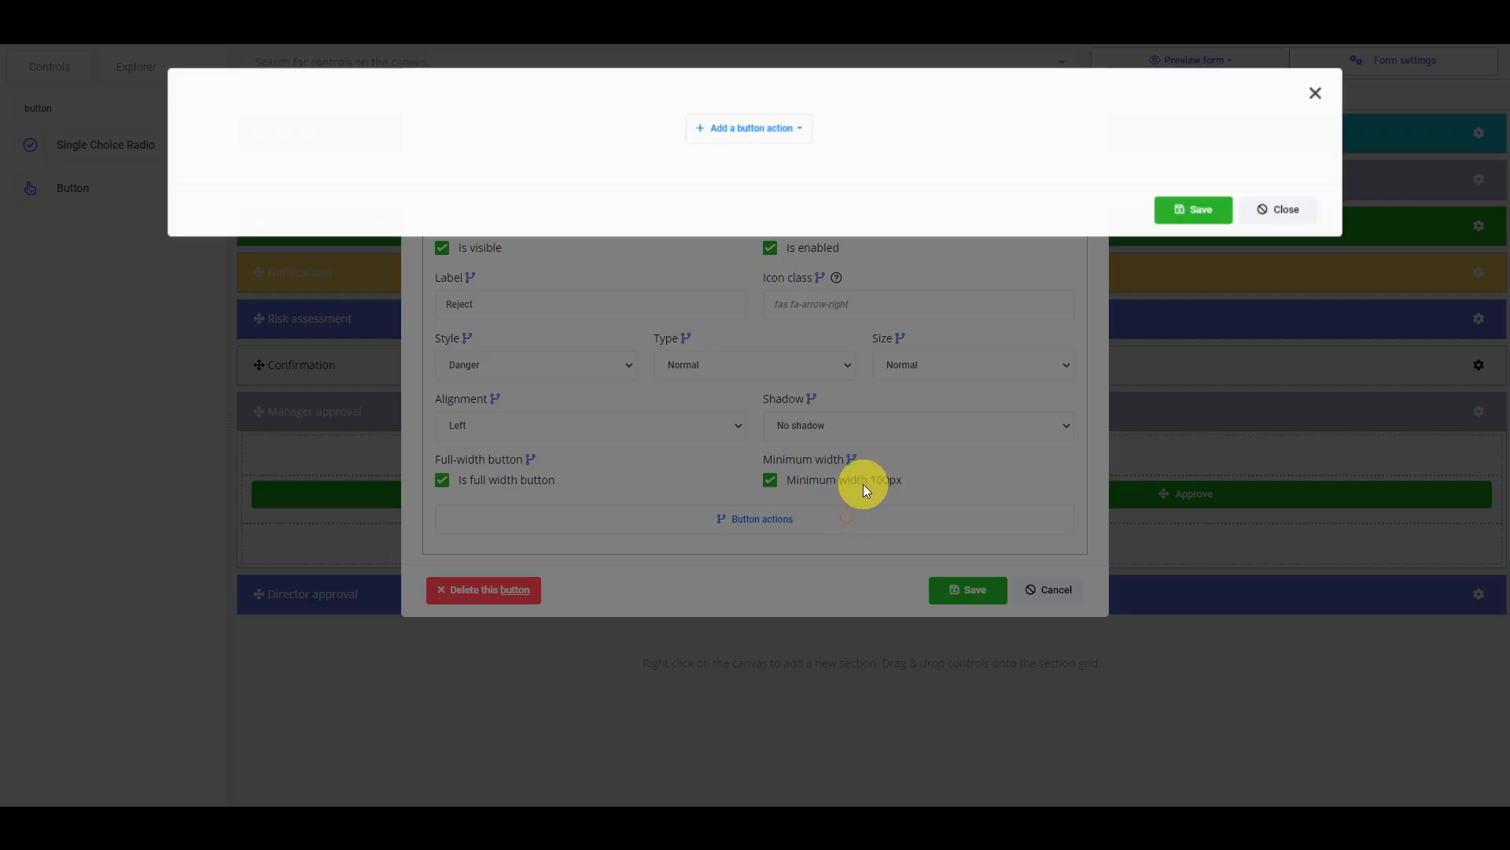
pyautogui.click(778, 127)
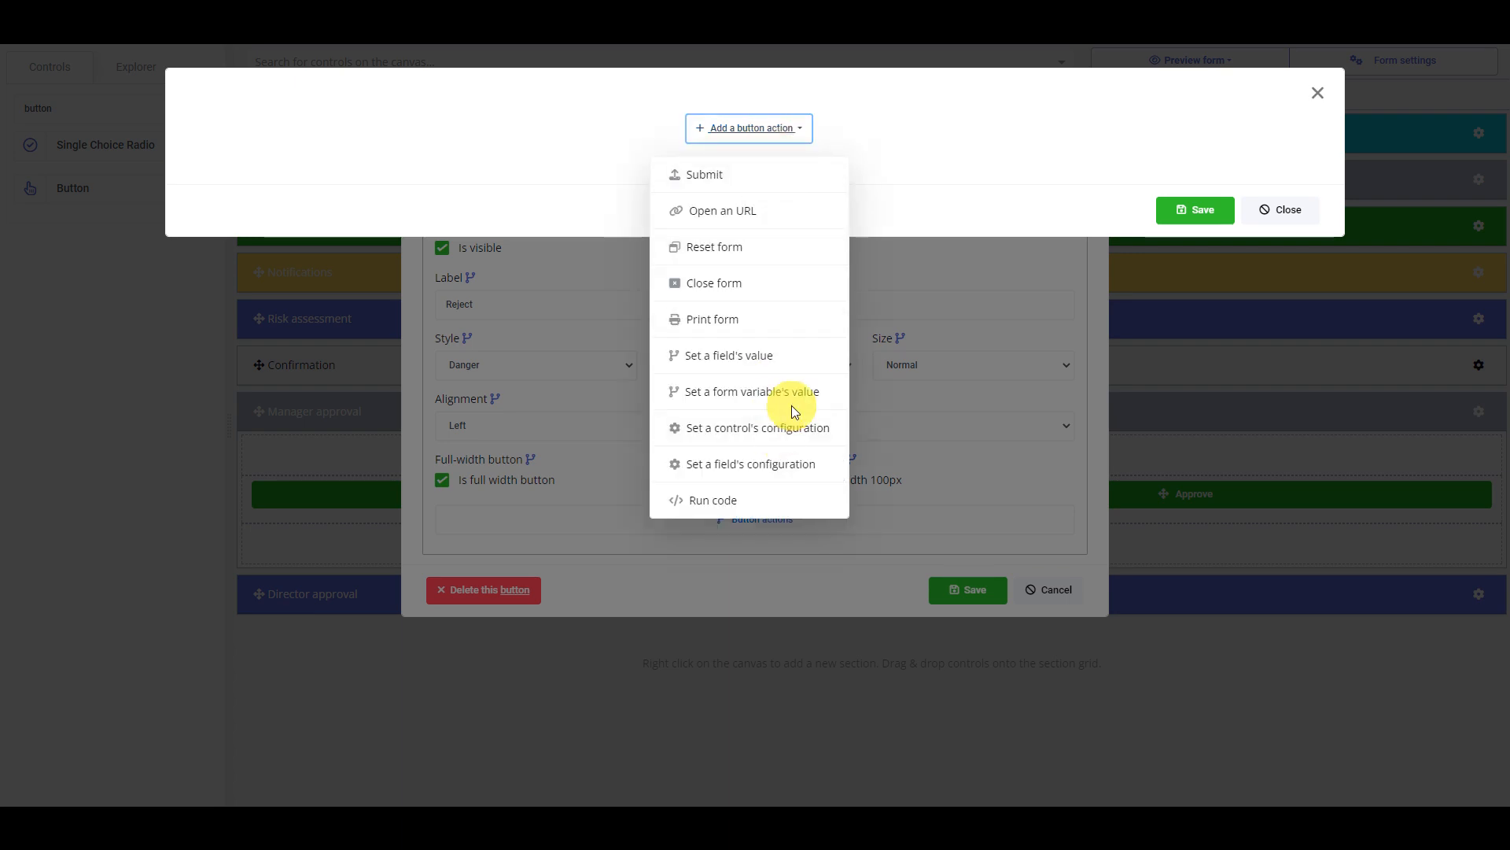
pyautogui.click(796, 397)
pyautogui.click(765, 138)
pyautogui.click(732, 161)
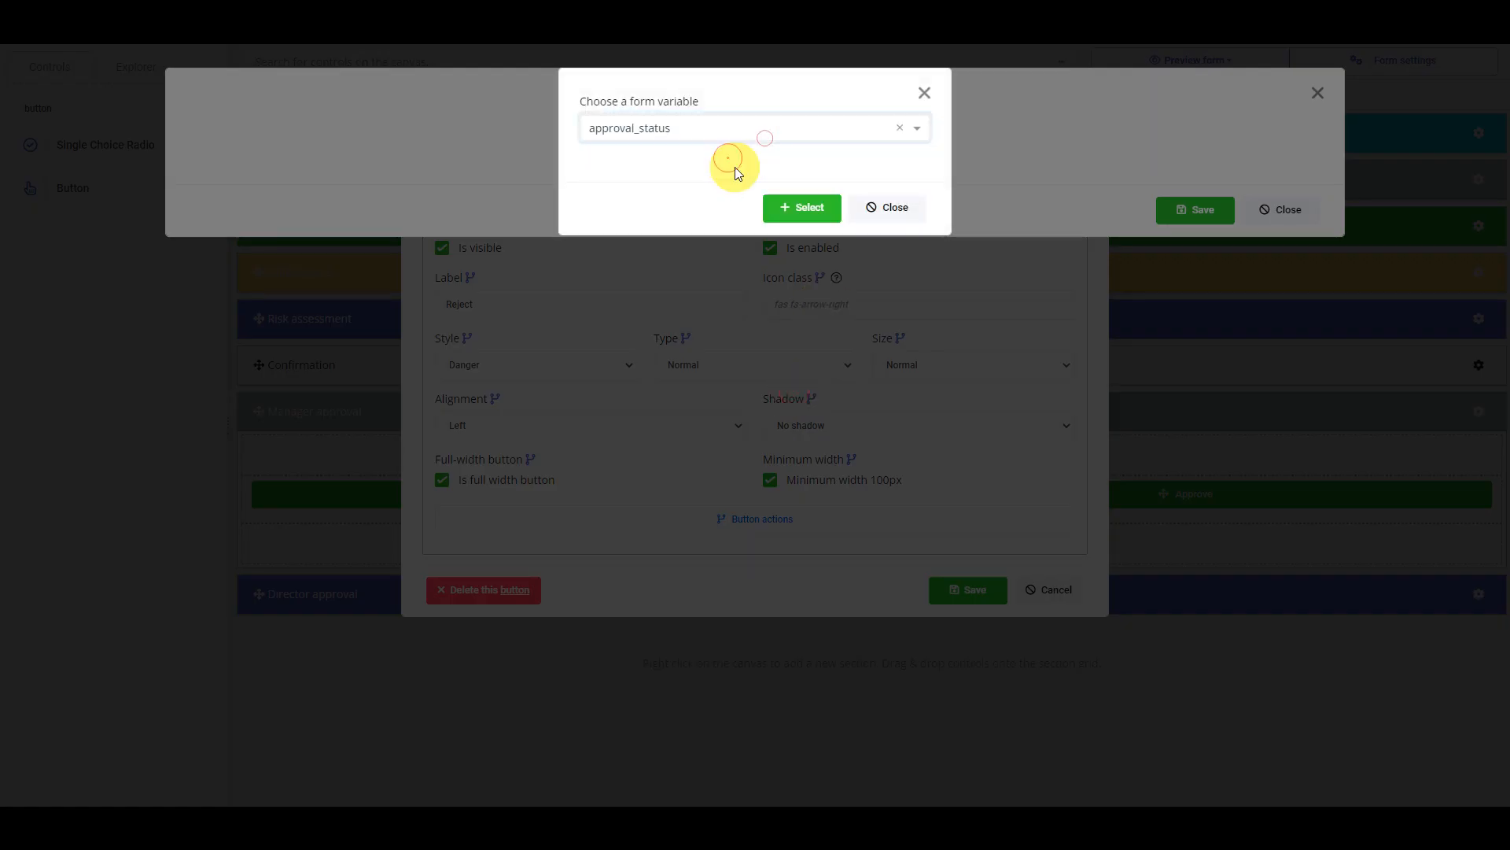
pyautogui.click(792, 207)
pyautogui.click(835, 396)
pyautogui.write('rejected')
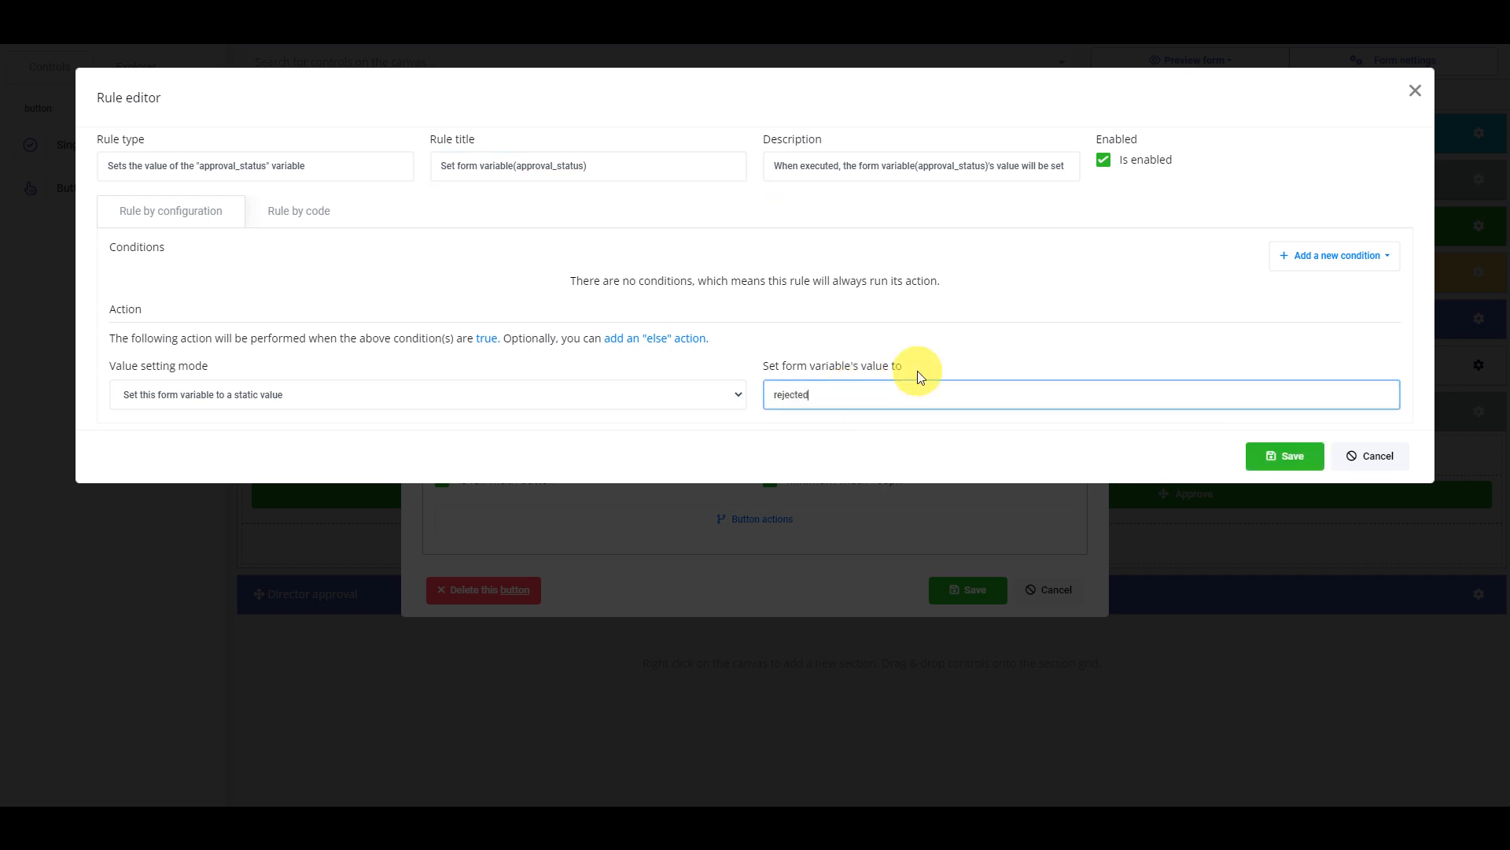
pyautogui.click(1282, 455)
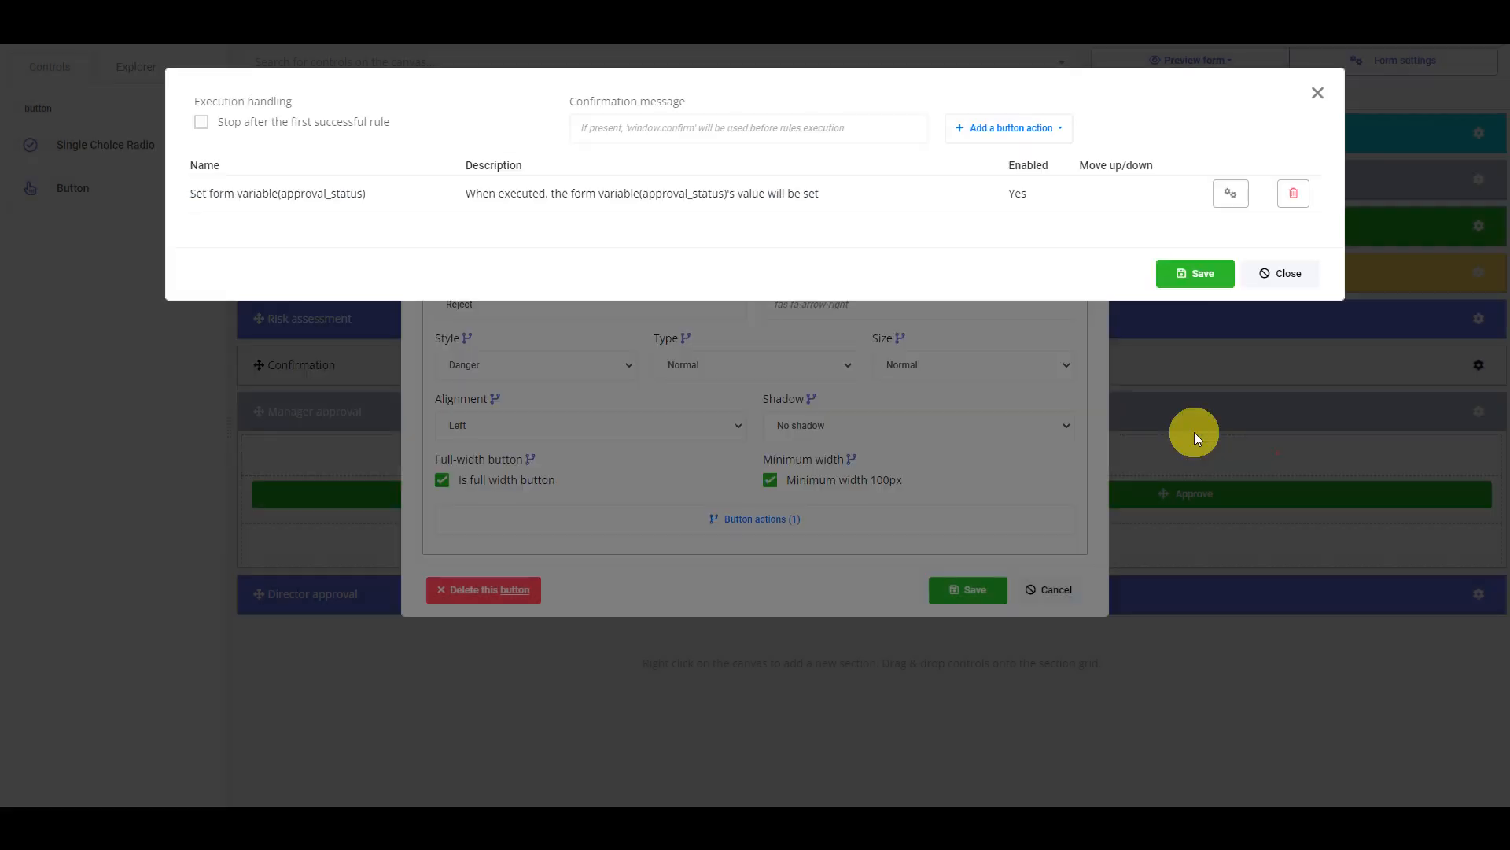
# Add a Submit action to the manager's Reject button and save its actions and settings
pyautogui.click(1023, 129)
pyautogui.click(986, 177)
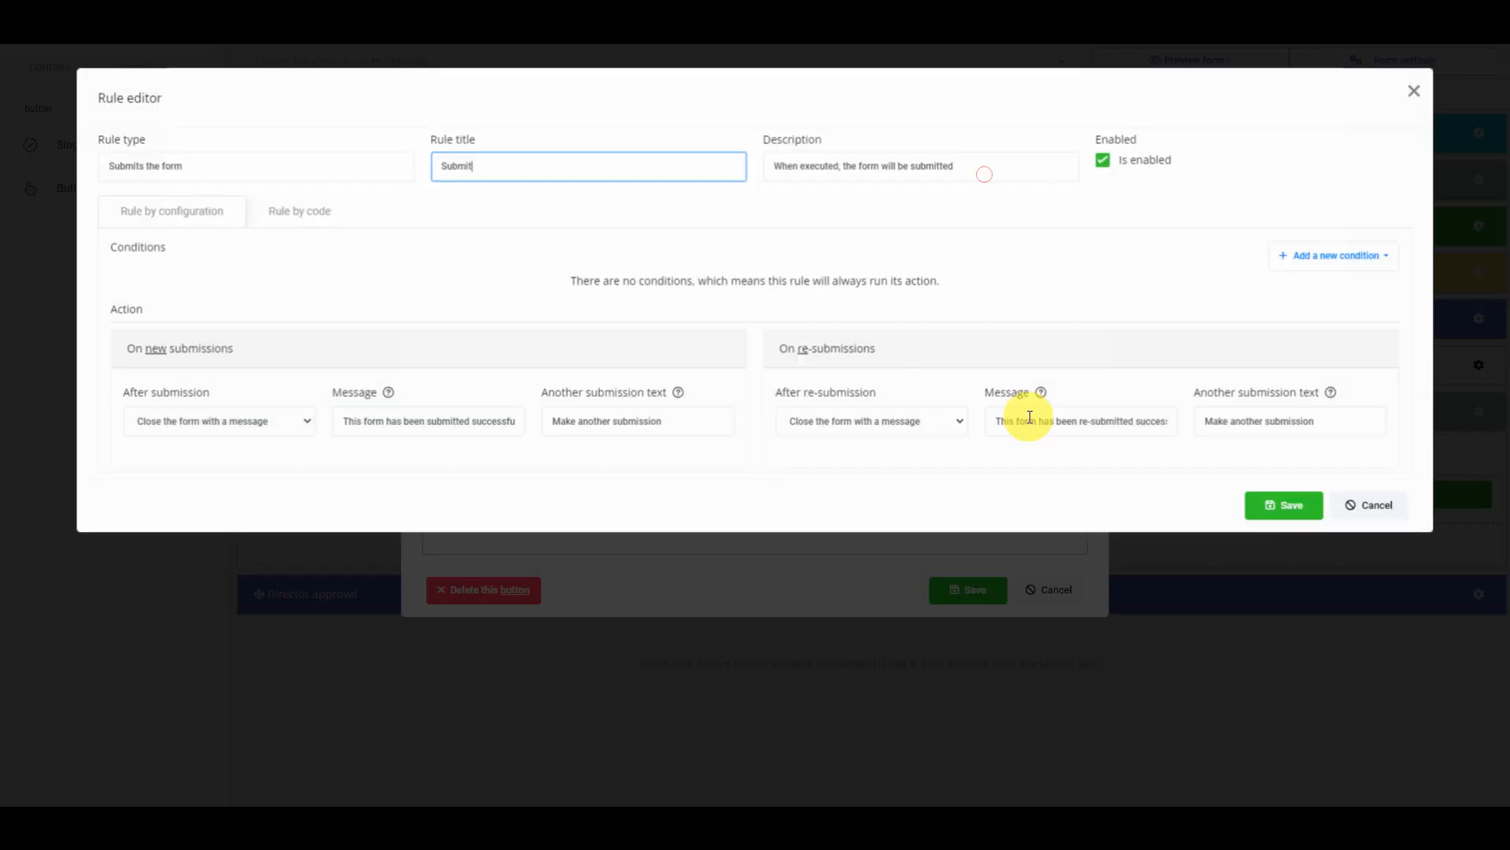
pyautogui.click(1283, 504)
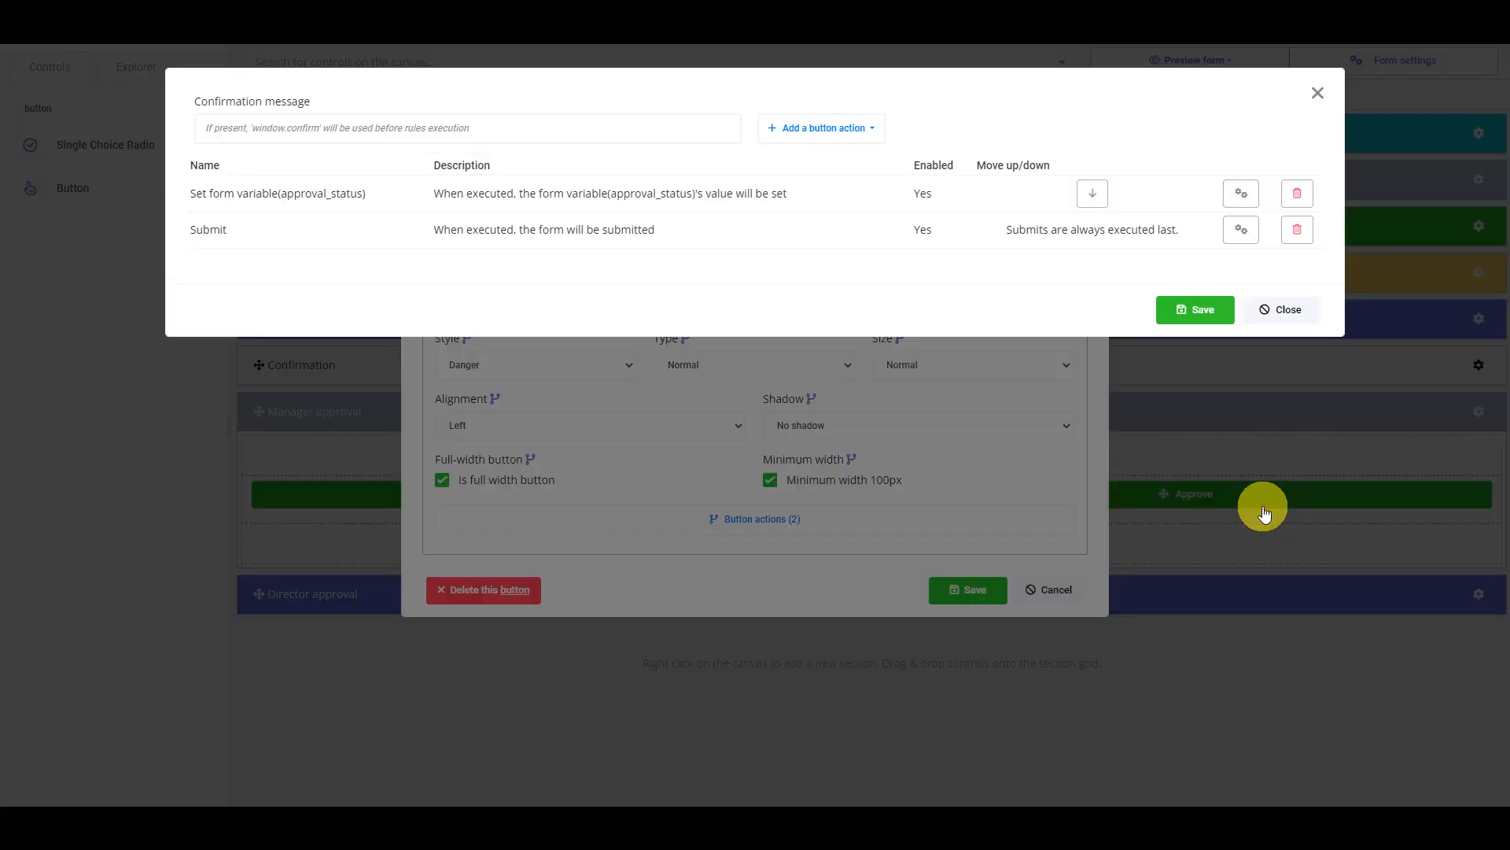
pyautogui.click(1192, 317)
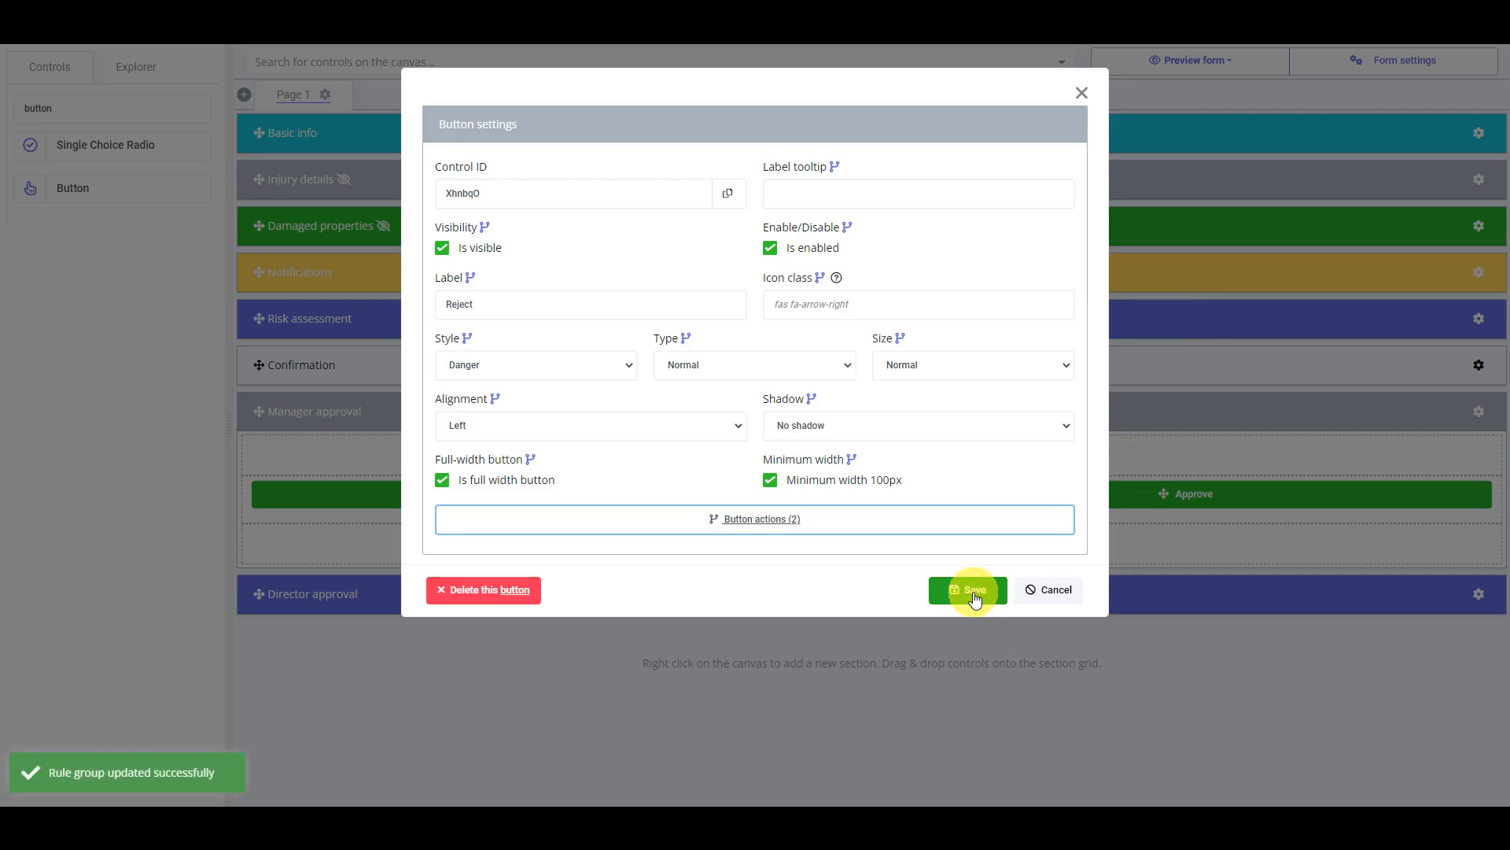
pyautogui.click(973, 592)
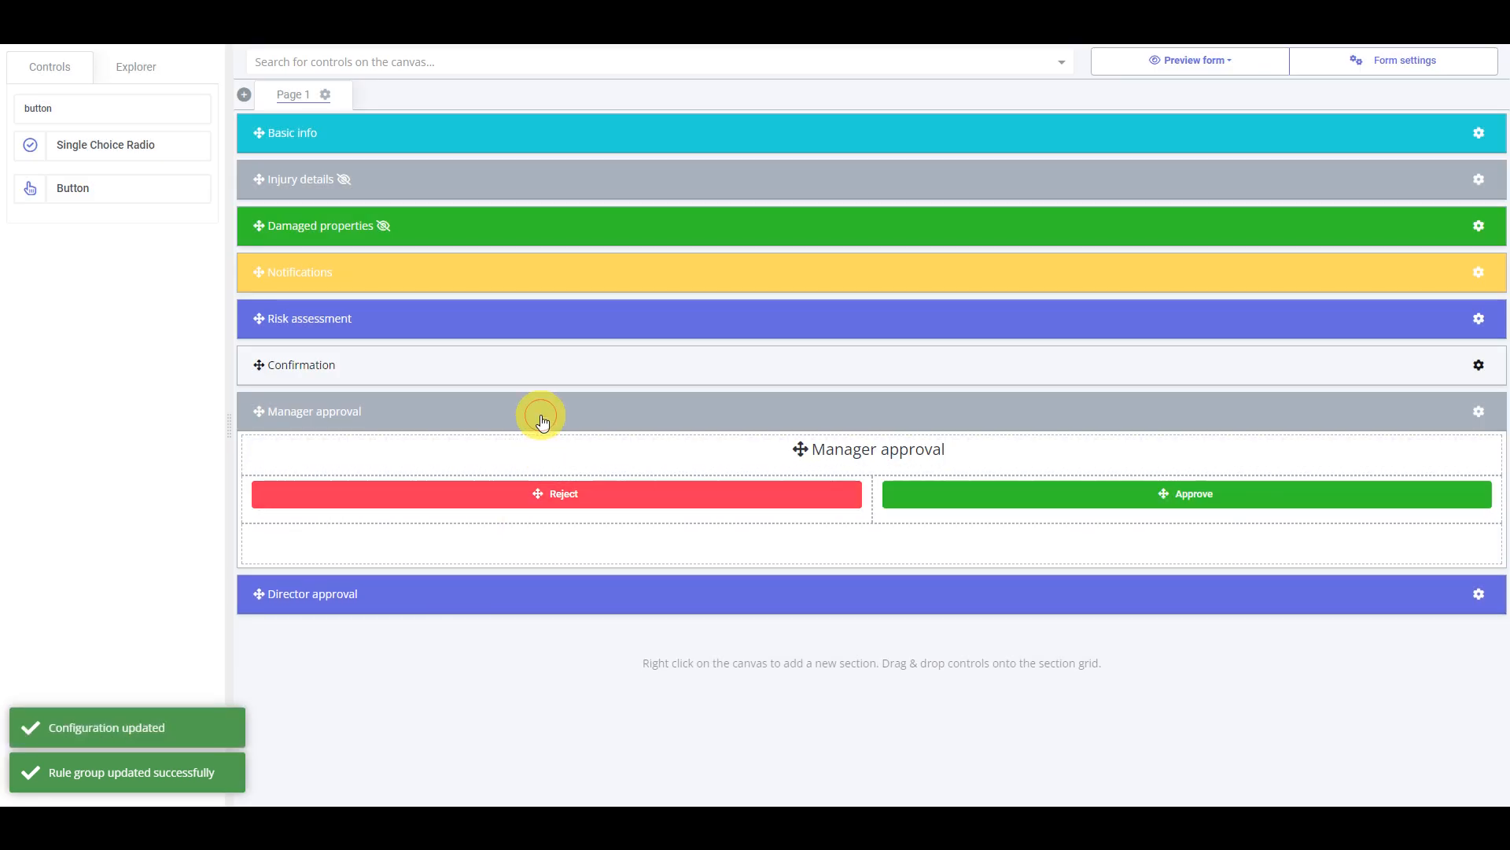
# Collapse Manager approval, expand Director approval, and add a button labelled Reject in the empty cell beside Approve
pyautogui.click(541, 416)
pyautogui.click(729, 464)
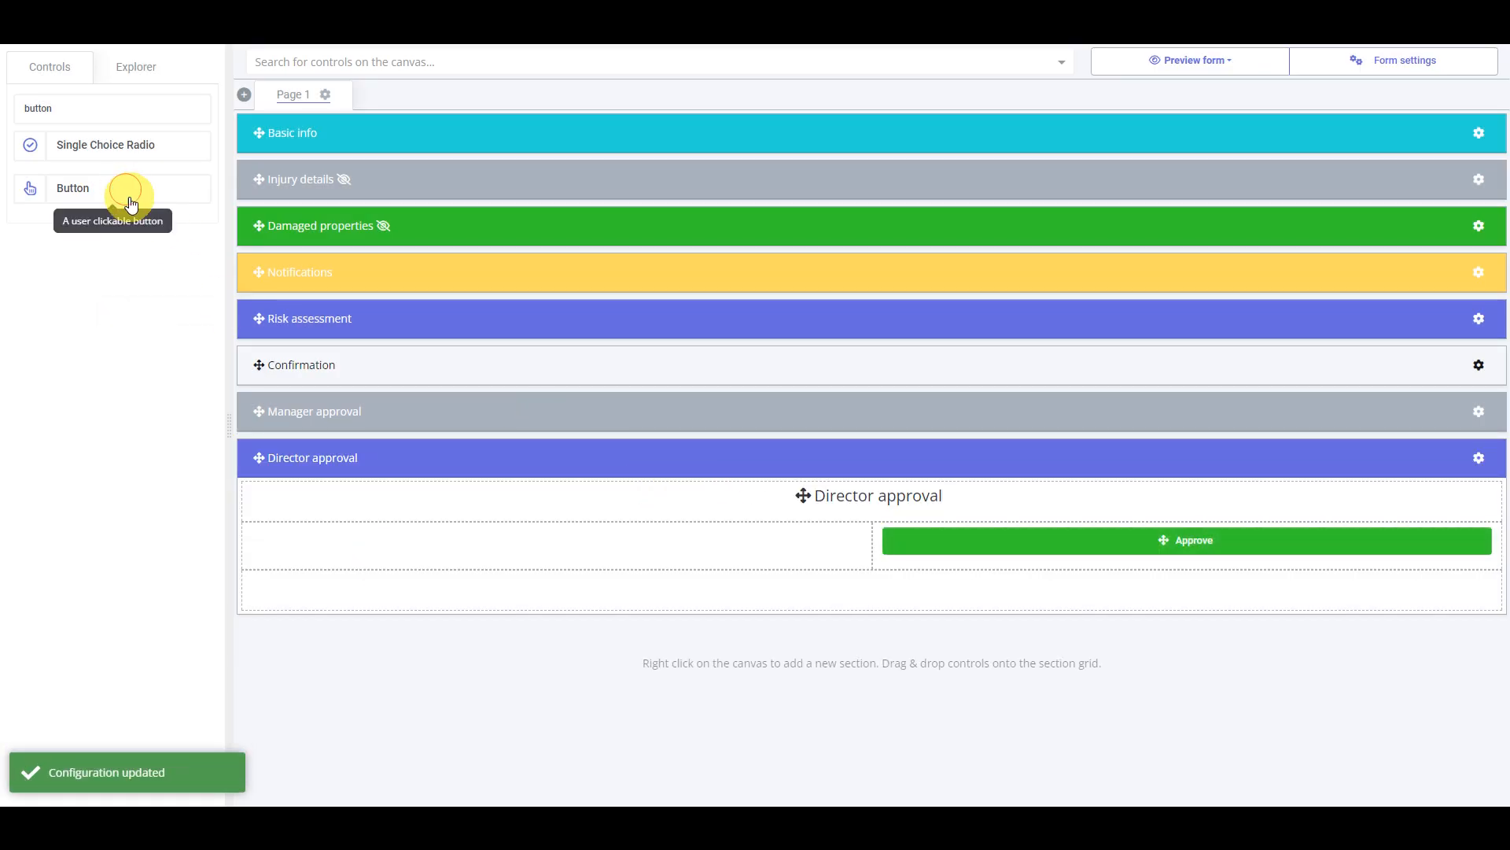
pyautogui.moveTo(130, 204); pyautogui.dragTo(559, 566)
pyautogui.click(597, 541)
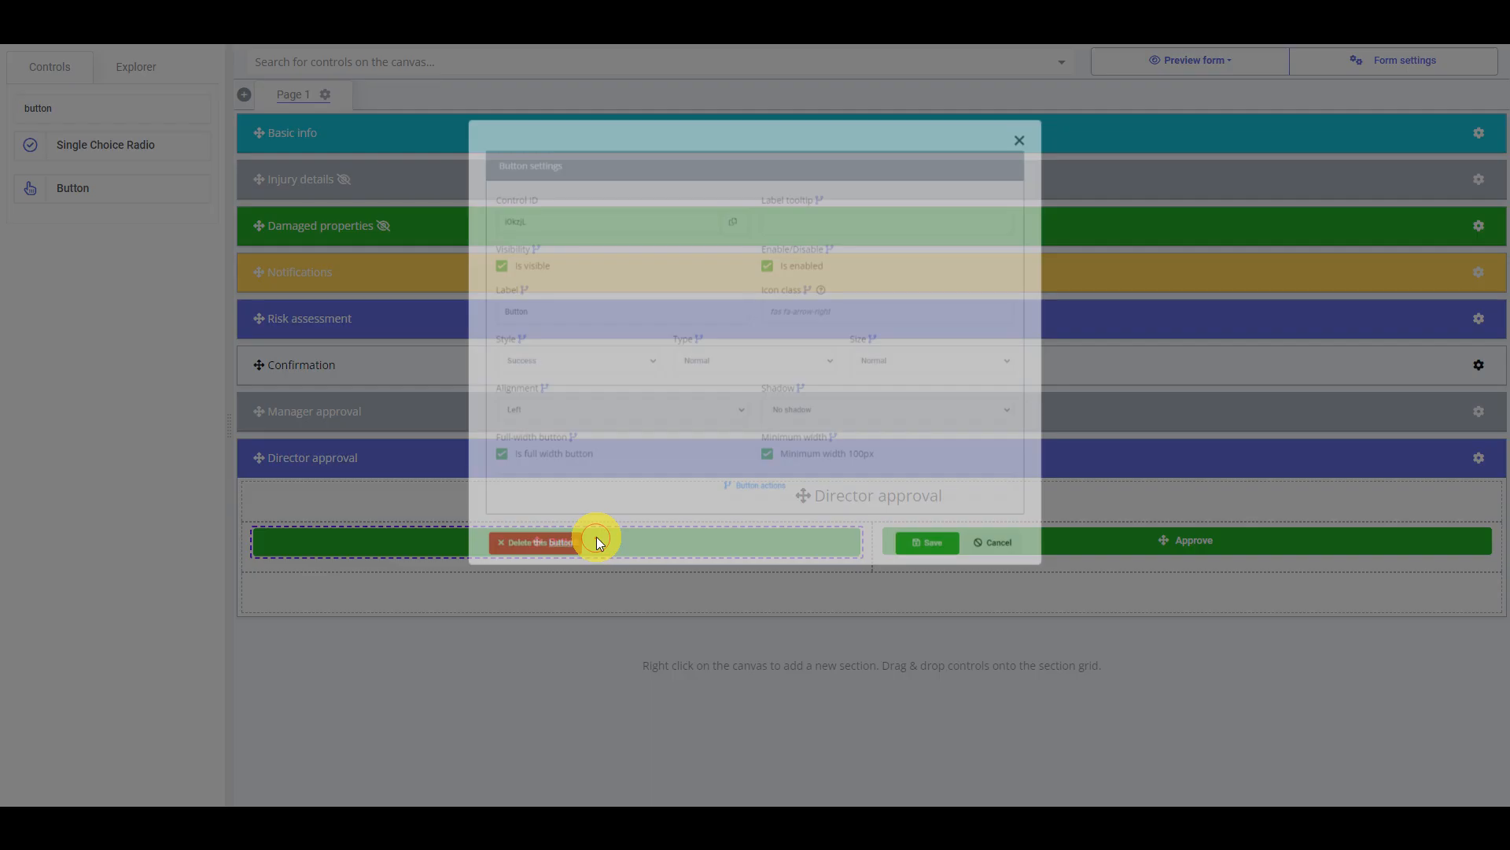
pyautogui.doubleClick(496, 304)
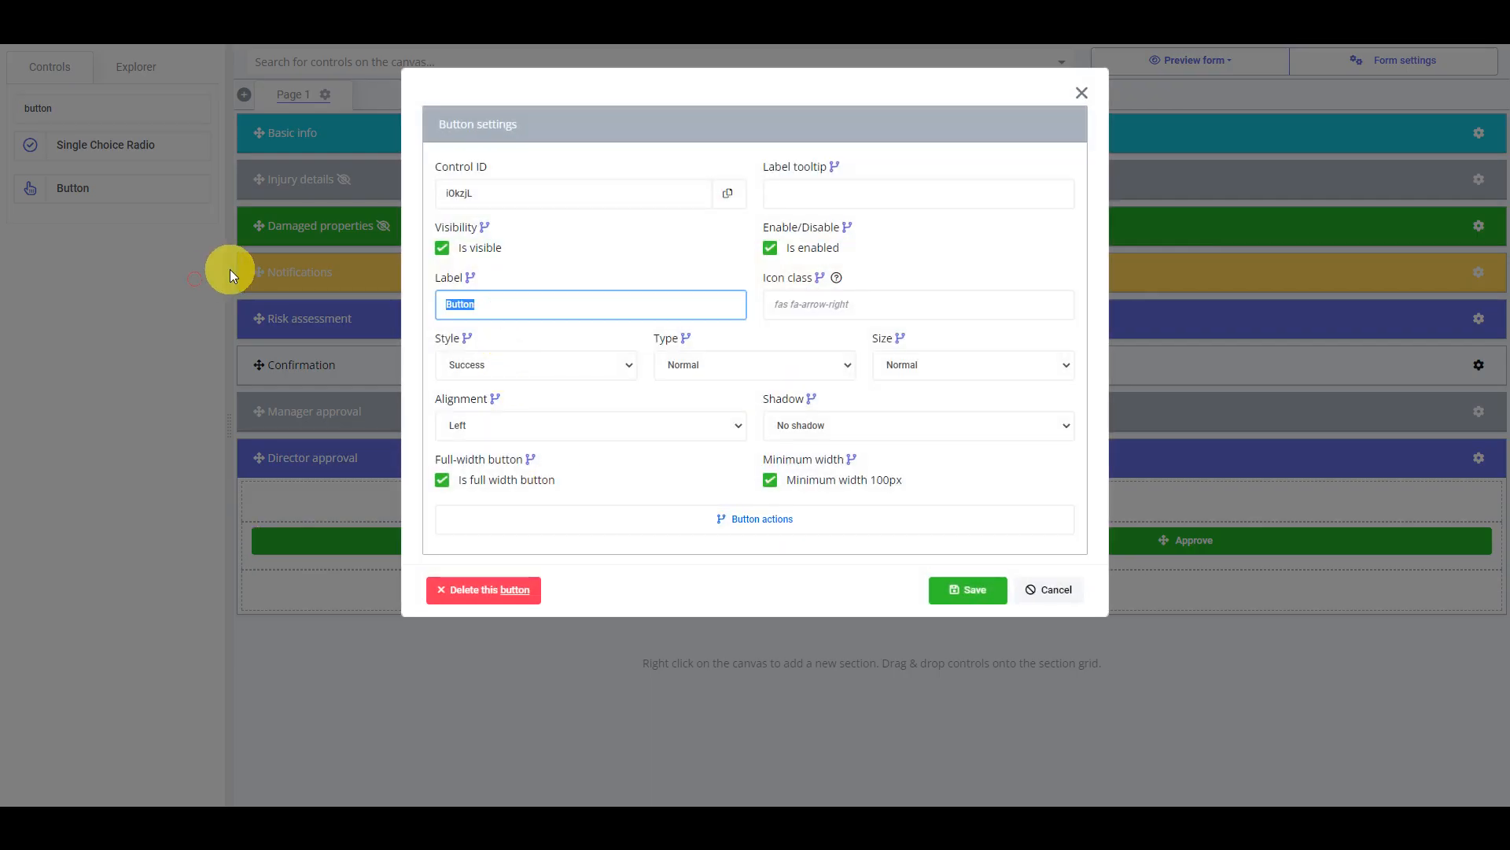
pyautogui.write('Rejecte')
# Give the director's Reject button an action that sets the approval_status form variable to the static value rejected
pyautogui.click(782, 521)
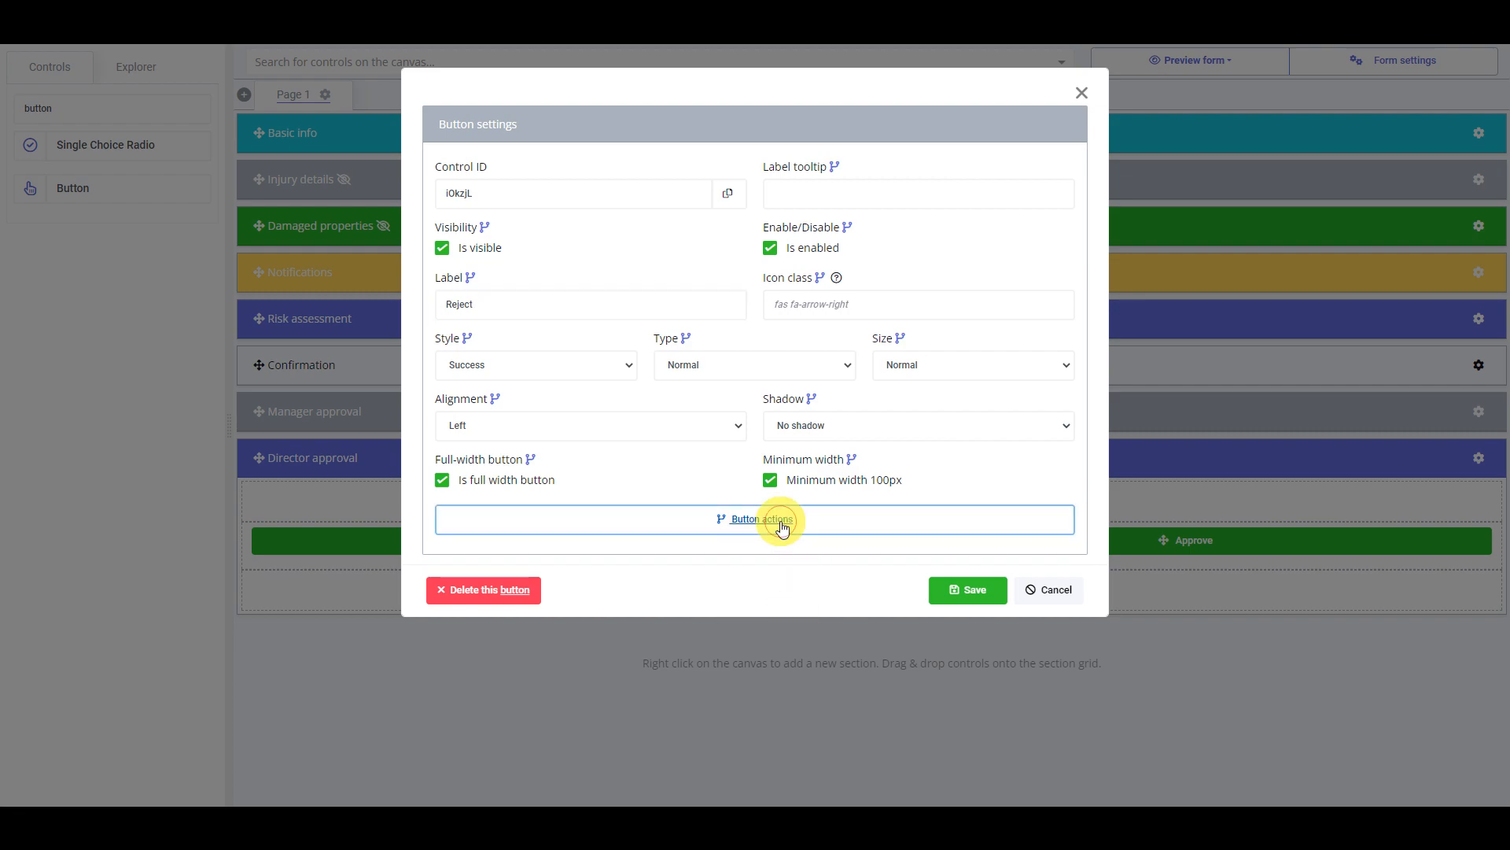
pyautogui.click(758, 126)
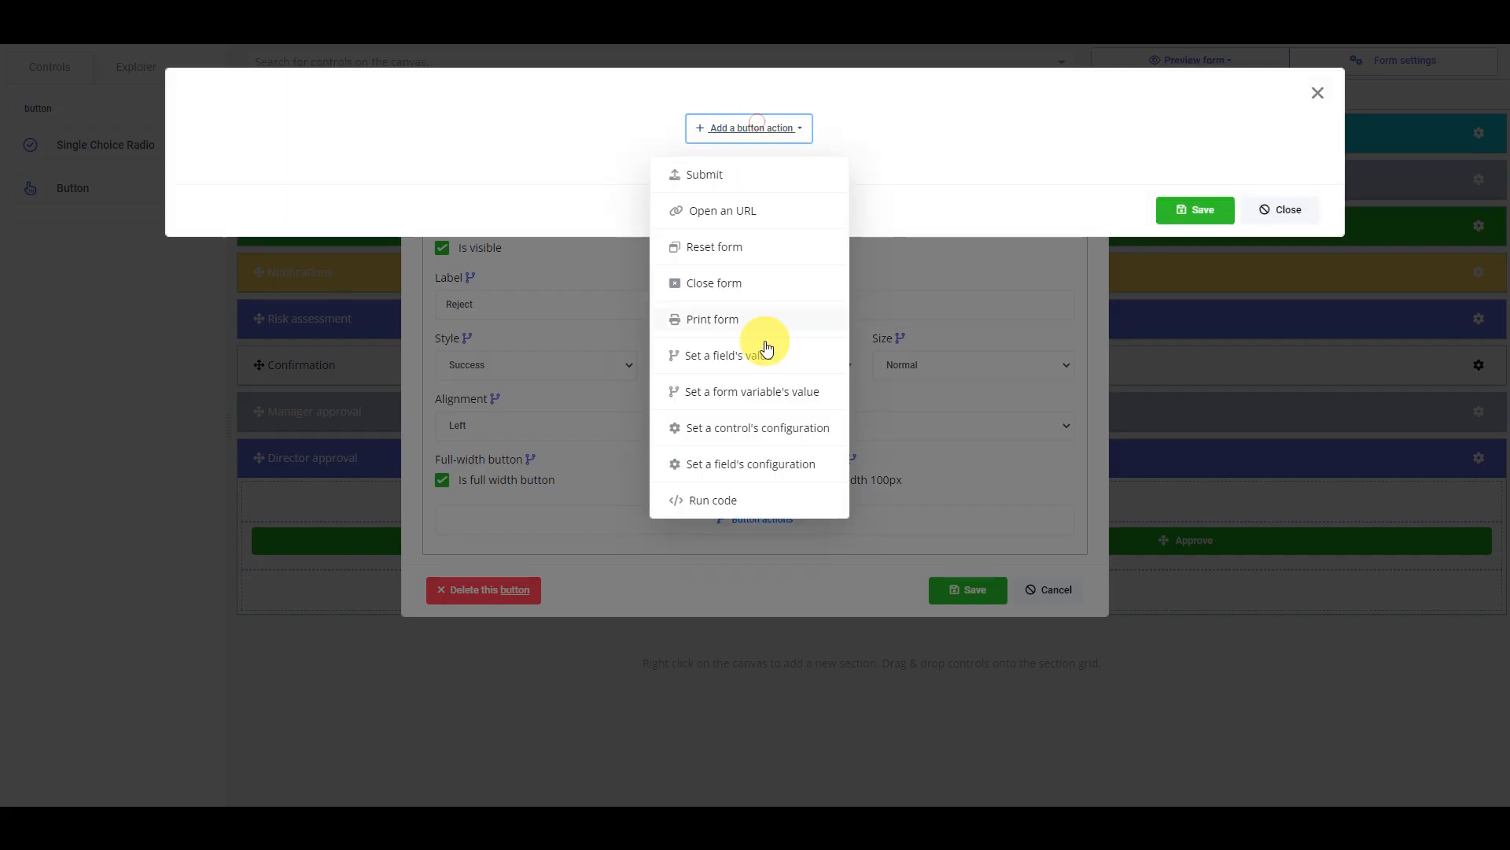
pyautogui.click(797, 400)
pyautogui.click(718, 136)
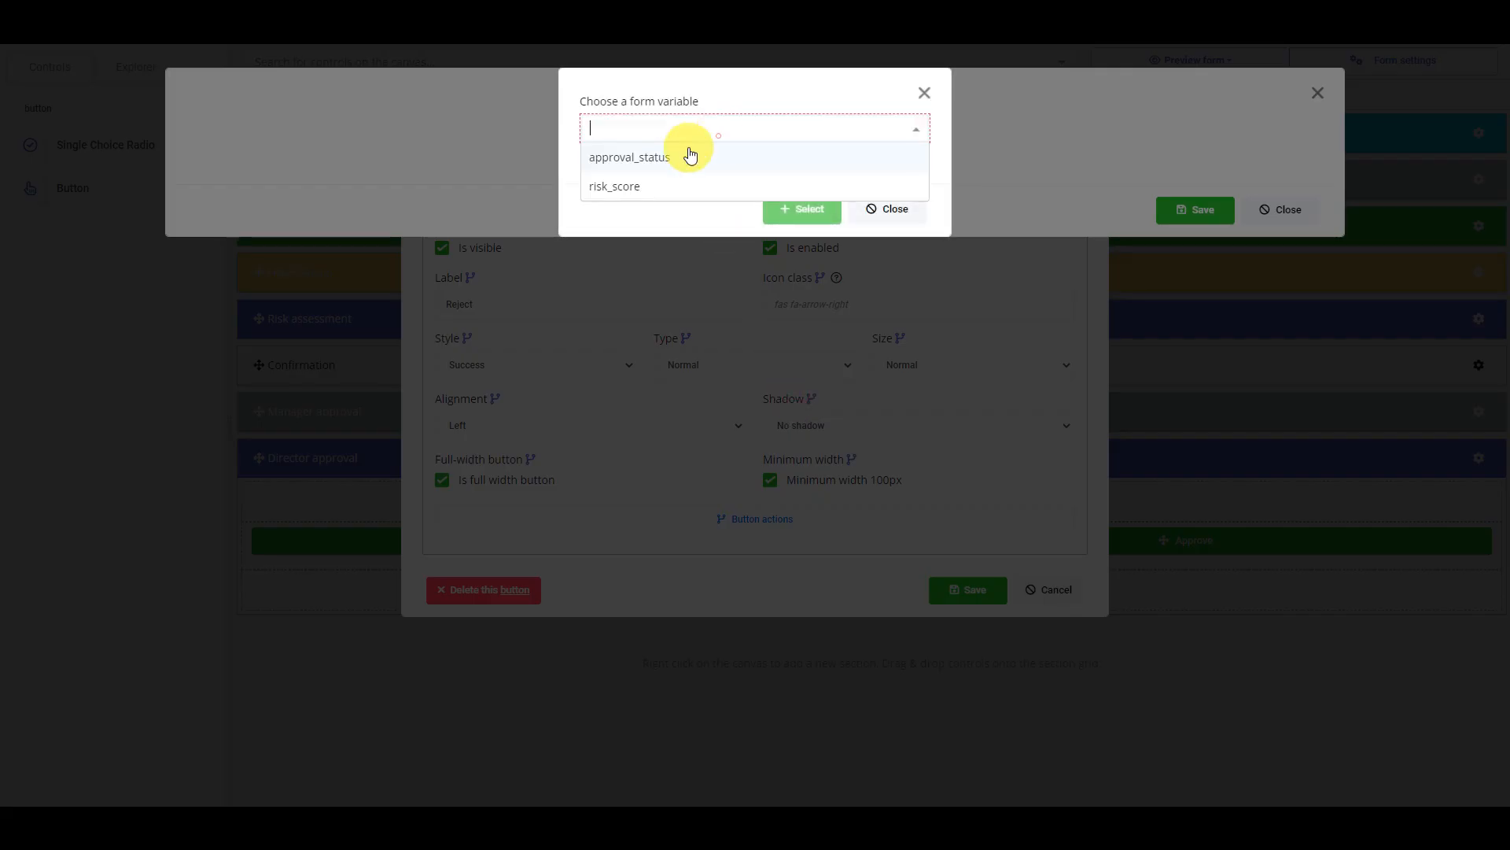
pyautogui.click(688, 155)
pyautogui.click(784, 211)
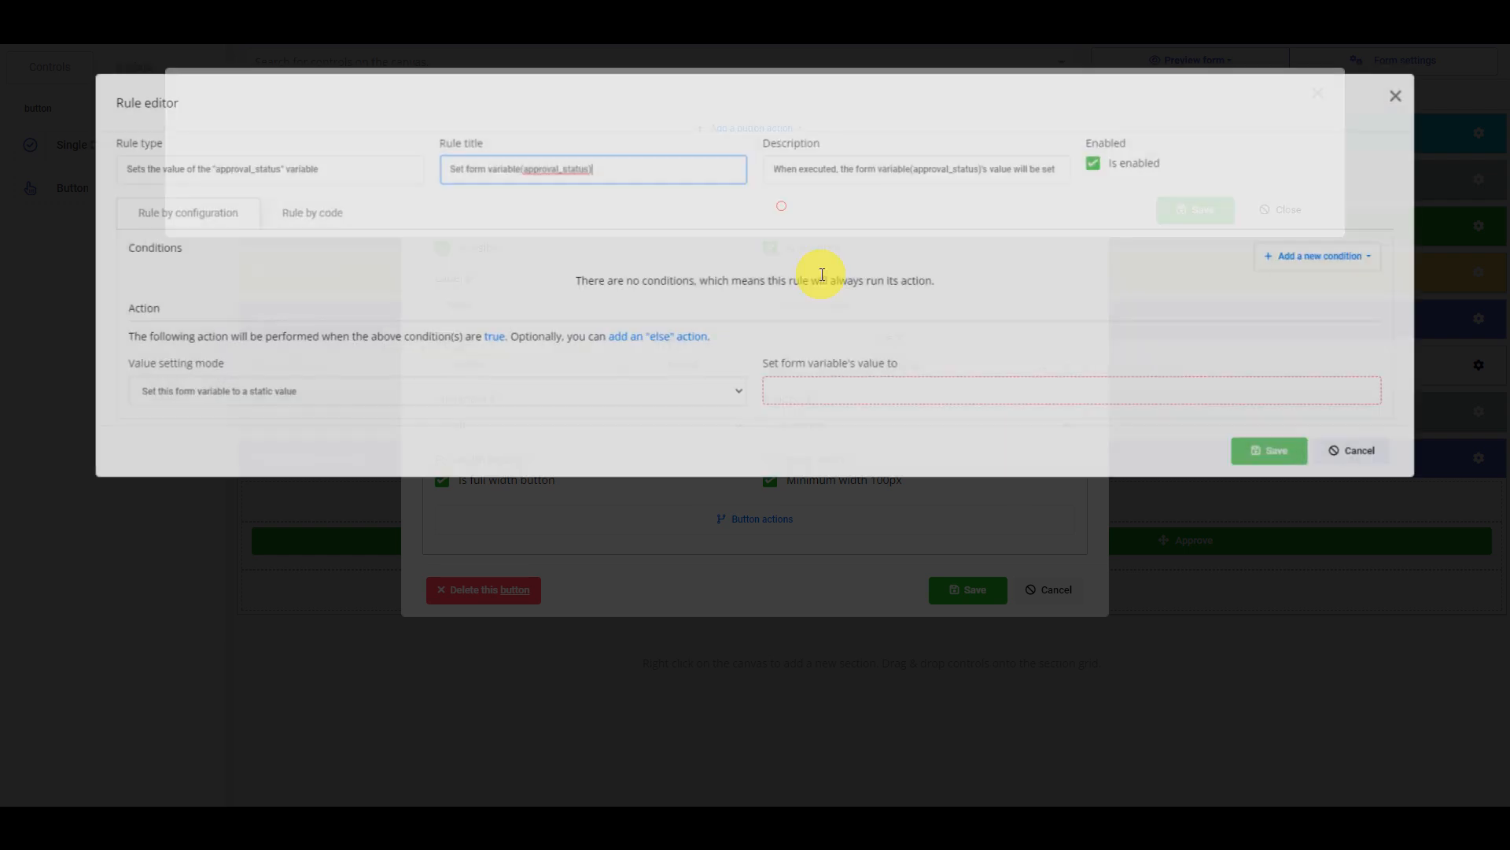
pyautogui.click(826, 398)
pyautogui.write('rejected')
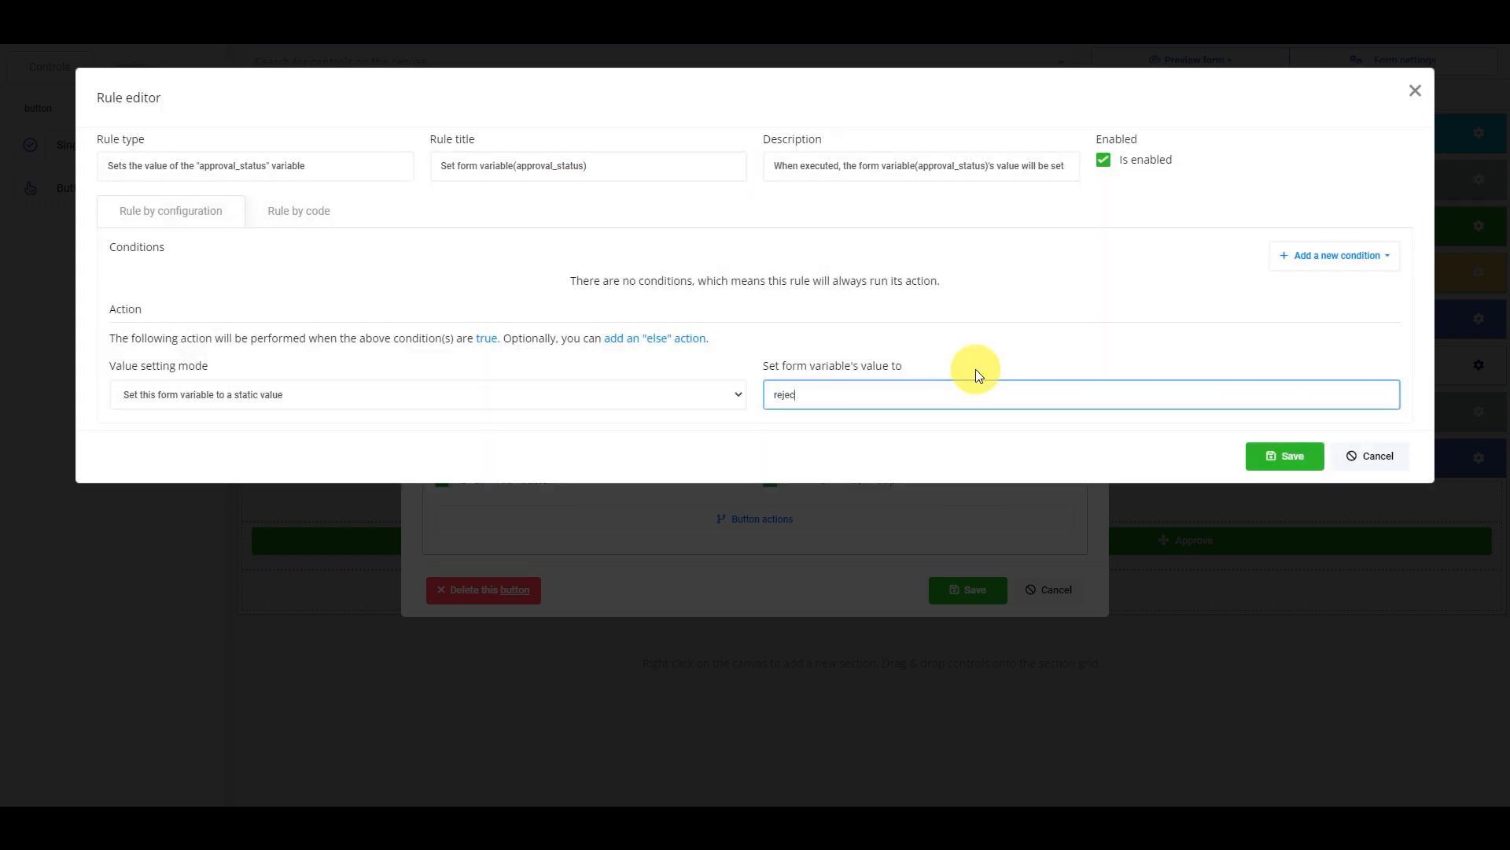
pyautogui.click(1326, 469)
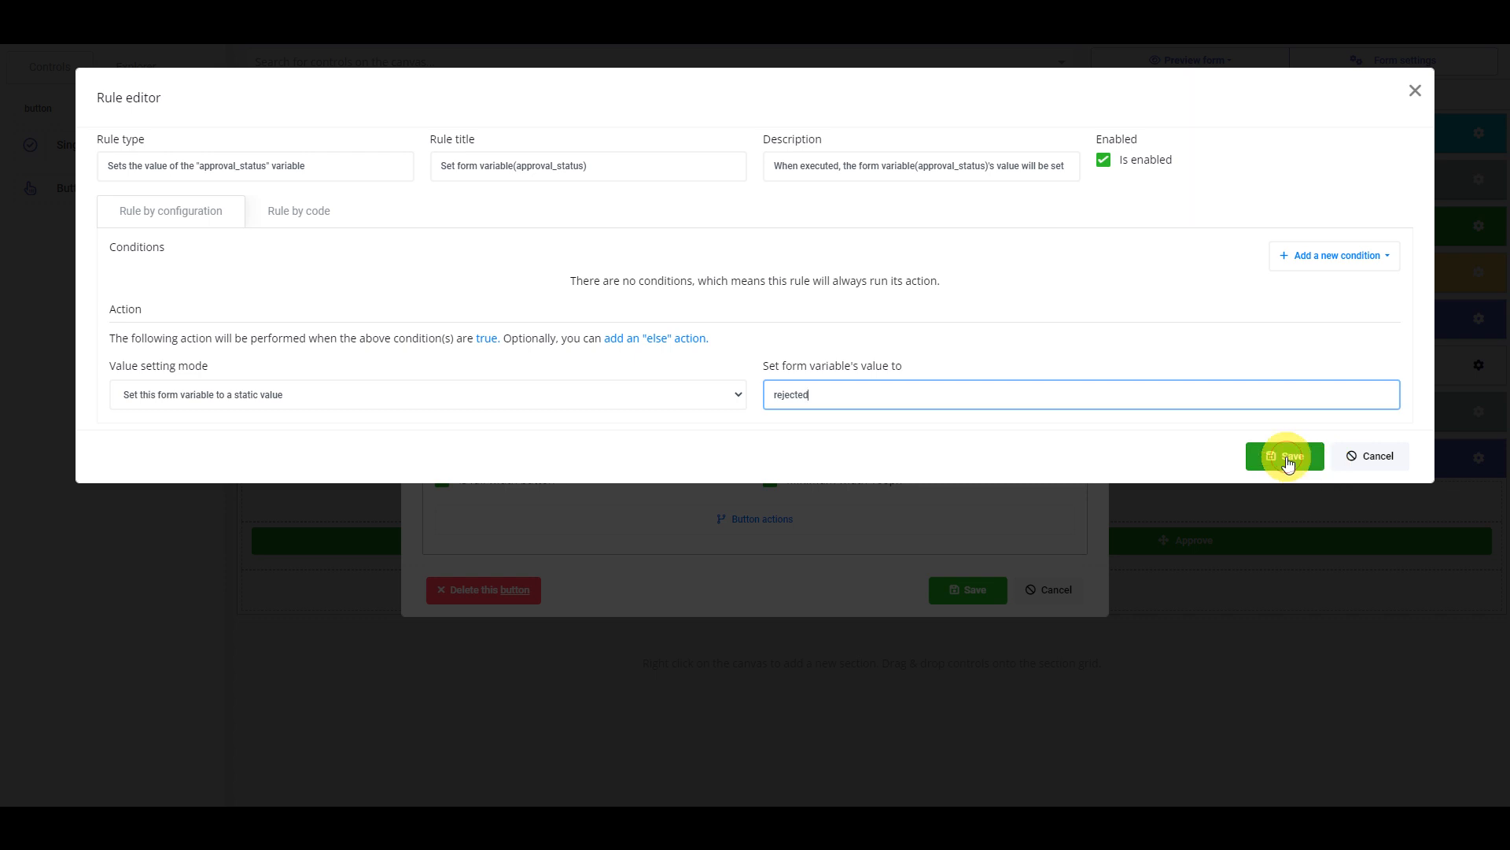
# Add a Submit action to the director's Reject button and save its actions and settings
pyautogui.click(1020, 129)
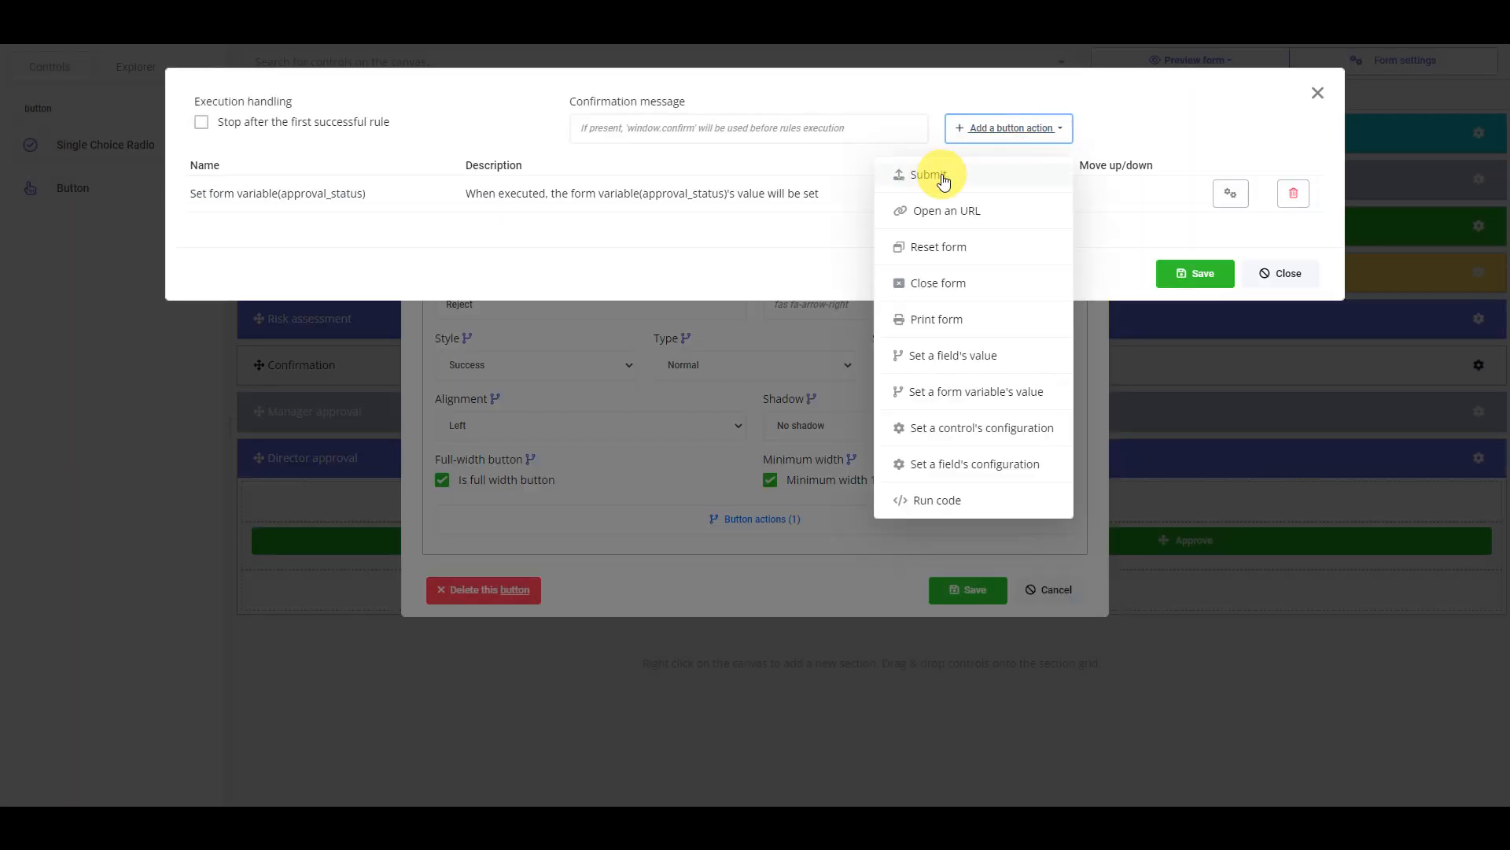
pyautogui.click(990, 177)
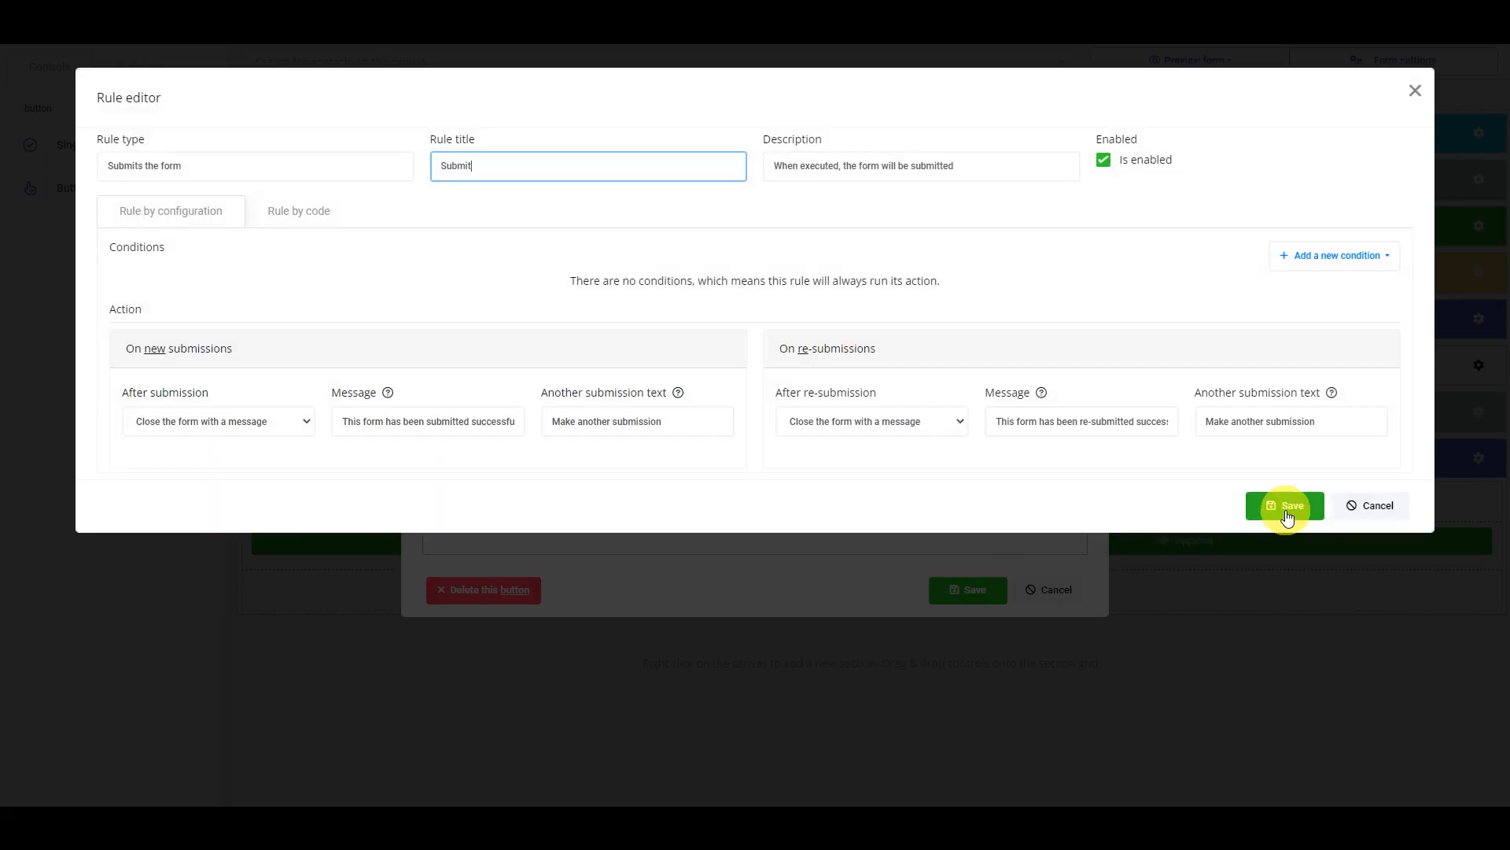
pyautogui.click(1286, 507)
pyautogui.click(1195, 310)
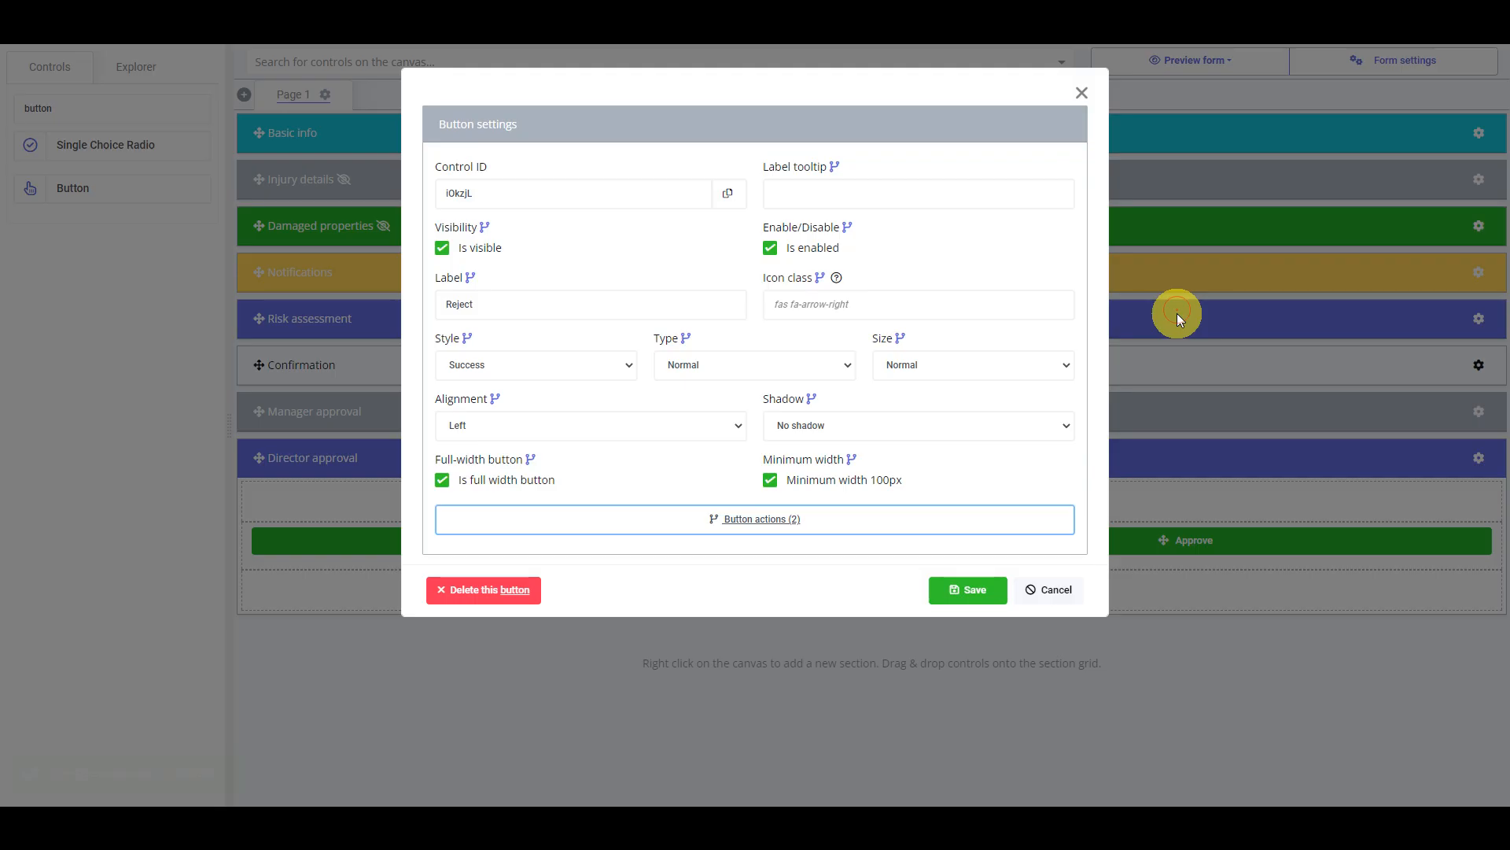
pyautogui.click(968, 595)
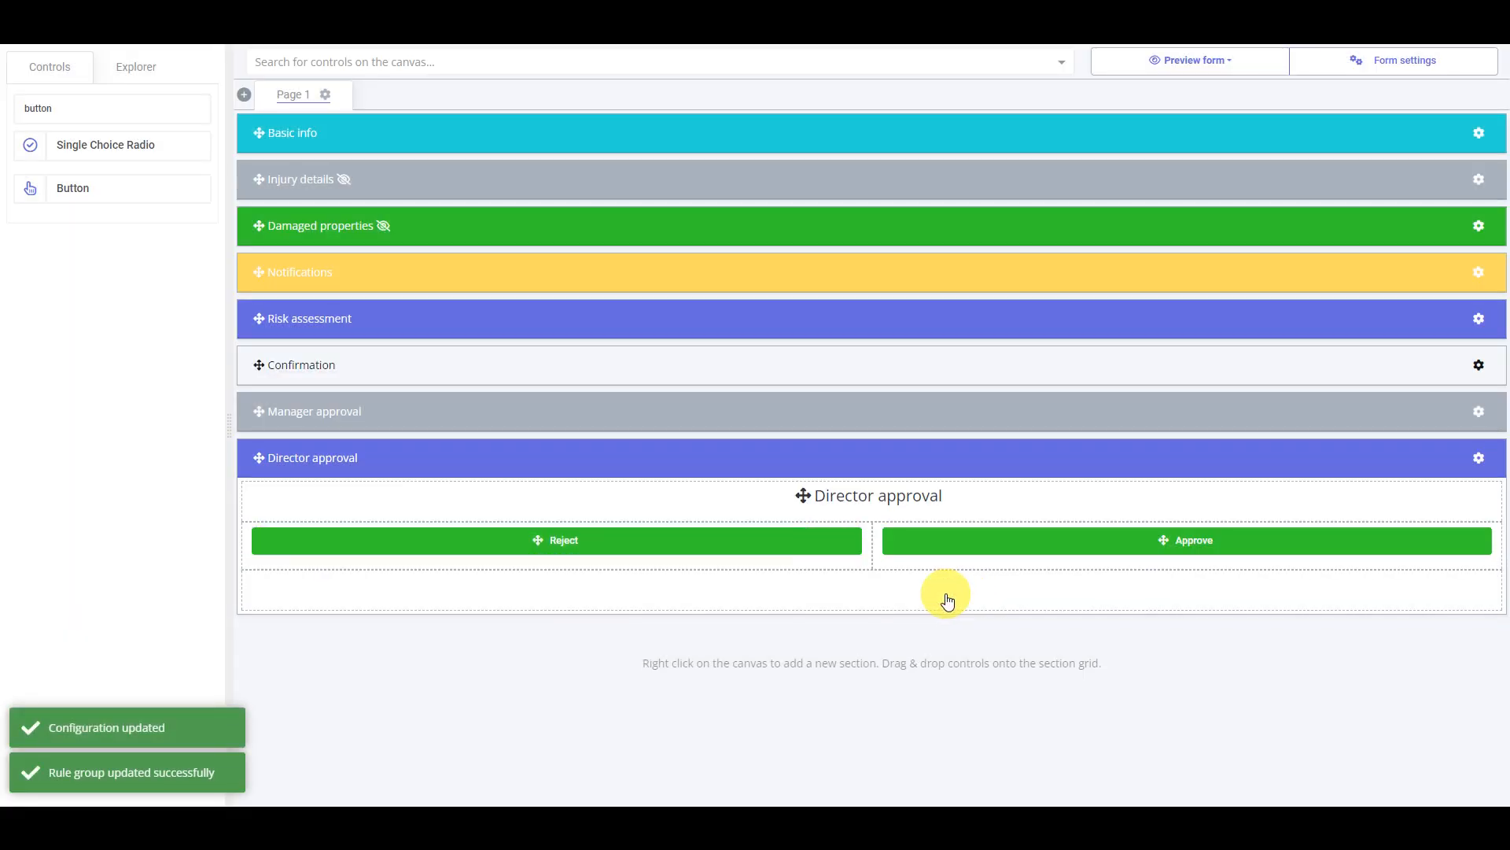
# Change the director's Reject button style to Danger and save the button settings
pyautogui.click(791, 552)
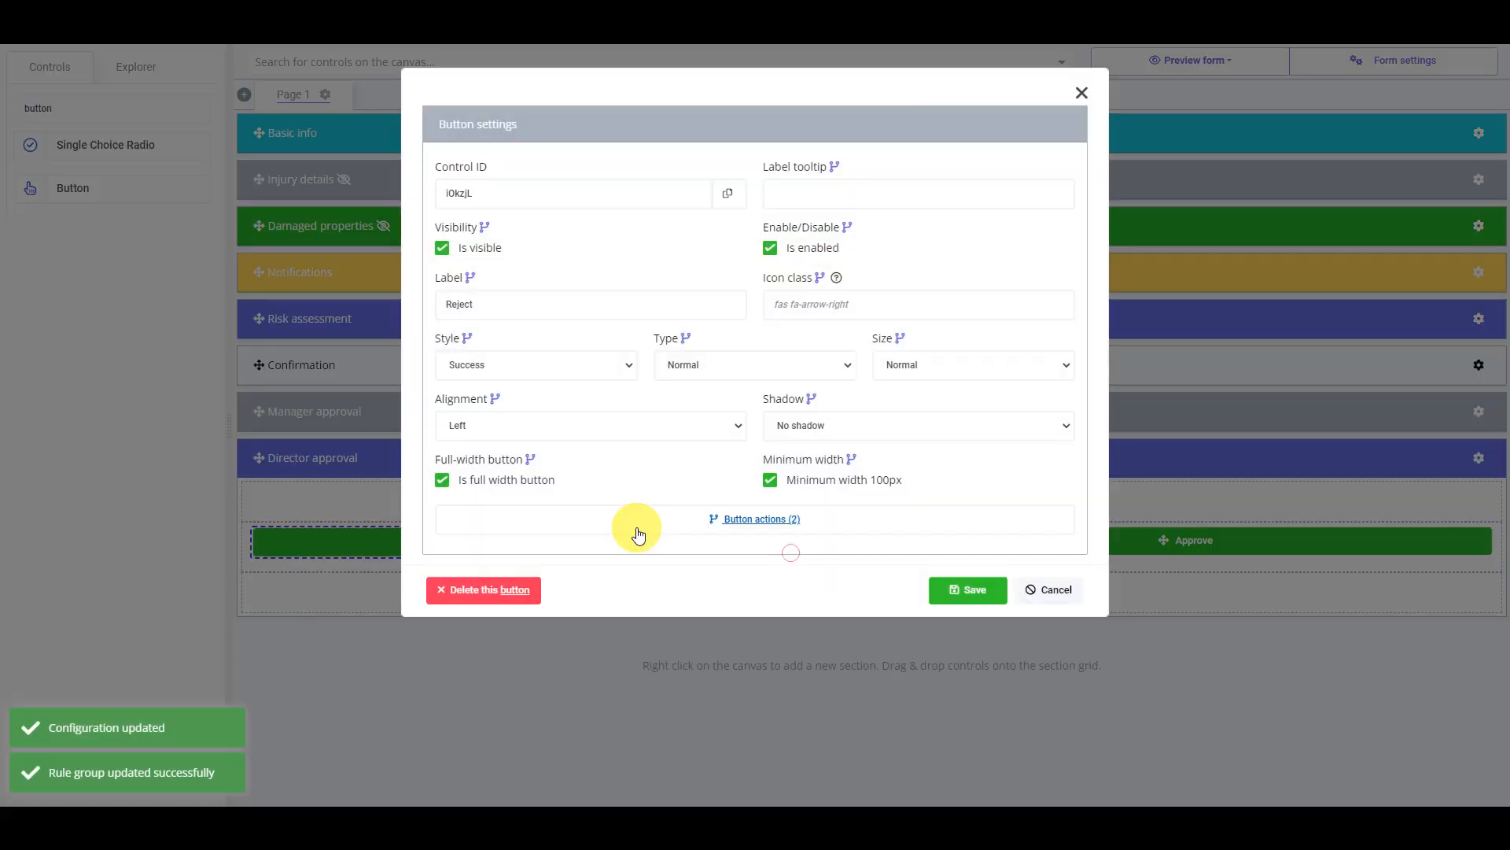
pyautogui.click(519, 376)
pyautogui.click(482, 428)
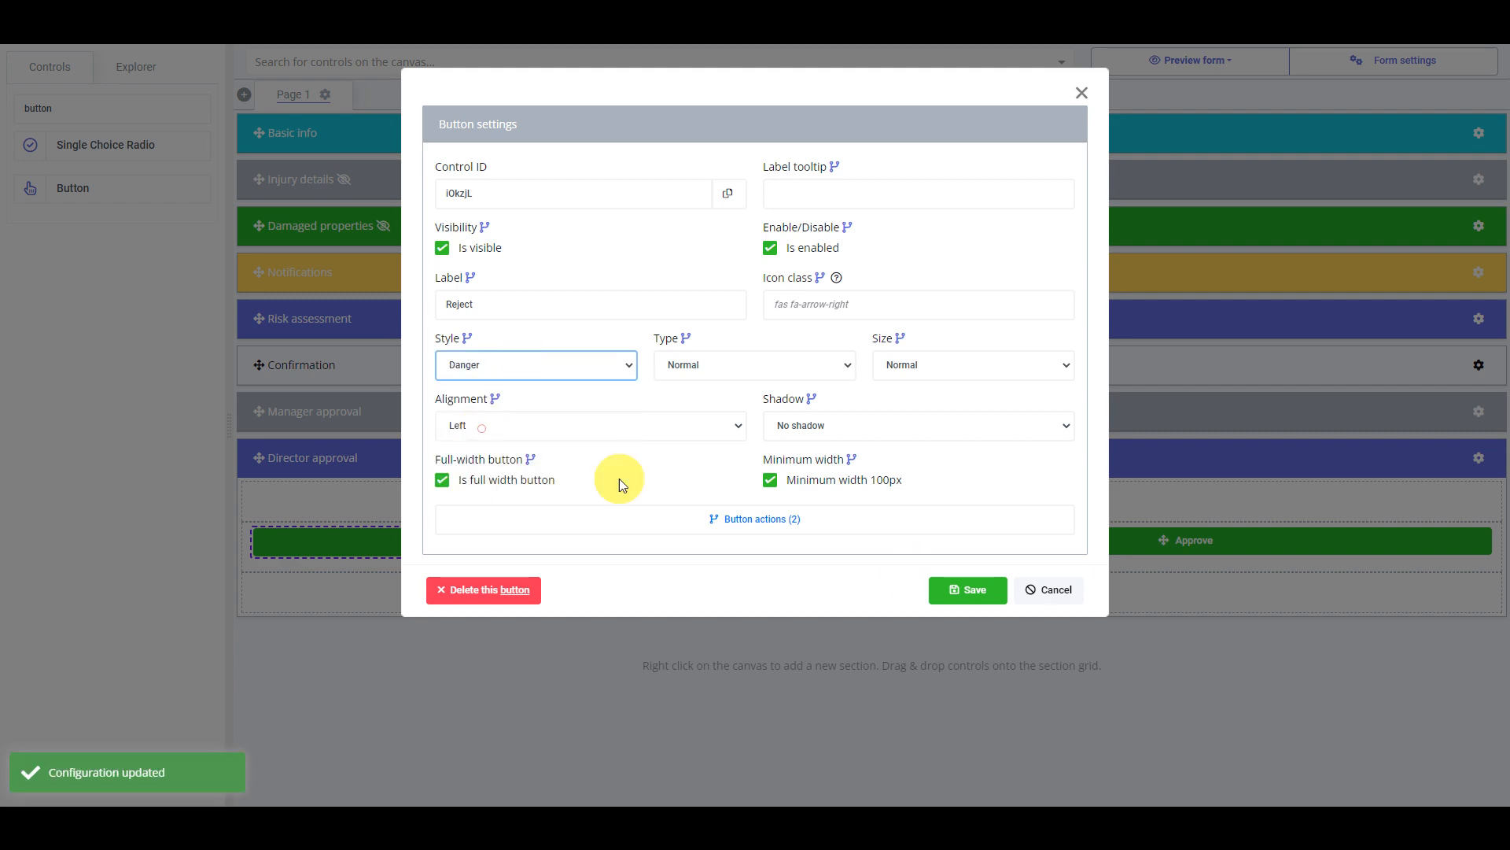
pyautogui.click(961, 595)
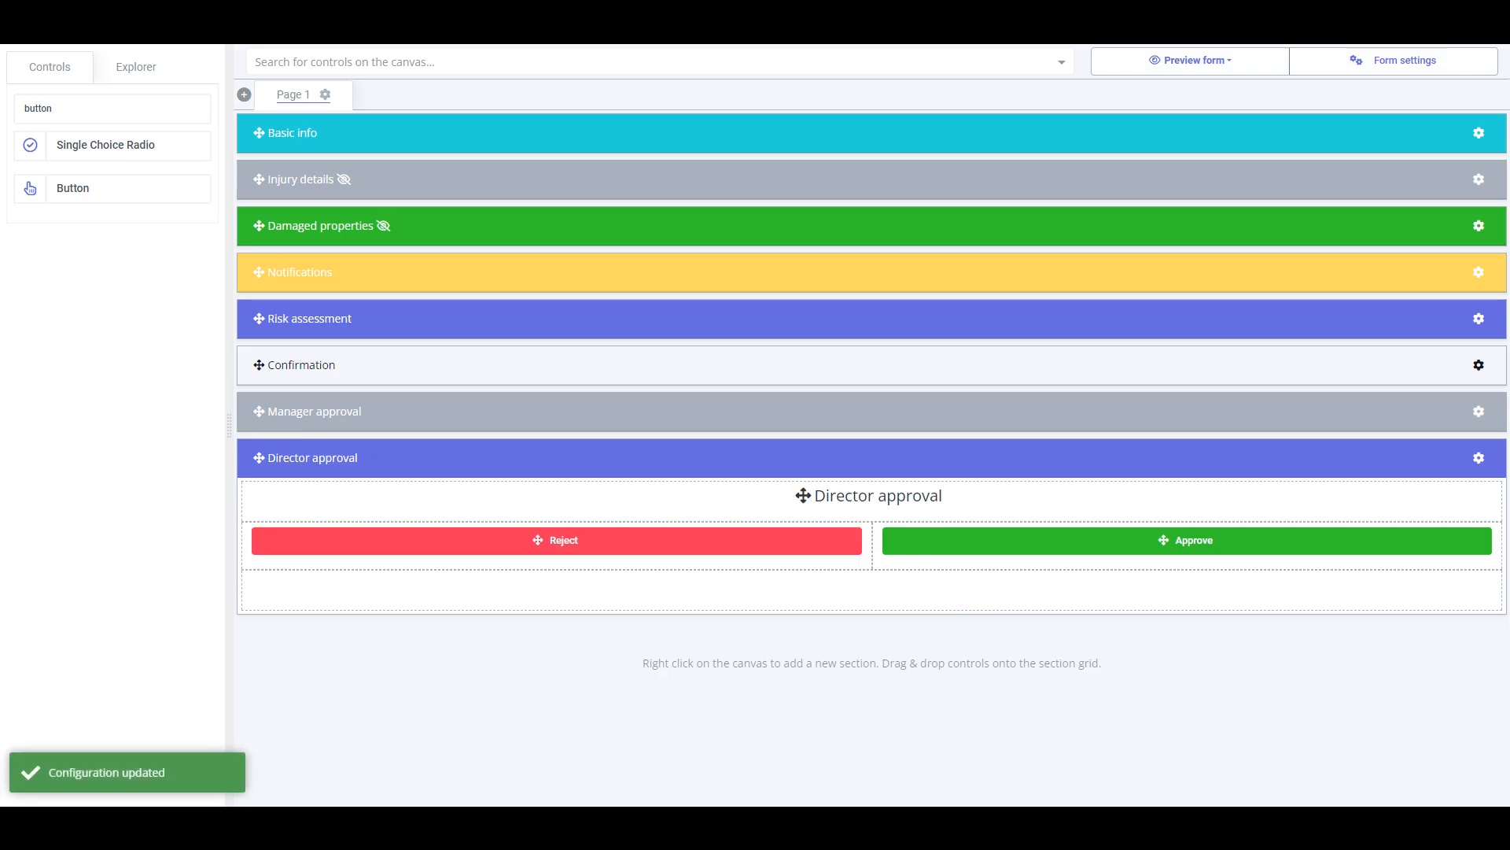
# Preview the form, confirm the details are correct, submit a test entry and close the preview
pyautogui.click(1189, 61)
pyautogui.click(1207, 173)
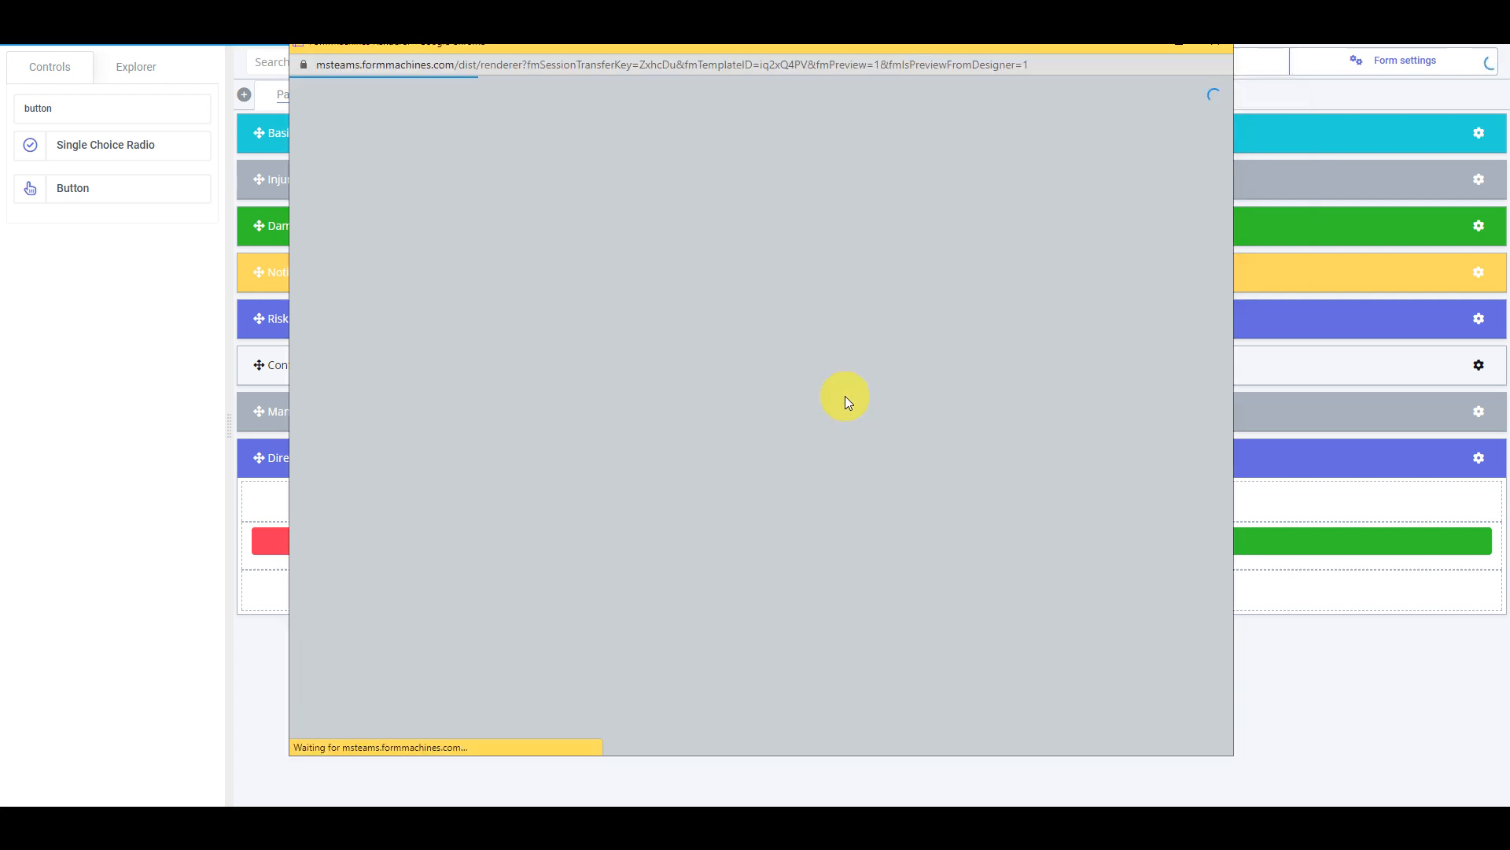
pyautogui.scroll(-3, 845, 395)
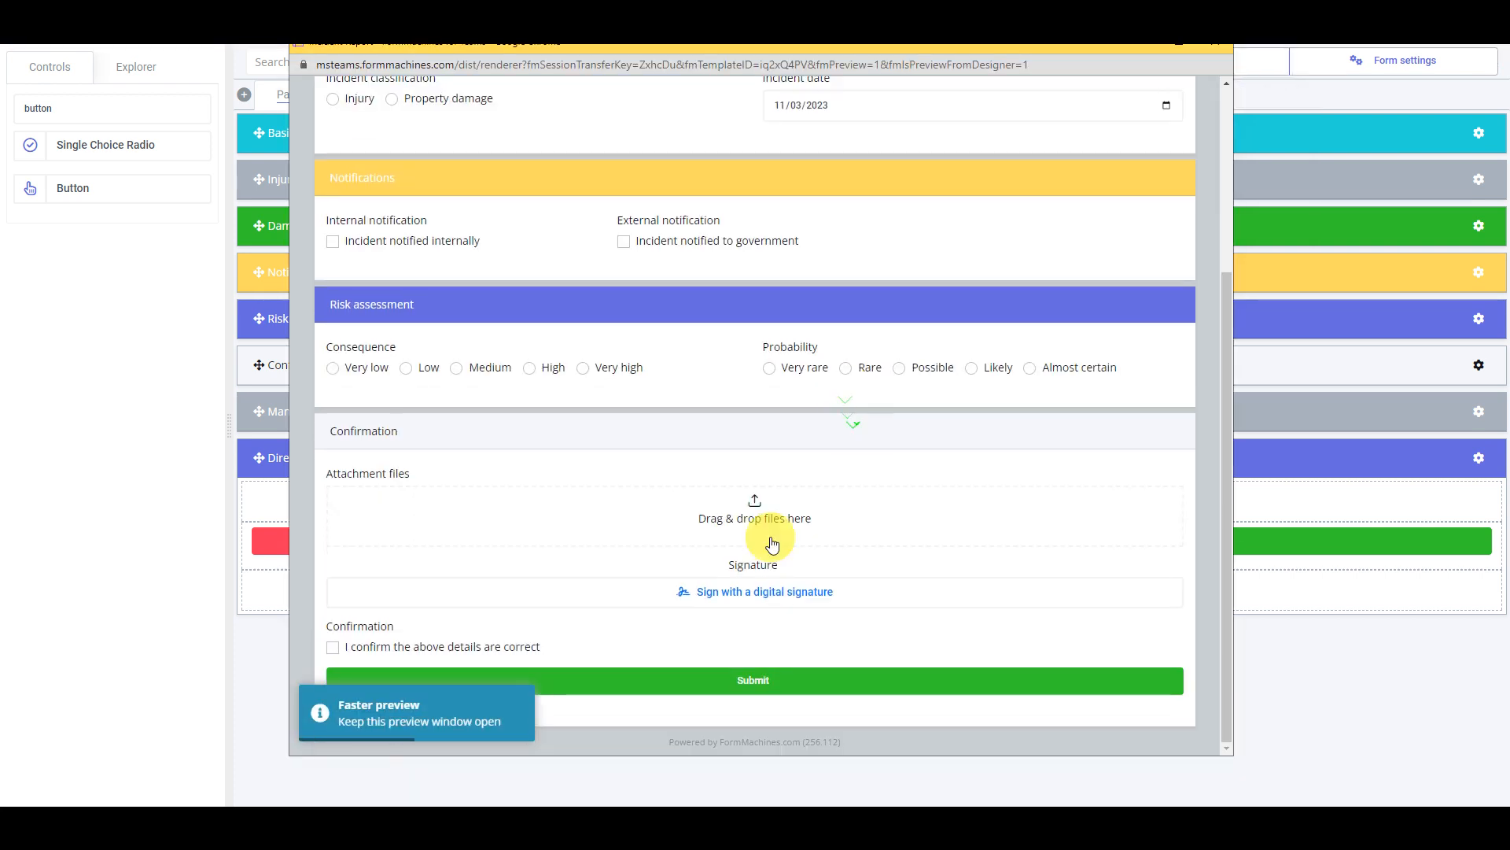
pyautogui.click(493, 646)
pyautogui.click(904, 681)
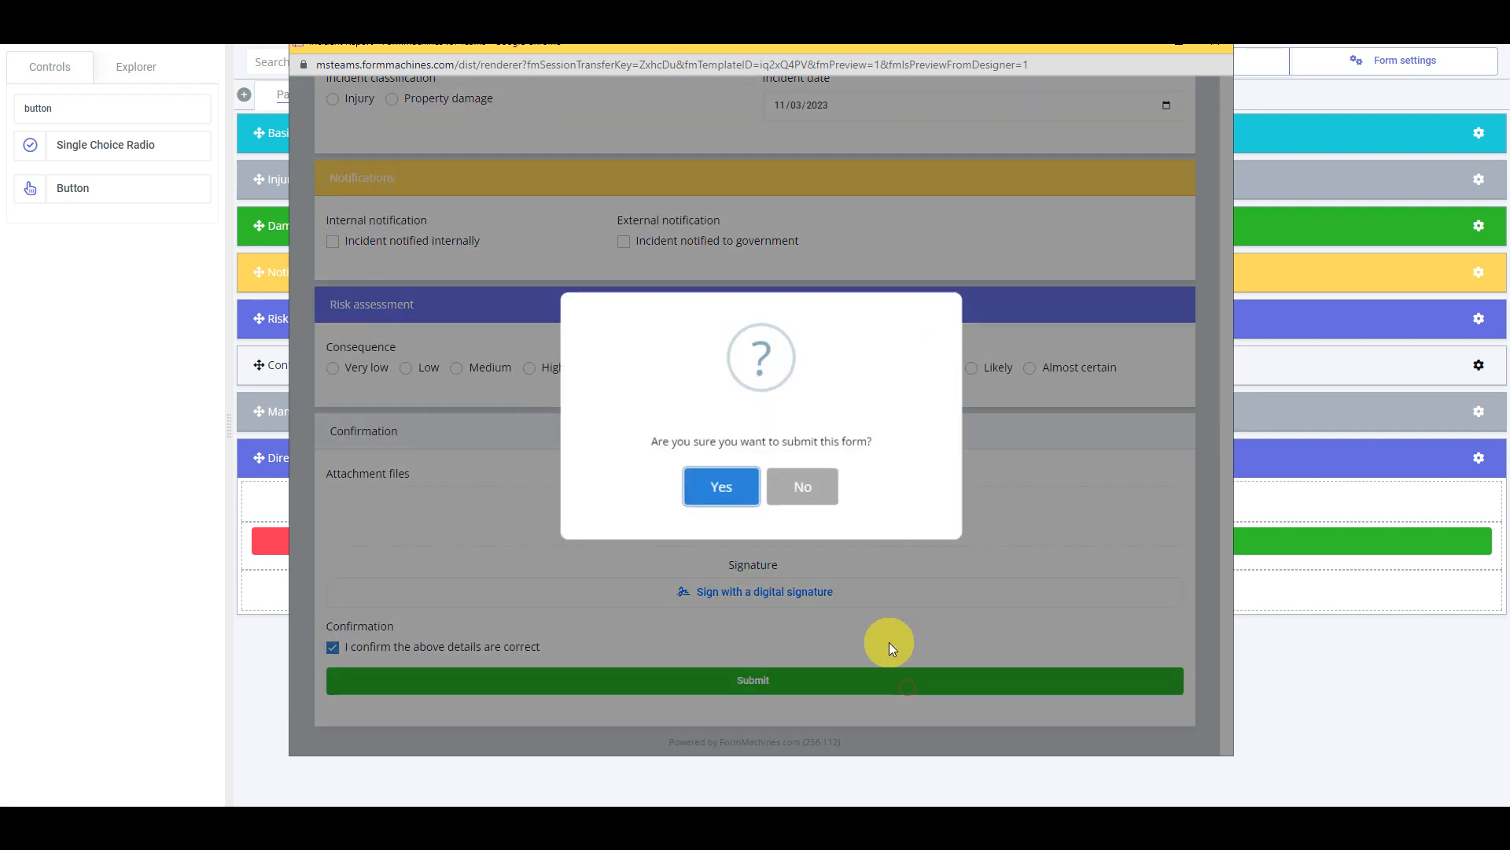
pyautogui.click(715, 488)
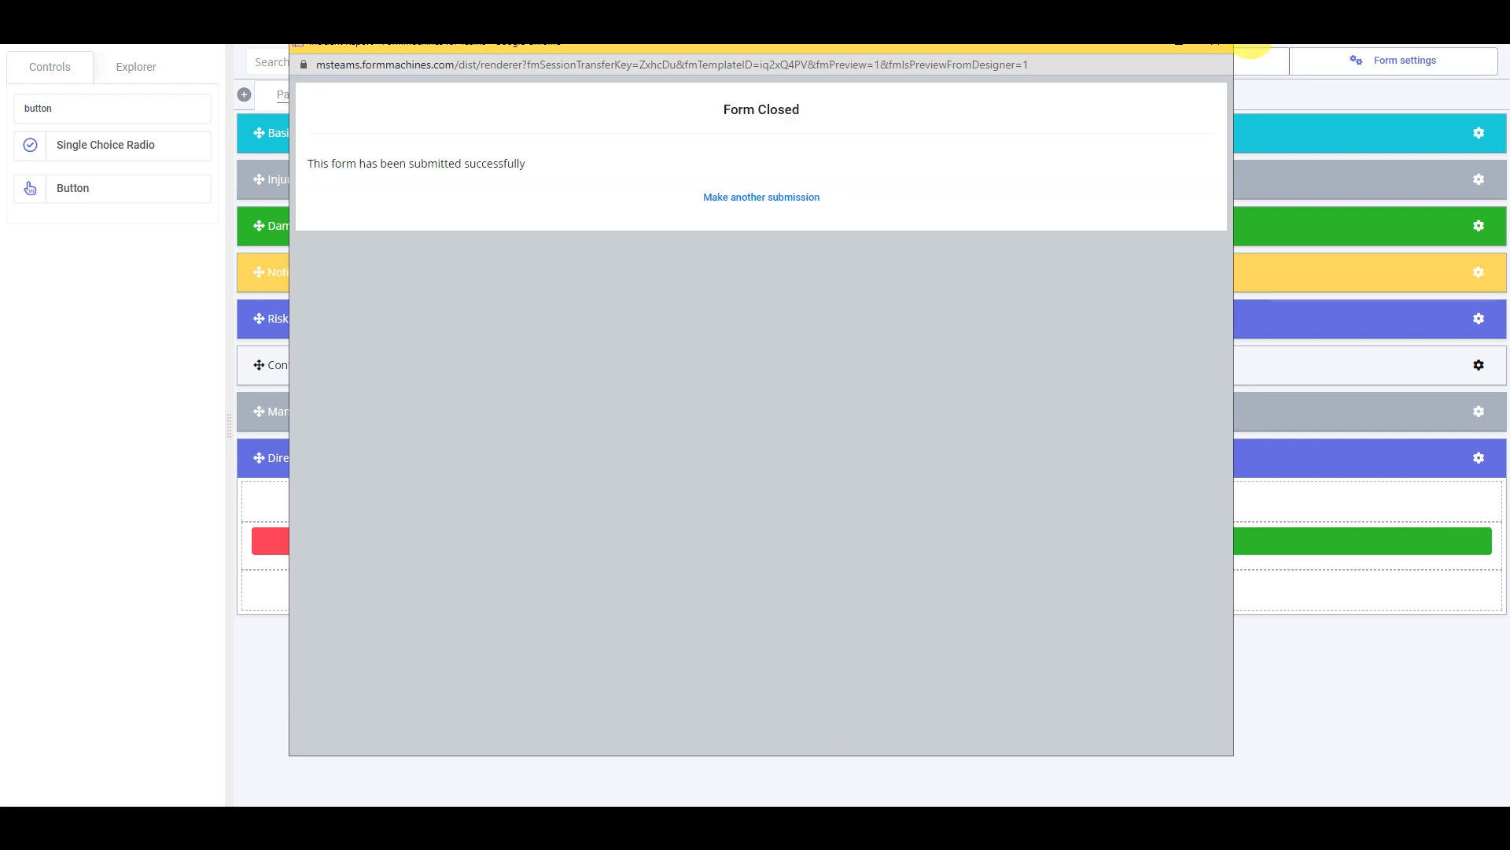
pyautogui.click(1216, 43)
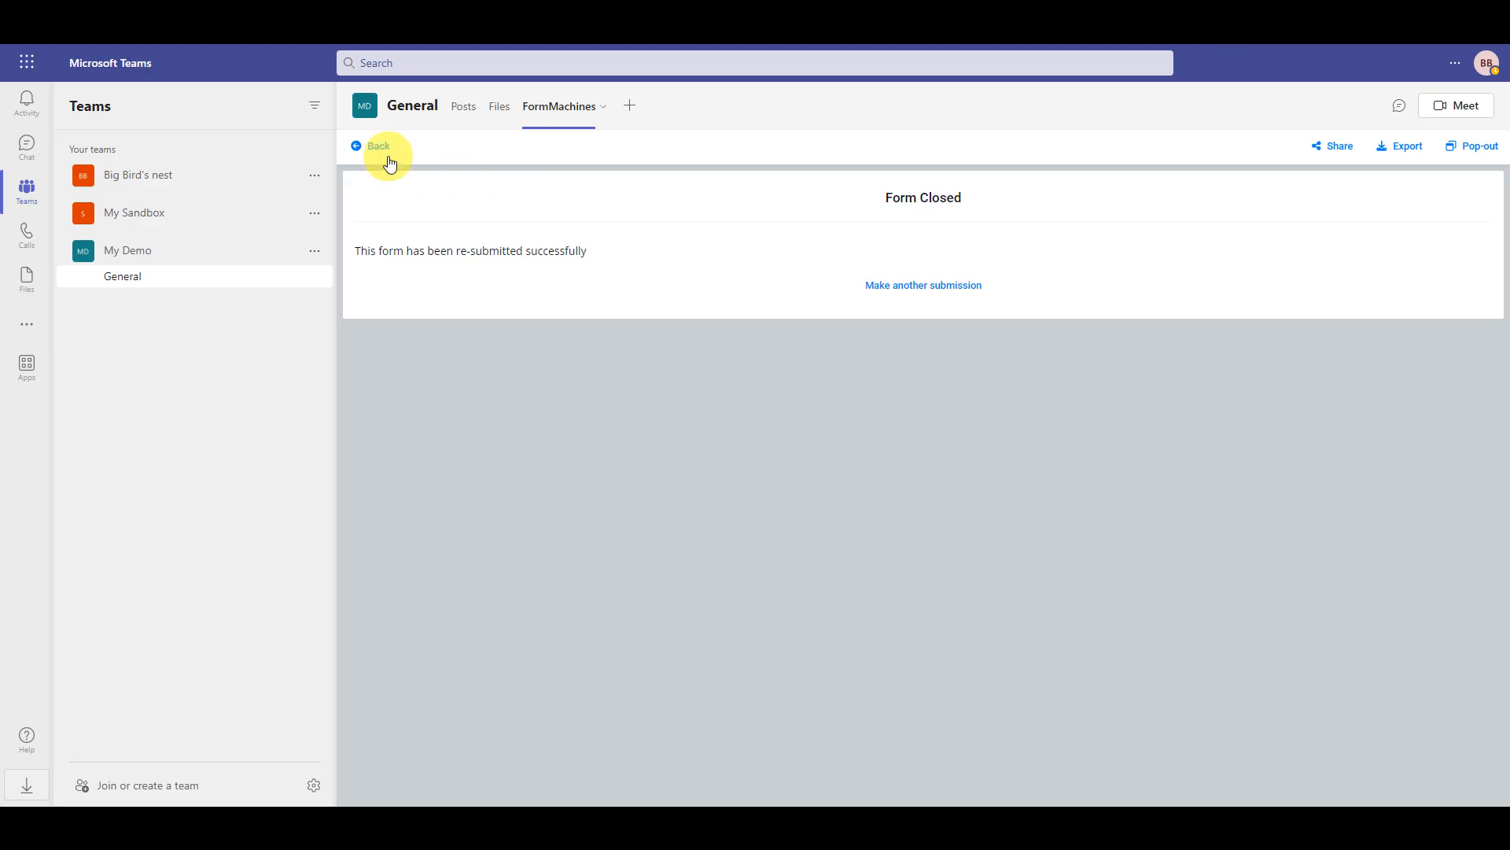
# Return to the submissions list in Microsoft Teams and open the newest submission to check its Manager approval section
pyautogui.click(381, 153)
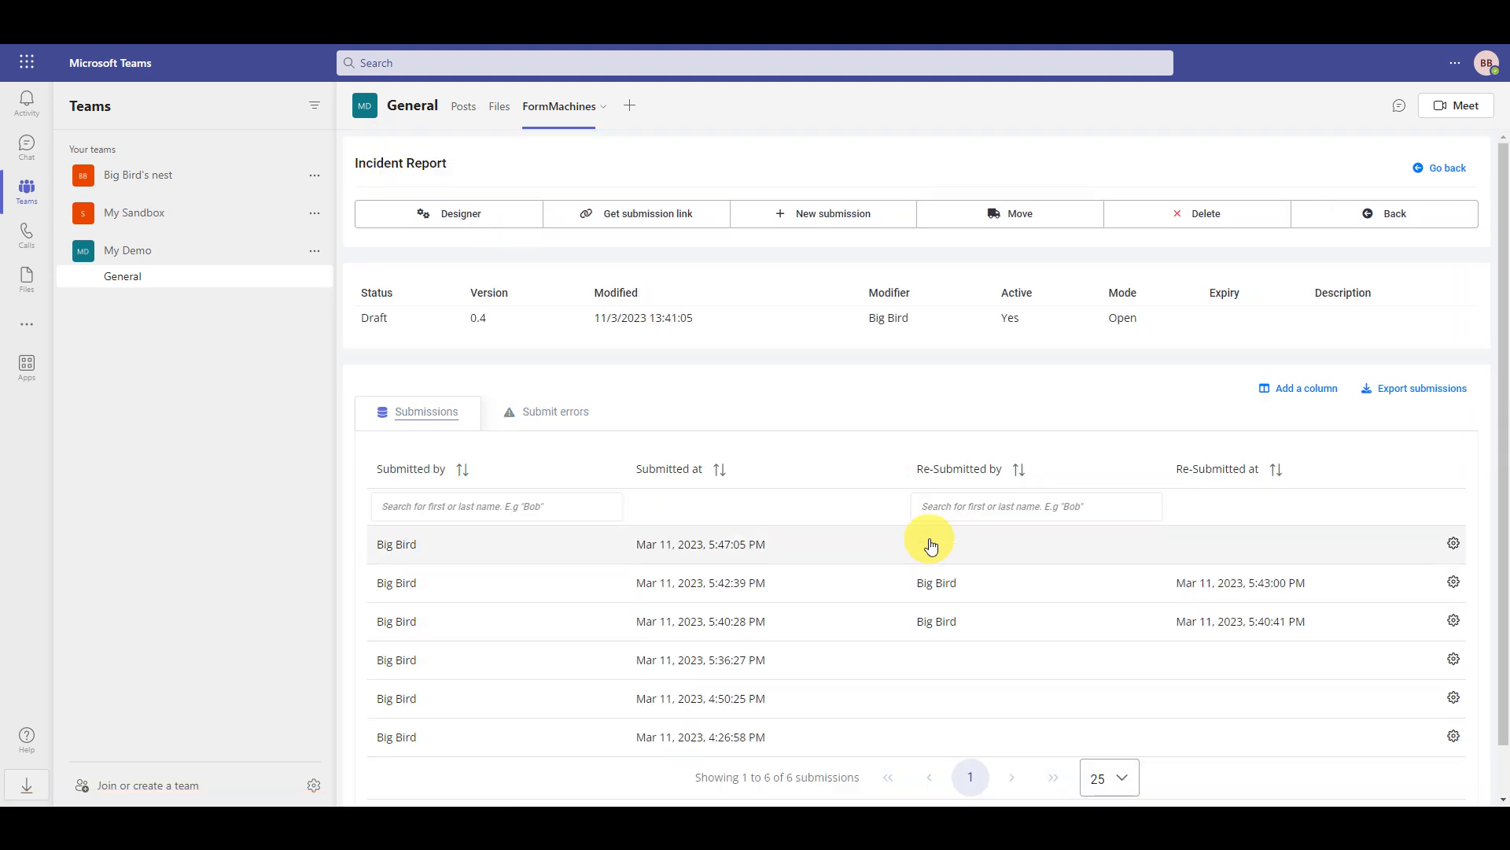
pyautogui.click(988, 545)
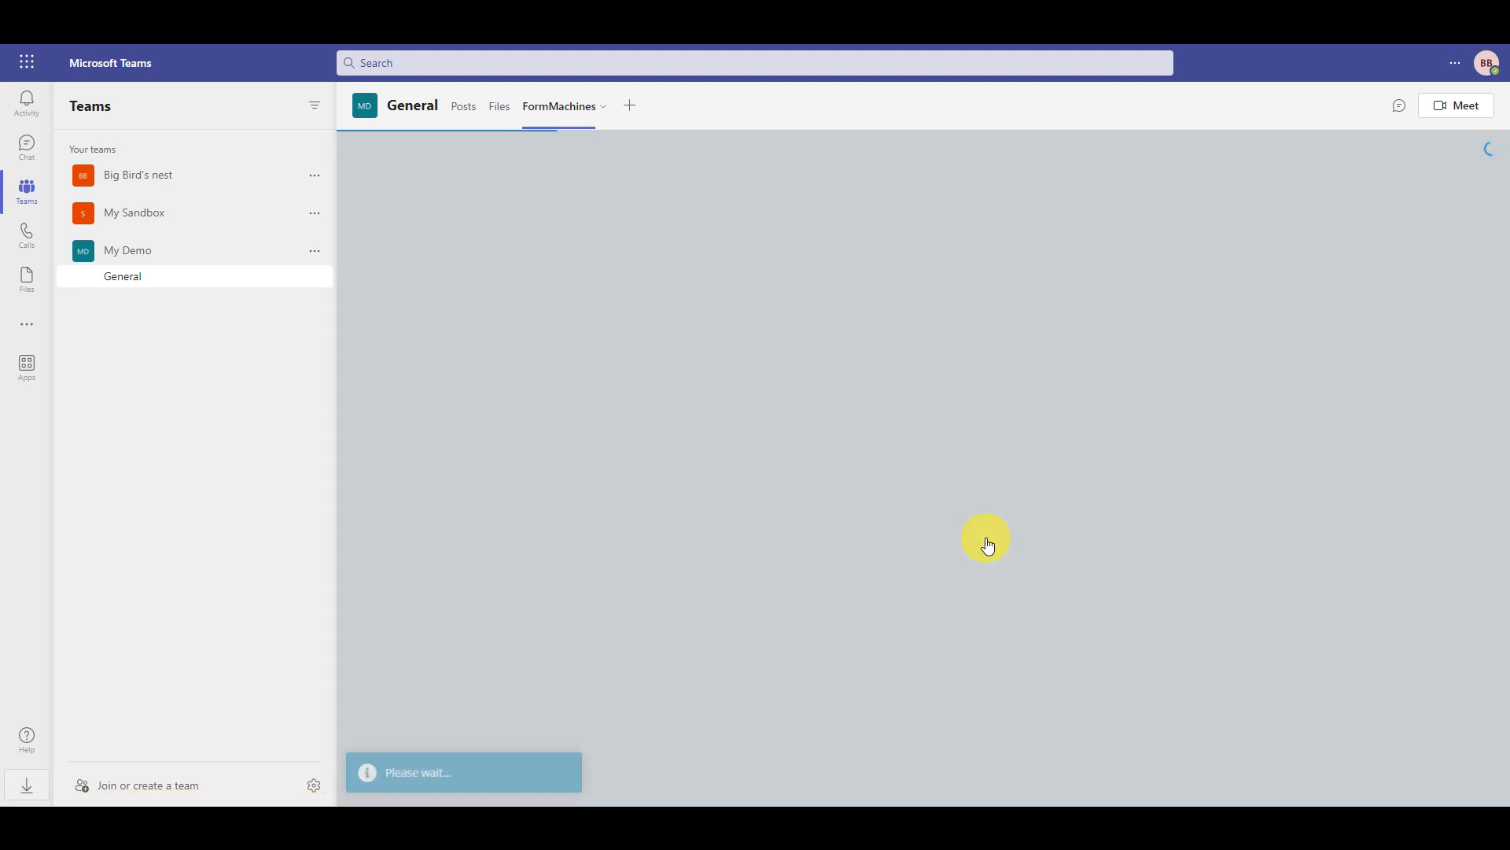
pyautogui.scroll(-1, 988, 542)
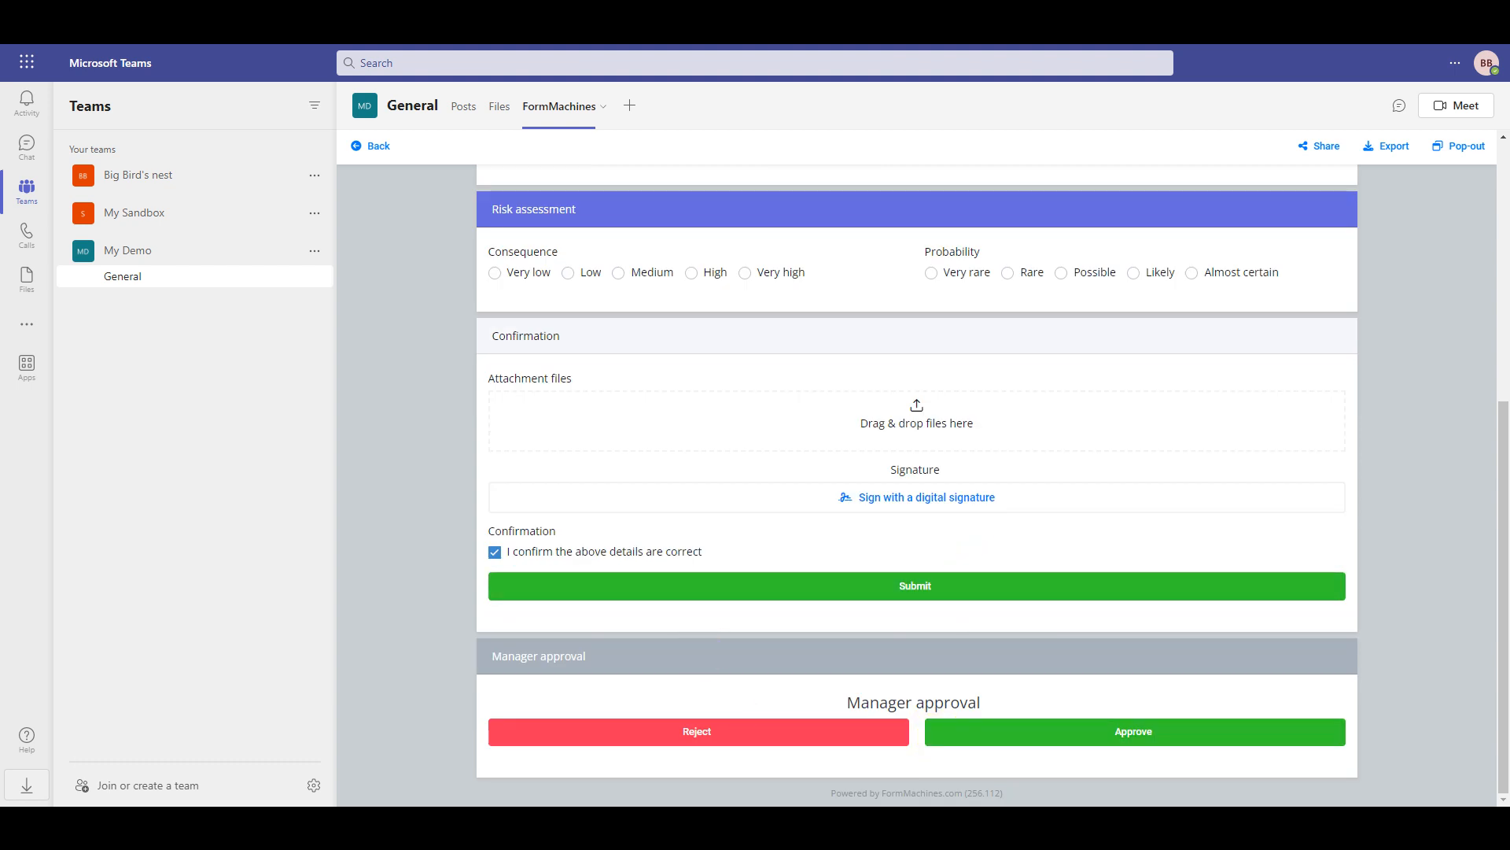
# Back in the form designer, open the settings of the Confirmation section's Submit button and make it not visible by default
pyautogui.click(292, 32)
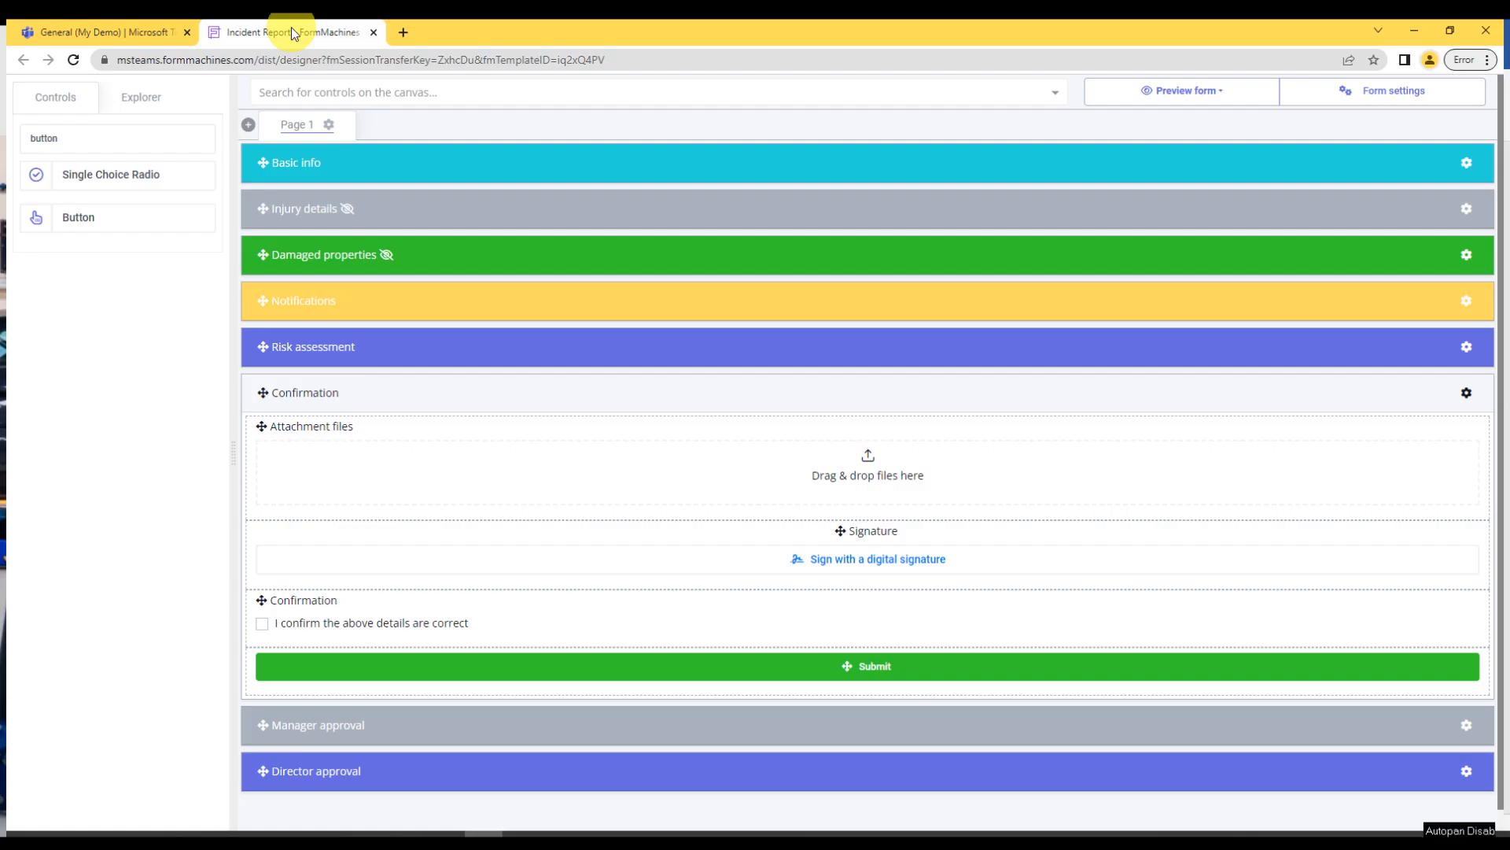
pyautogui.scroll(-1, 866, 617)
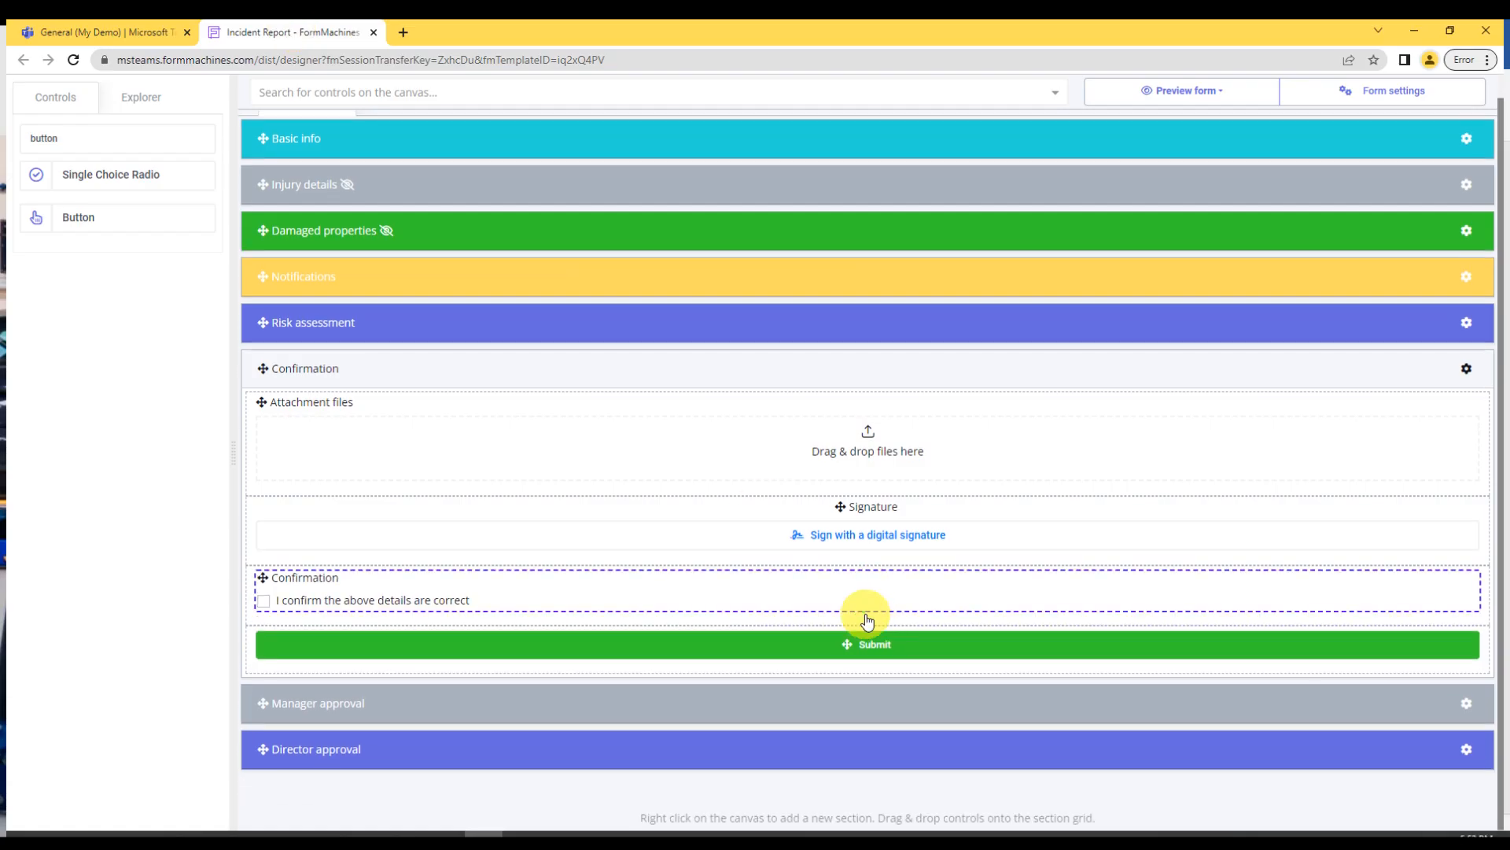
pyautogui.click(886, 649)
pyautogui.doubleClick(887, 649)
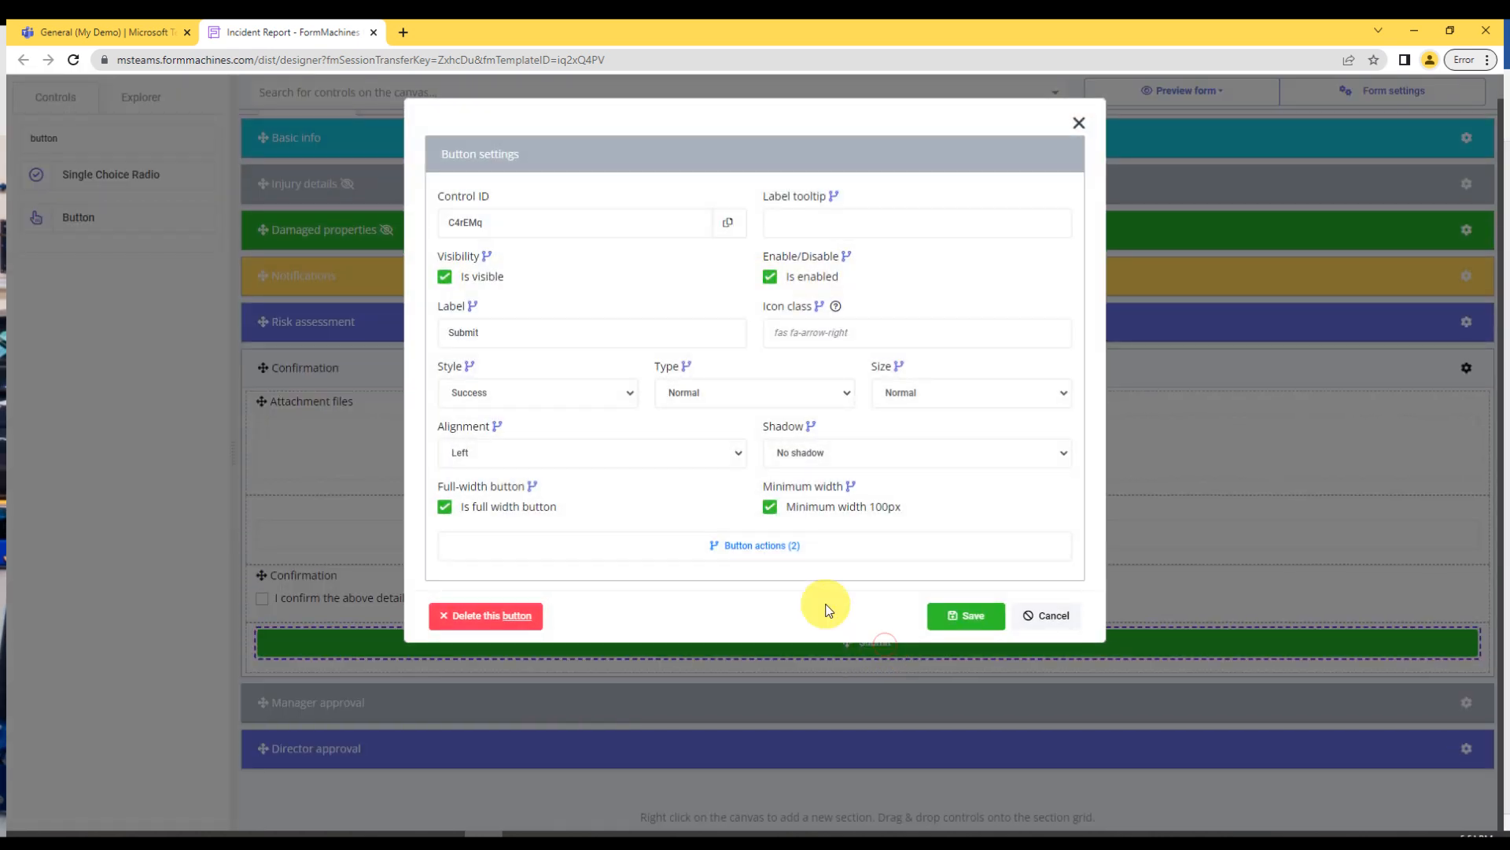
pyautogui.click(475, 280)
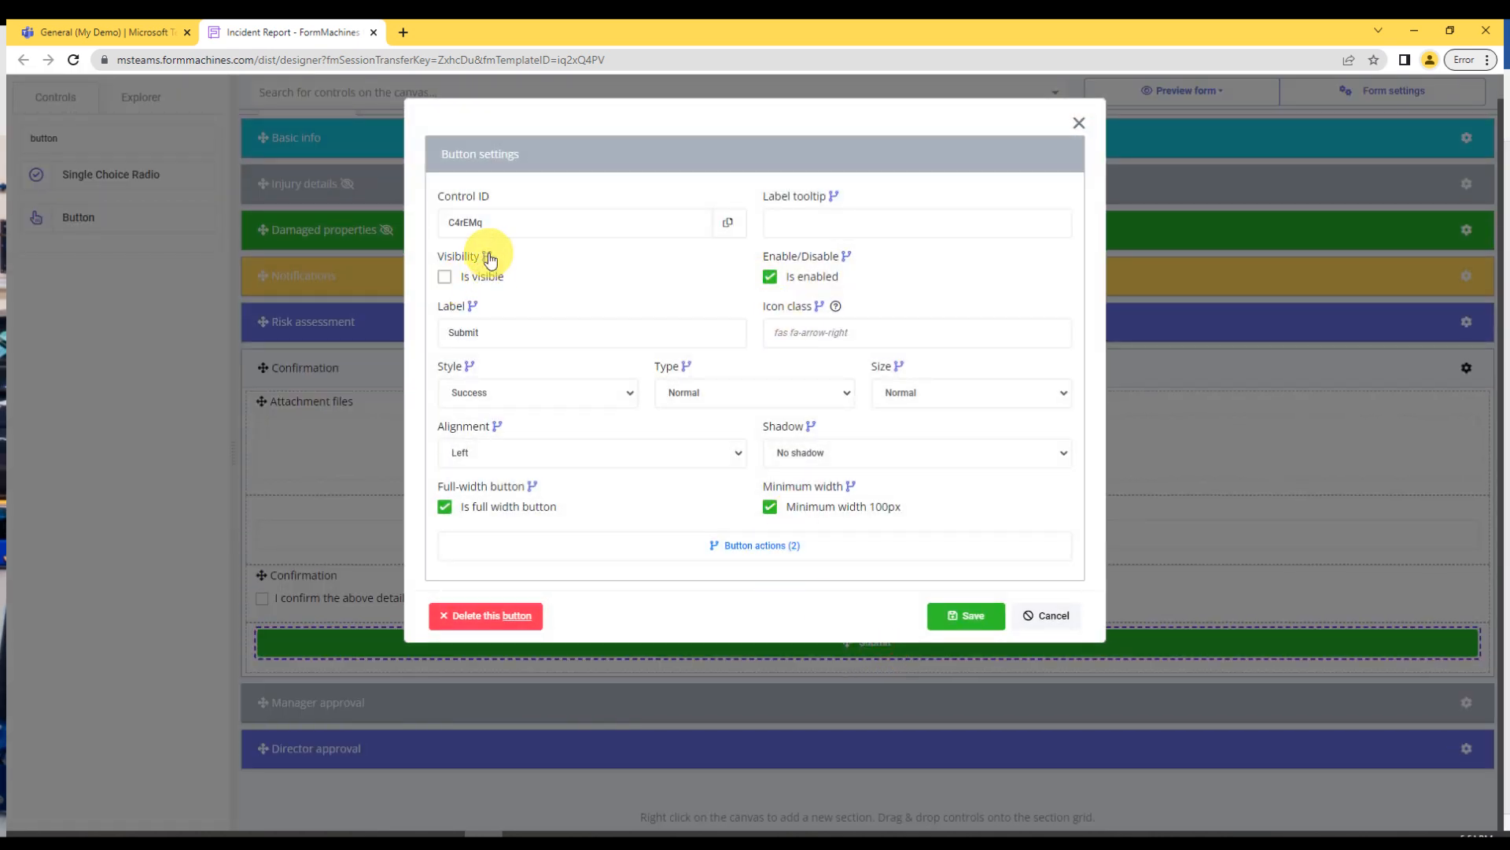
# Add a visibility rule to the Submit button with the condition that approval_status equals draft
pyautogui.click(487, 258)
pyautogui.click(768, 186)
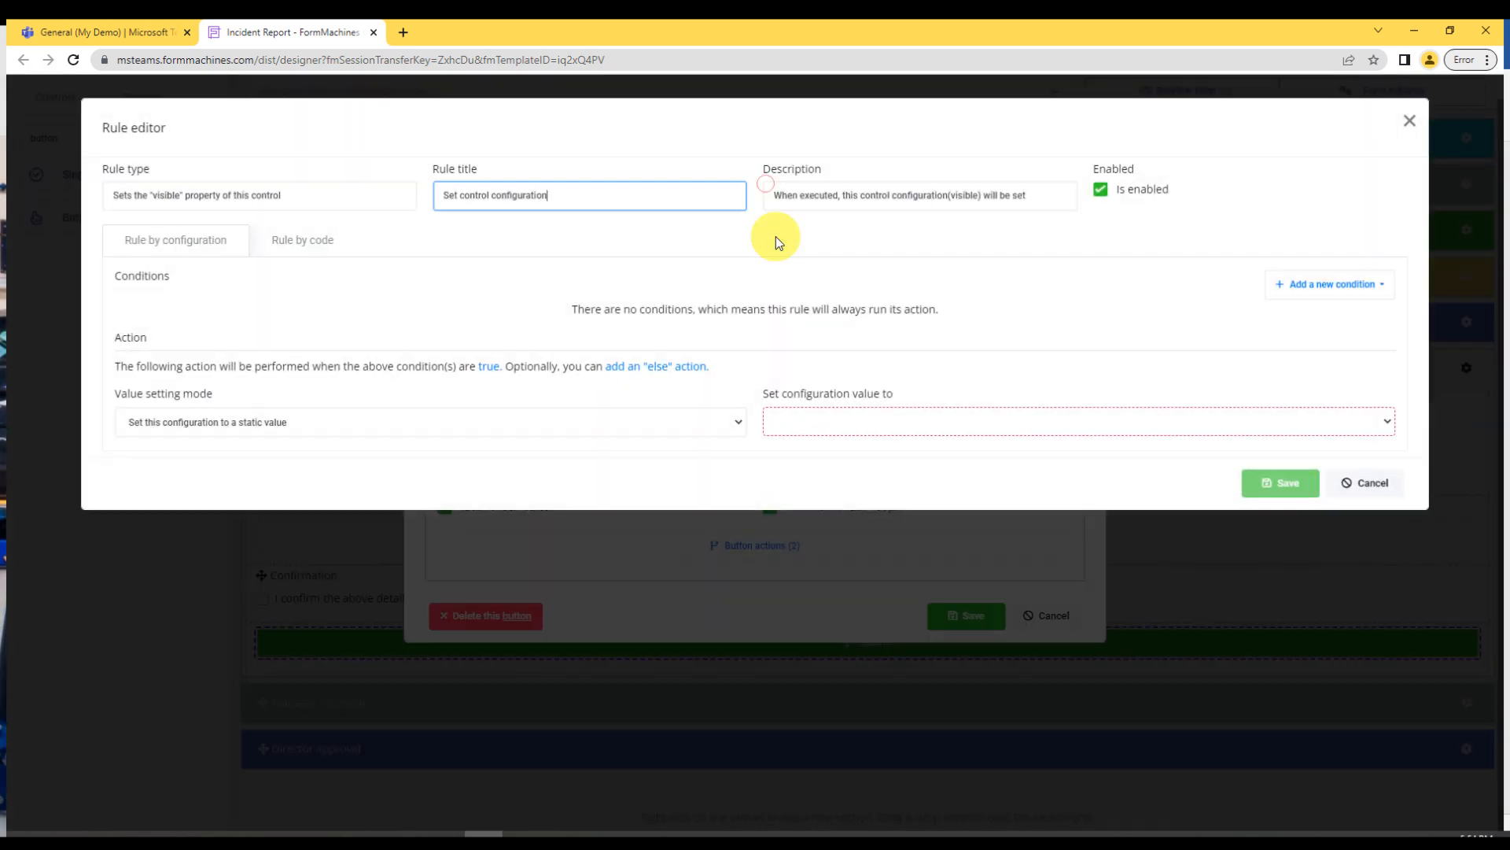
pyautogui.click(1308, 293)
pyautogui.click(1207, 330)
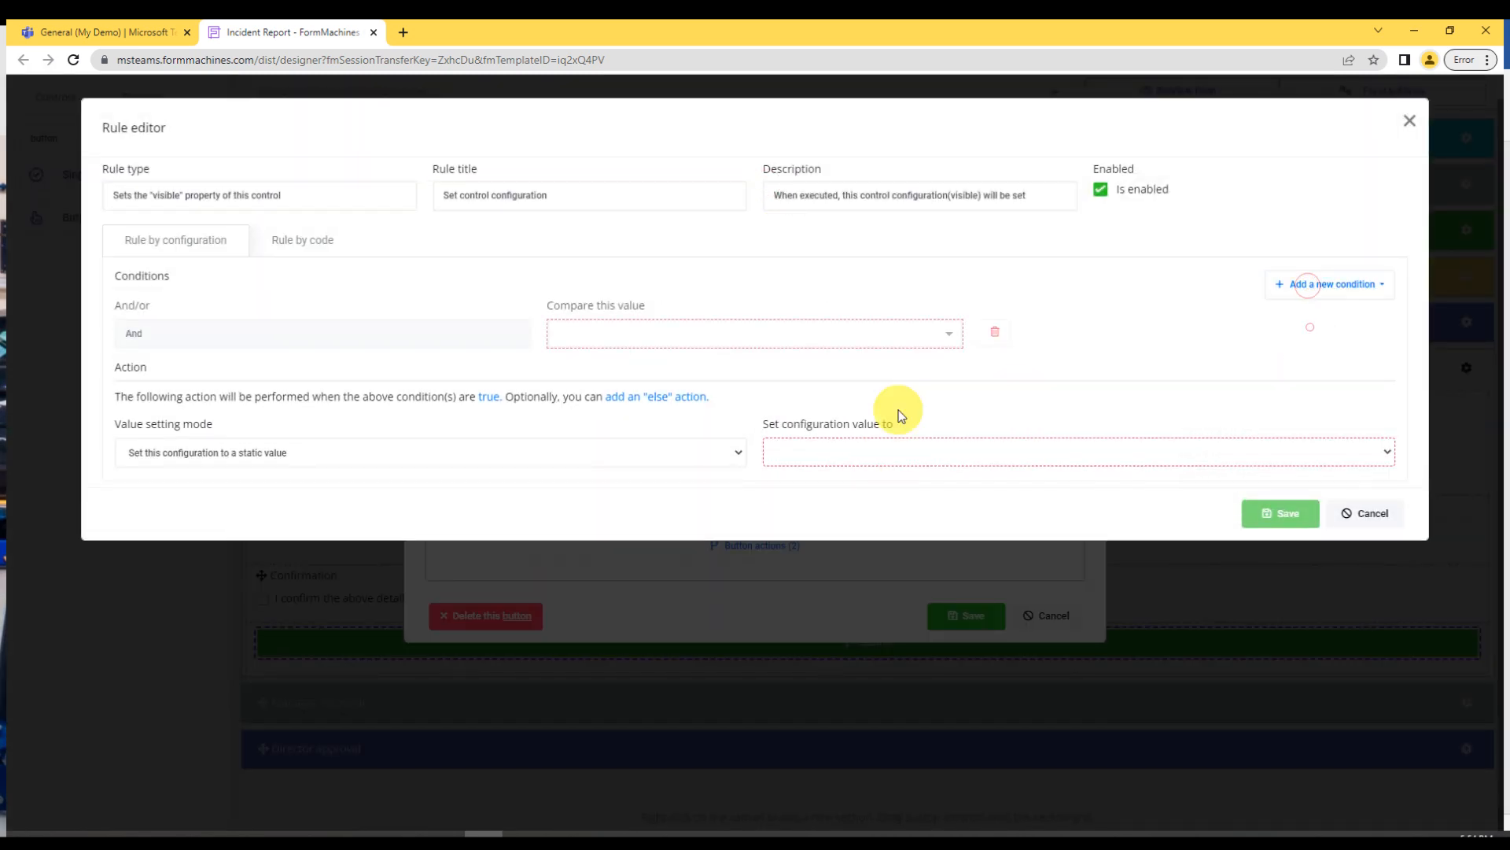
pyautogui.click(790, 345)
pyautogui.click(655, 406)
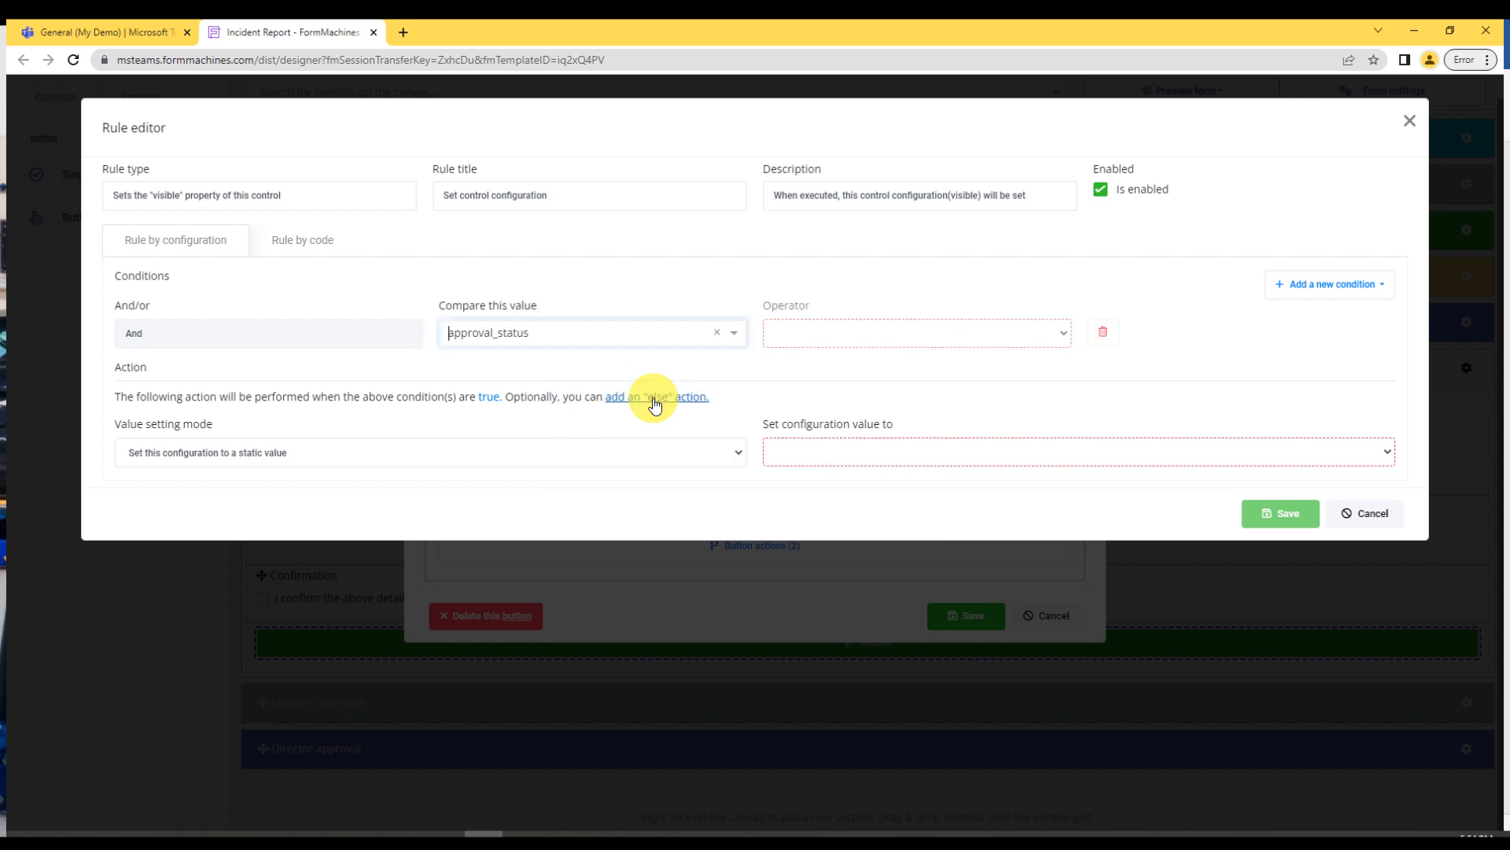
pyautogui.click(838, 327)
pyautogui.click(829, 350)
pyautogui.click(957, 337)
pyautogui.write('draft')
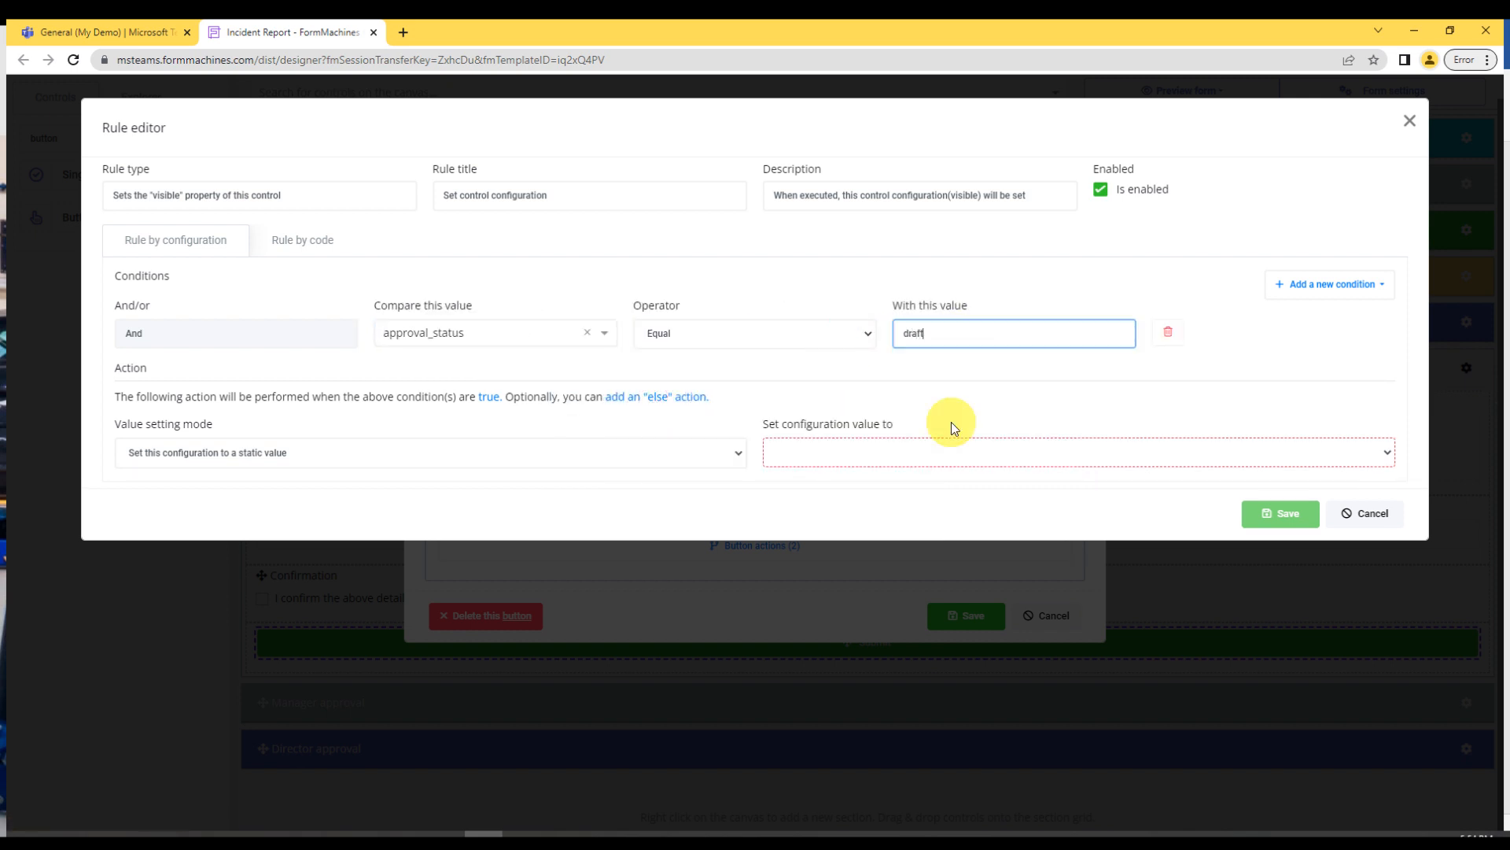
# Set the rule's configuration value to Visible, then save the rule, the rule list and the Submit button settings
pyautogui.click(912, 454)
pyautogui.click(809, 477)
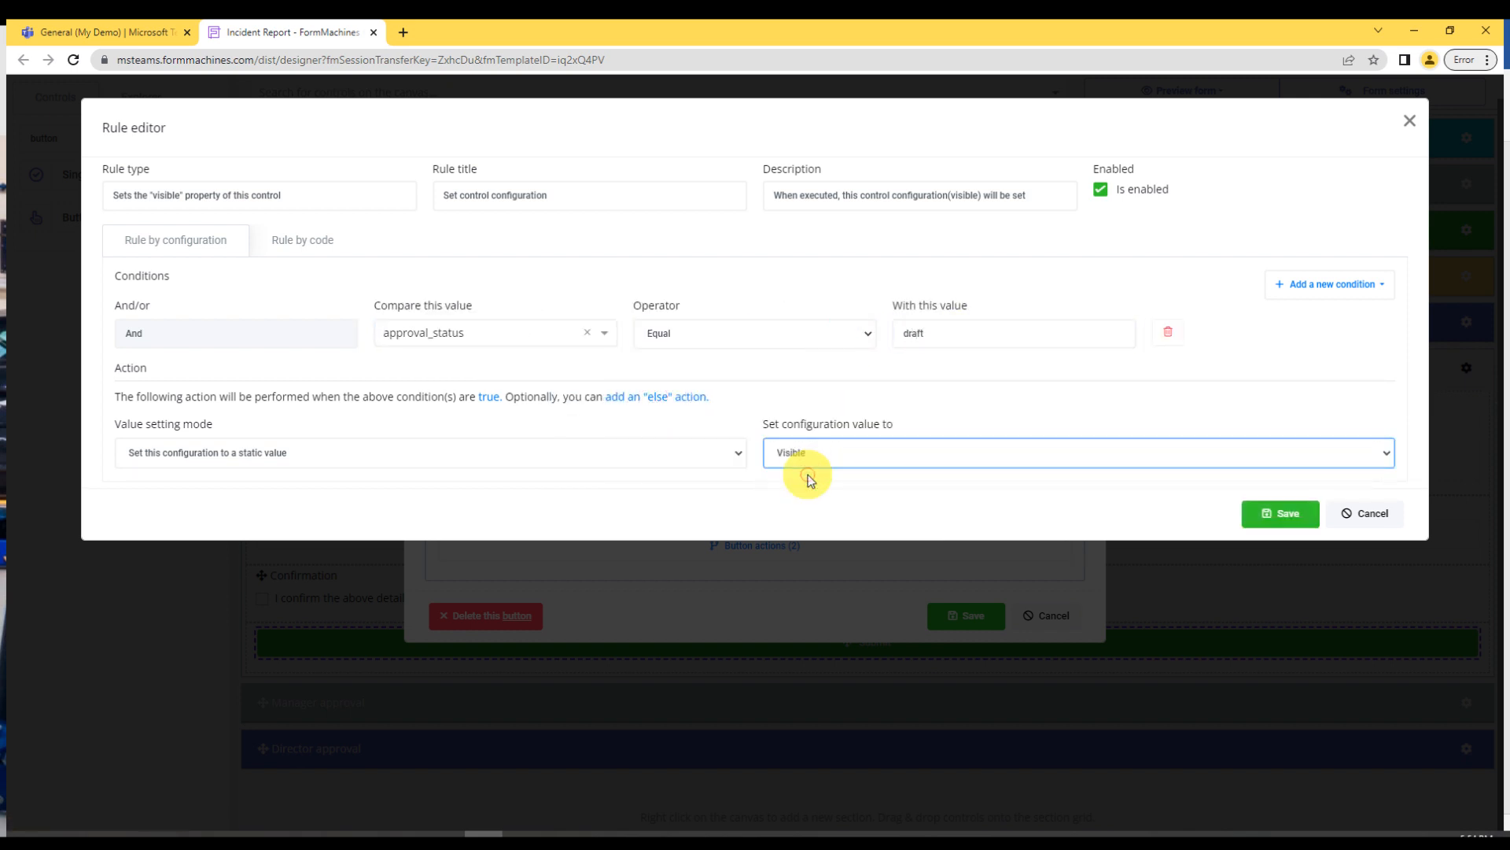
pyautogui.click(1294, 515)
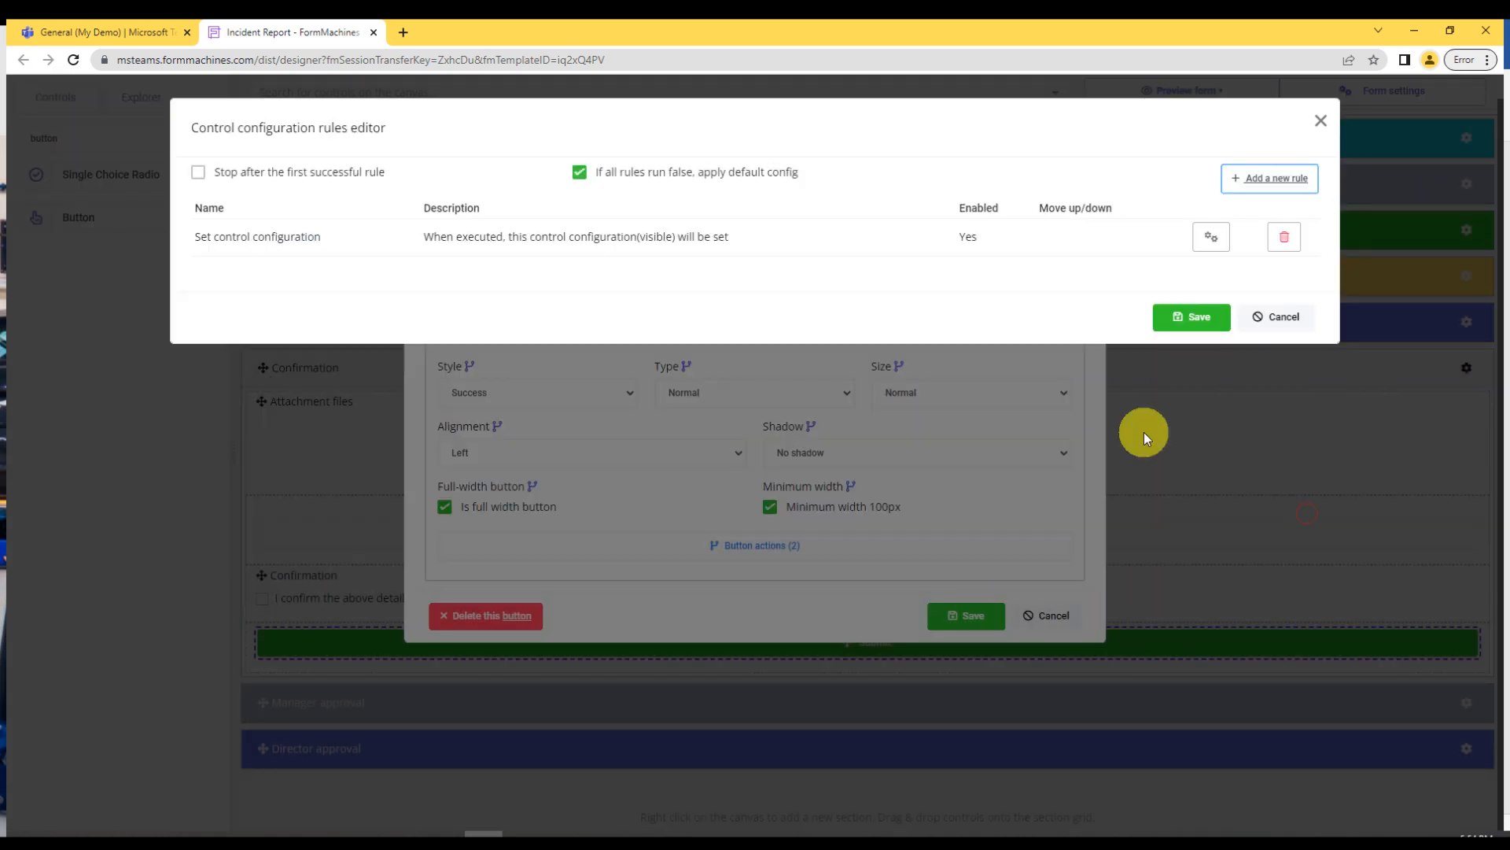
pyautogui.click(1192, 316)
pyautogui.click(966, 615)
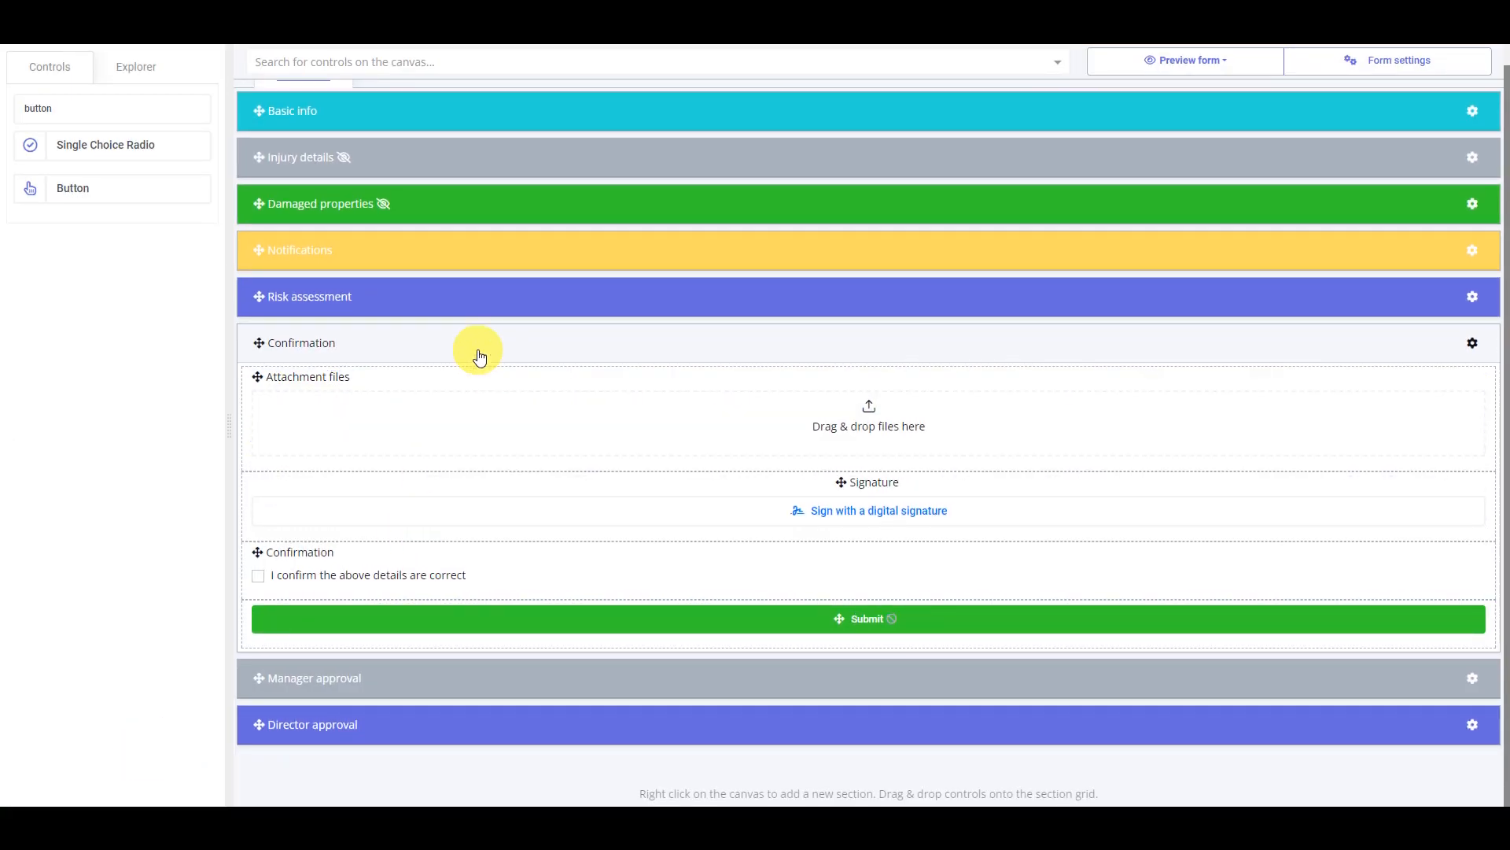
# Collapse the Confirmation section, open the Manager approval section's settings and make the section not enabled by default
pyautogui.click(479, 360)
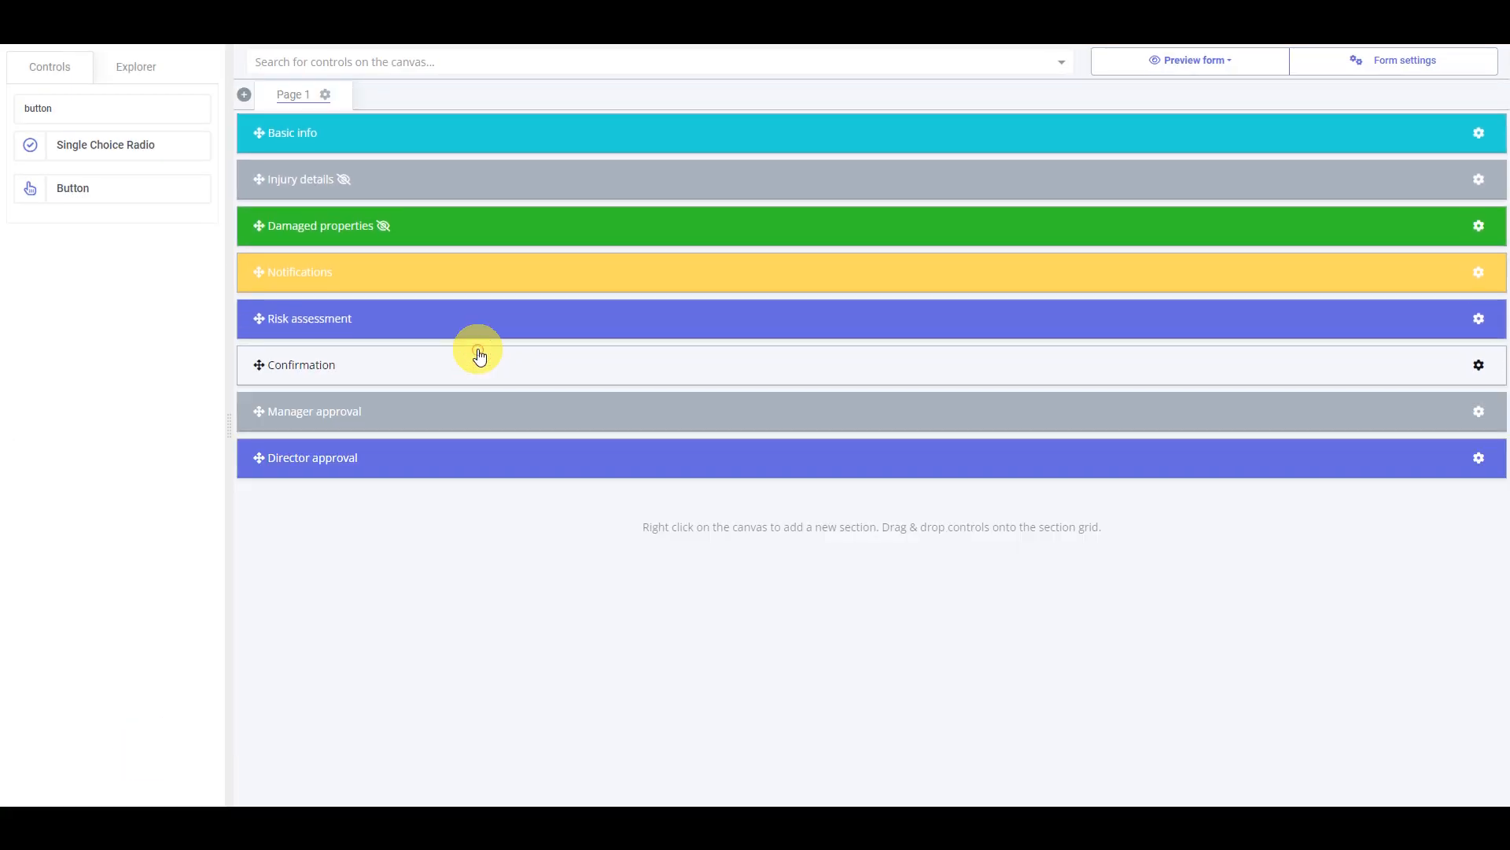
pyautogui.click(1456, 413)
pyautogui.click(1479, 414)
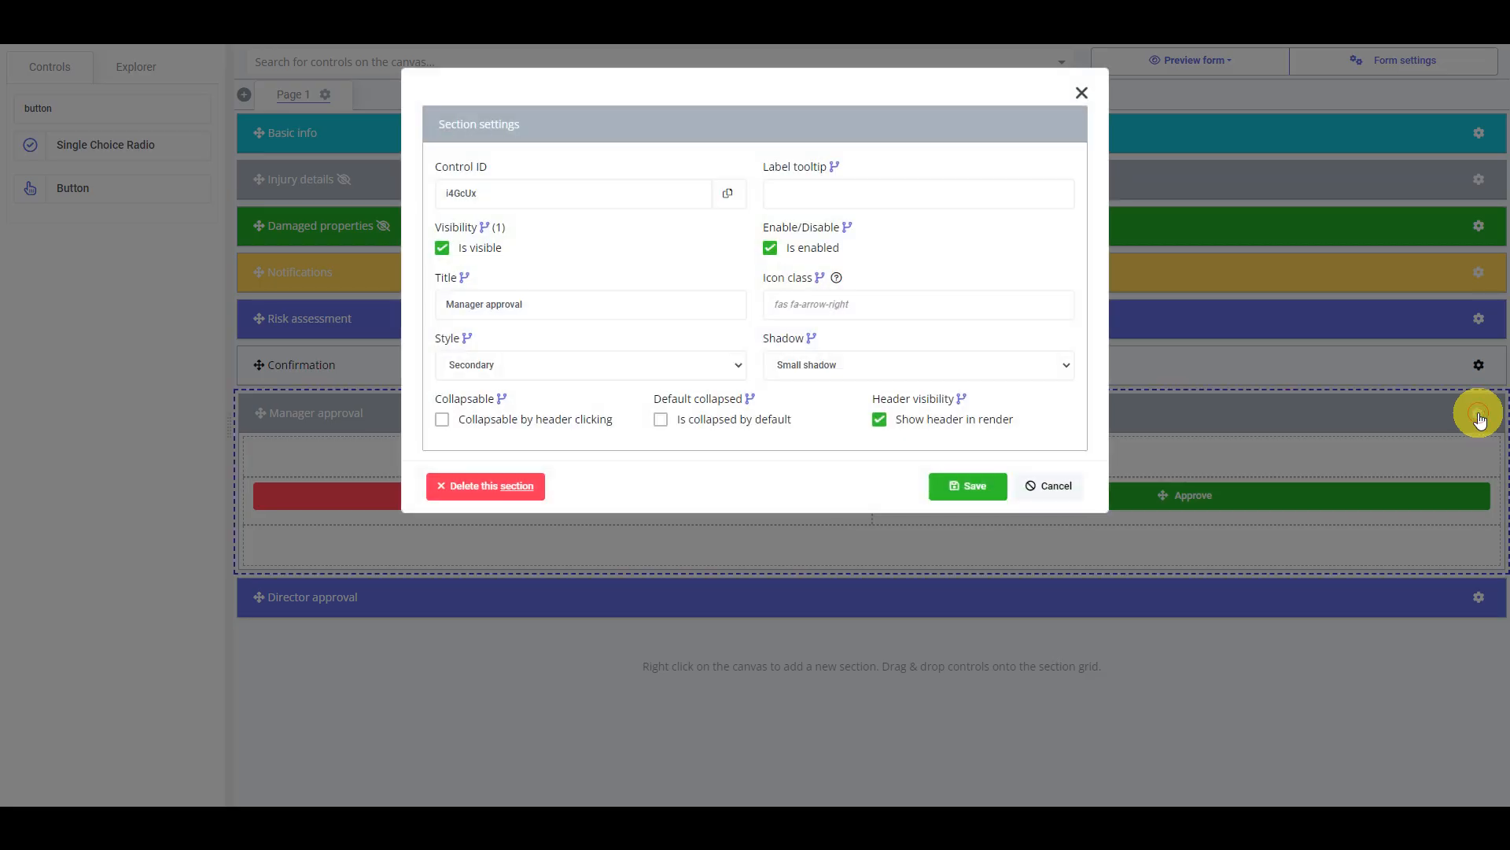
pyautogui.click(813, 248)
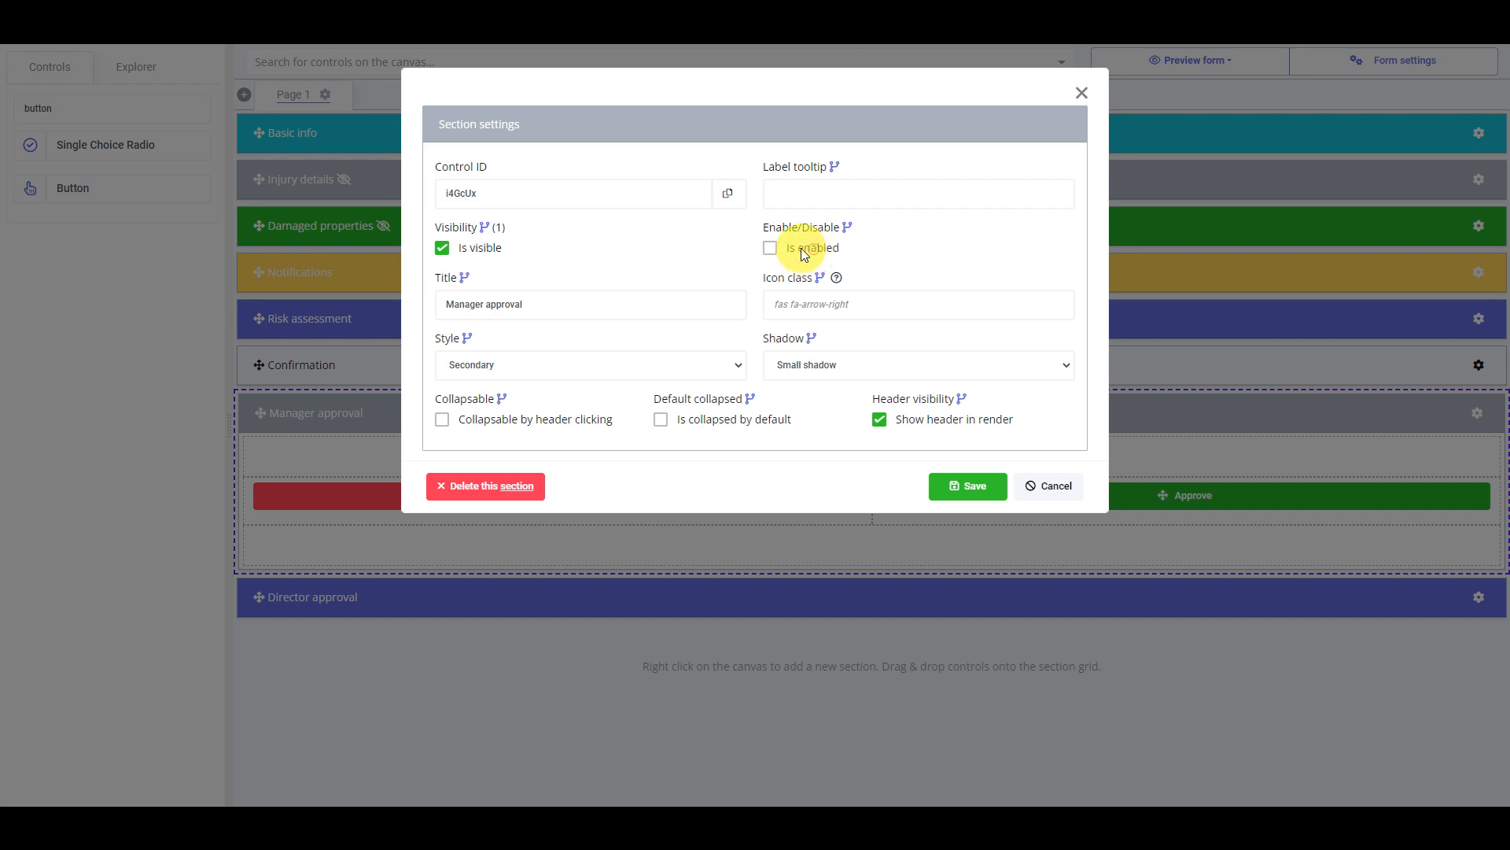
# Add an enable/disable rule to the Manager approval section with the condition that approval_status equals manager approval
pyautogui.click(847, 230)
pyautogui.click(771, 146)
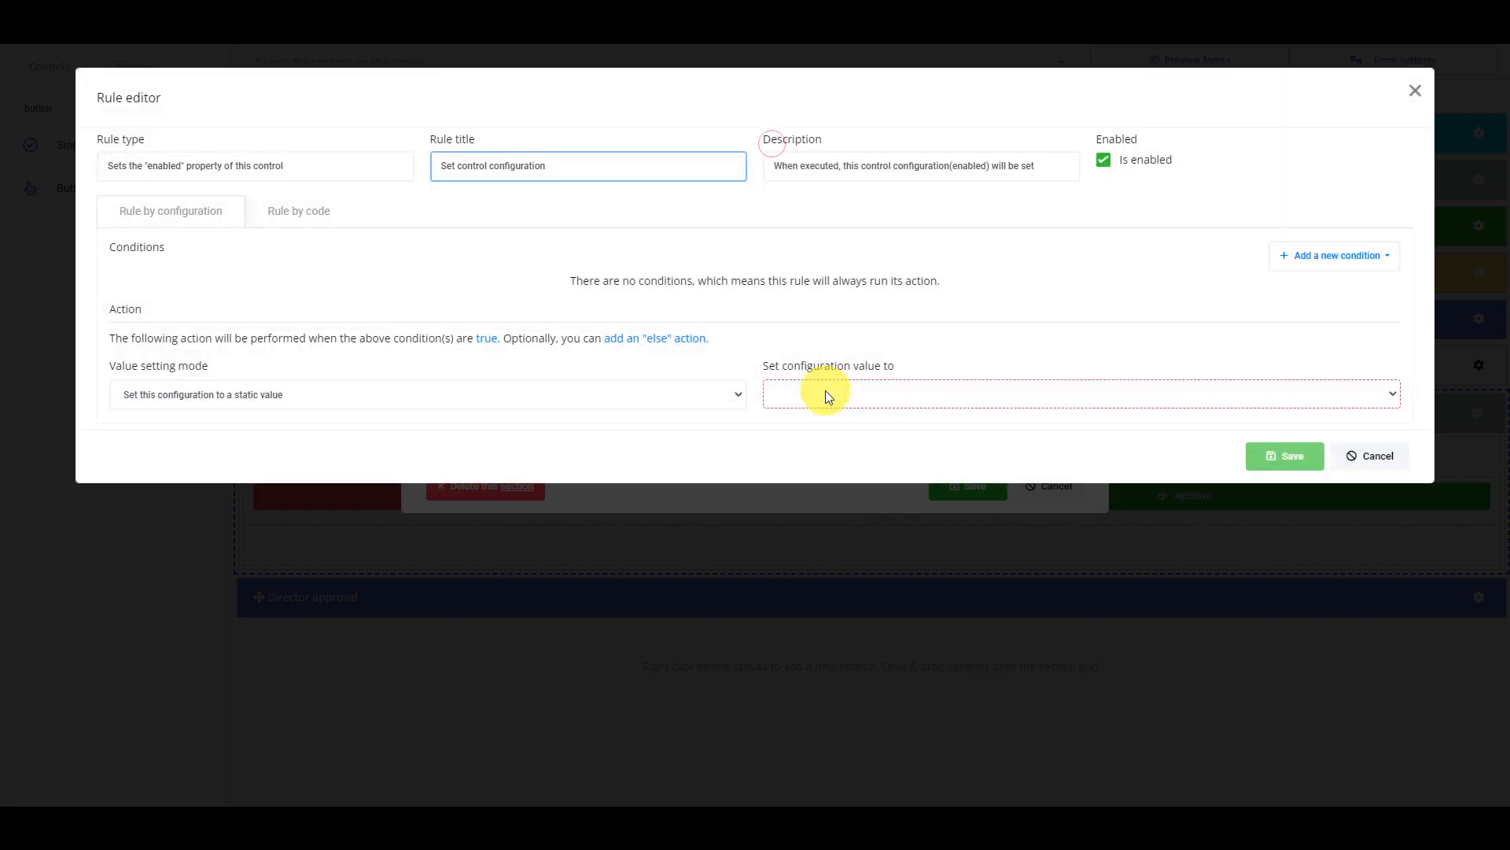
pyautogui.click(1315, 246)
pyautogui.click(1274, 307)
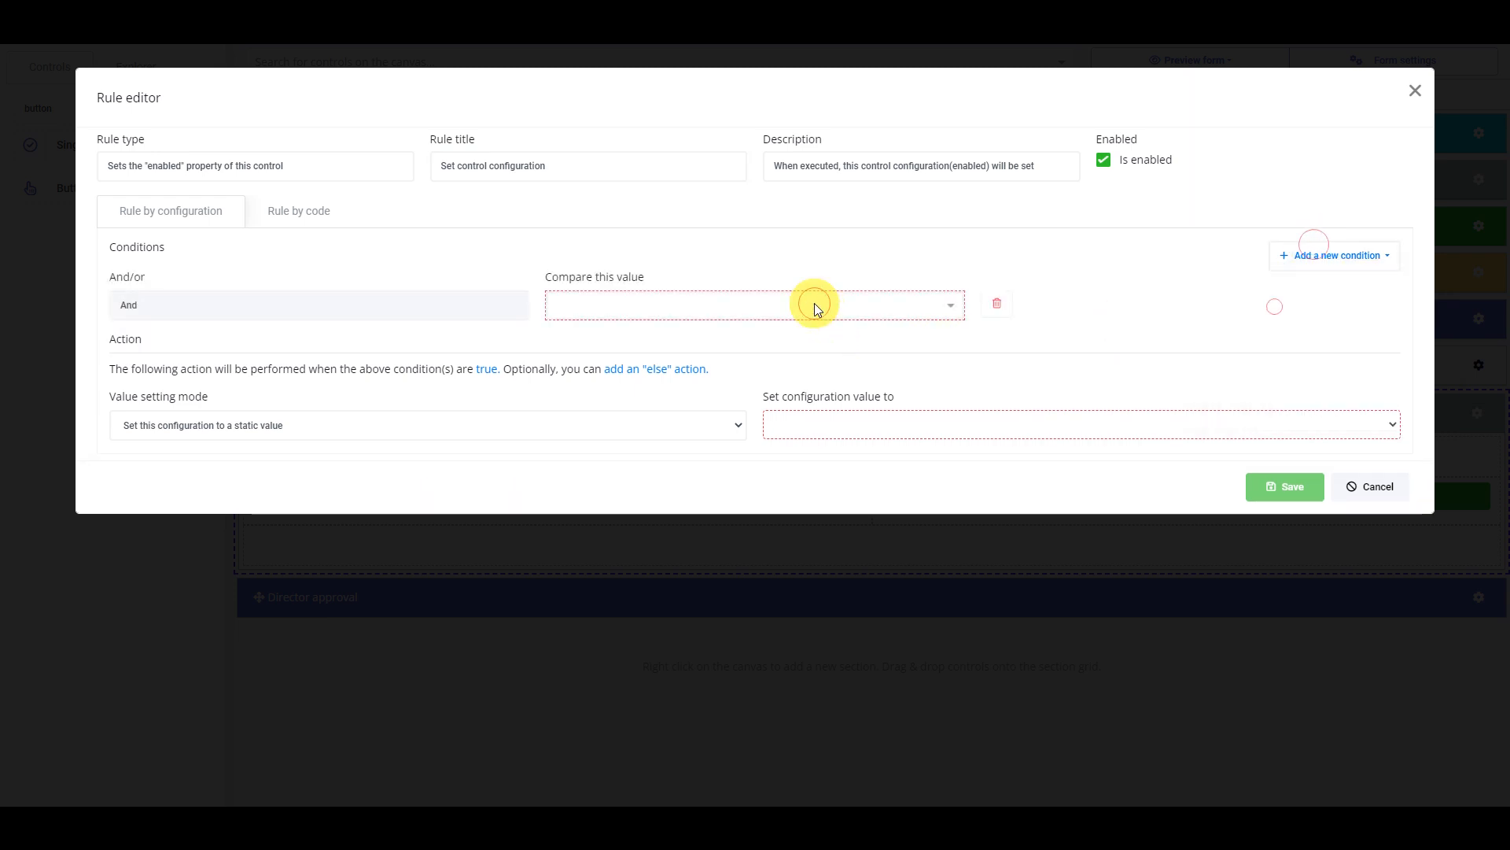
pyautogui.click(814, 307)
pyautogui.click(604, 367)
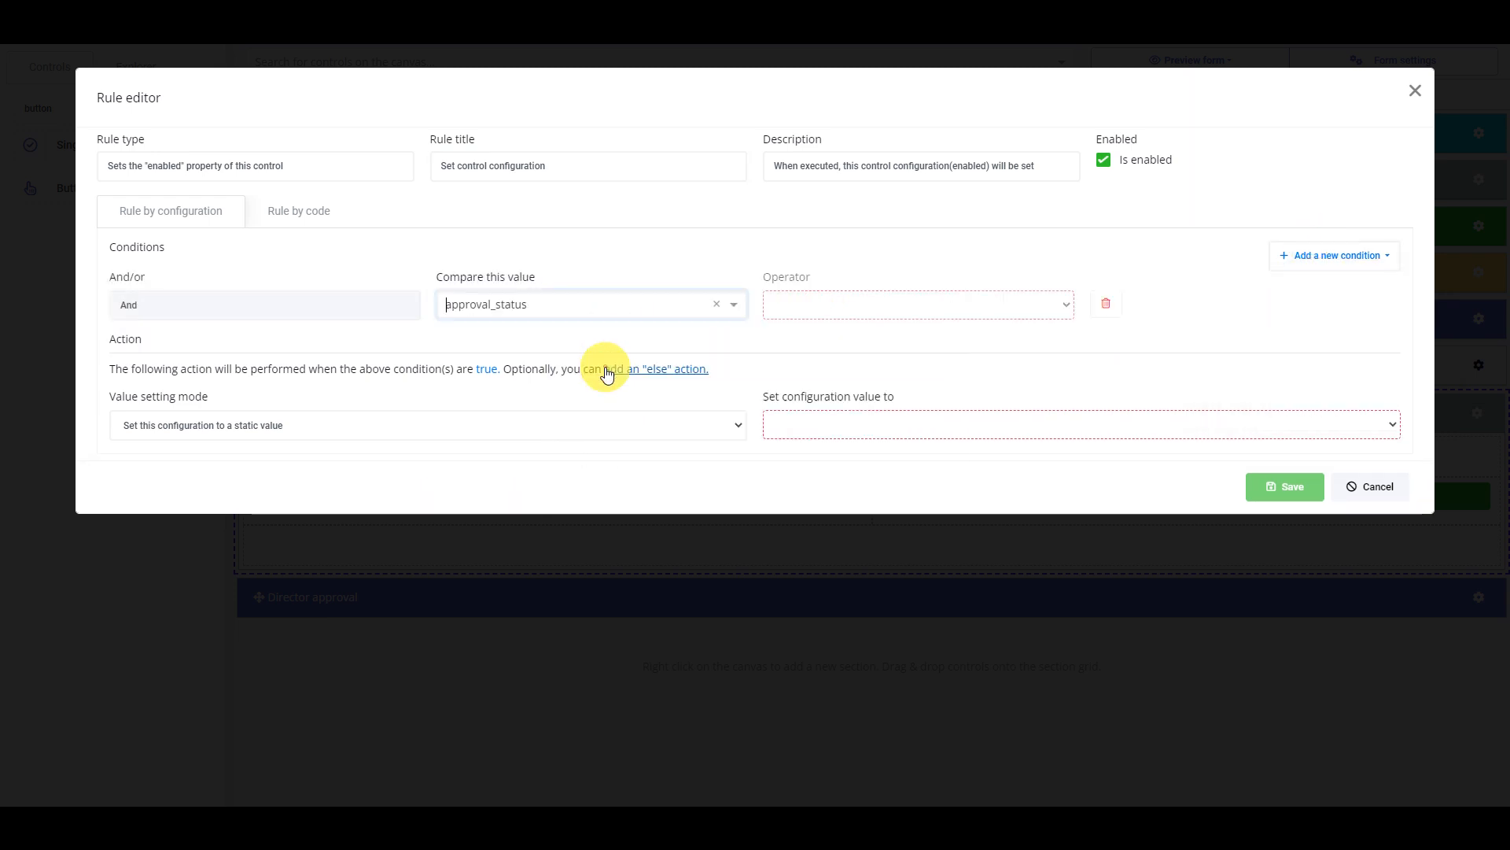
pyautogui.click(874, 313)
pyautogui.click(863, 327)
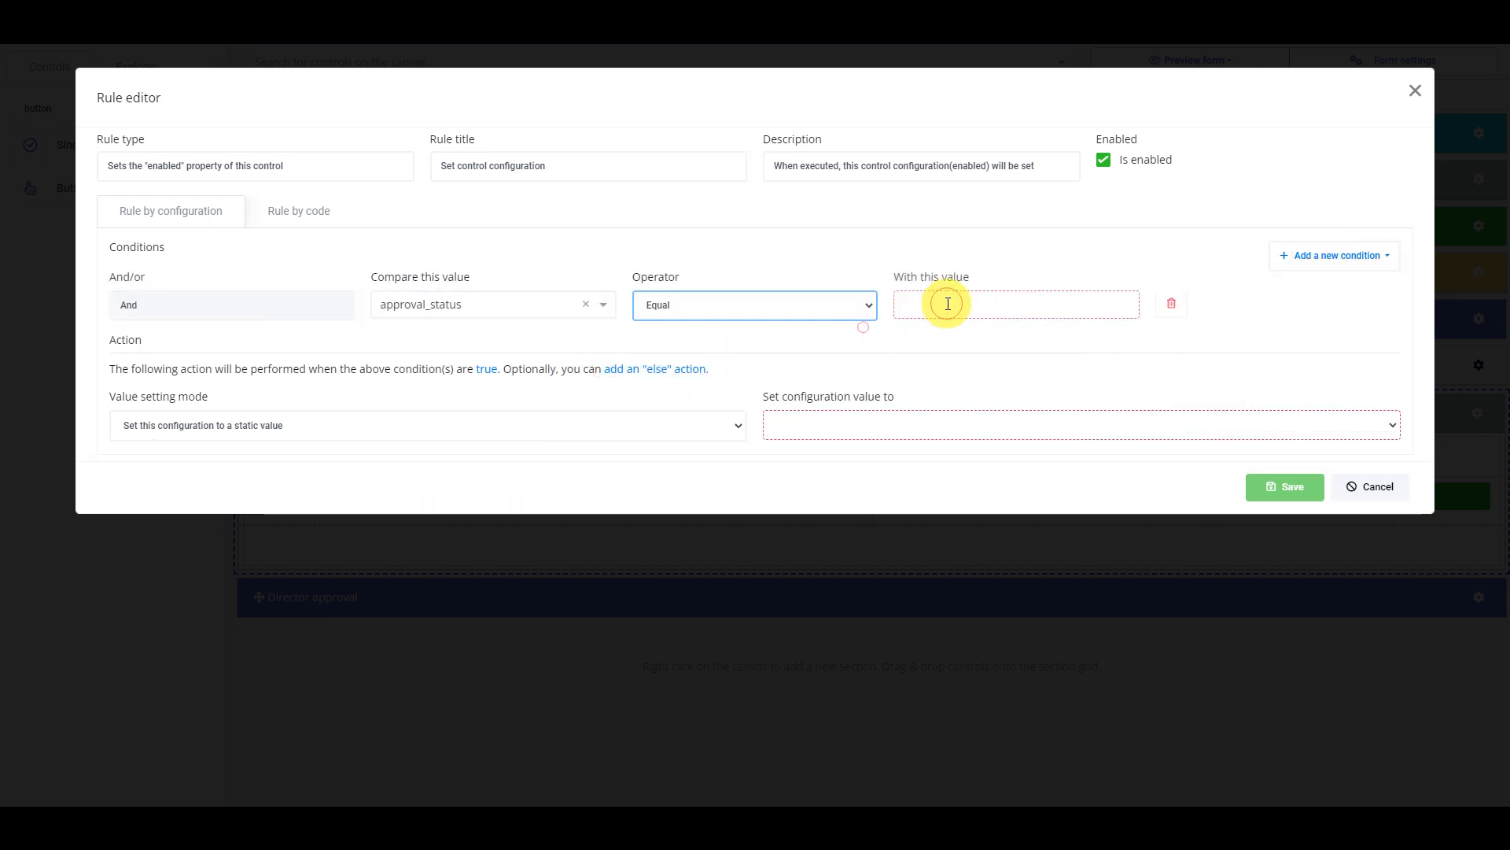
pyautogui.click(946, 303)
pyautogui.write('manager approval')
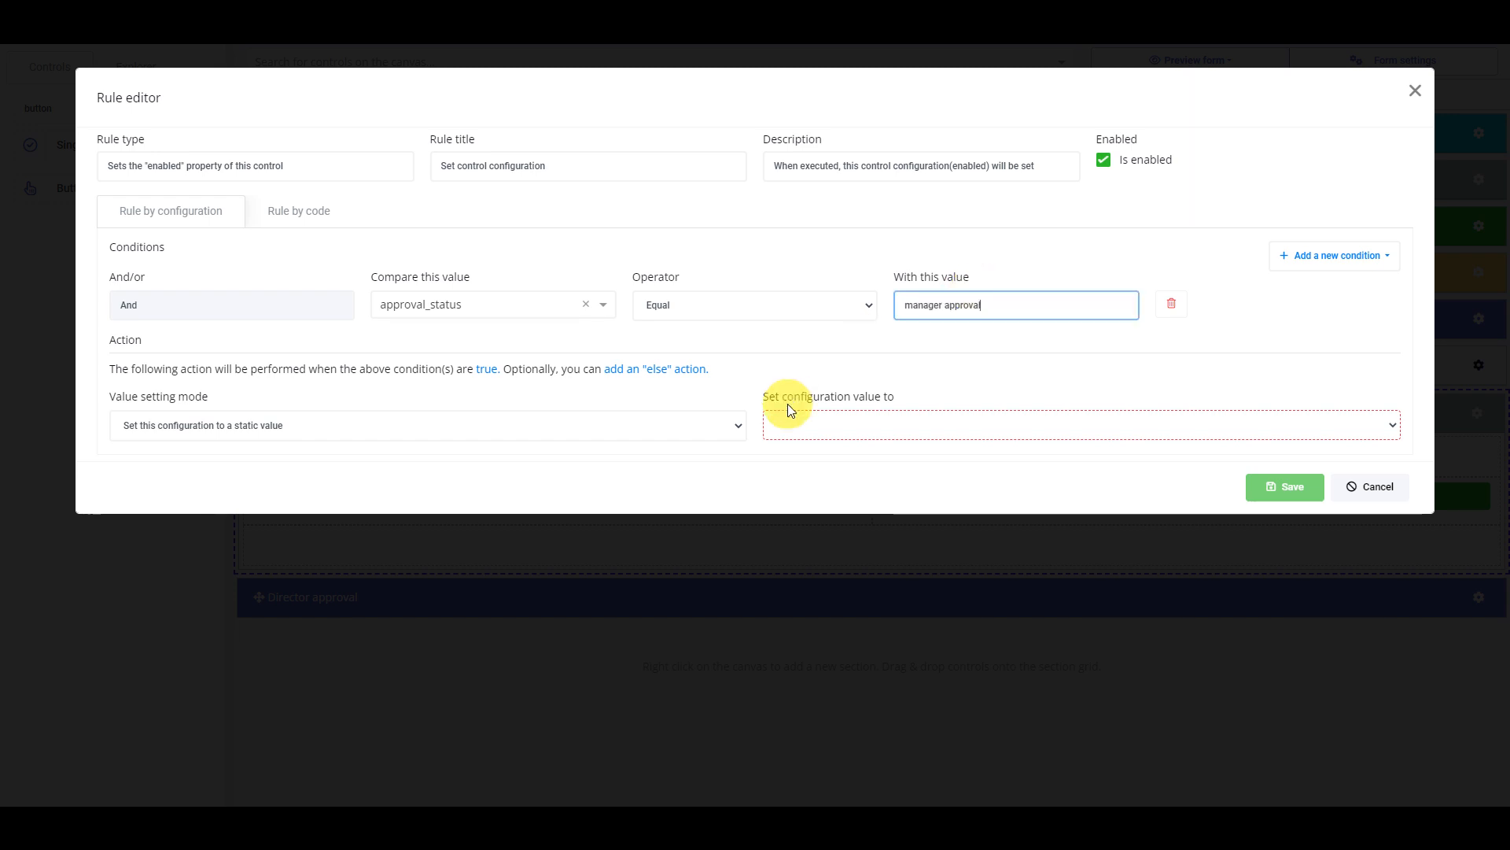
# Set the rule's configuration value to Enabled, then save the rule, the rule list and the Manager approval section settings
pyautogui.click(793, 424)
pyautogui.click(815, 444)
pyautogui.click(1278, 488)
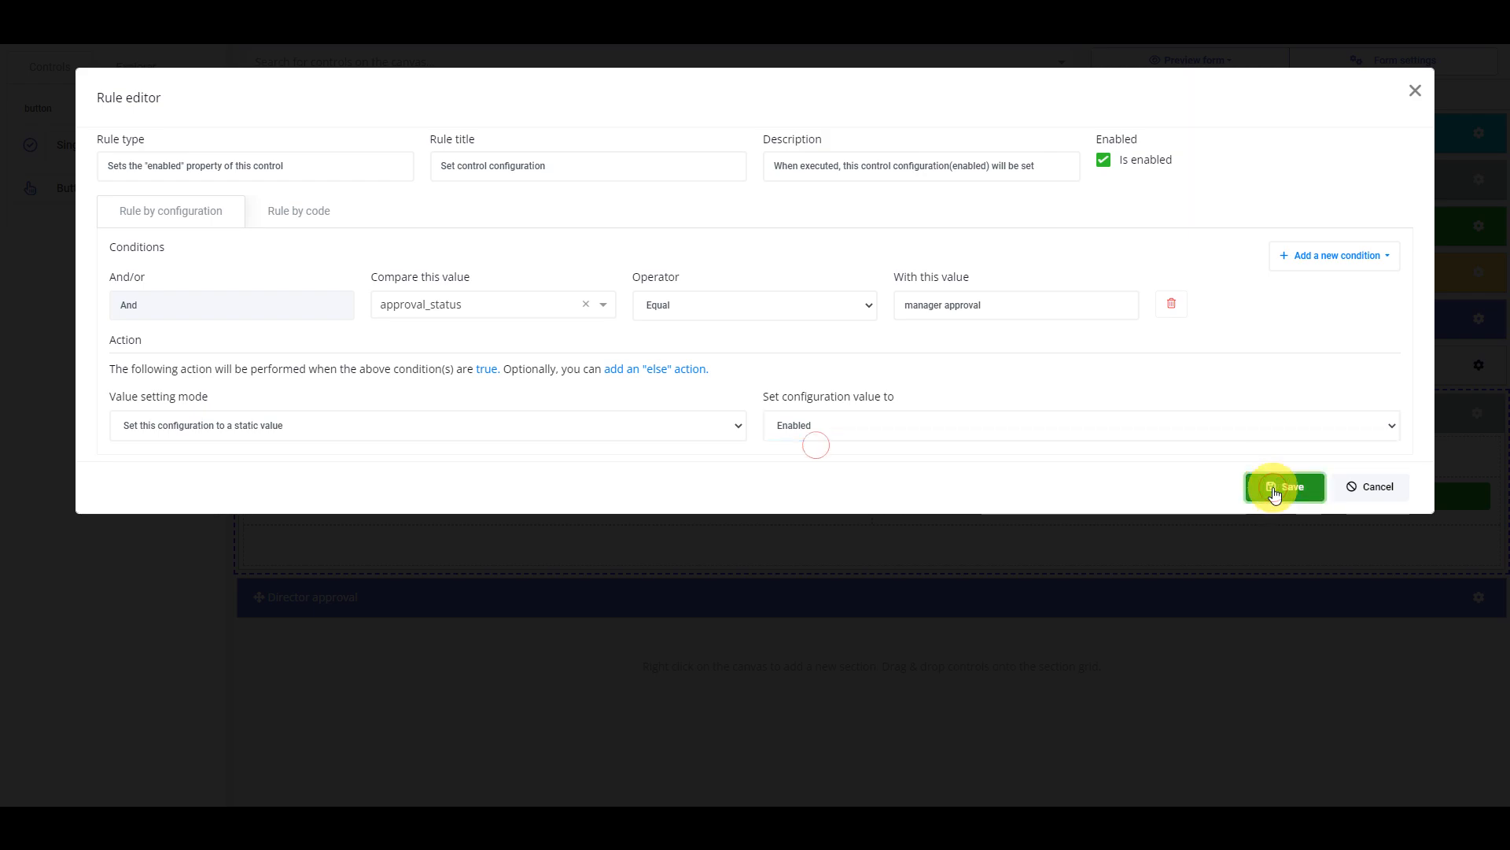
pyautogui.click(1203, 293)
pyautogui.click(968, 488)
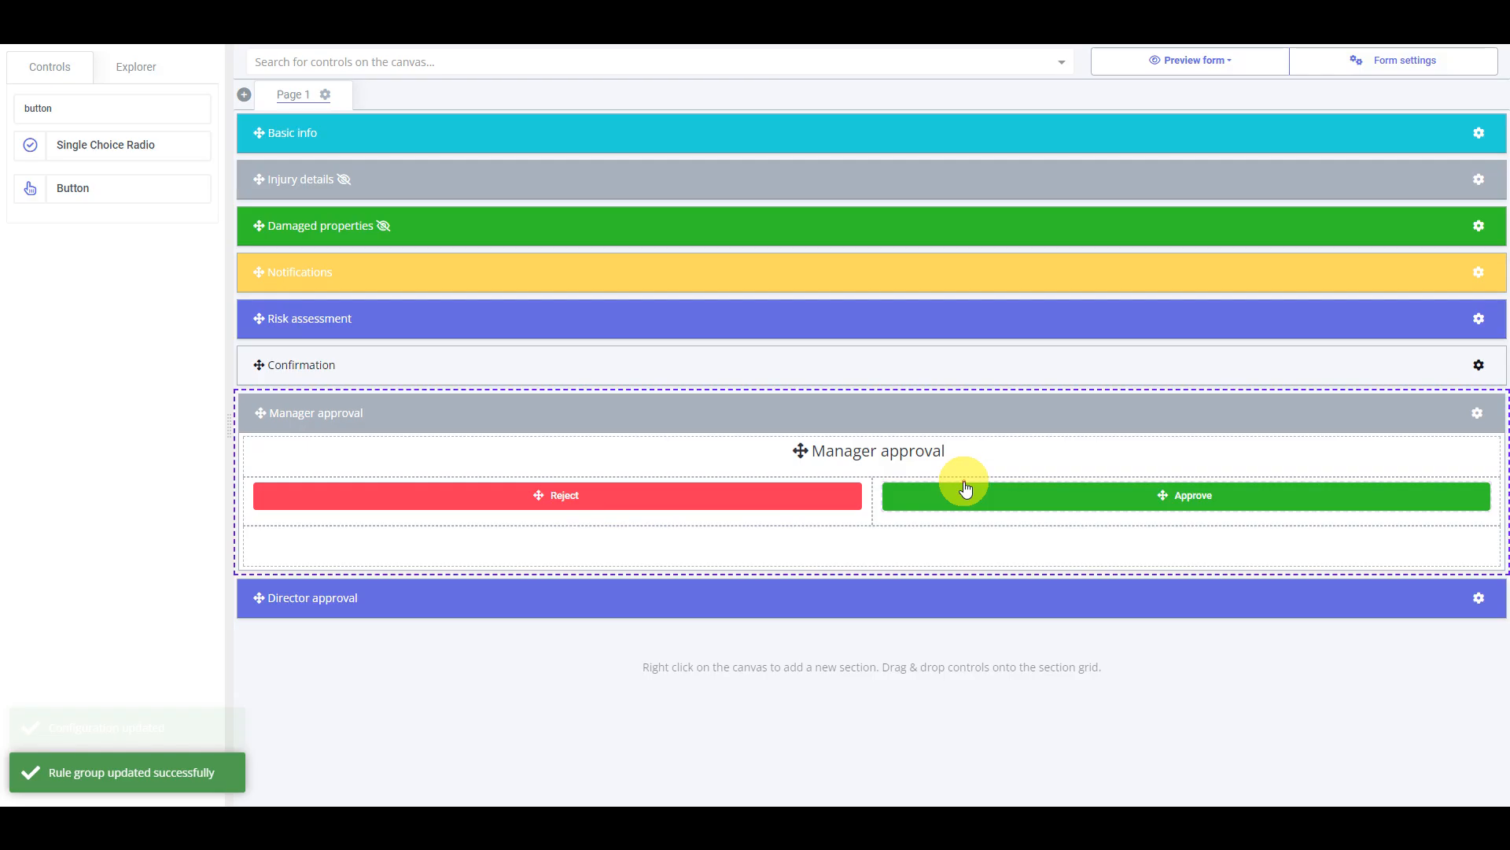
# Collapse the Manager approval section, open the Director approval section's settings and make the section not enabled by default
pyautogui.click(747, 404)
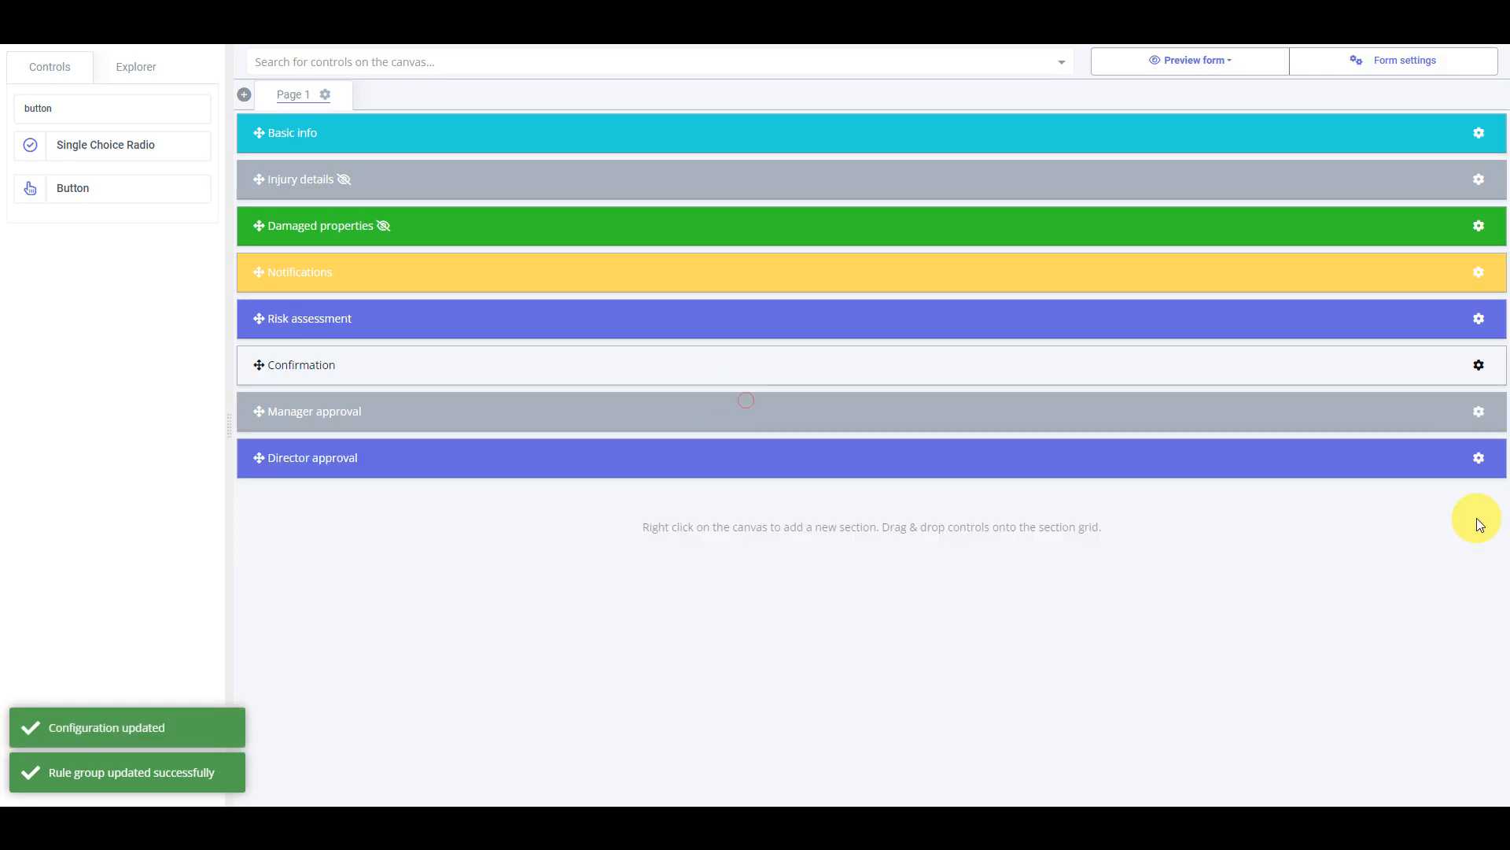
pyautogui.click(1479, 458)
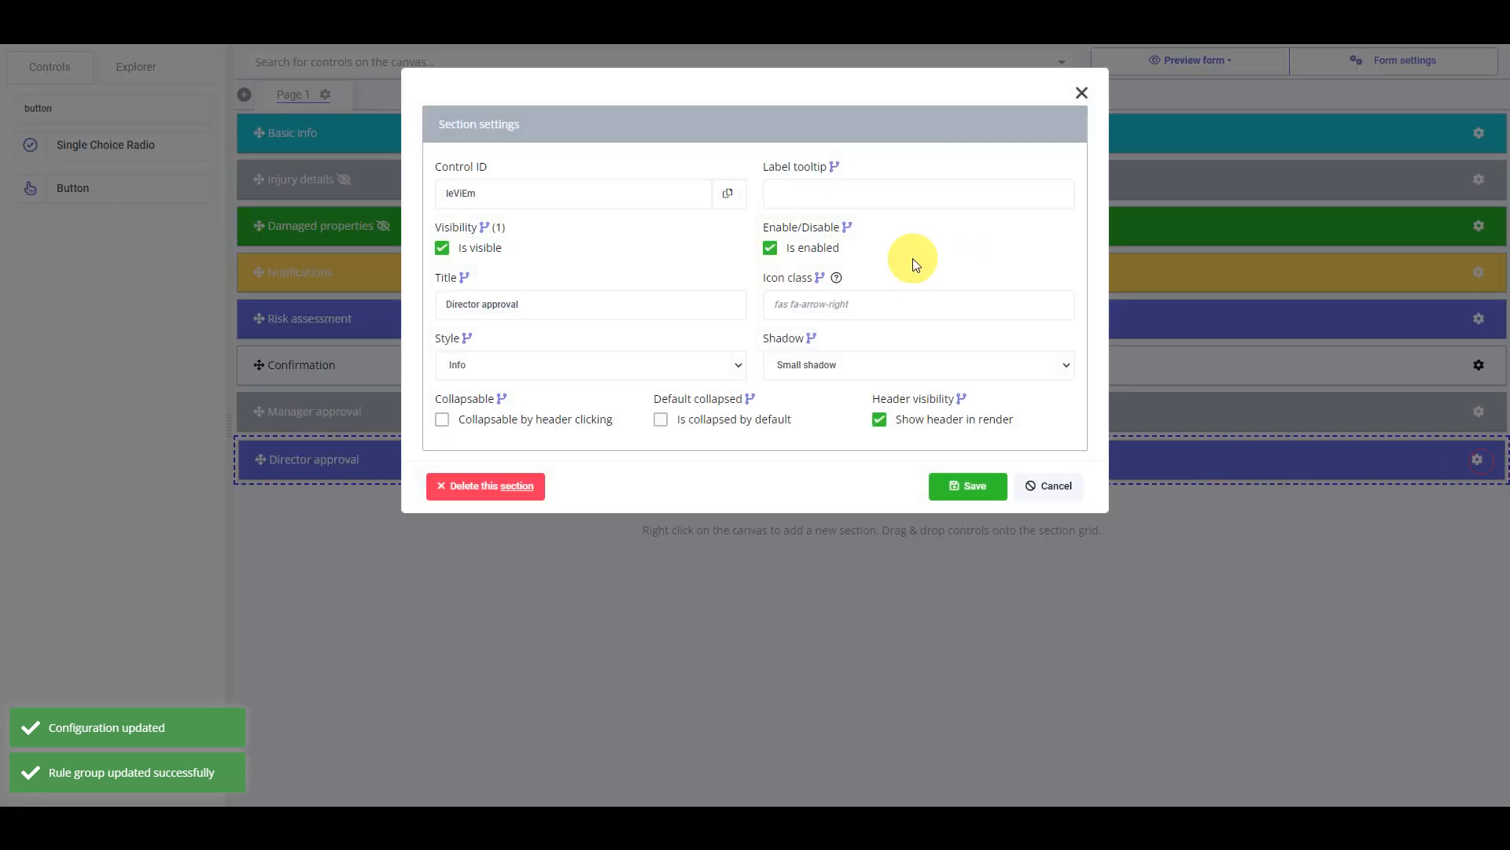
pyautogui.click(809, 248)
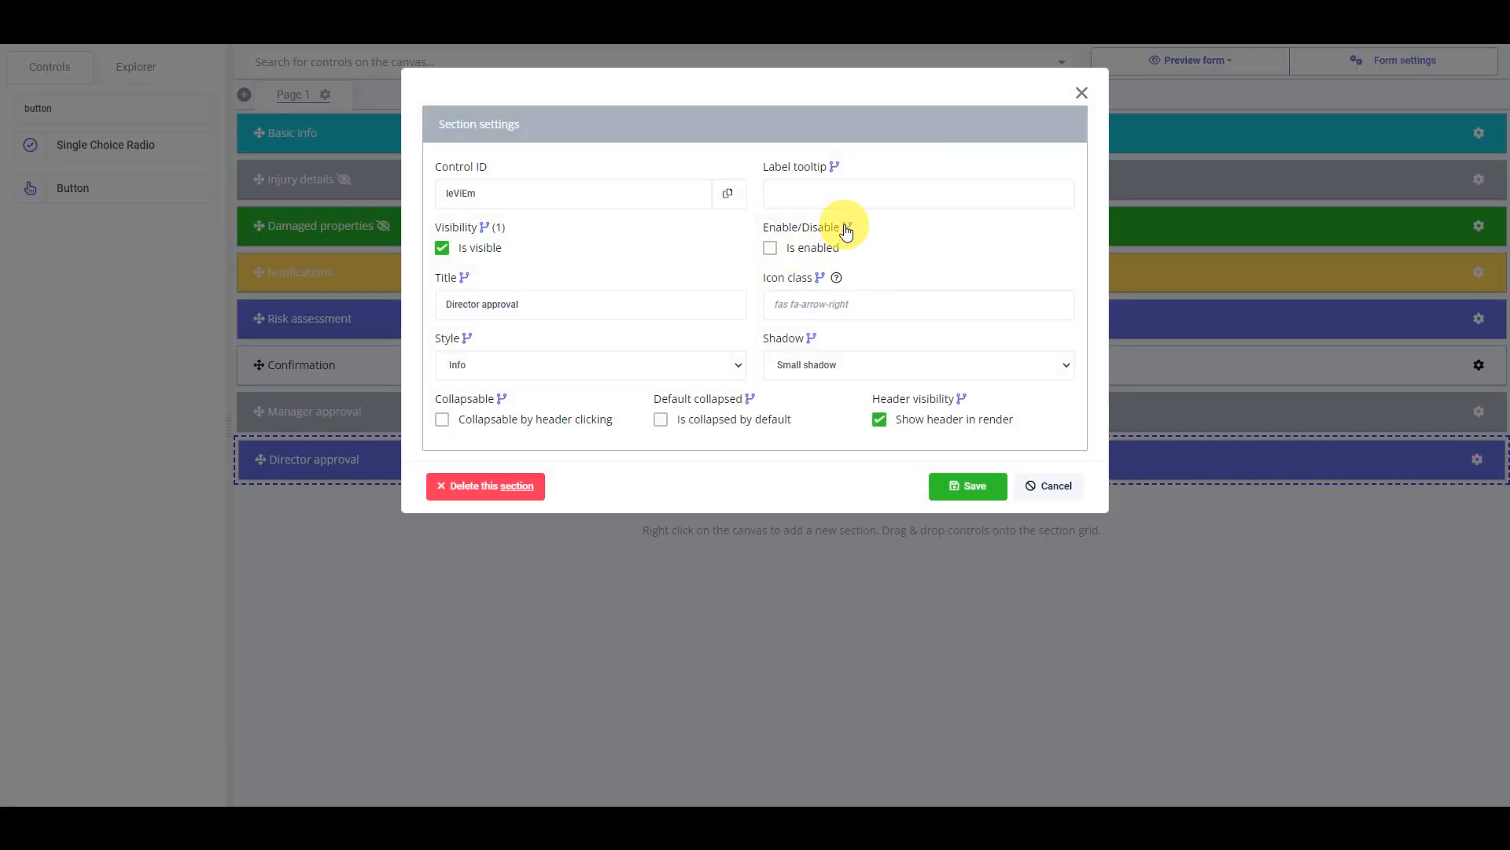
# Add an enable/disable rule to the Director approval section with the configuration value Enabled
pyautogui.click(847, 228)
pyautogui.click(779, 148)
pyautogui.click(872, 391)
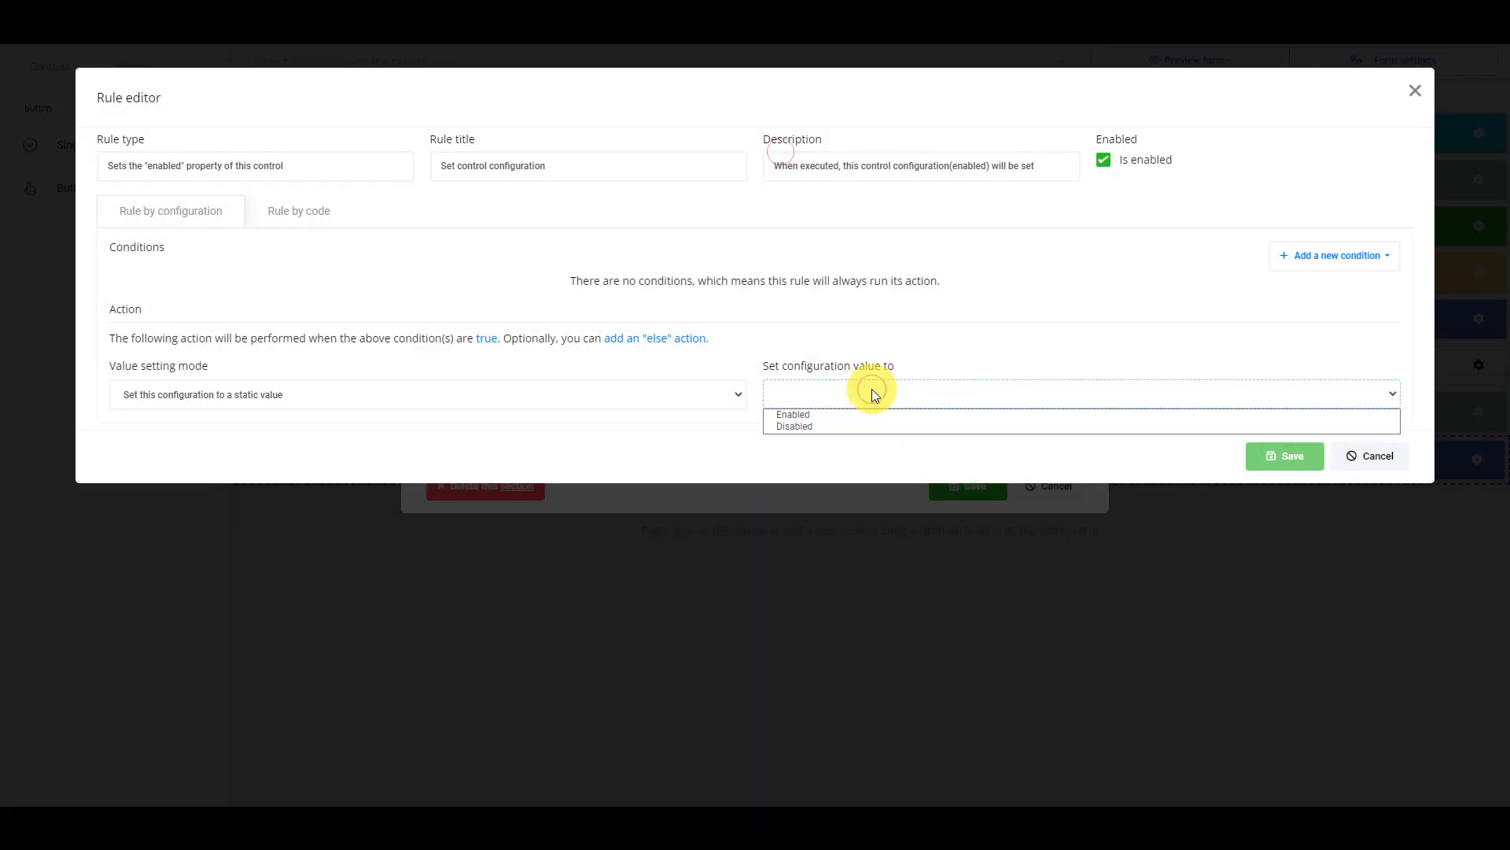
pyautogui.click(860, 415)
# Add a condition to the Director approval rule that approval_status equals director approval
pyautogui.click(1379, 255)
pyautogui.click(1330, 297)
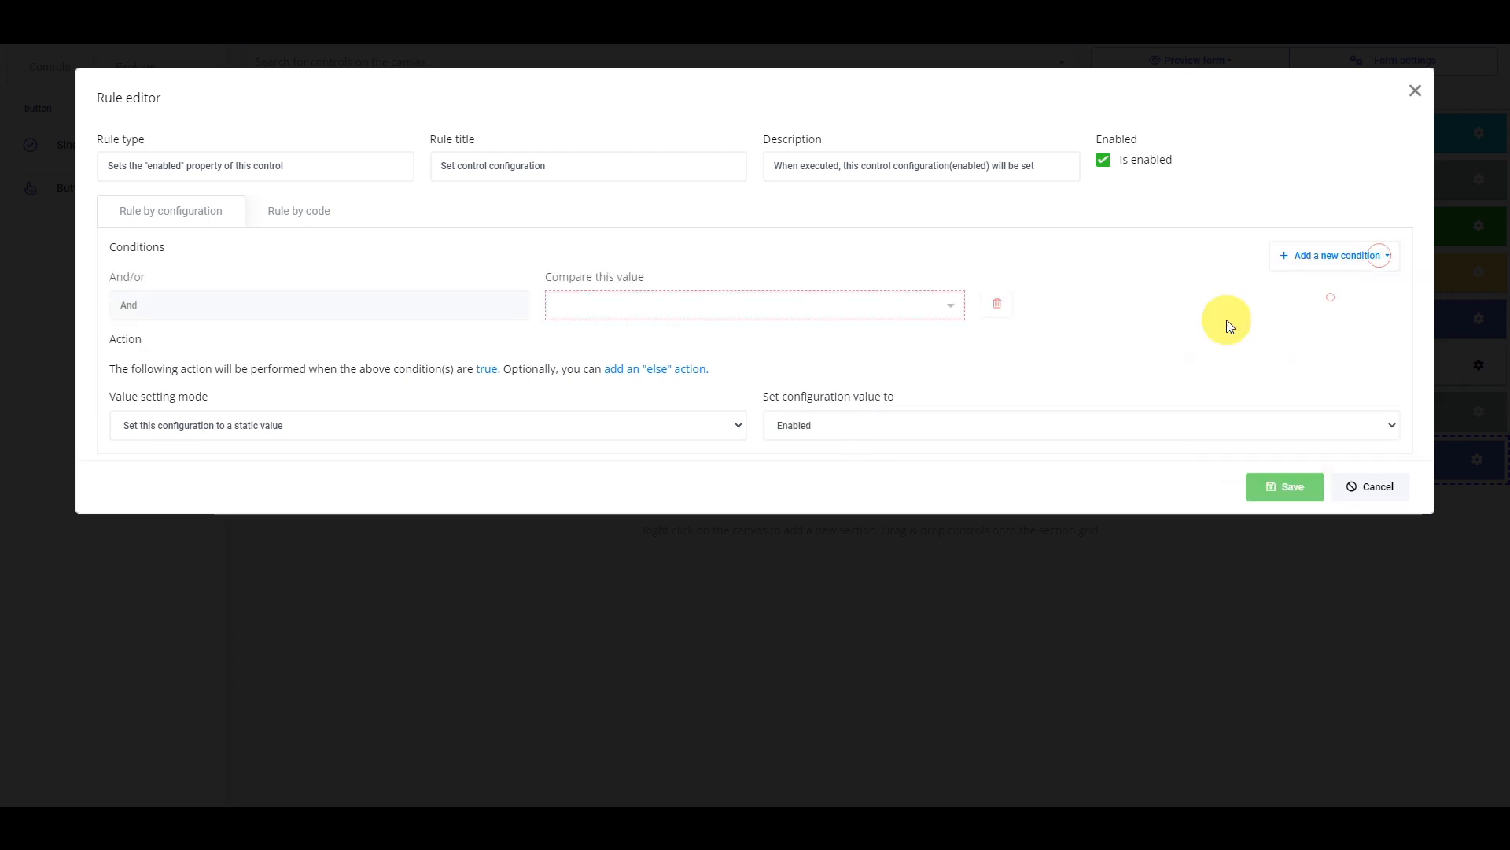
pyautogui.click(845, 304)
pyautogui.click(629, 373)
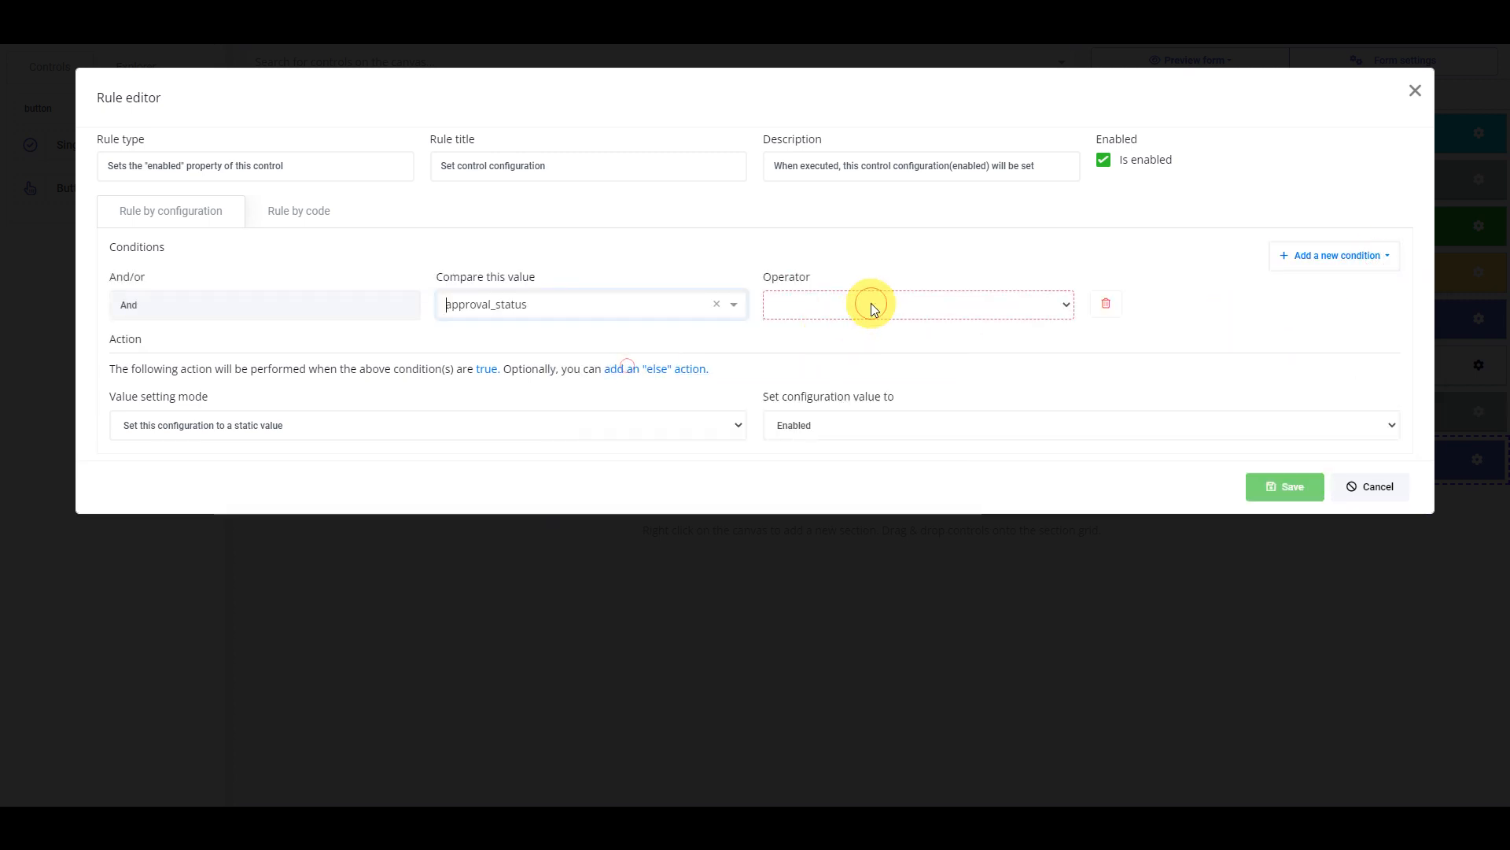
pyautogui.click(871, 304)
pyautogui.click(839, 331)
pyautogui.click(1012, 310)
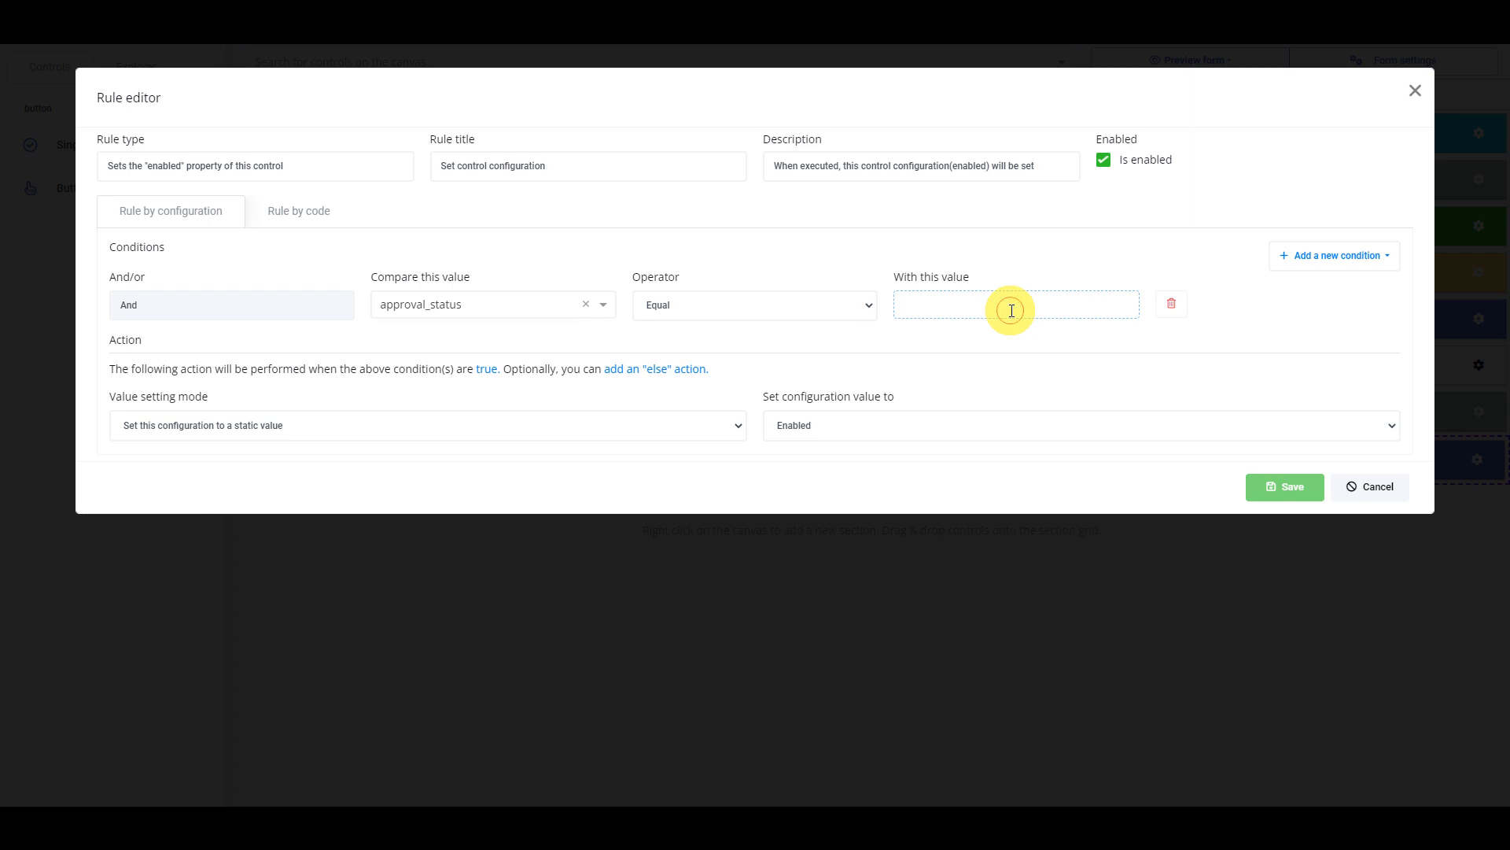
pyautogui.write('director approval')
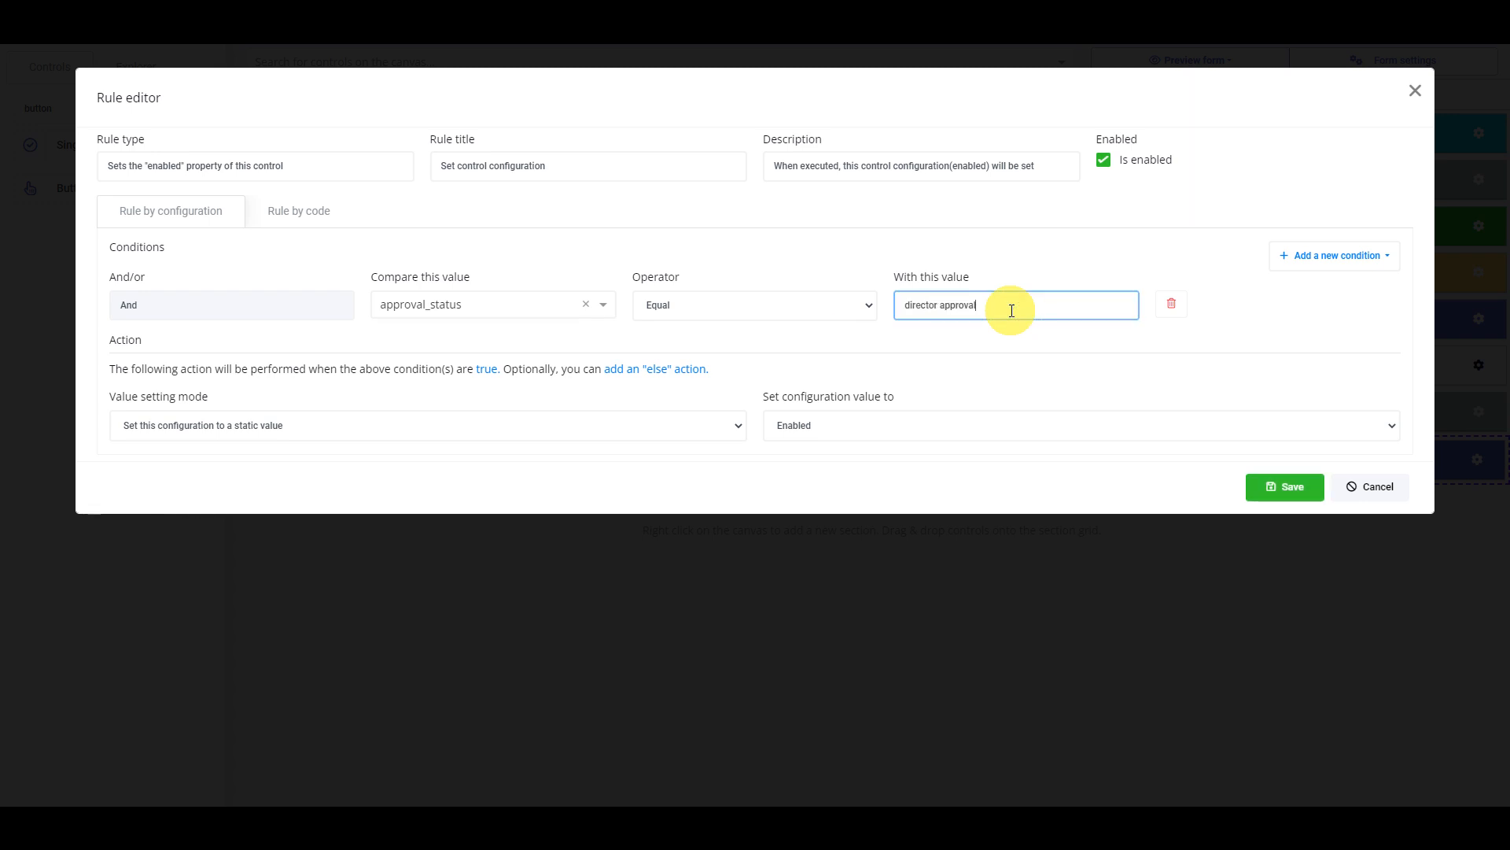
# Save the rule, the rule list and the Director approval section settings
pyautogui.click(1268, 482)
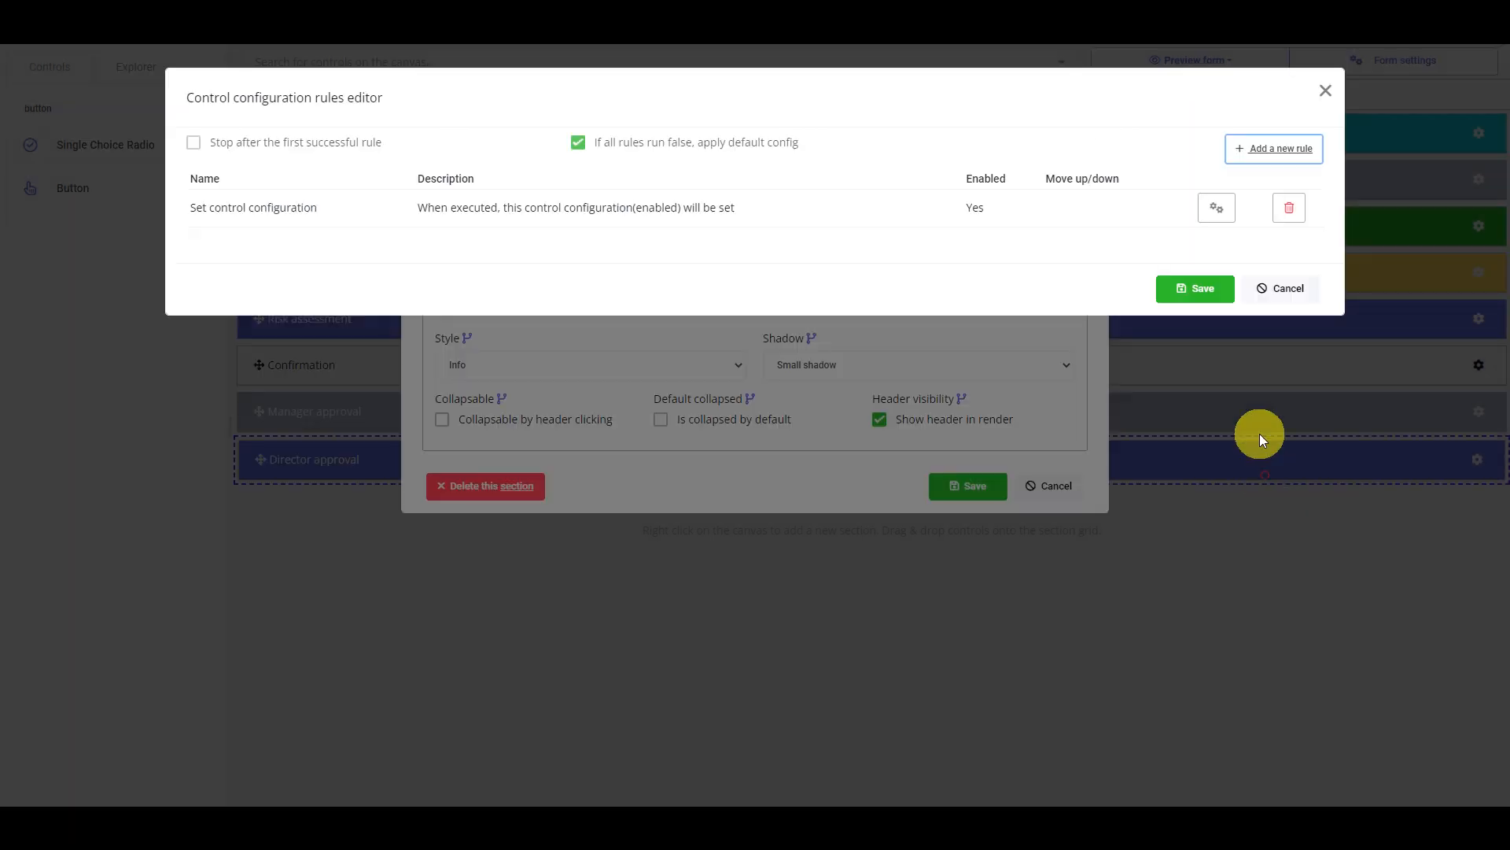
pyautogui.click(1202, 286)
pyautogui.click(956, 488)
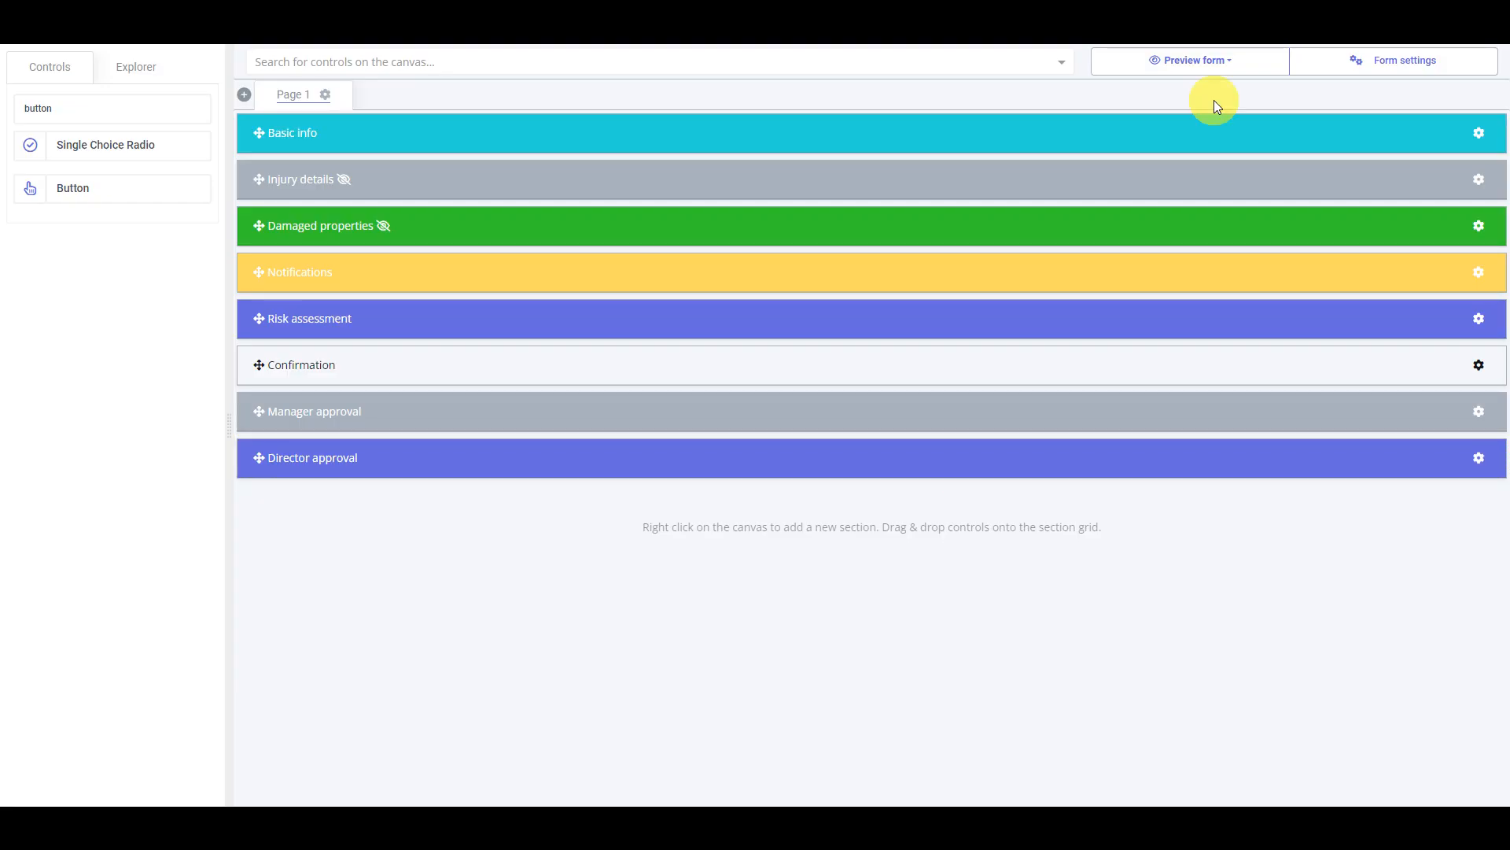
# Preview the form in a maximized window, tick the confirmation that the details are correct, and submit the form
pyautogui.click(1210, 70)
pyautogui.click(1196, 196)
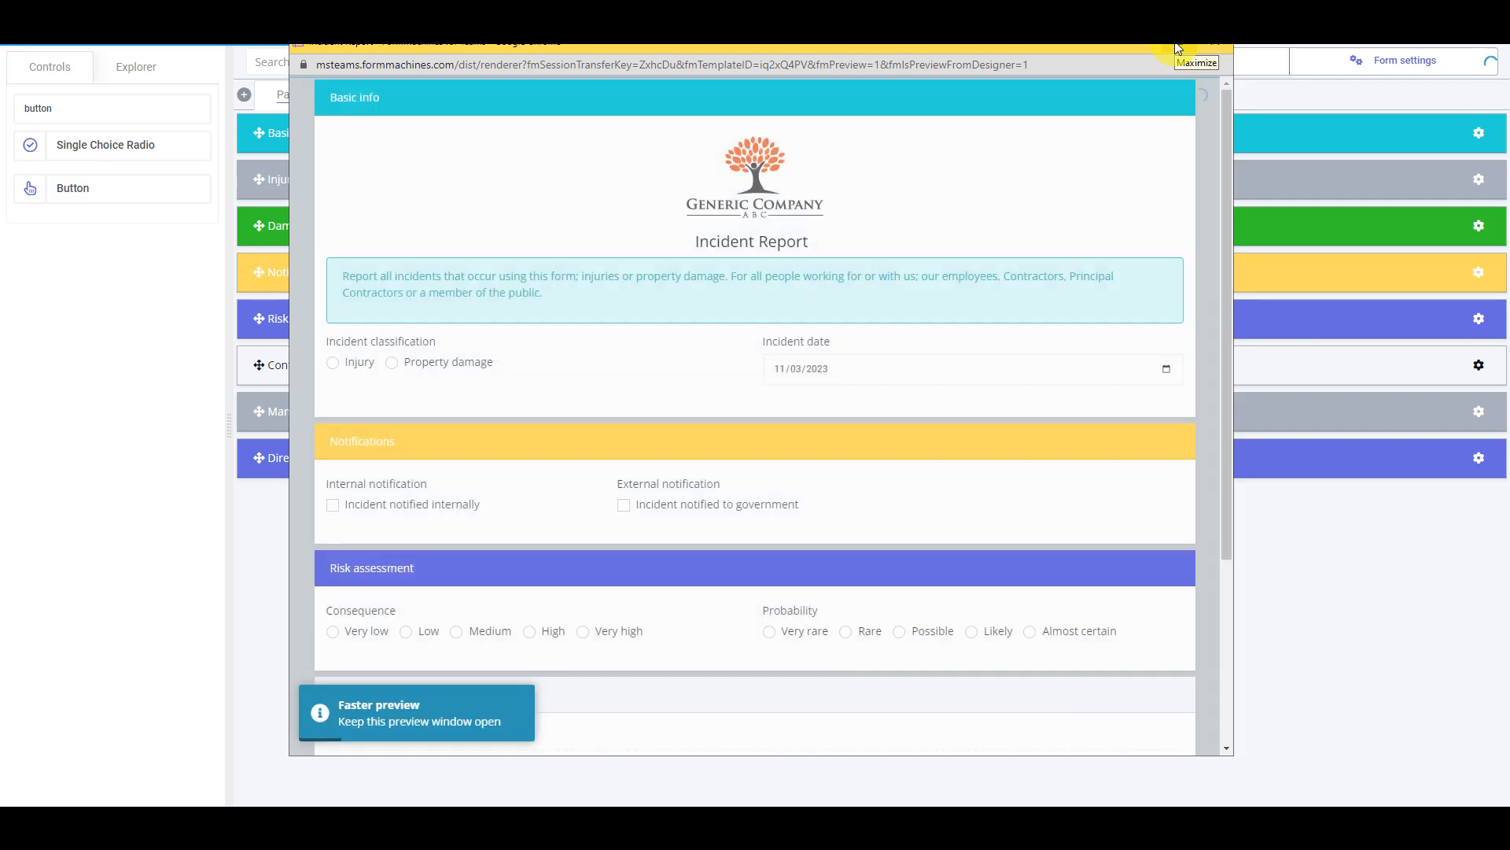
pyautogui.click(1177, 49)
pyautogui.scroll(-2, 999, 597)
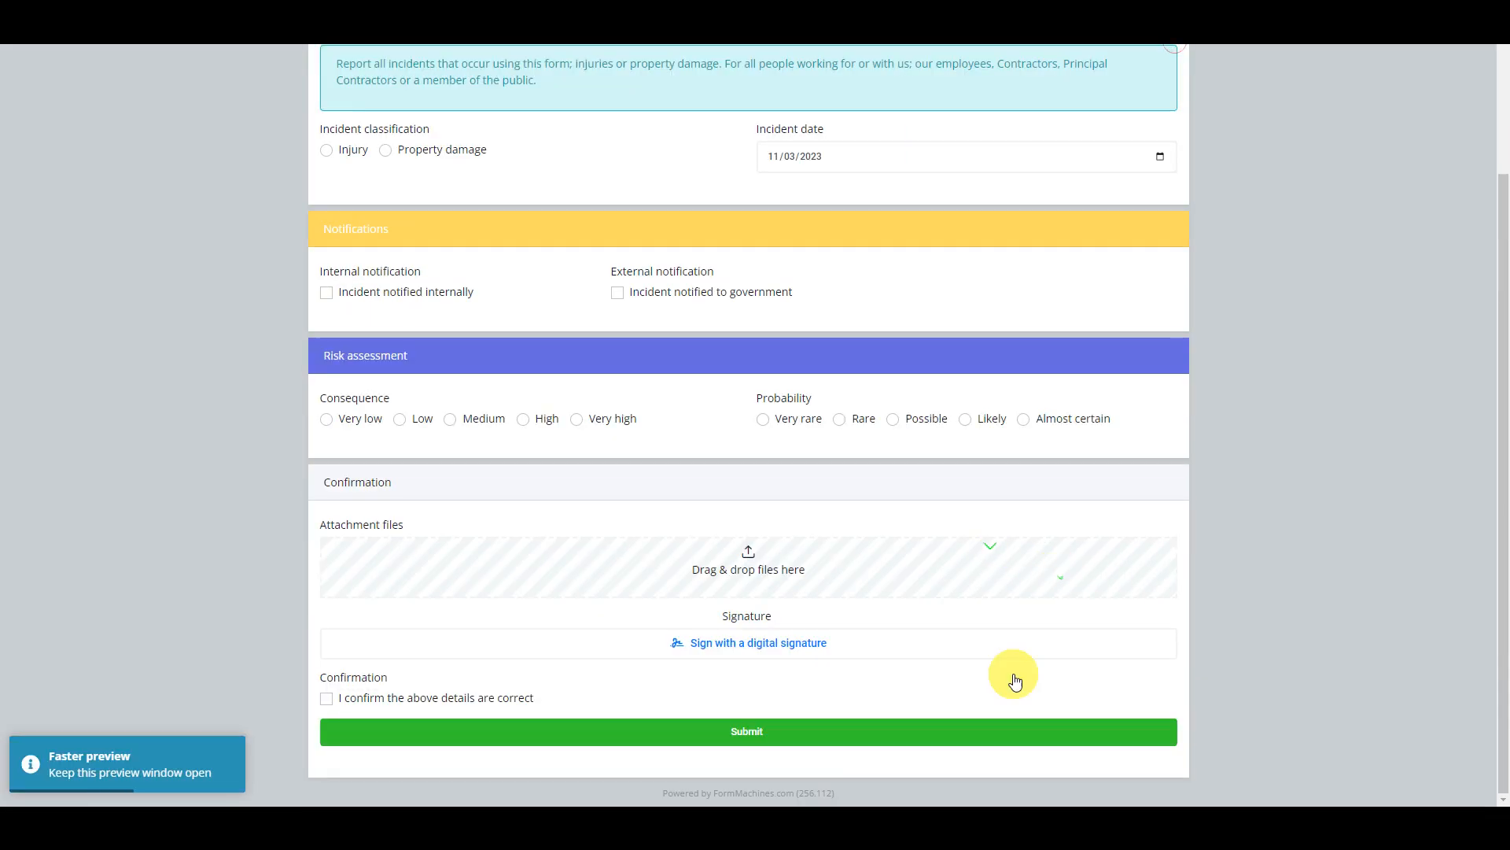
pyautogui.click(510, 708)
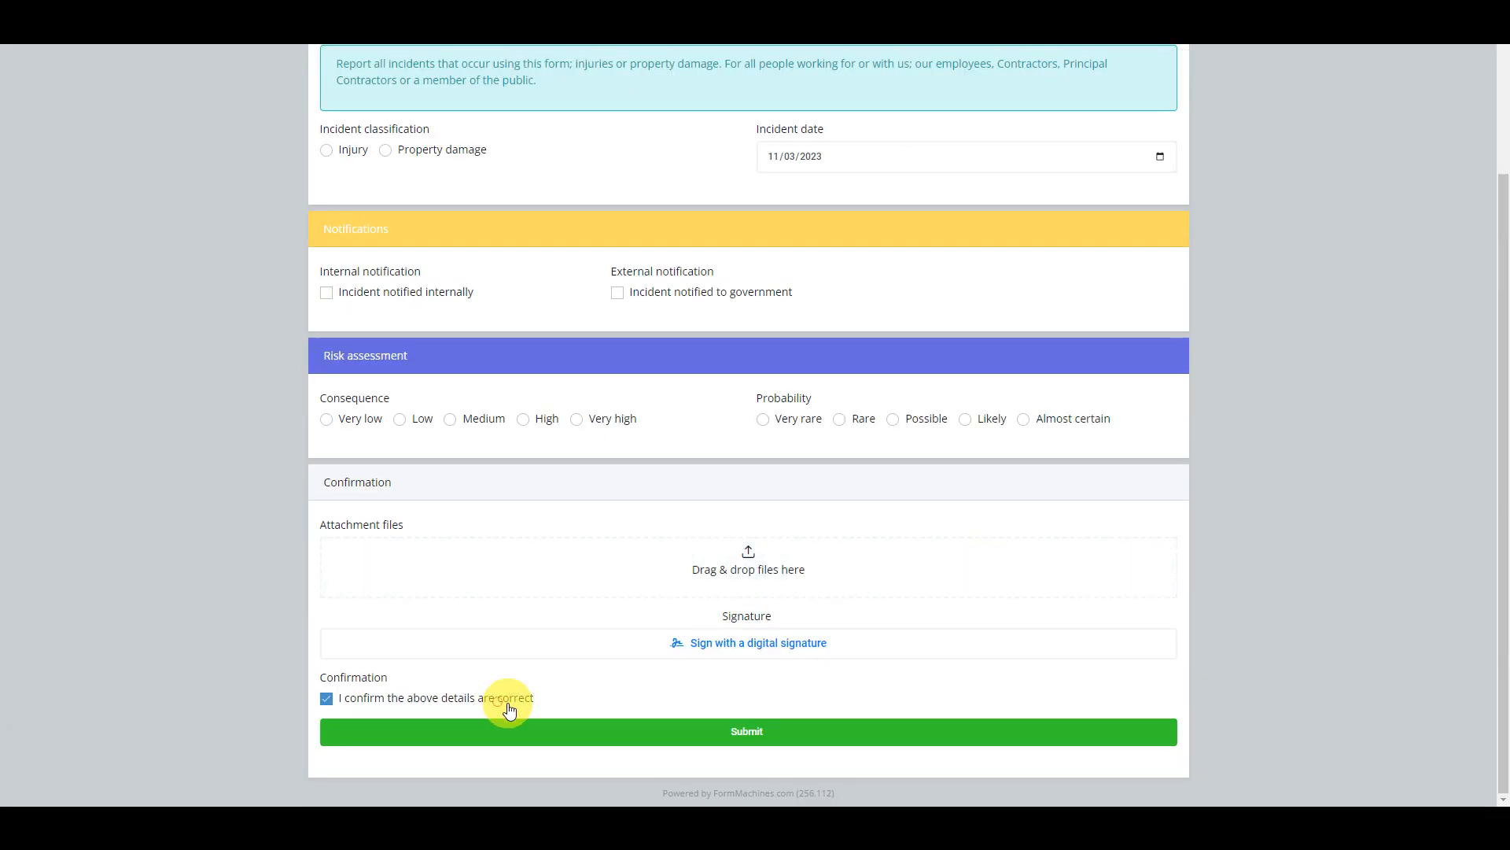
pyautogui.click(621, 733)
pyautogui.click(715, 499)
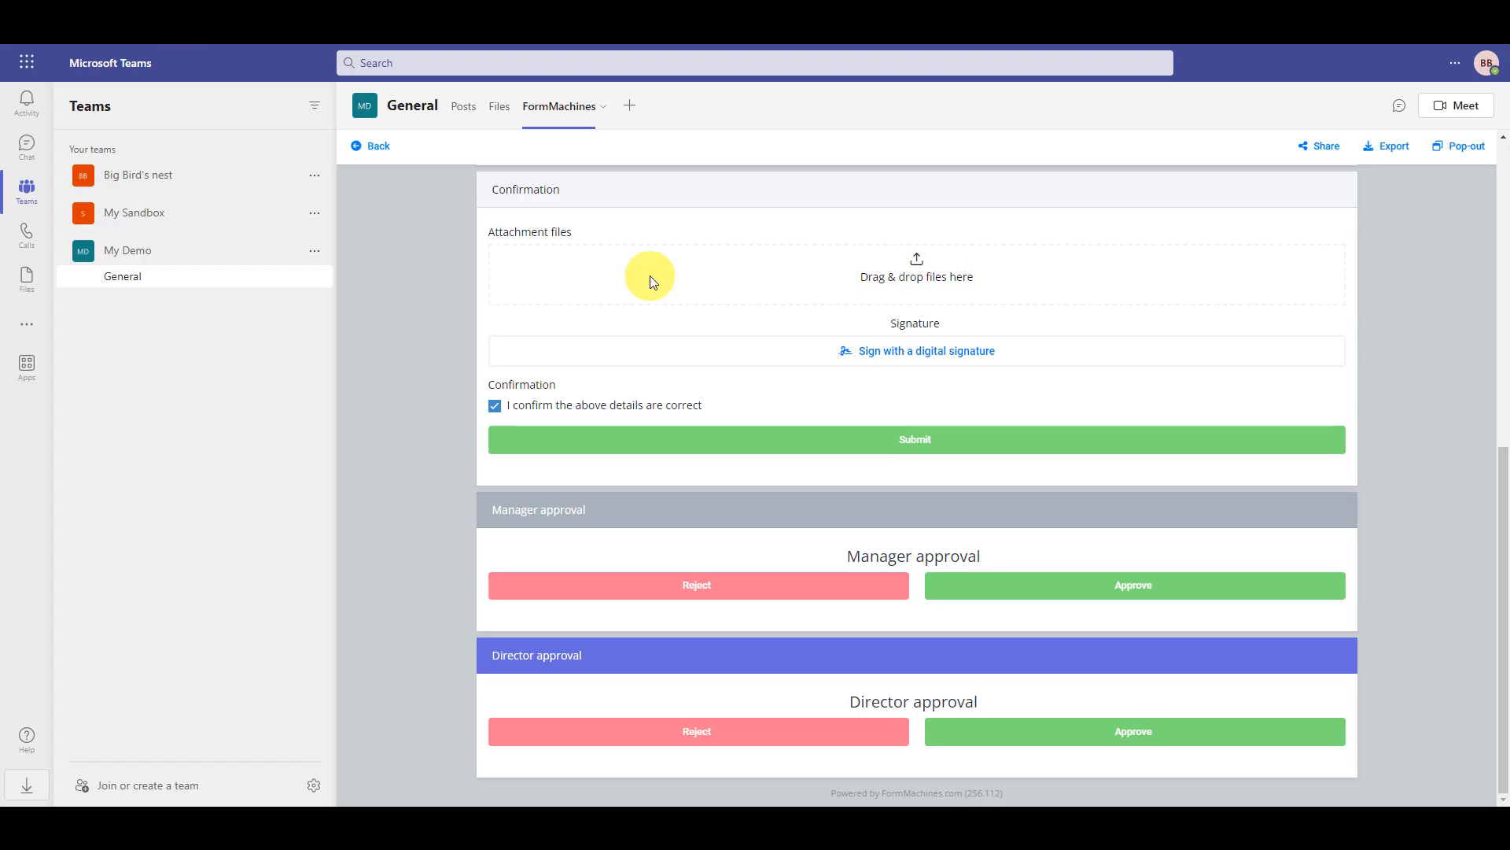
# Return to the submissions list in Microsoft Teams, open the newest submission and approve it in the Manager approval section
pyautogui.click(379, 143)
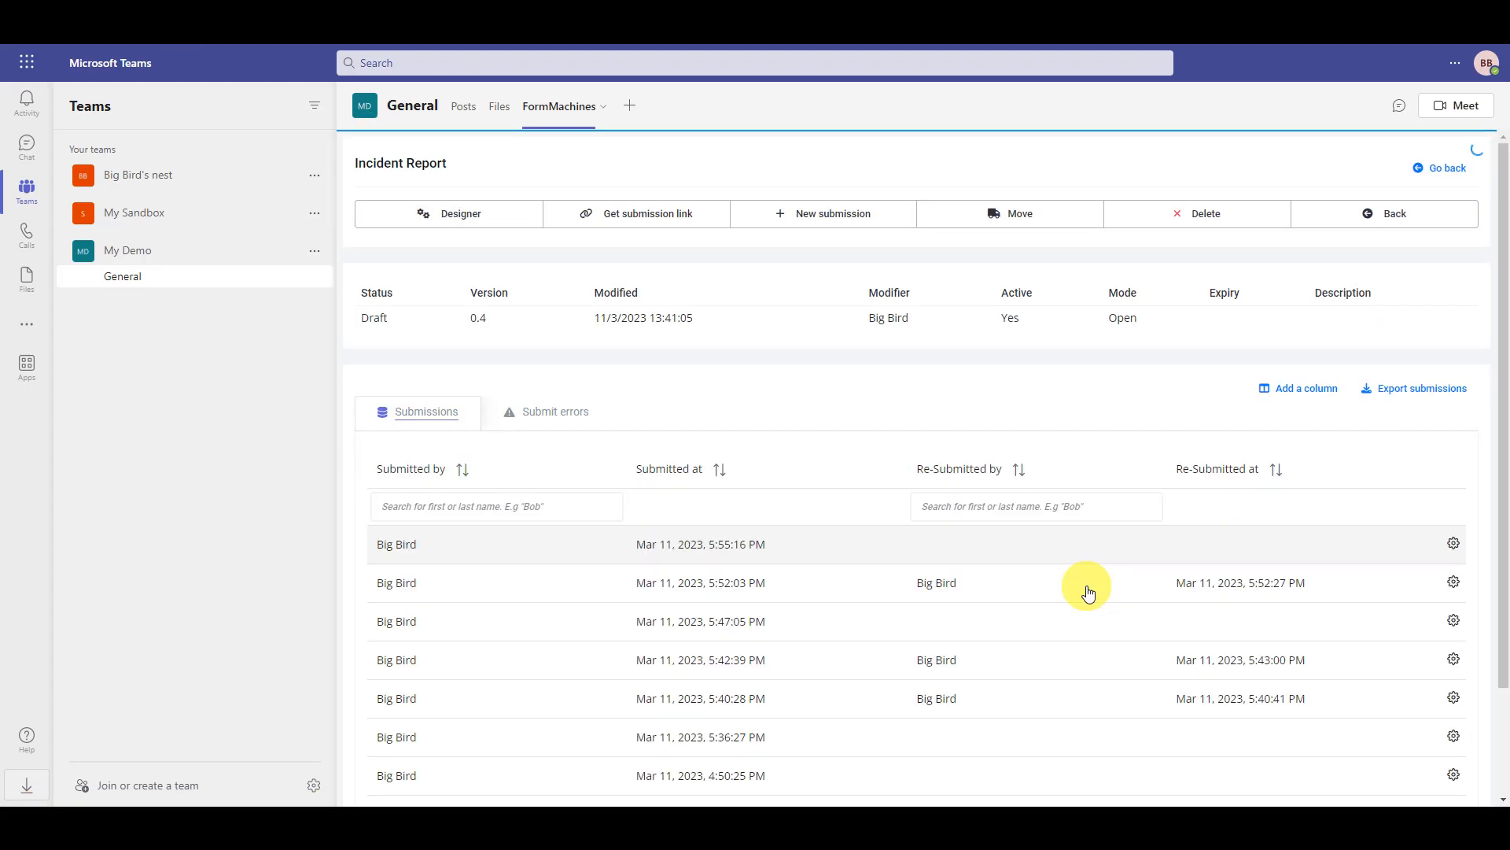
pyautogui.click(1014, 550)
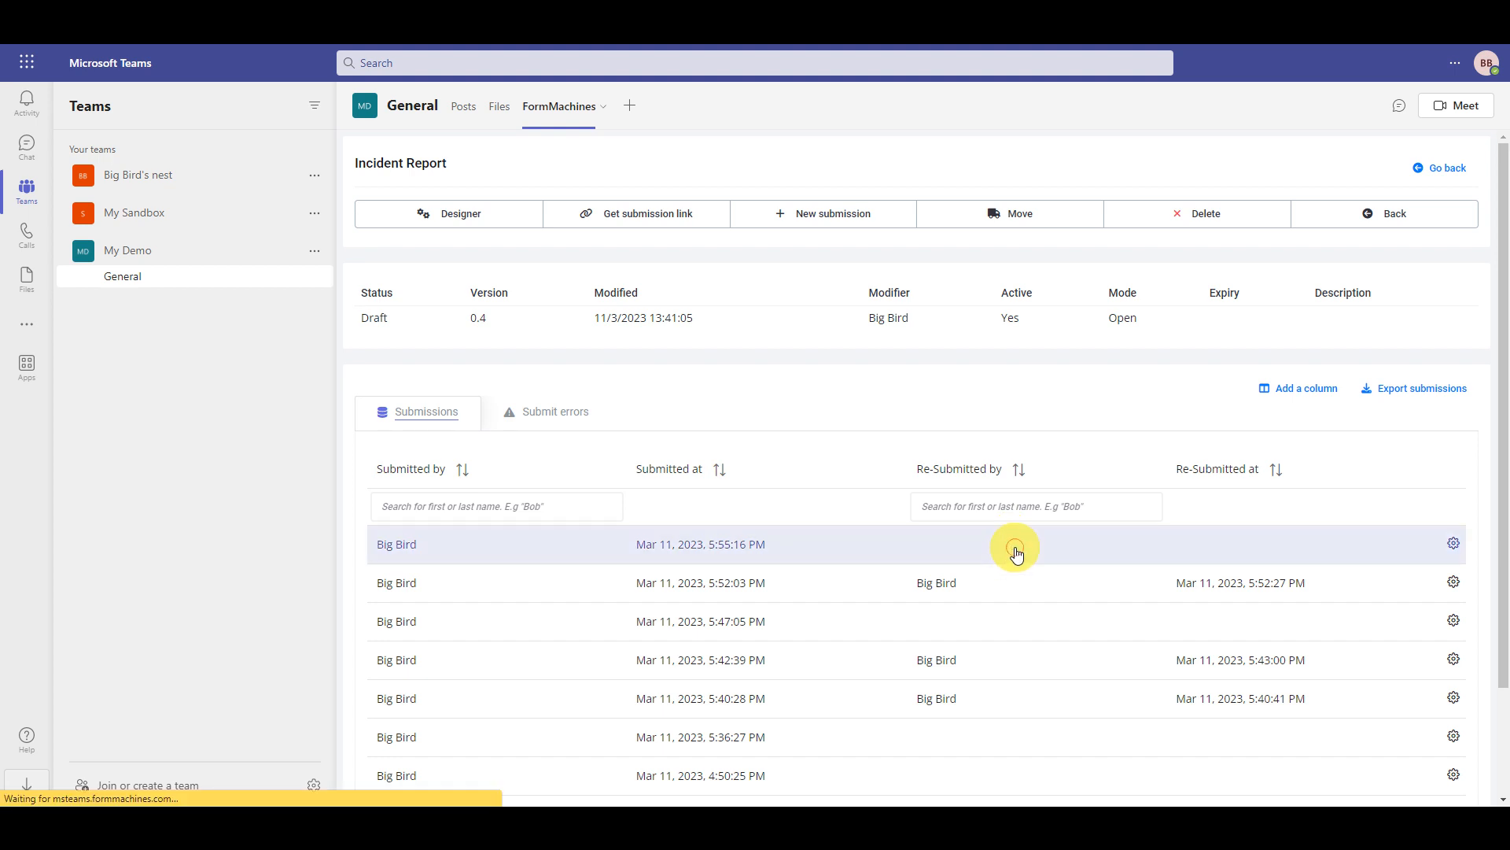
pyautogui.scroll(-4, 1016, 555)
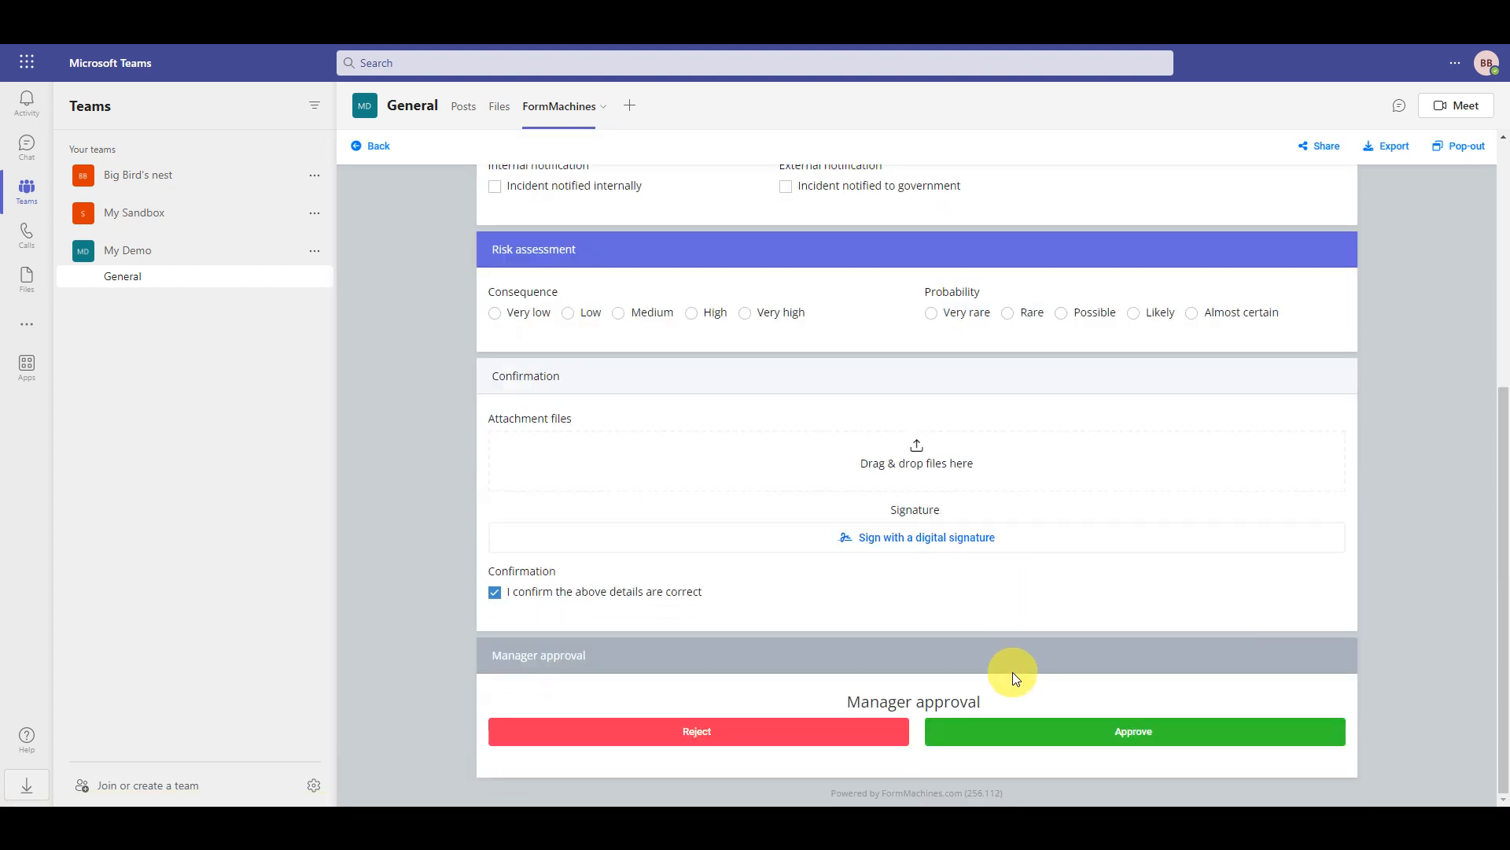
pyautogui.scroll(5, 870, 522)
pyautogui.scroll(-5, 927, 624)
pyautogui.click(1139, 731)
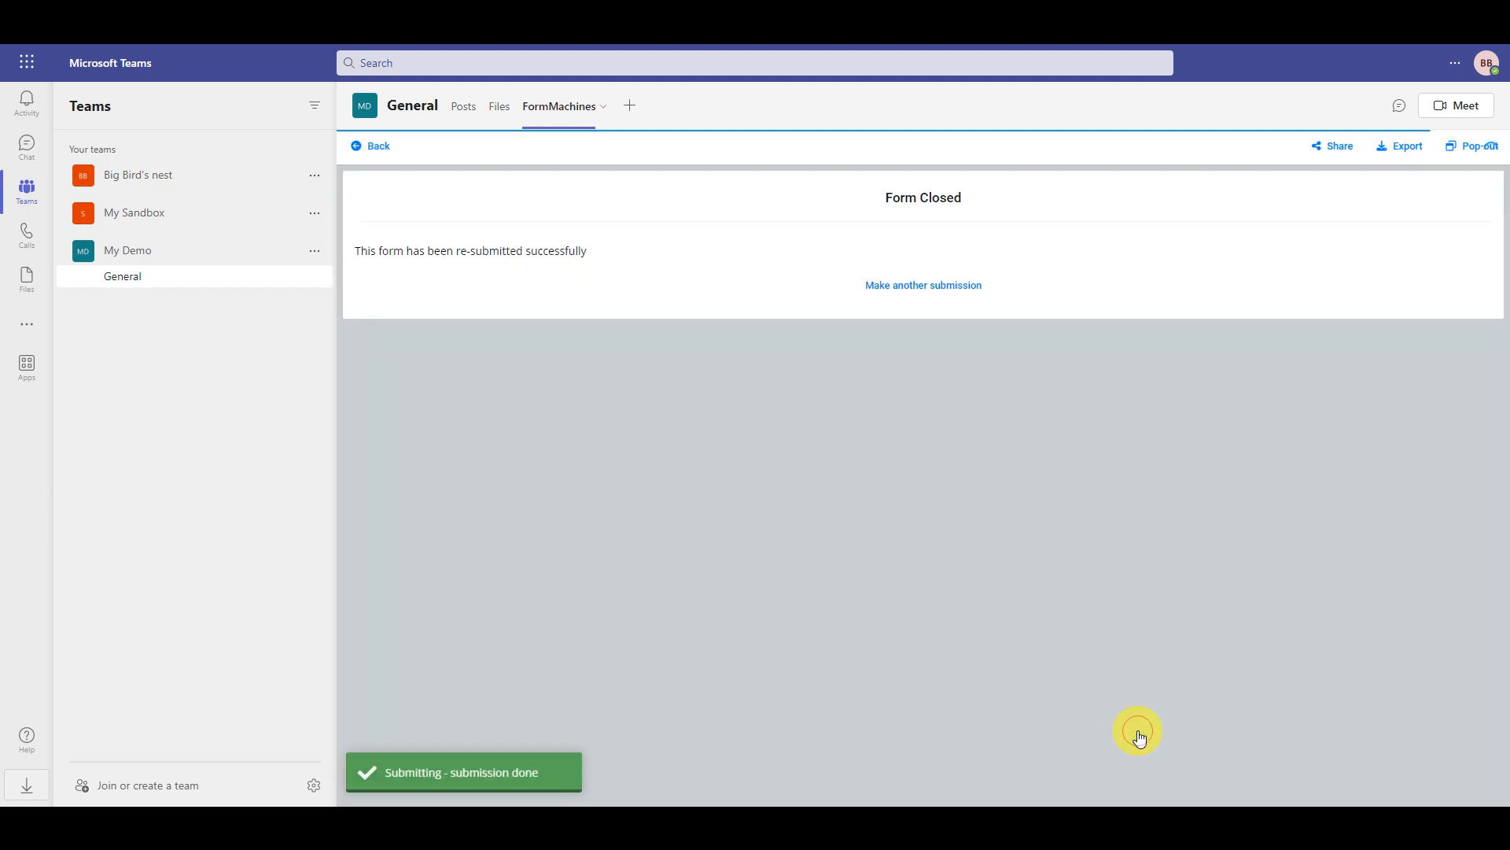
# Go back to the submissions list, reopen the newest submission and approve it in the Director approval section
pyautogui.click(381, 147)
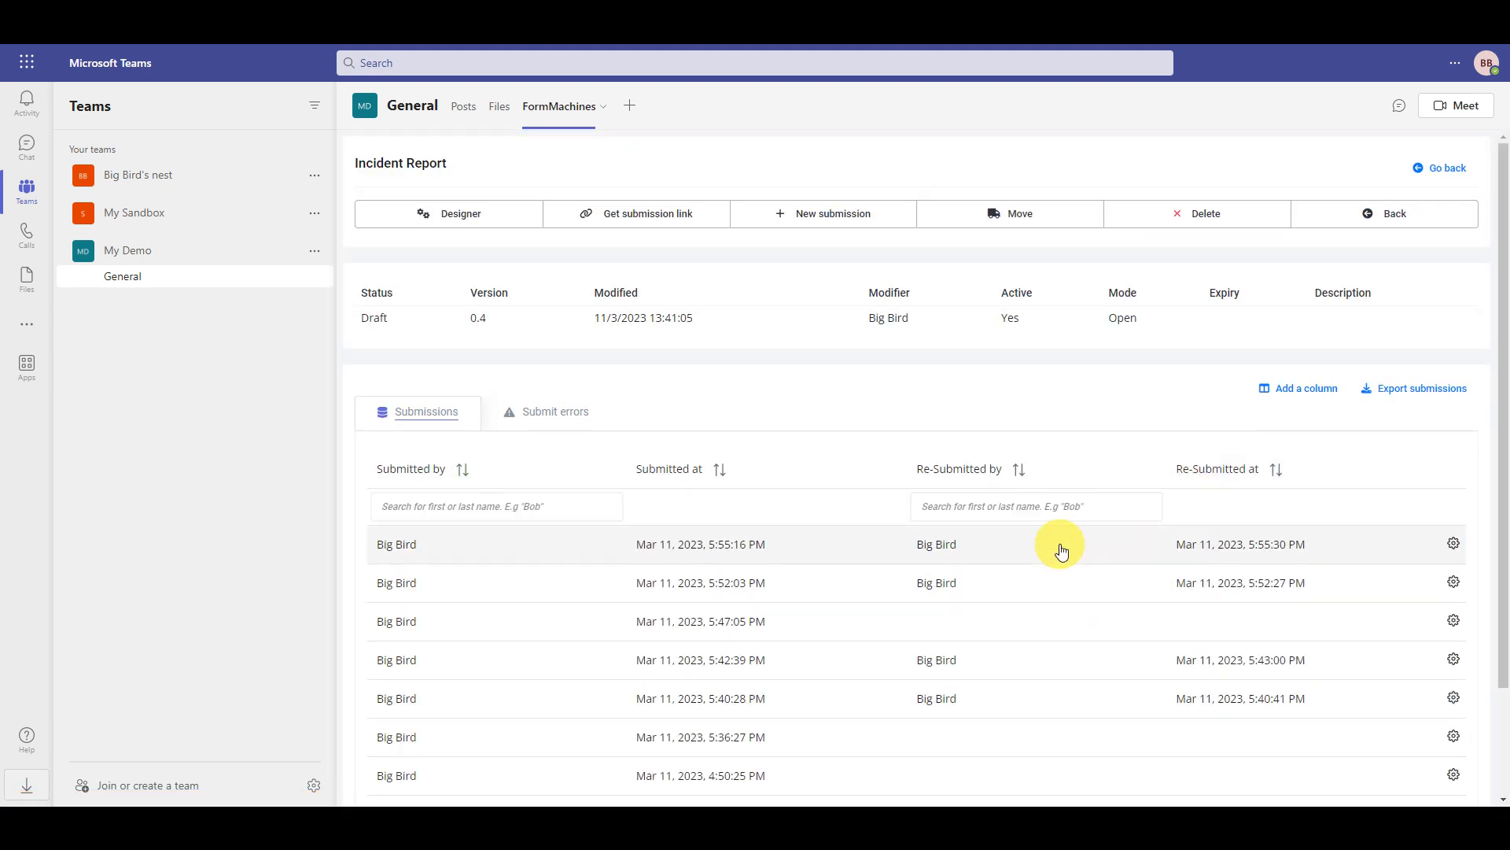
pyautogui.click(1062, 549)
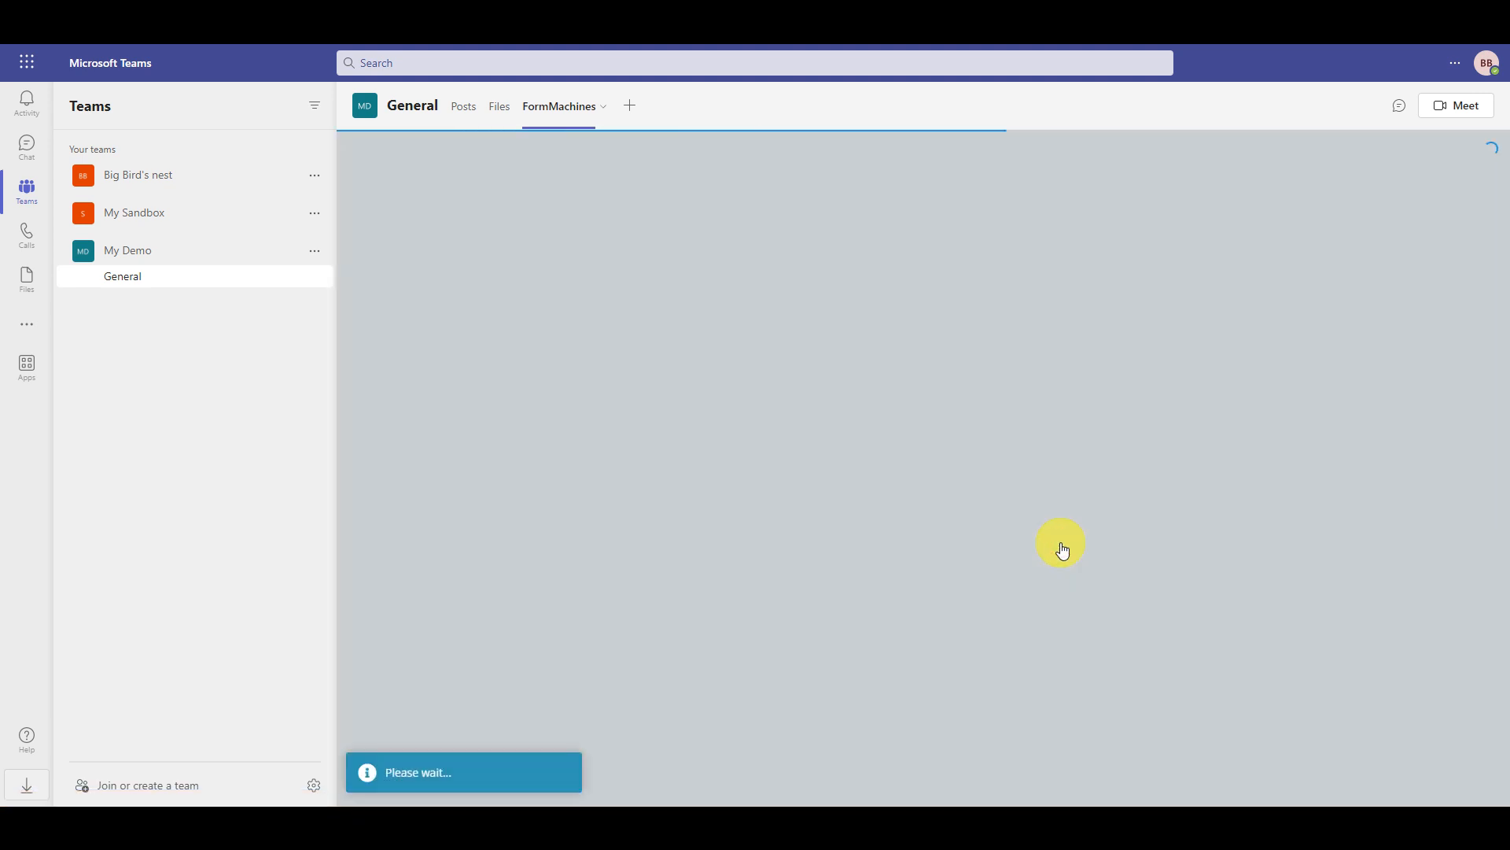
pyautogui.scroll(-6, 1061, 546)
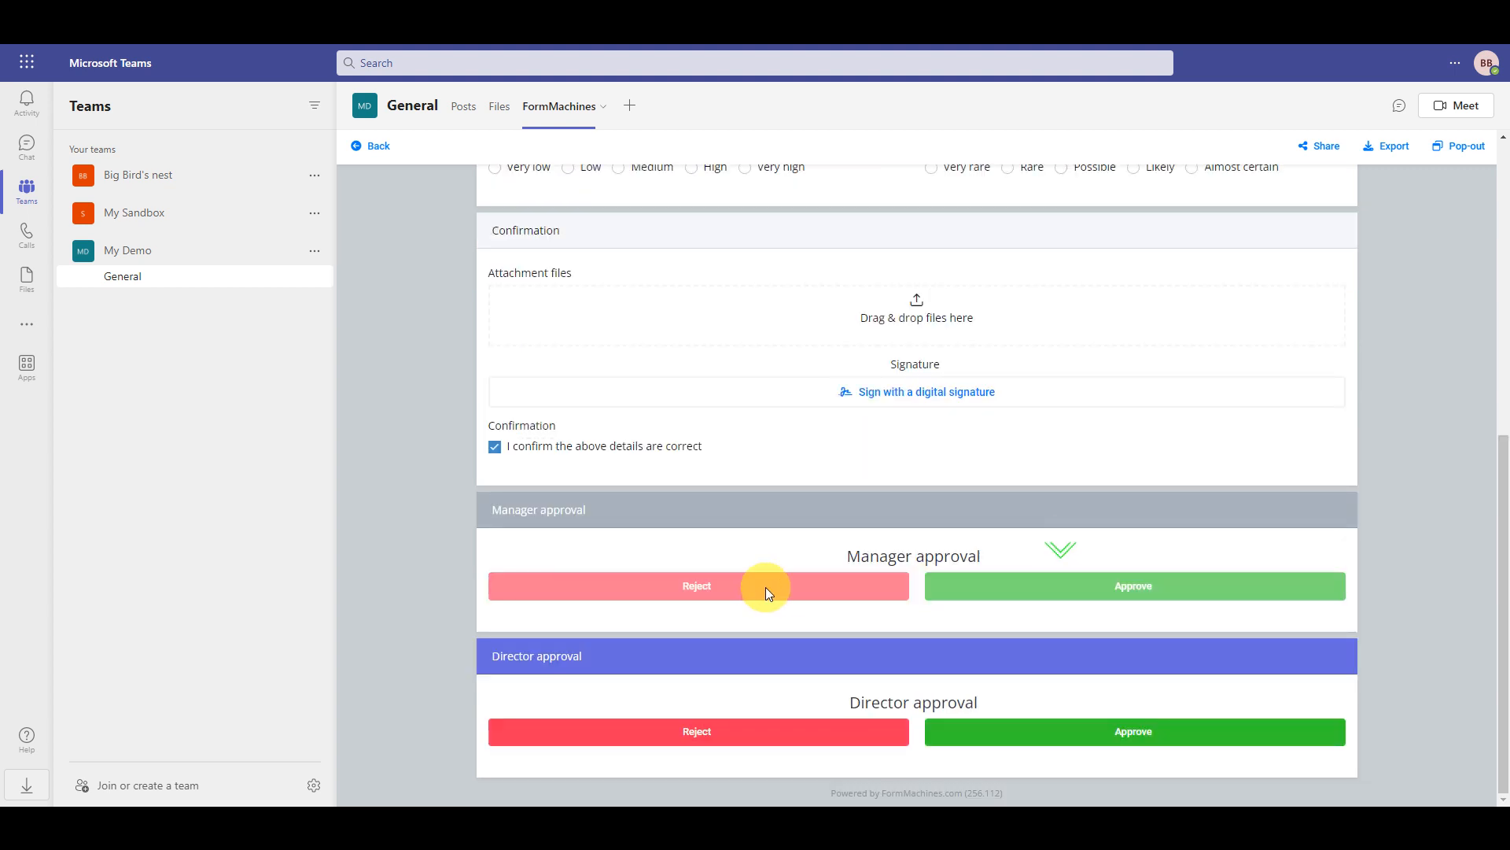
pyautogui.click(1066, 743)
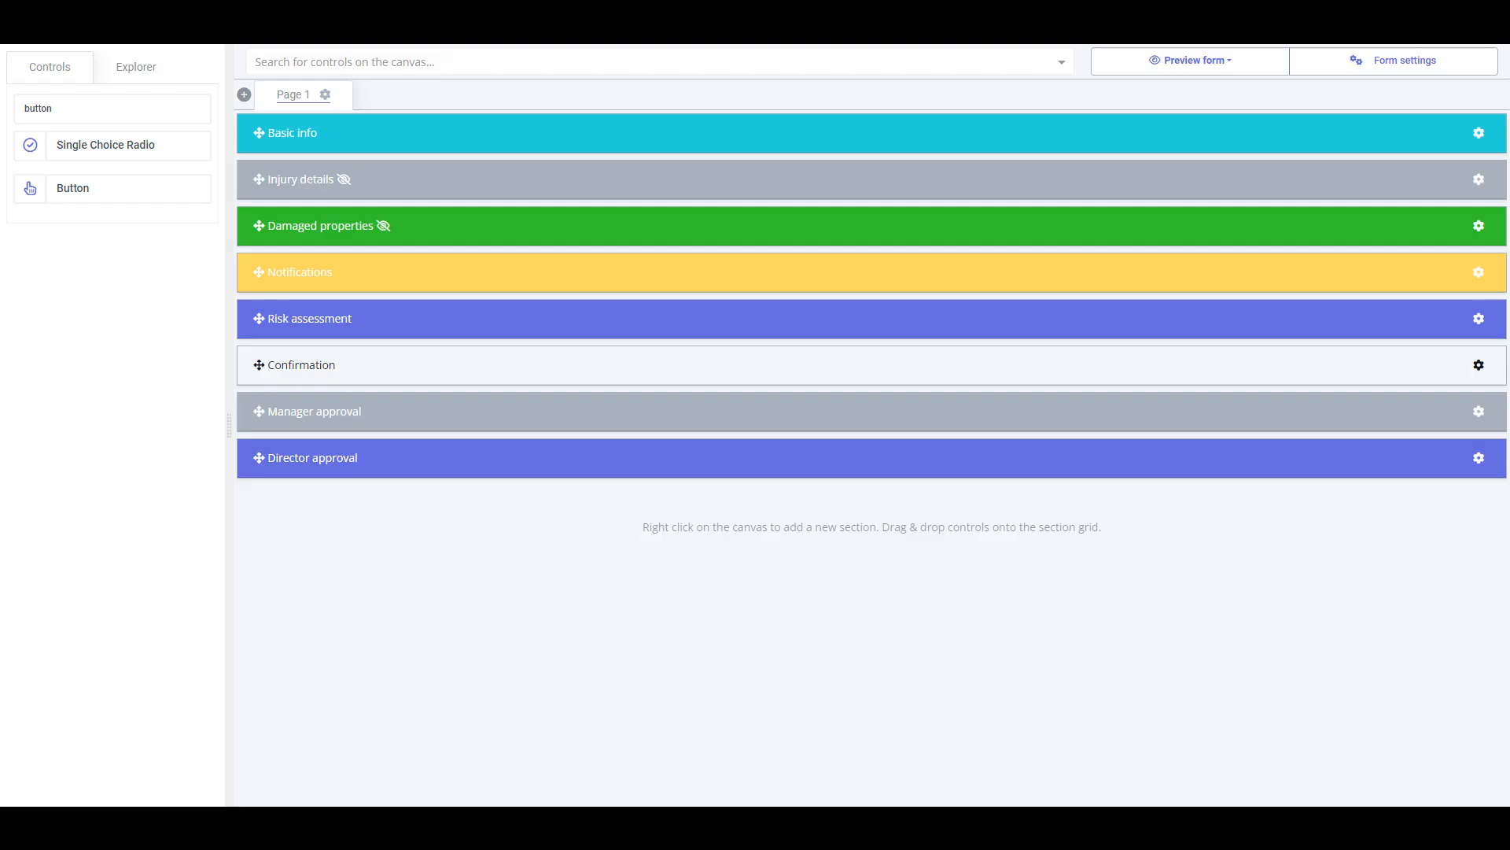
# Expand the Basic info section and add a Label control beneath the company logo
pyautogui.click(603, 142)
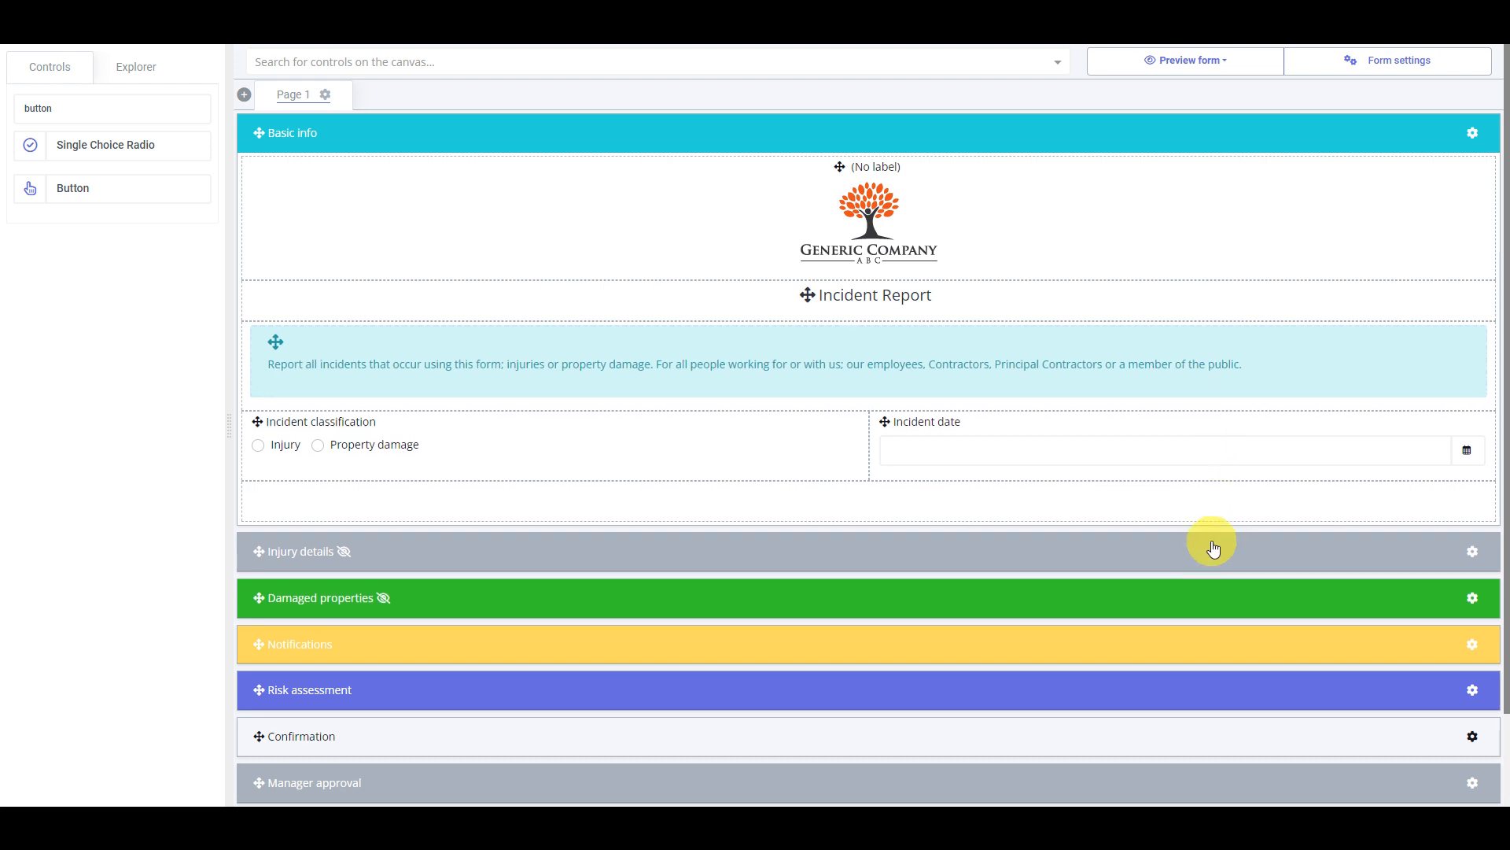
pyautogui.scroll(-1, 415, 412)
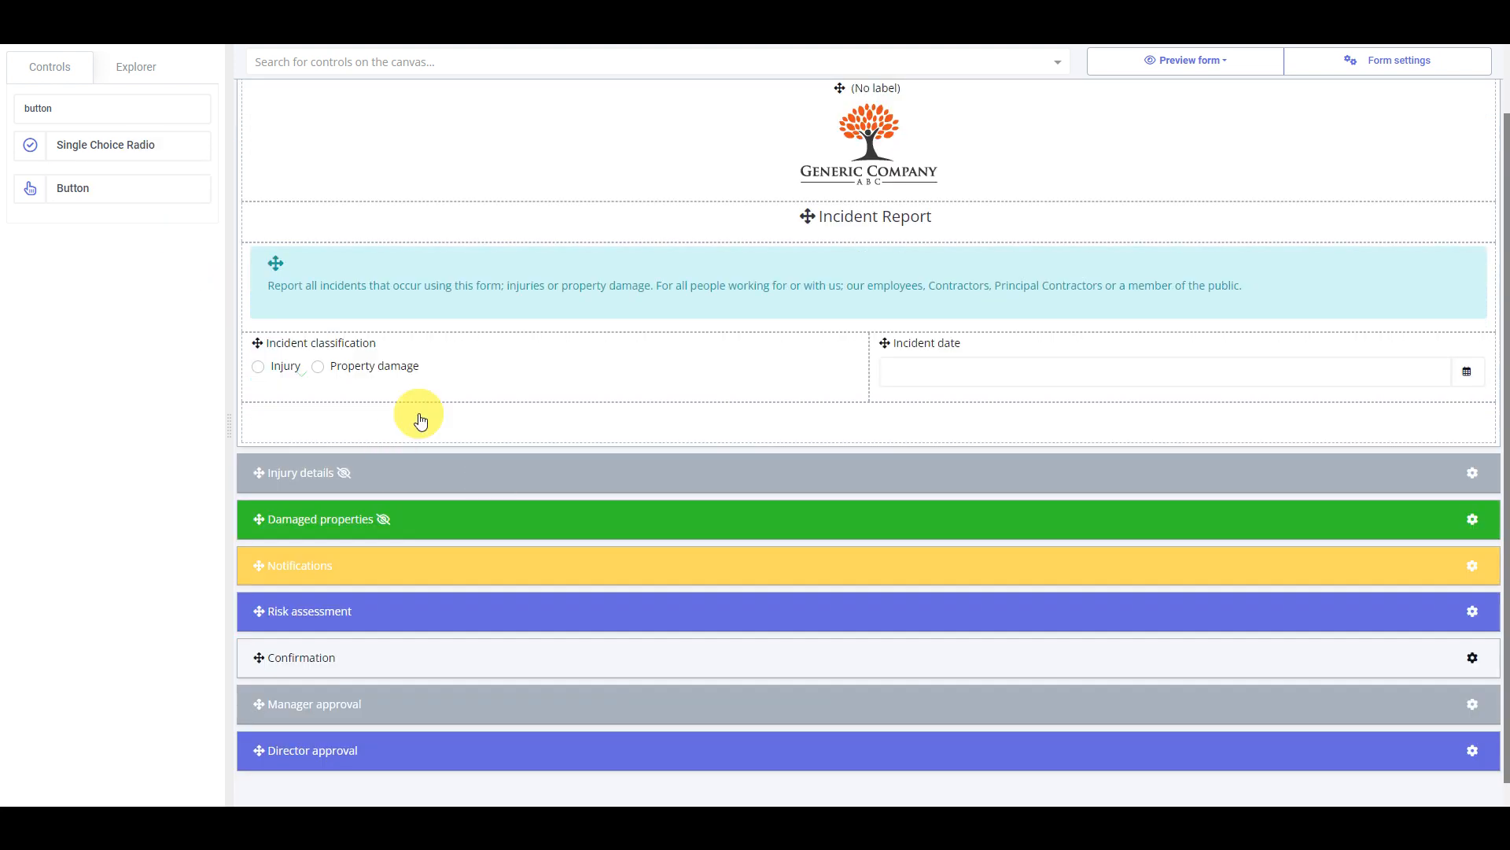
pyautogui.doubleClick(102, 106)
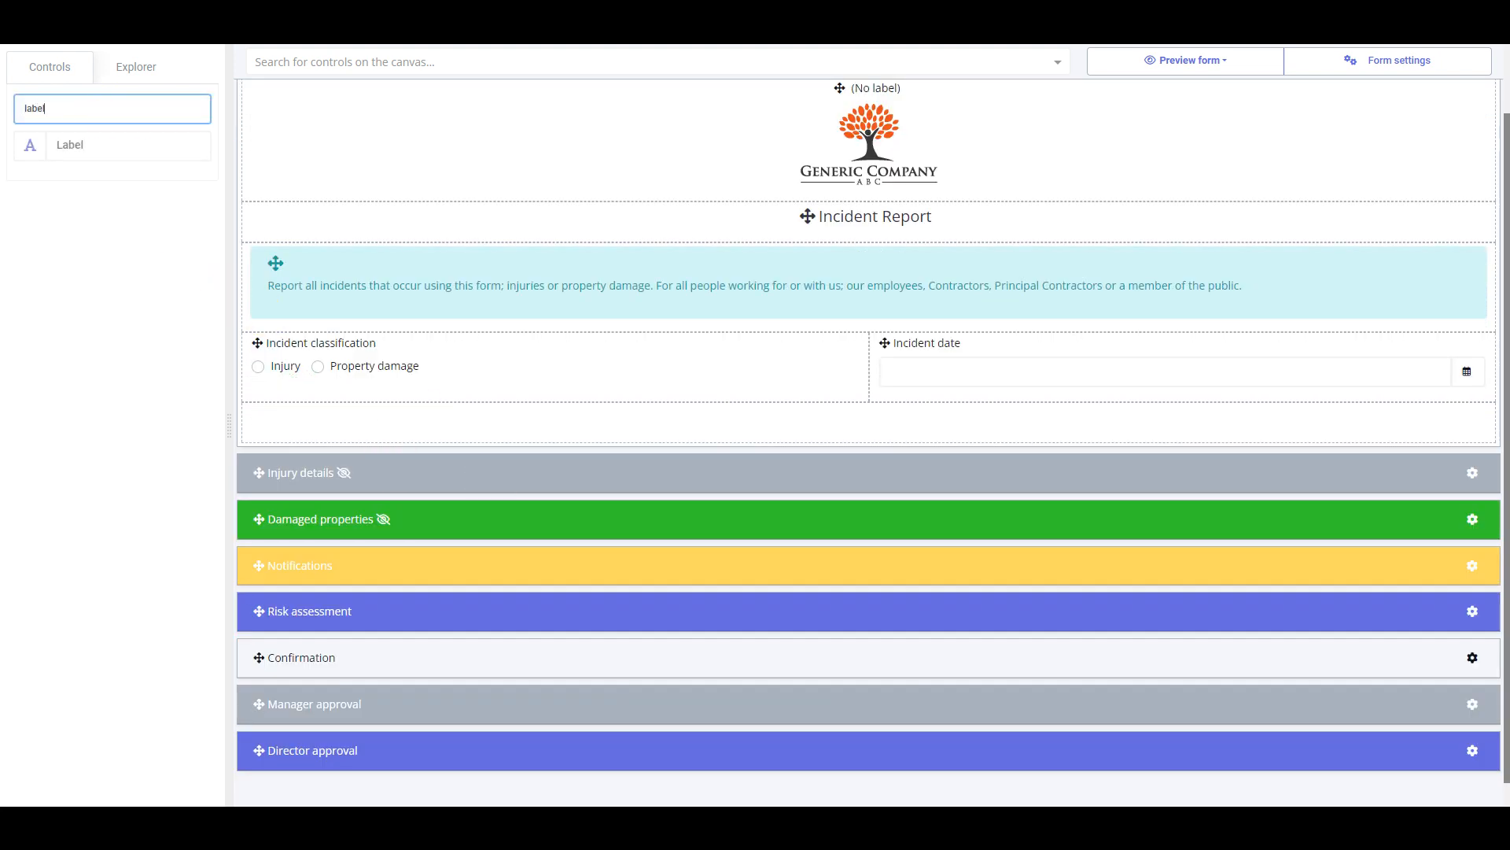
pyautogui.moveTo(137, 158); pyautogui.dragTo(1284, 197)
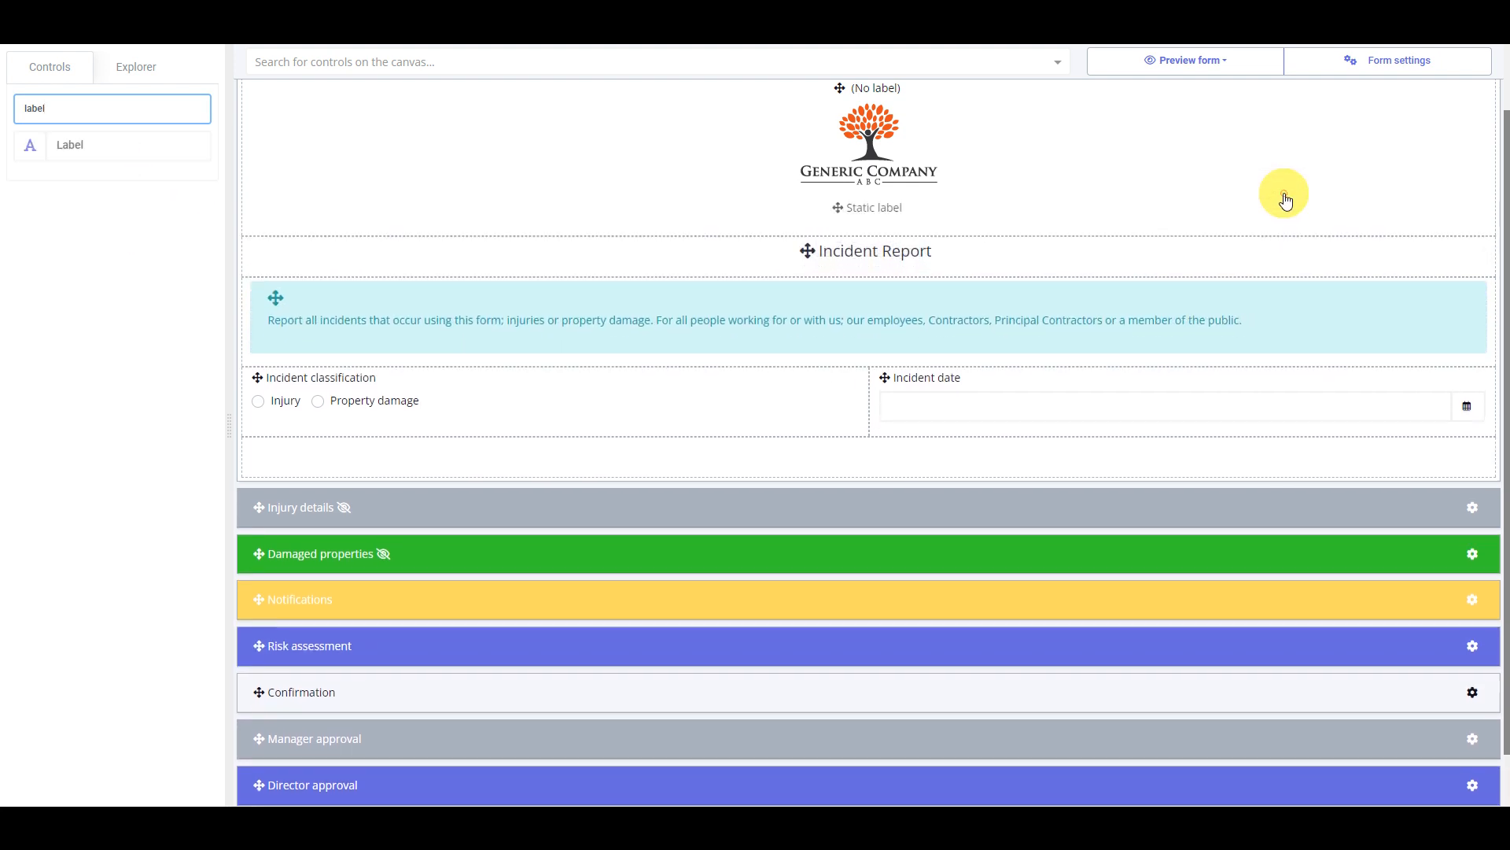
# Change the new static label's text to "Approval status"
pyautogui.click(907, 210)
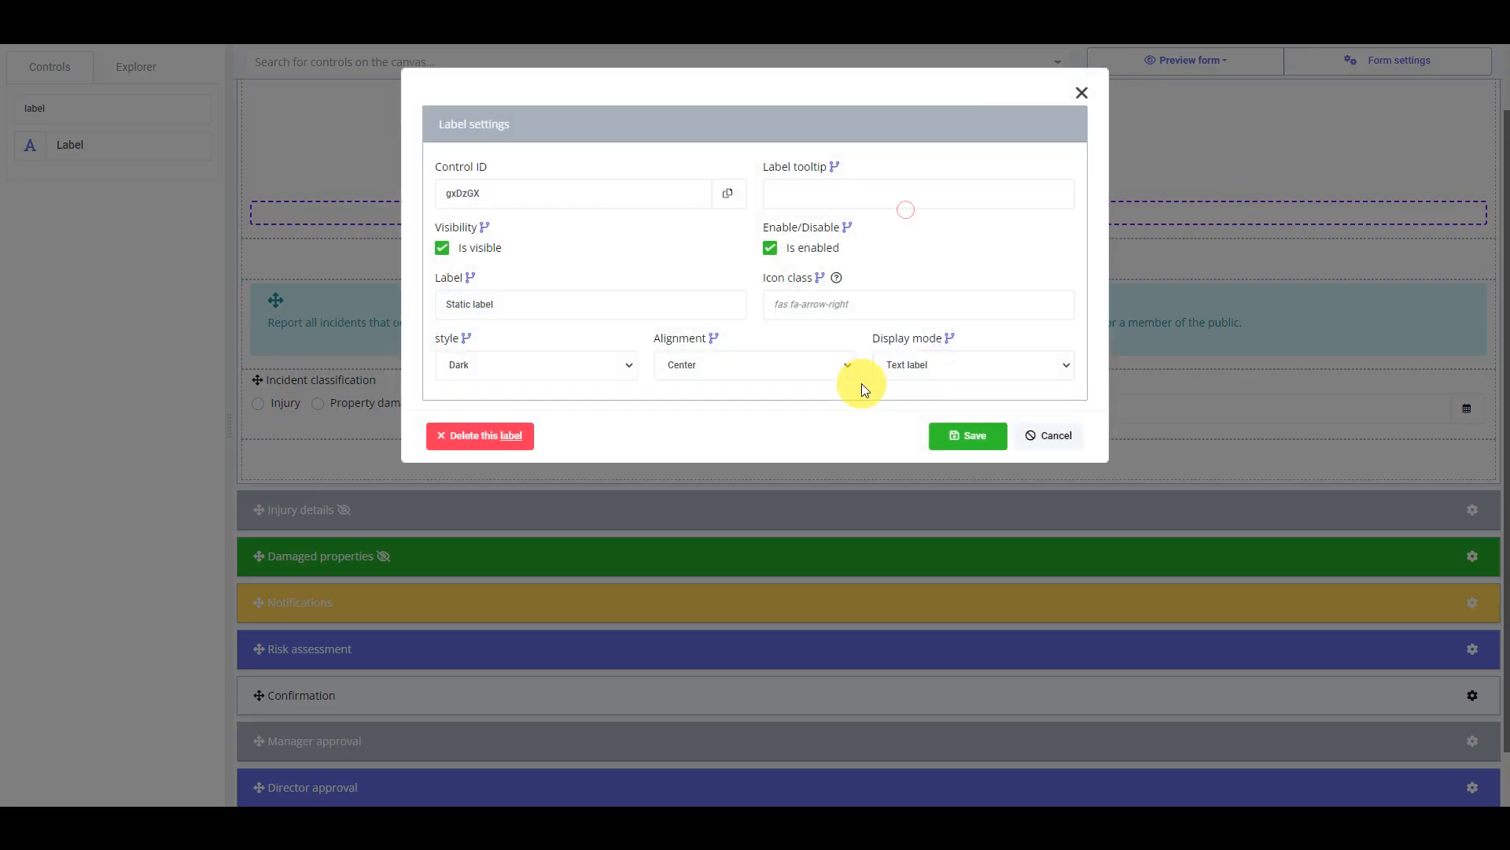
pyautogui.tripleClick(552, 309)
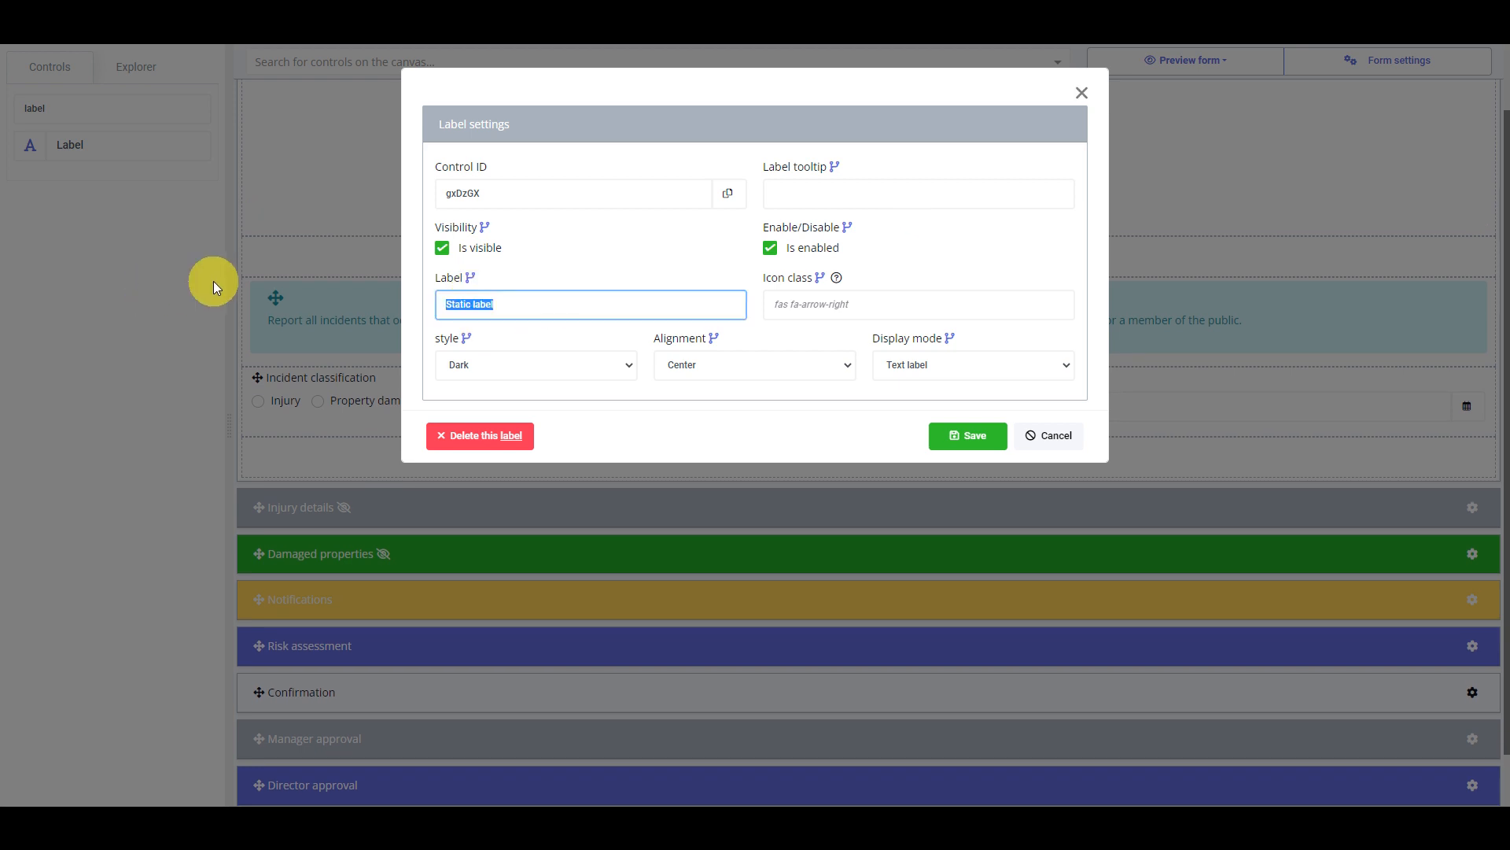
pyautogui.write('Approval status')
pyautogui.click(623, 286)
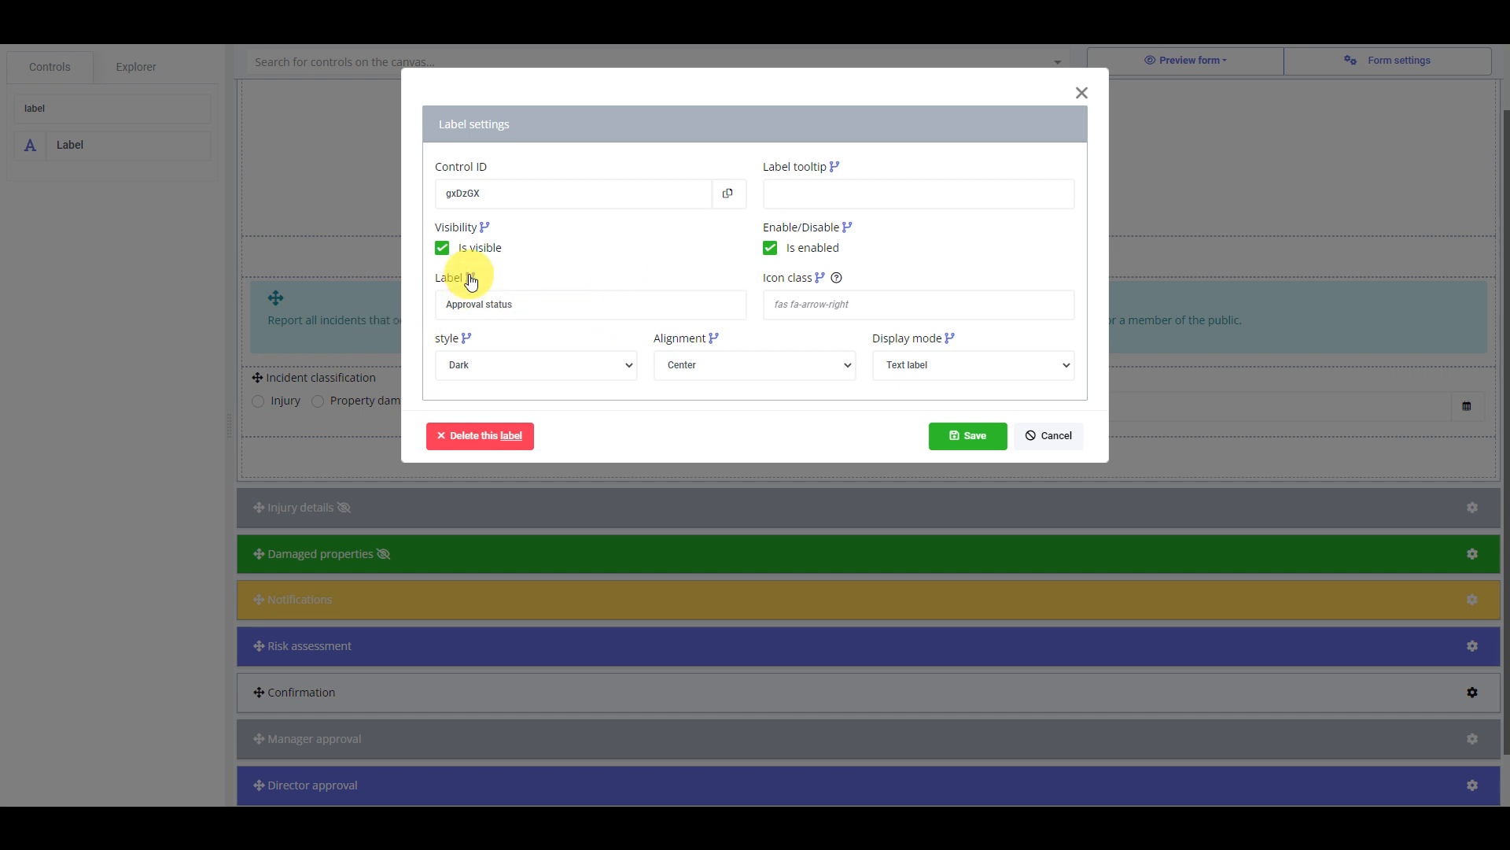
# Add an unconditional rule setting the label text dynamically to the approval_status variable, and save the rule, rule list and label settings
pyautogui.click(470, 279)
pyautogui.click(769, 157)
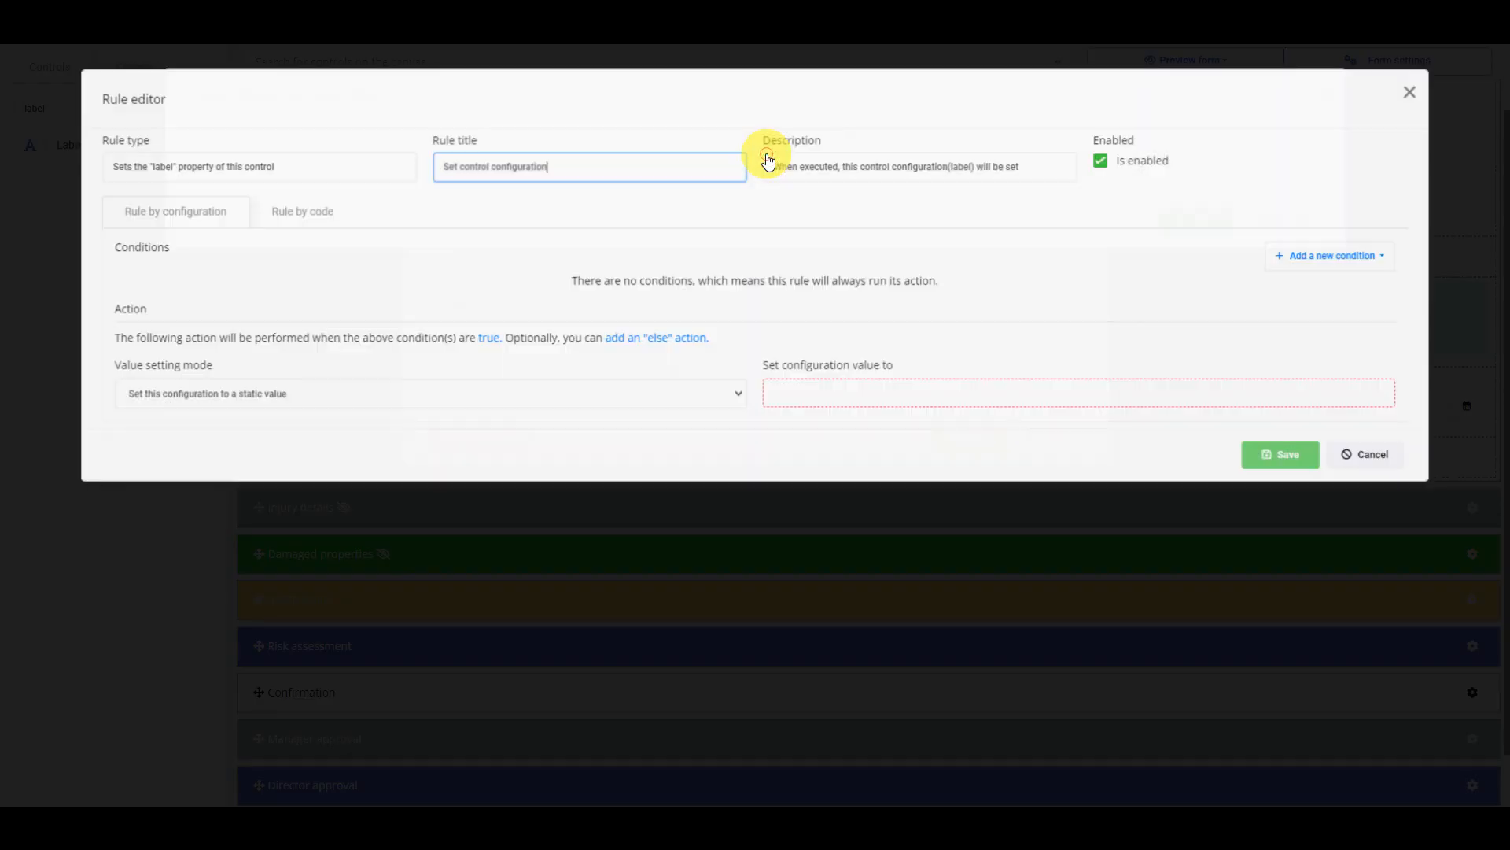
pyautogui.click(381, 396)
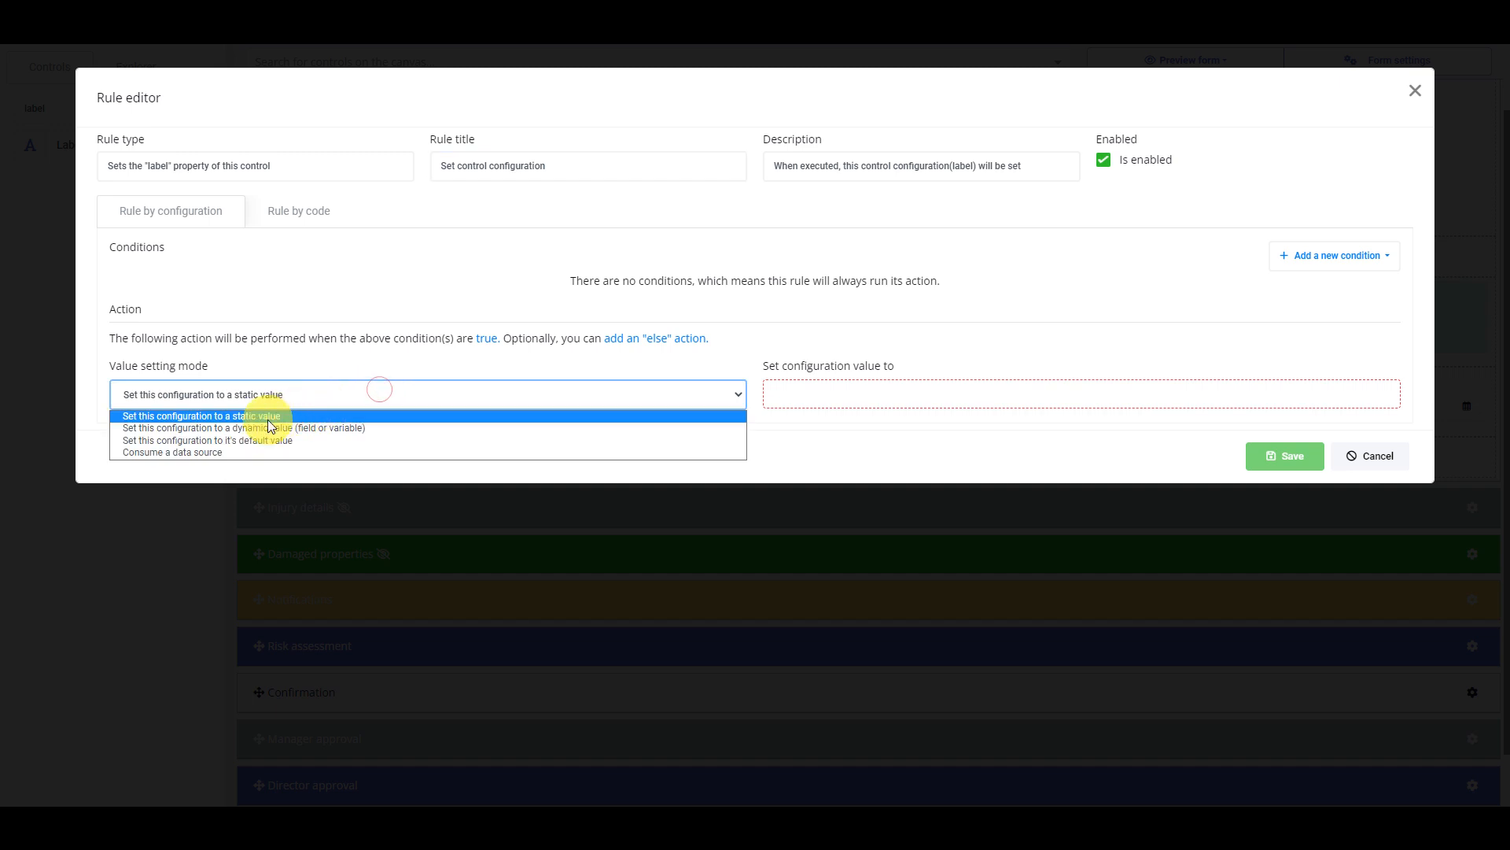
pyautogui.click(244, 427)
pyautogui.click(824, 407)
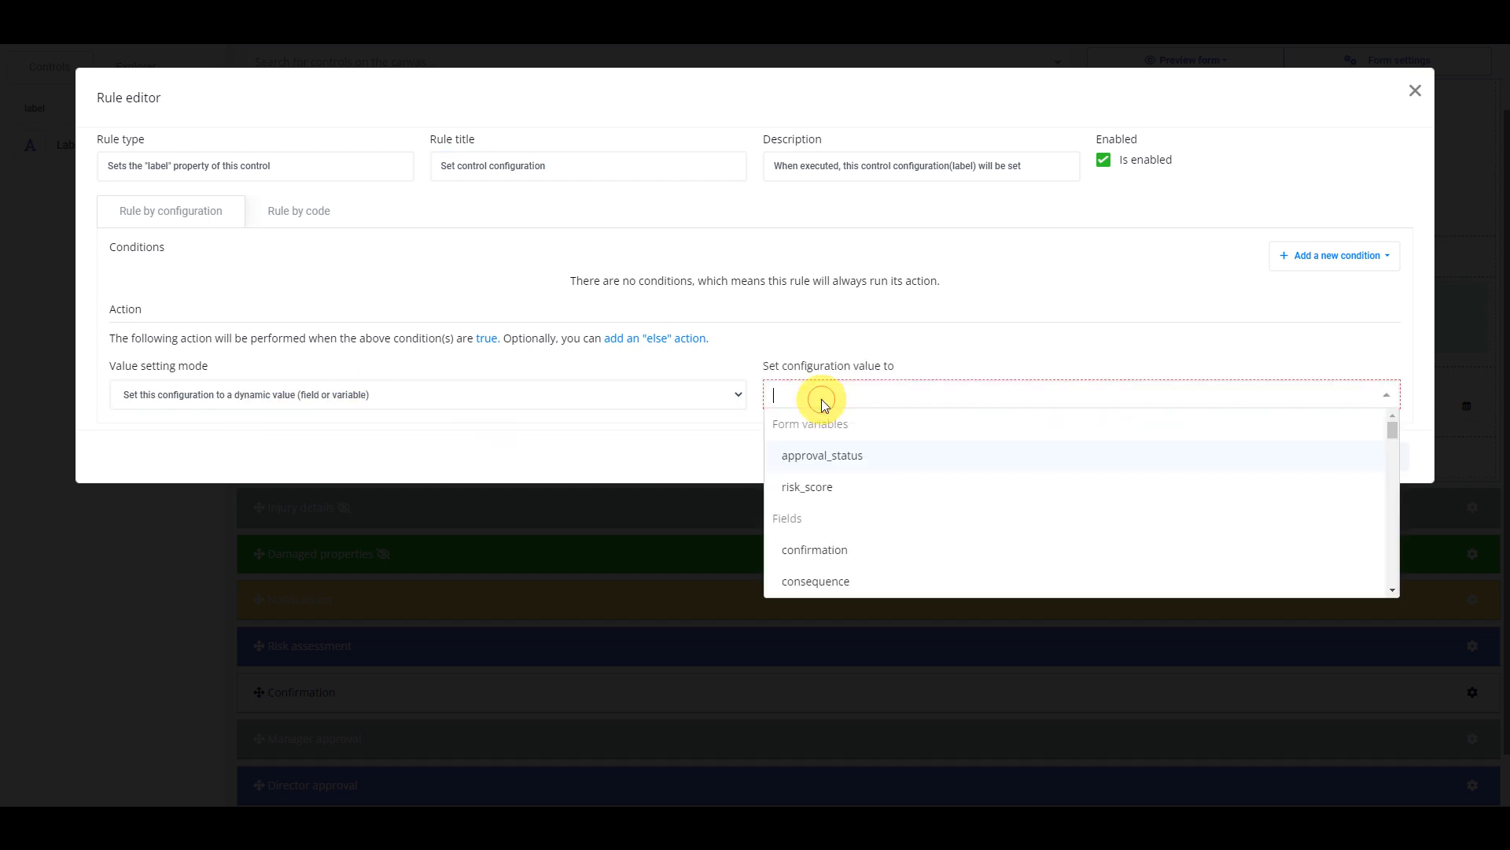
pyautogui.click(818, 456)
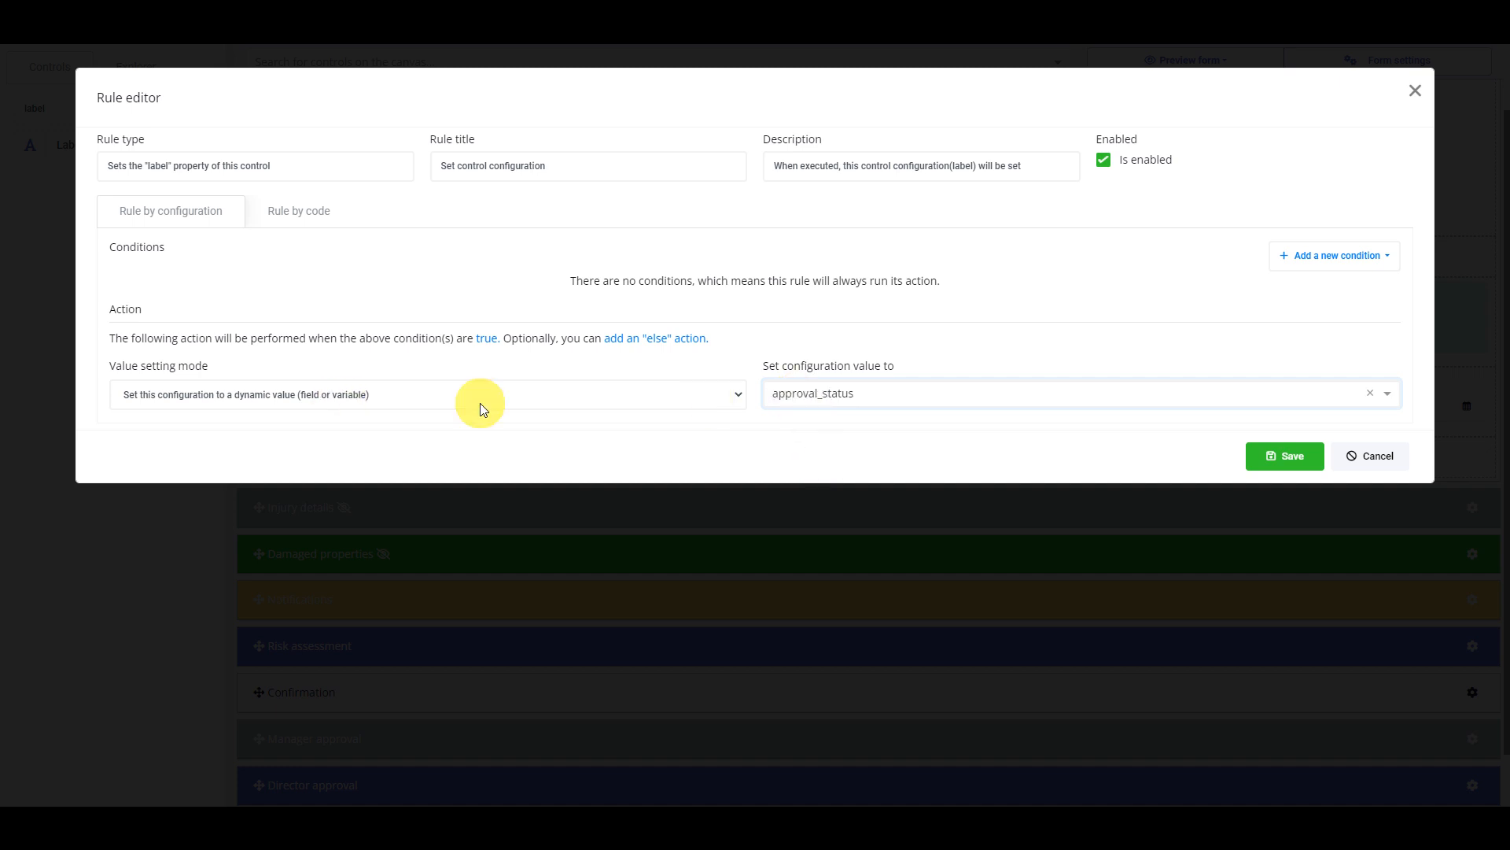
pyautogui.click(1268, 458)
pyautogui.click(1195, 288)
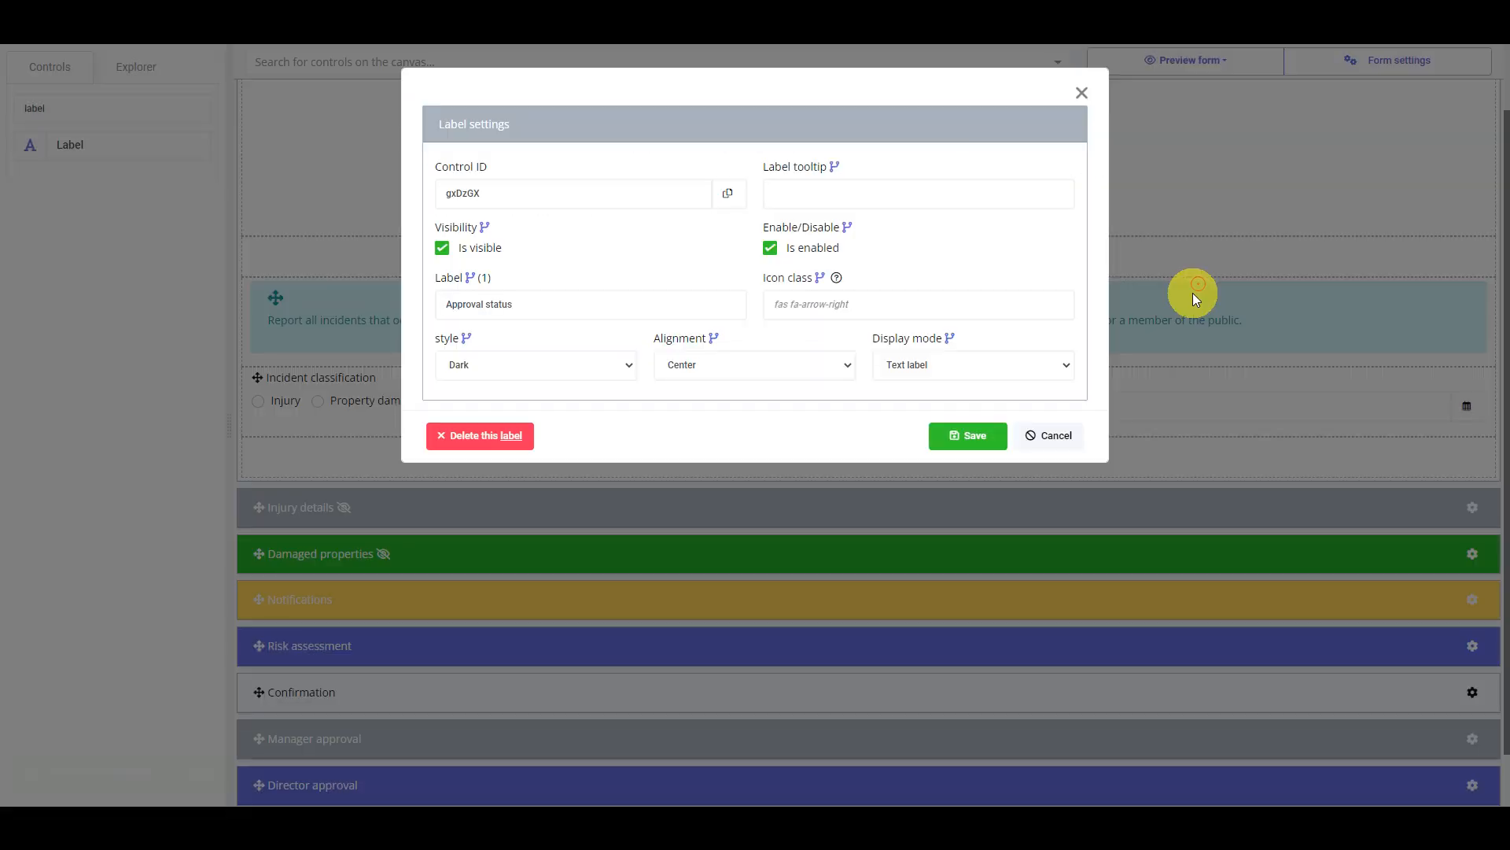
pyautogui.click(971, 437)
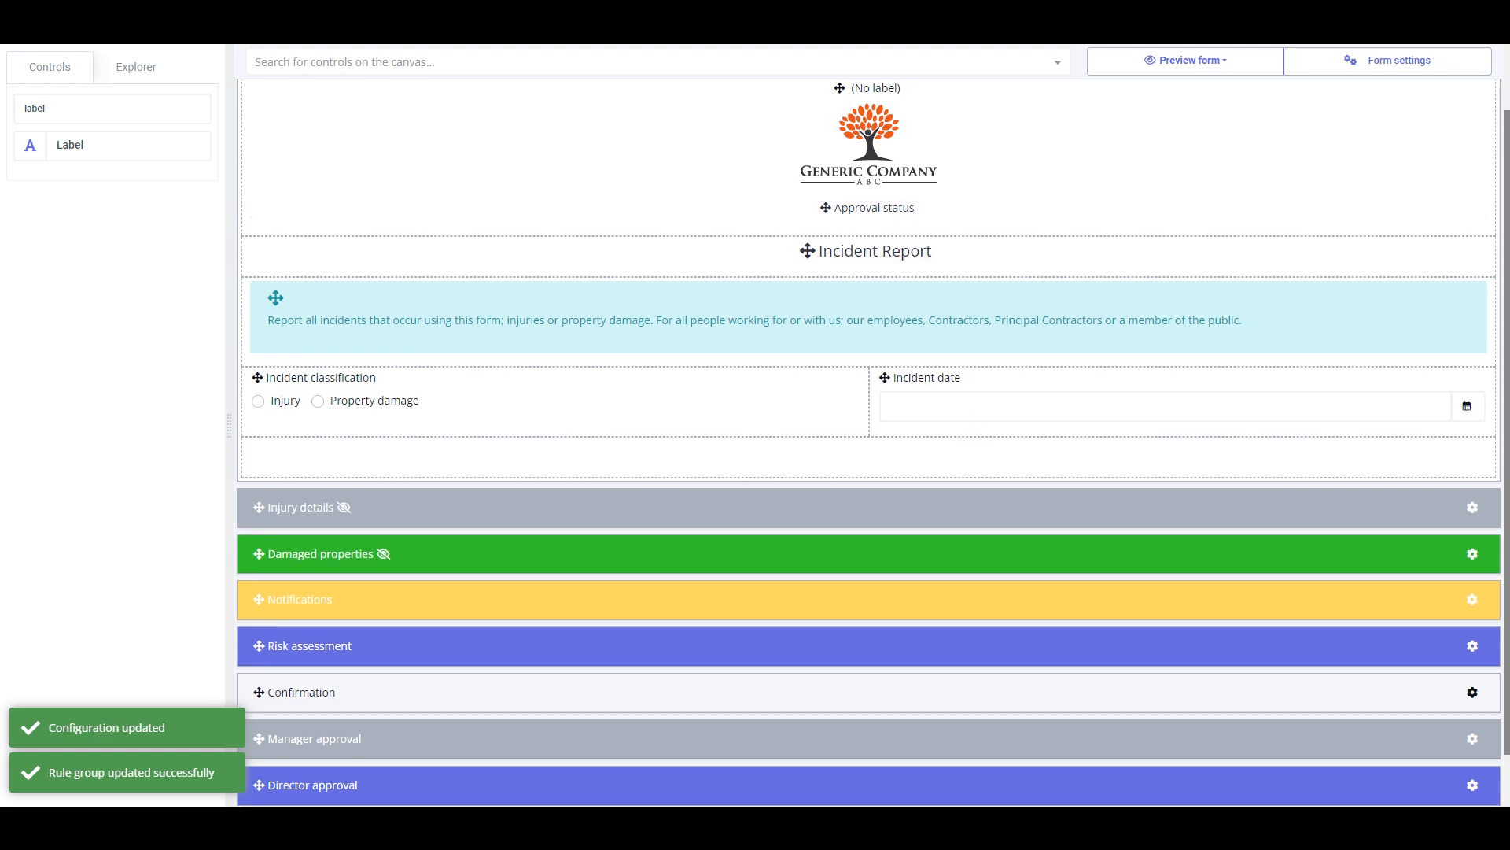
# Reopen the Approval status label's settings and set its display mode to Color badge
pyautogui.click(898, 220)
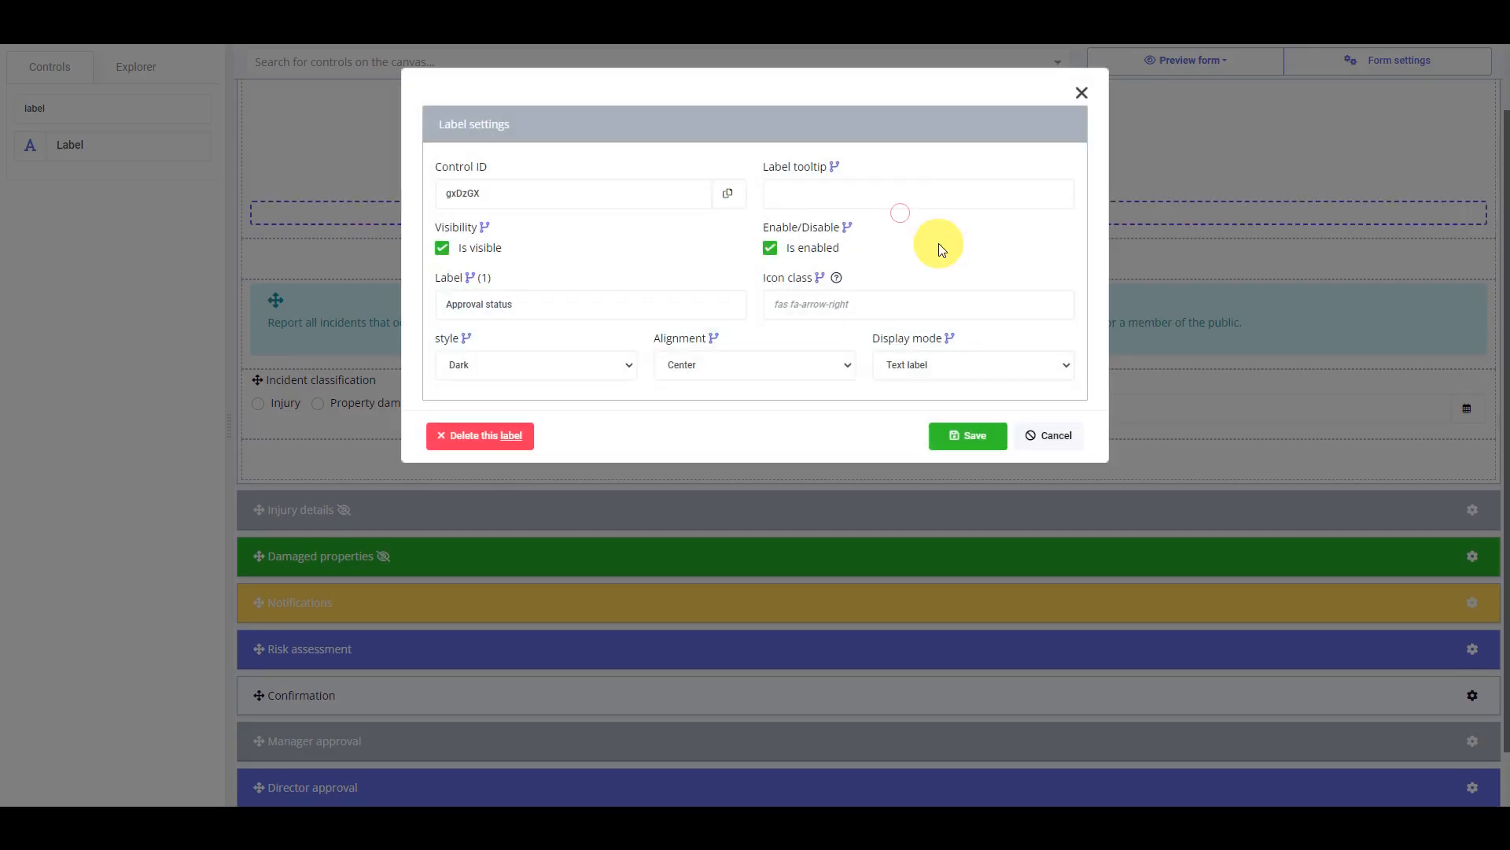
pyautogui.click(960, 373)
pyautogui.click(956, 400)
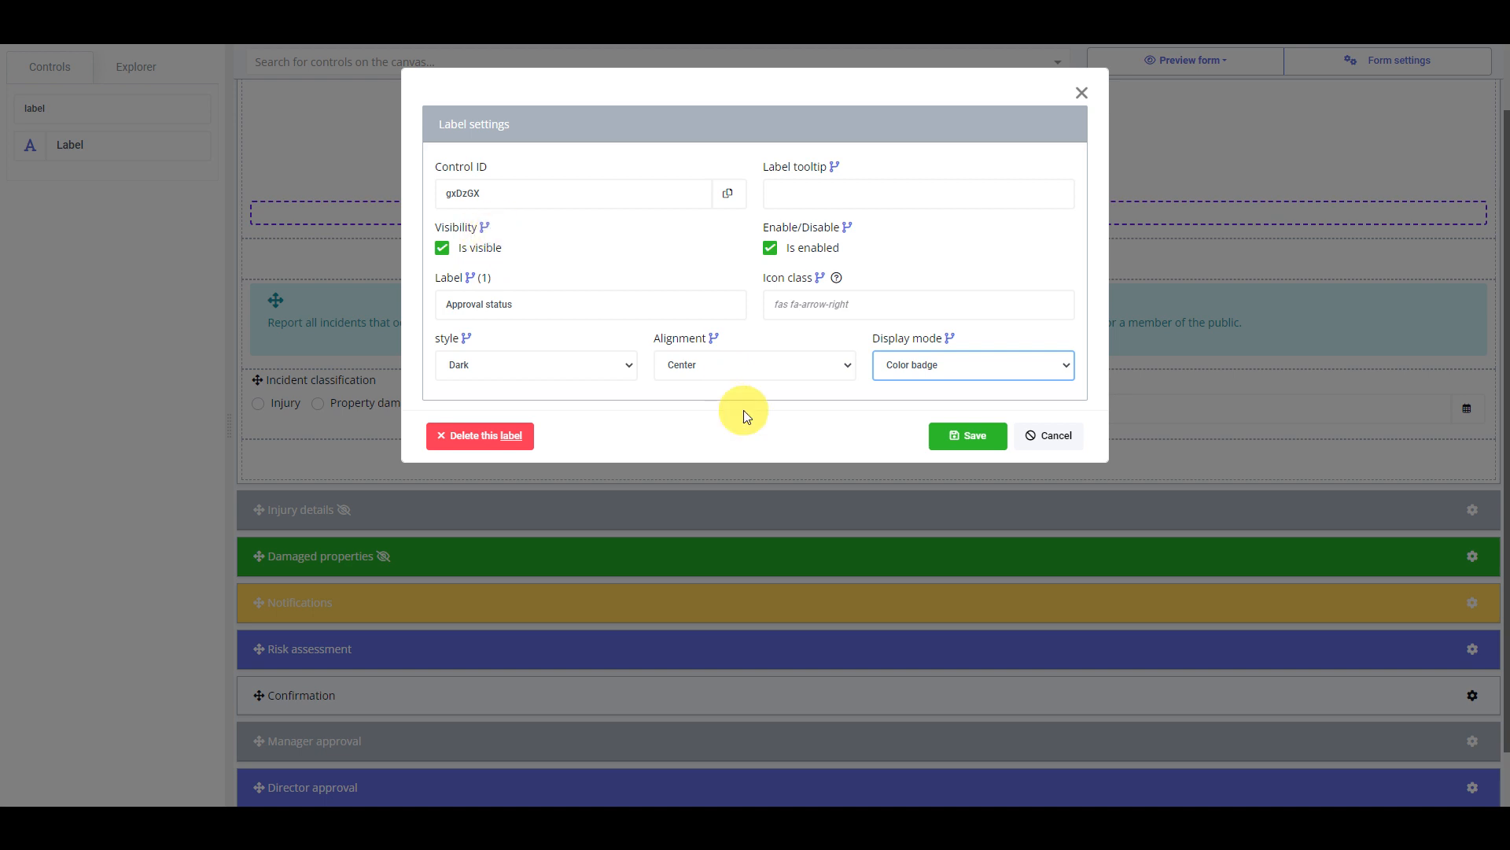
# Create a rule for the label's style with the condition that approval_status is Equal to "draft"
pyautogui.click(465, 339)
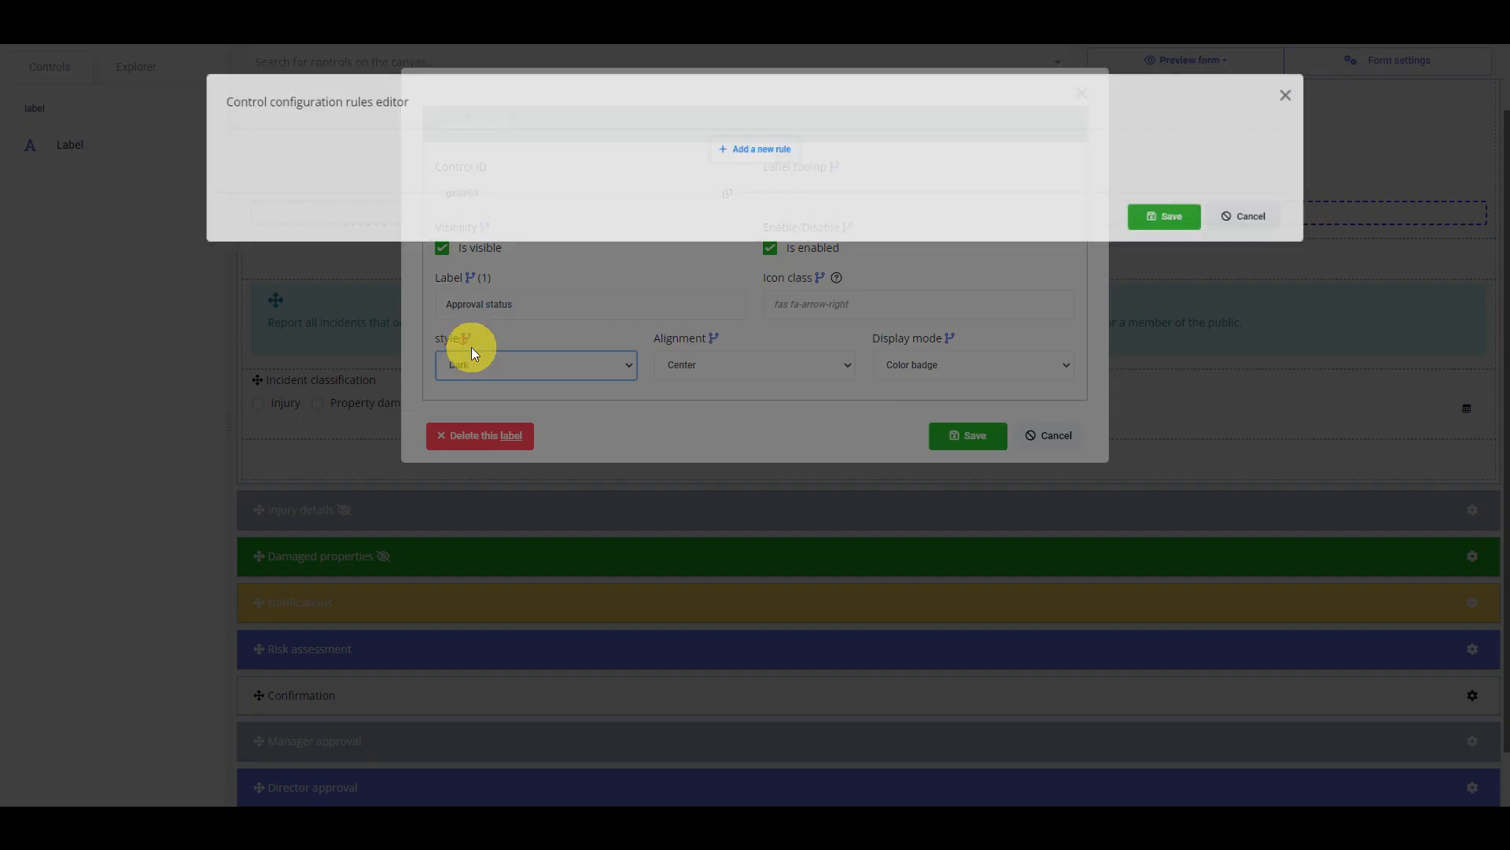
pyautogui.click(800, 152)
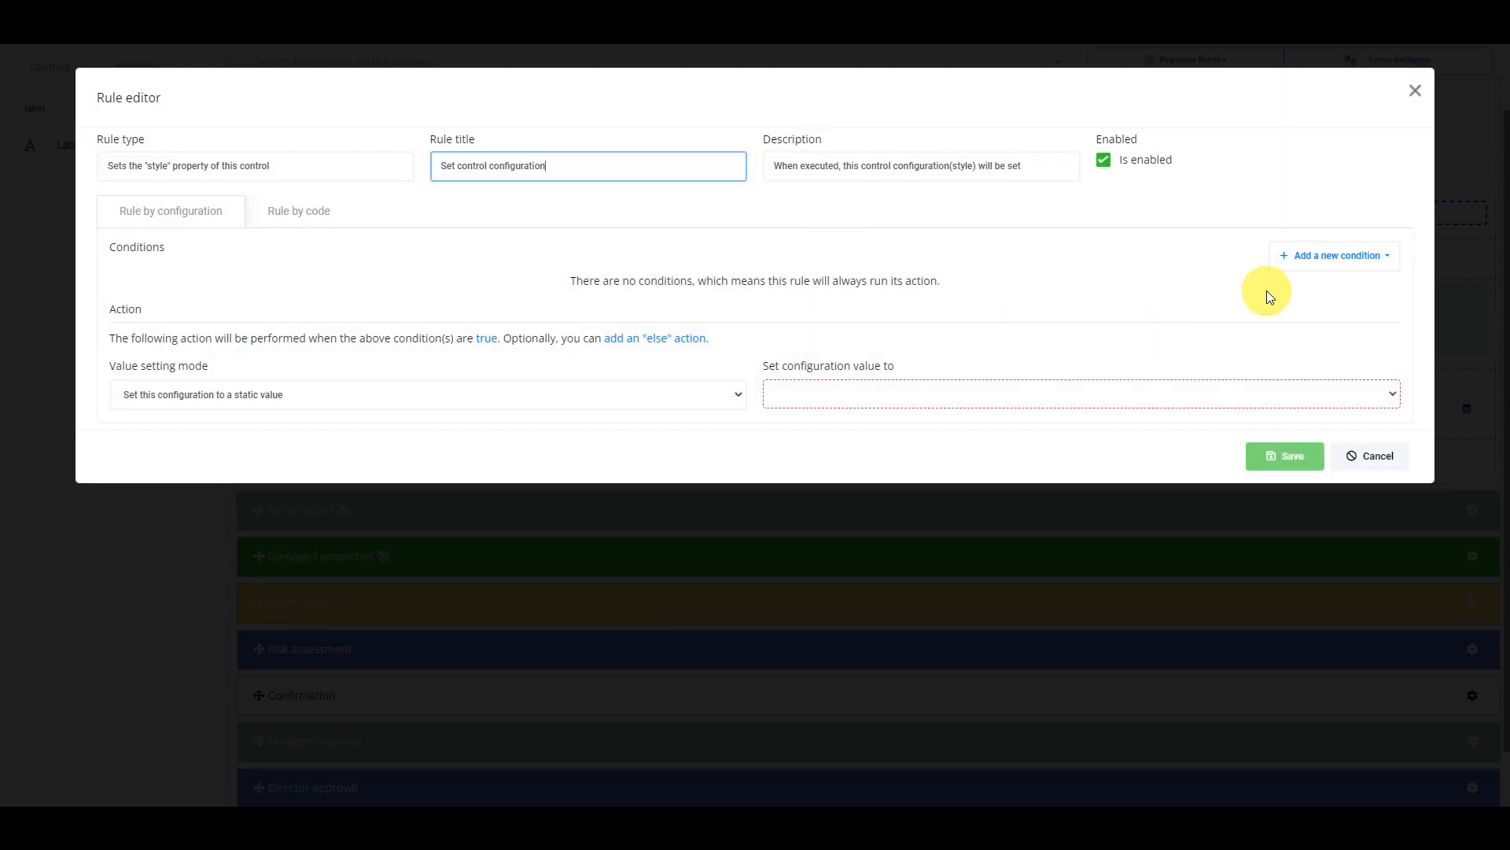
pyautogui.click(1323, 263)
pyautogui.click(1319, 300)
pyautogui.click(804, 293)
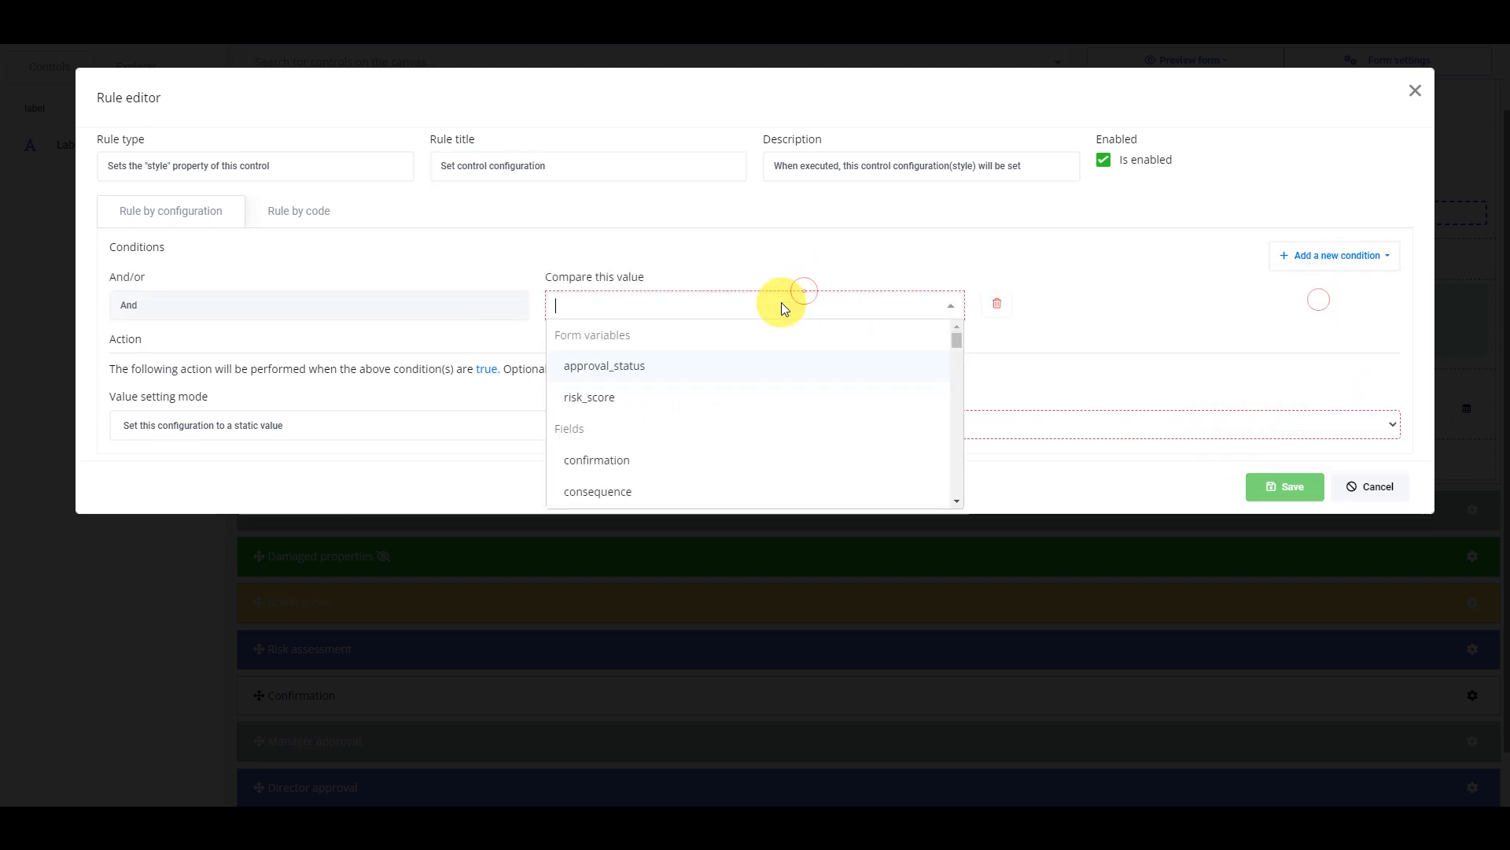
pyautogui.click(645, 368)
pyautogui.click(855, 305)
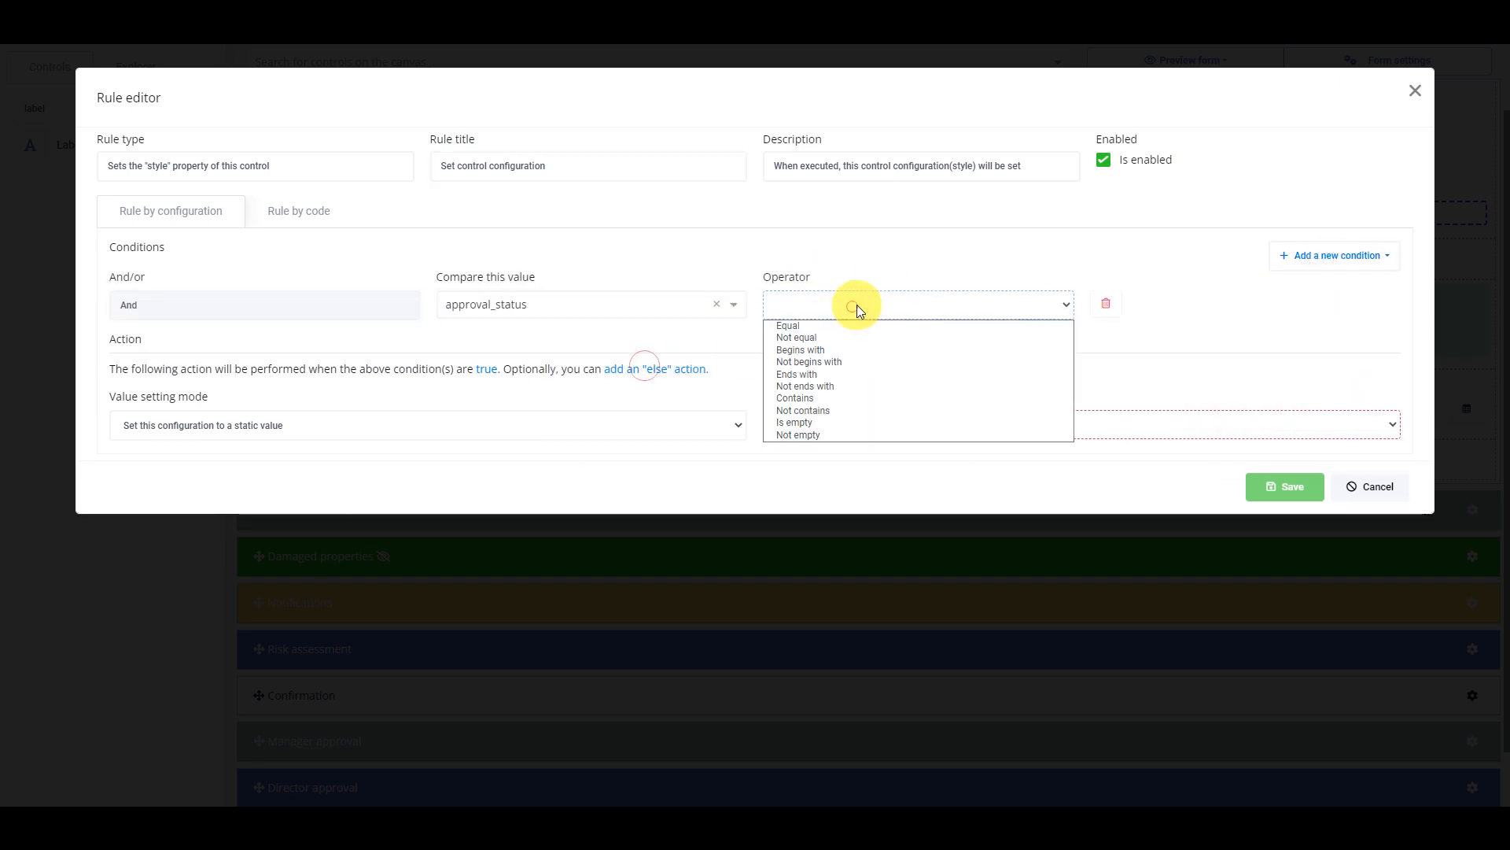
pyautogui.click(837, 325)
pyautogui.click(955, 308)
pyautogui.write('dfra')
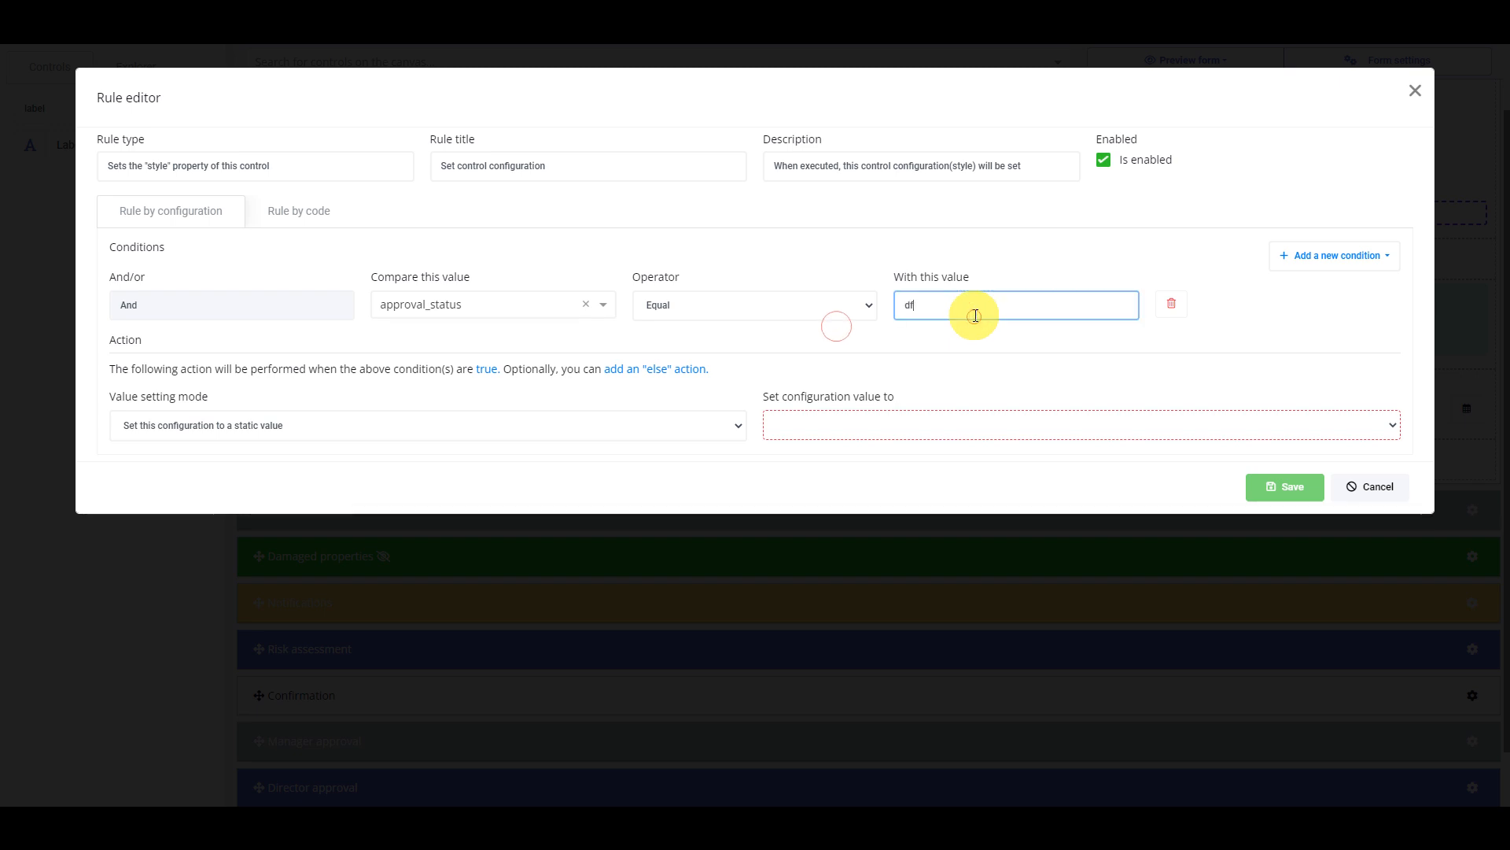
pyautogui.press('BackSpace')
pyautogui.press('BackSpace')
pyautogui.press('BackSpace')
pyautogui.press('BackSpace')
pyautogui.write('draft')
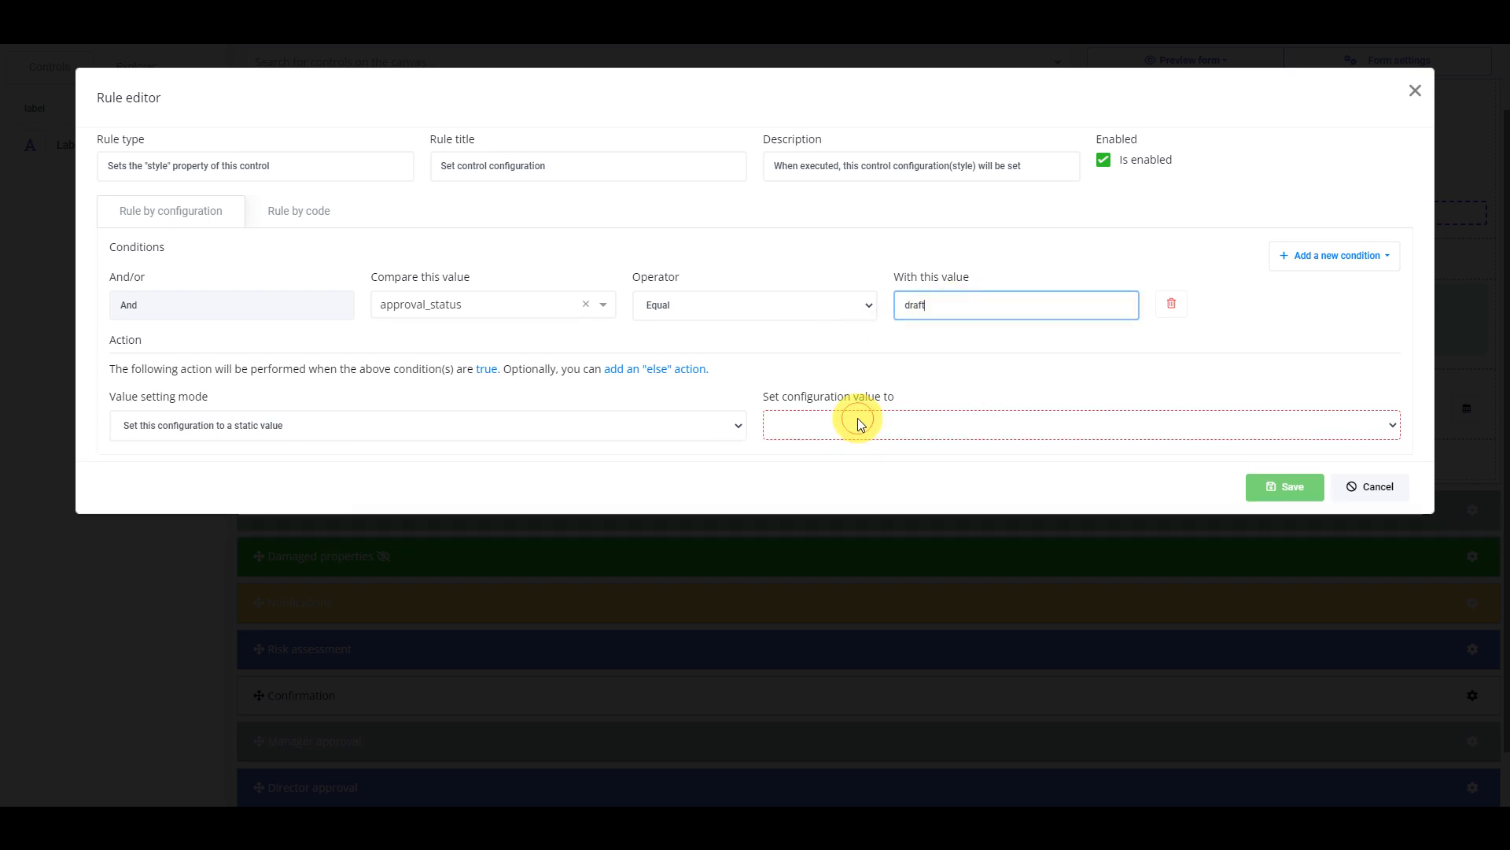
# Set the draft rule's style value to Primary and save the rule
pyautogui.click(858, 424)
pyautogui.click(847, 447)
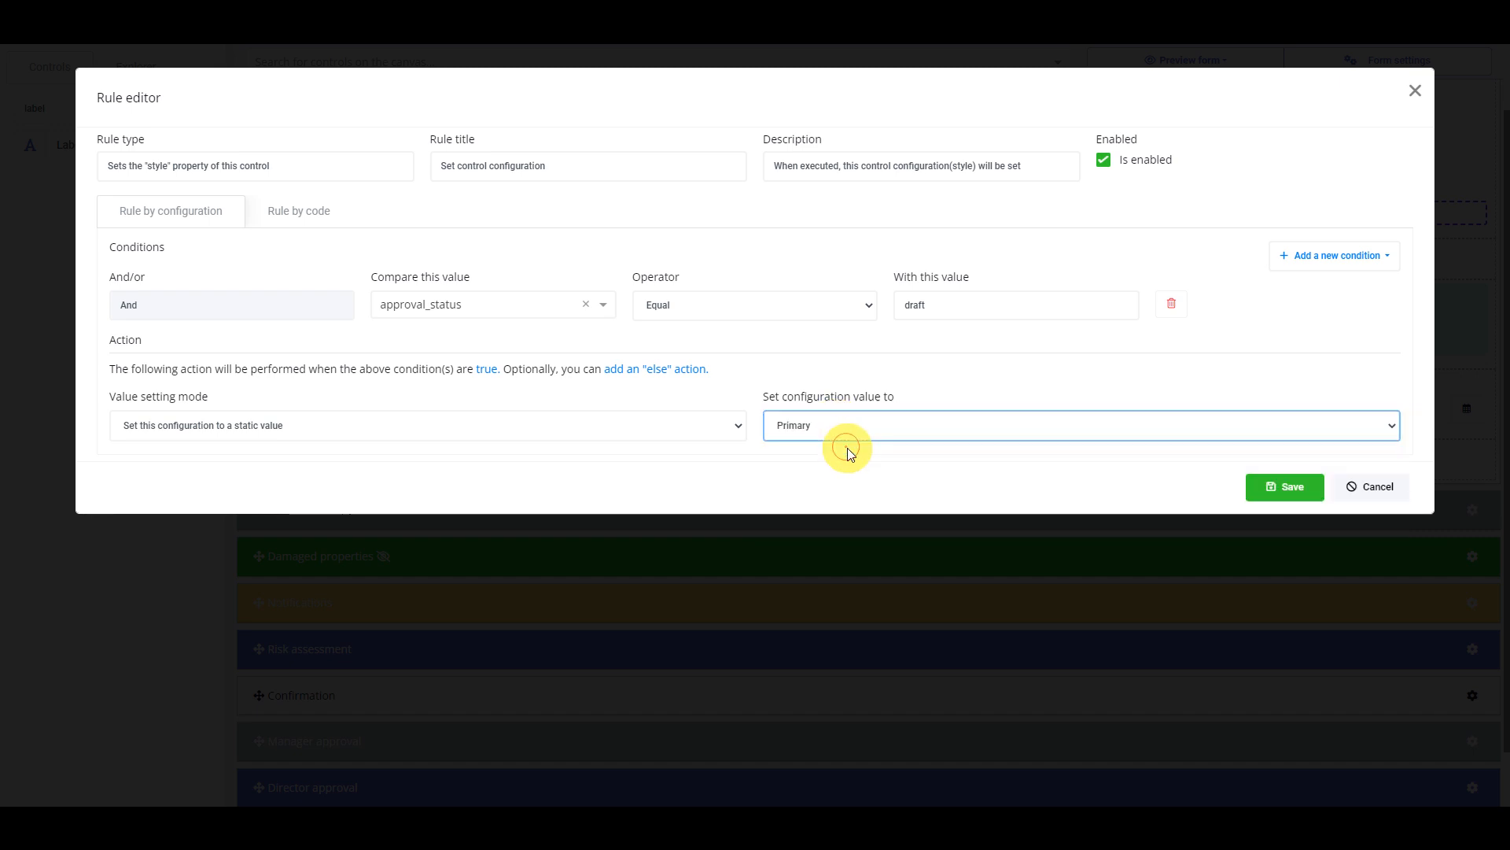
pyautogui.click(1274, 486)
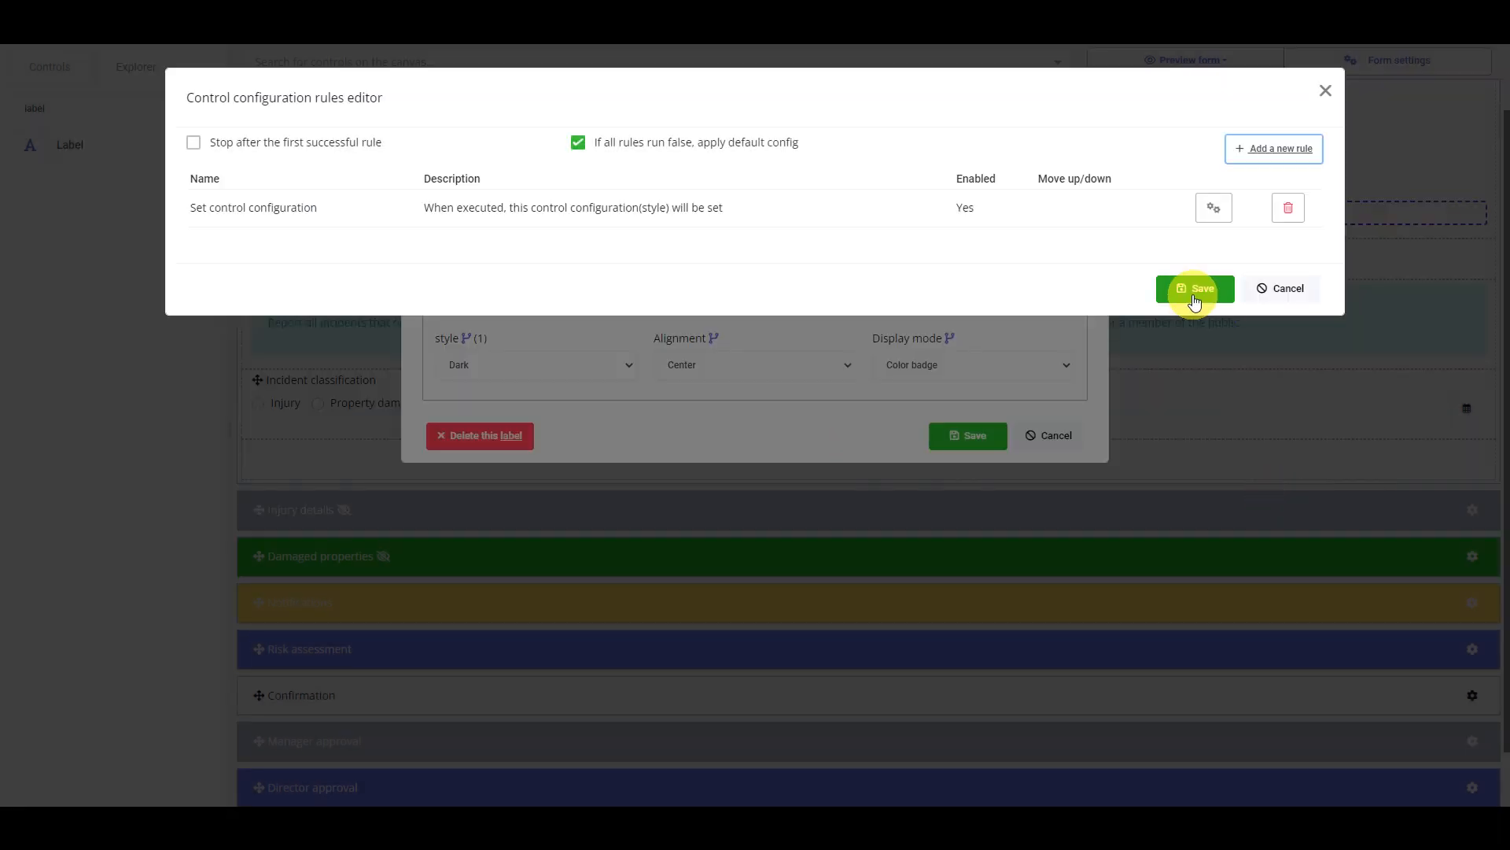
# Add a second style rule with the condition that approval_status is Equal to "manager approval"
pyautogui.click(1279, 147)
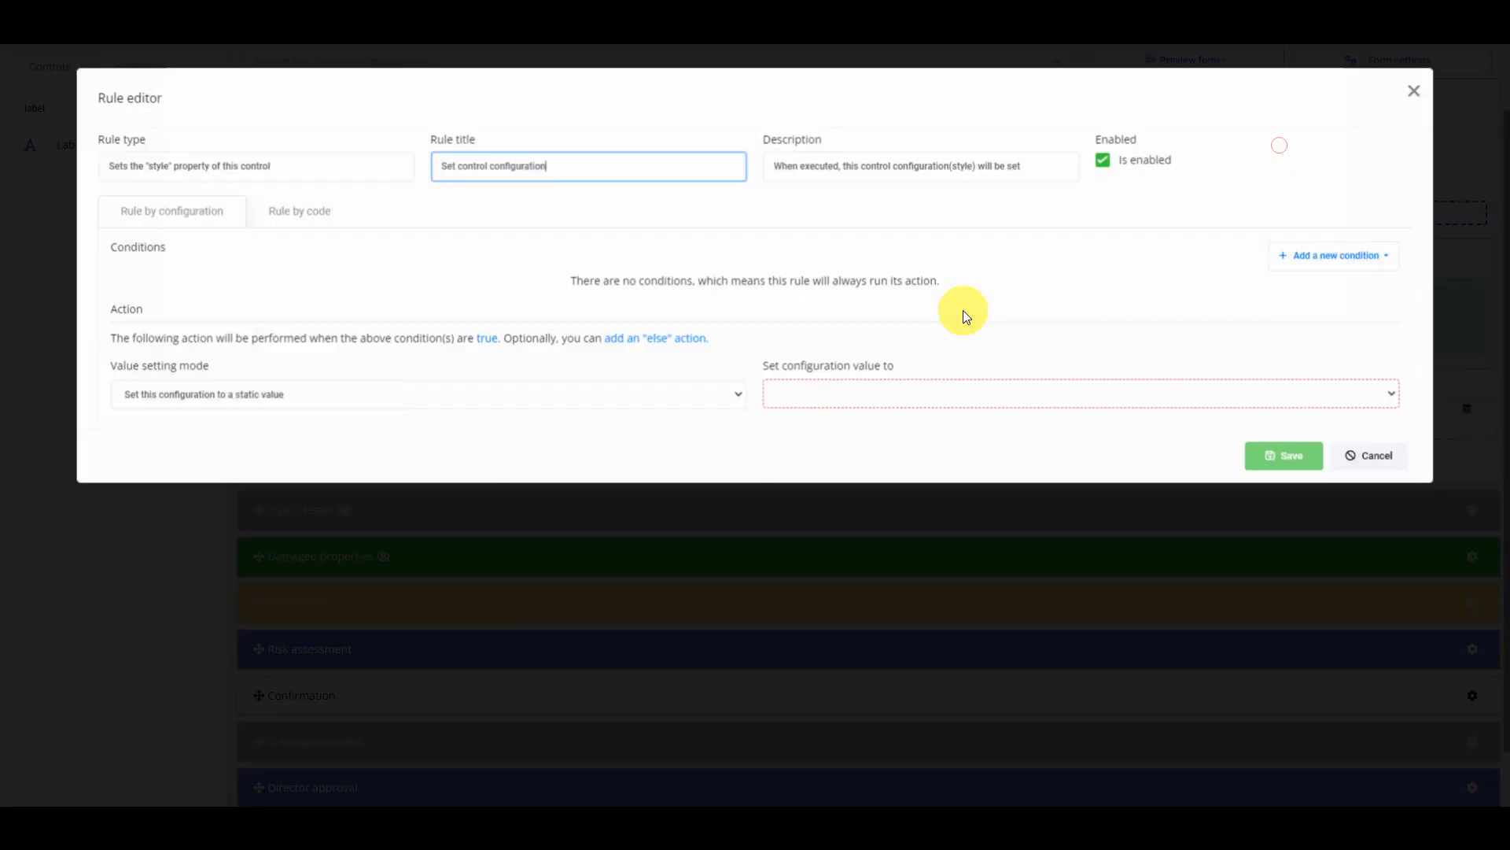
pyautogui.click(1337, 256)
pyautogui.click(1318, 302)
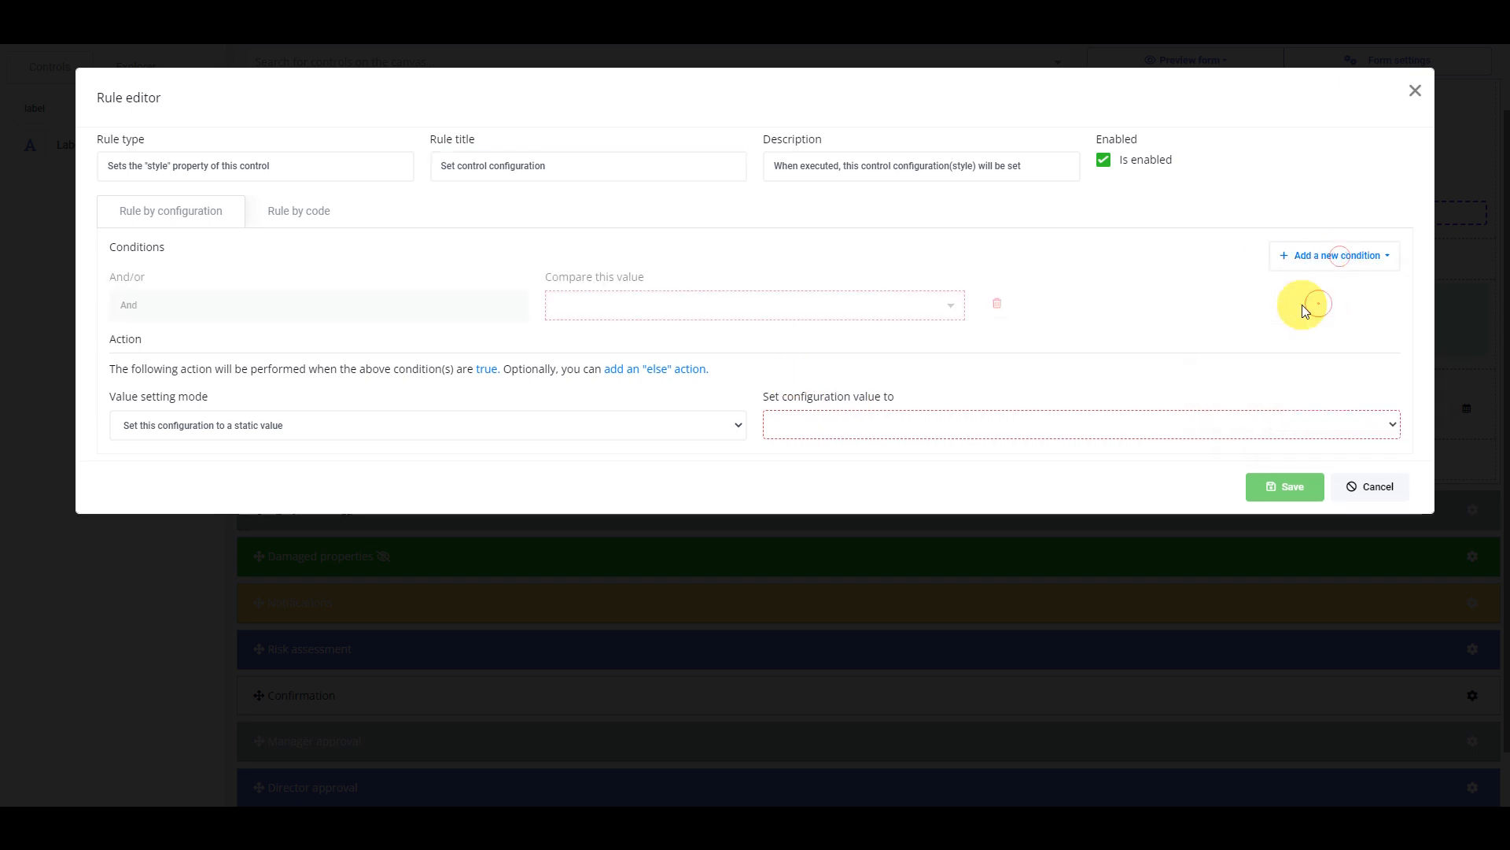
pyautogui.click(770, 313)
pyautogui.click(632, 366)
pyautogui.click(851, 310)
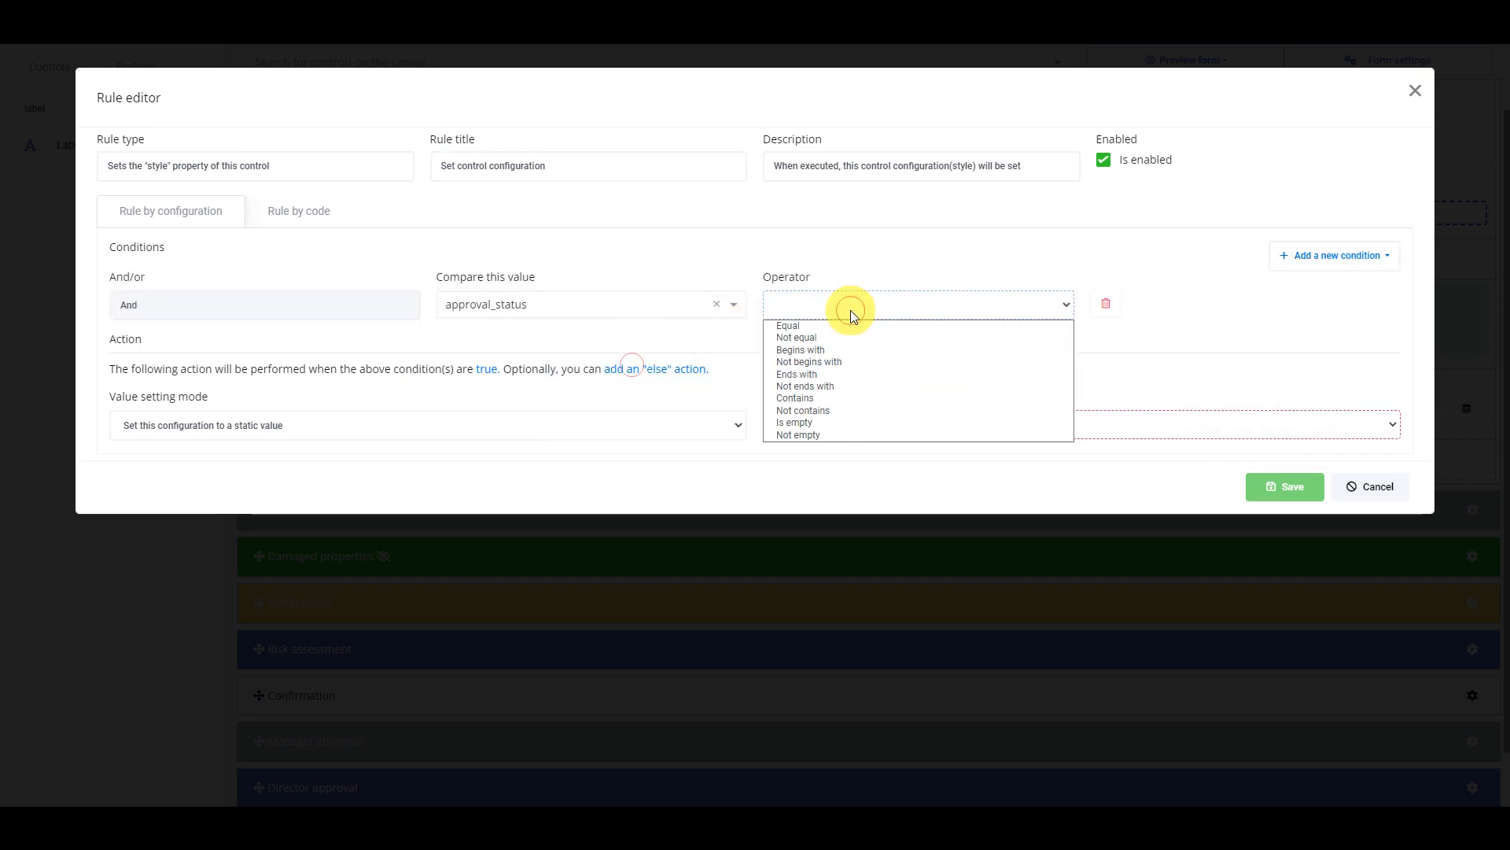
pyautogui.click(903, 328)
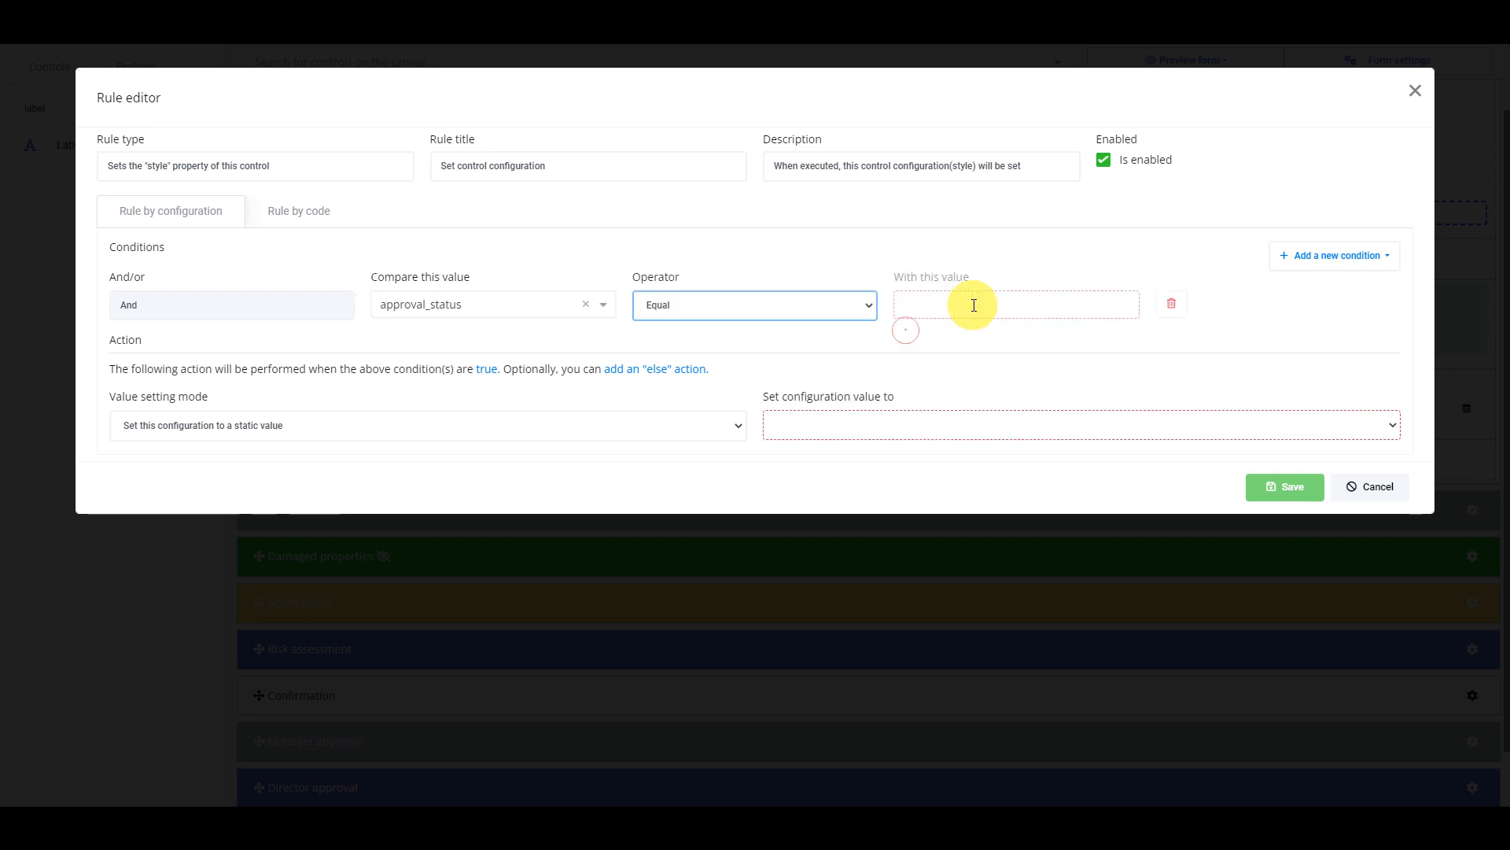
pyautogui.click(1024, 296)
pyautogui.write('manager approval')
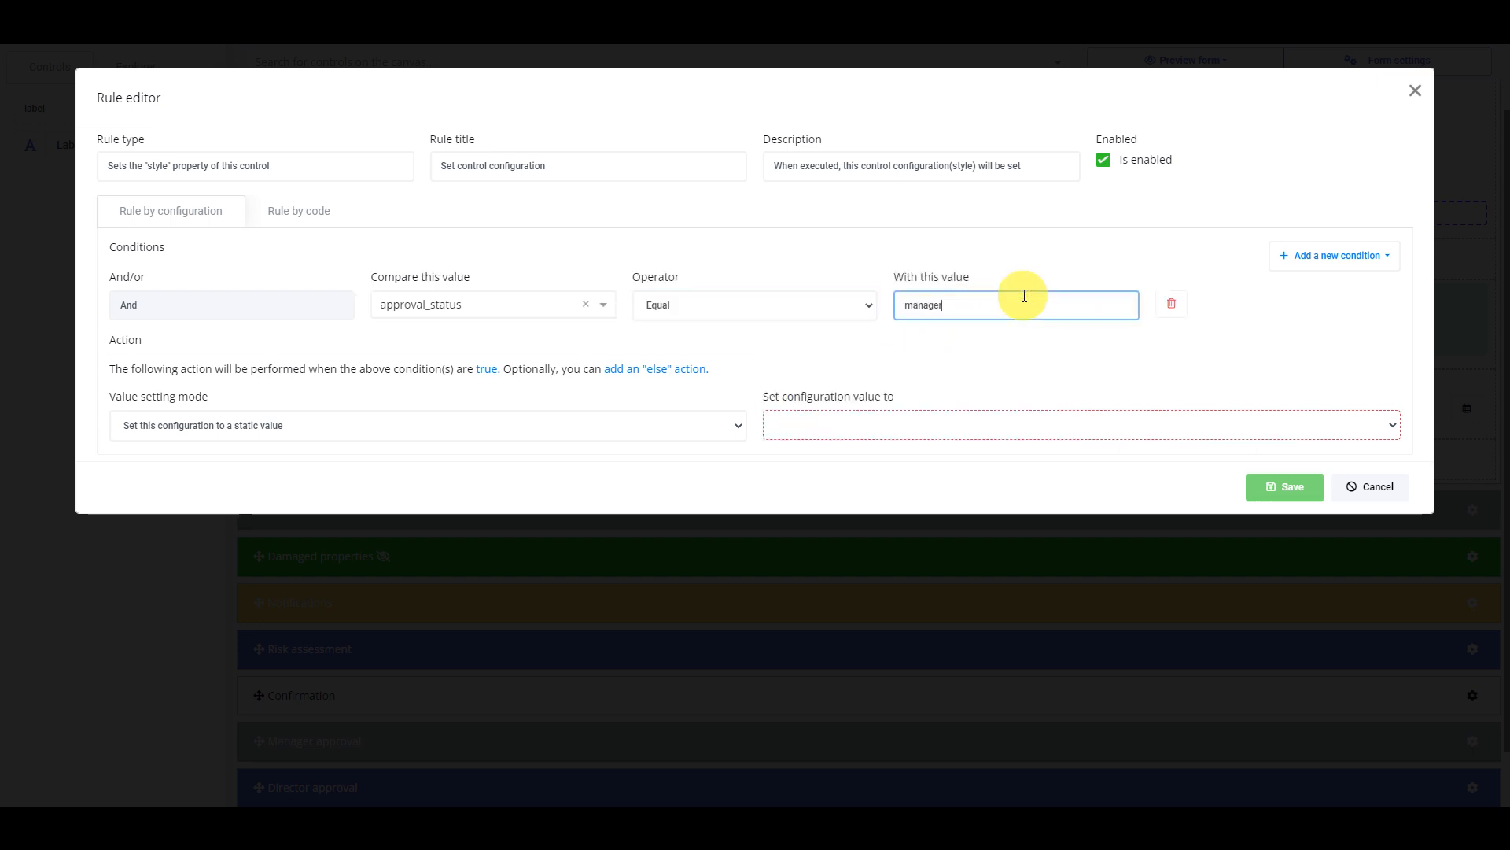
# Add an Or condition to the second style rule: approval_status Equal to "director approval"
pyautogui.click(1369, 260)
pyautogui.click(1334, 297)
pyautogui.click(350, 365)
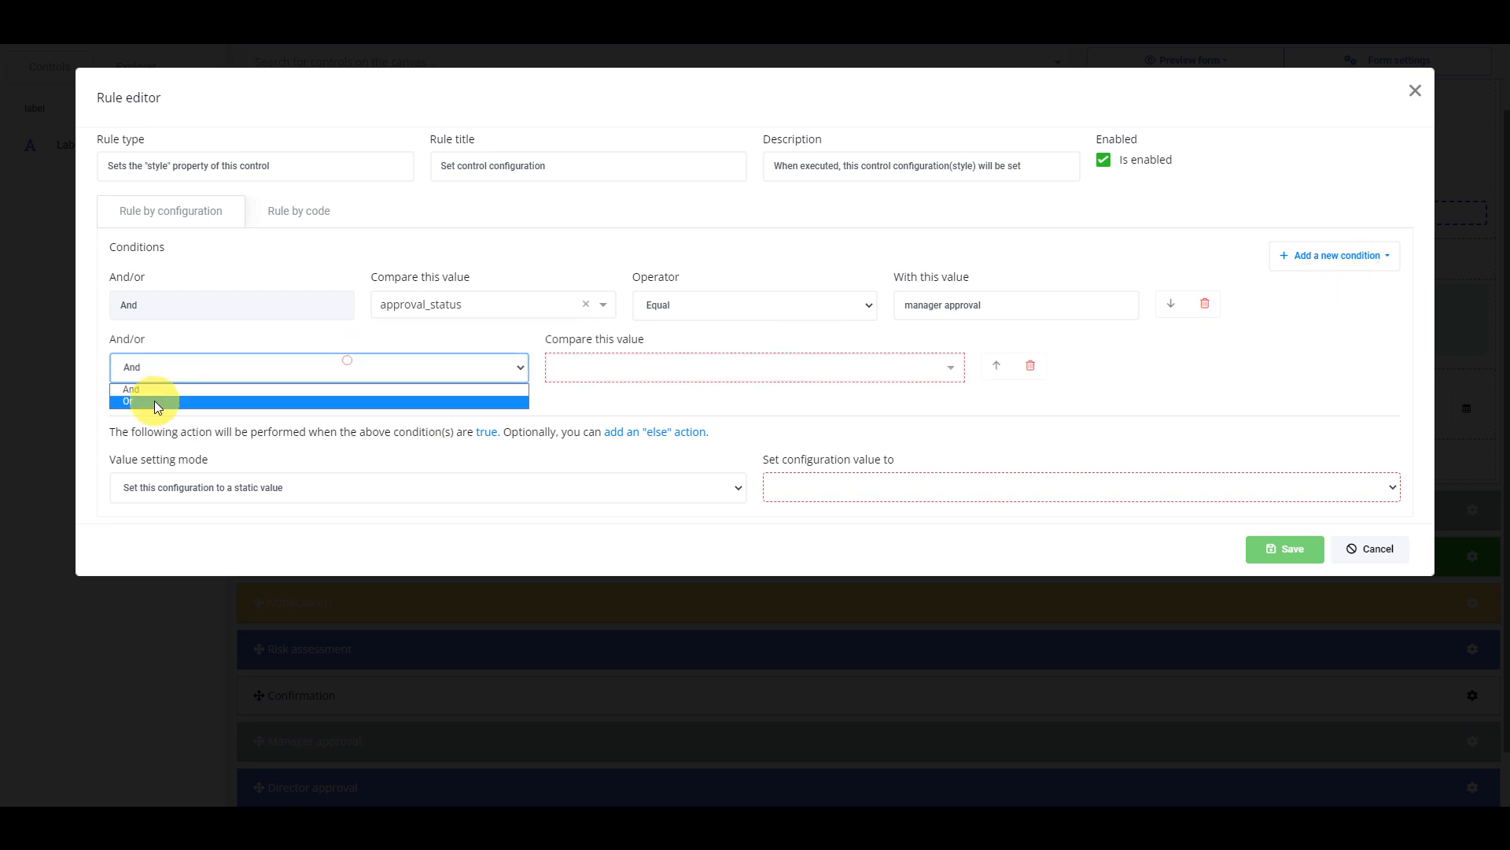
pyautogui.click(154, 401)
pyautogui.click(645, 373)
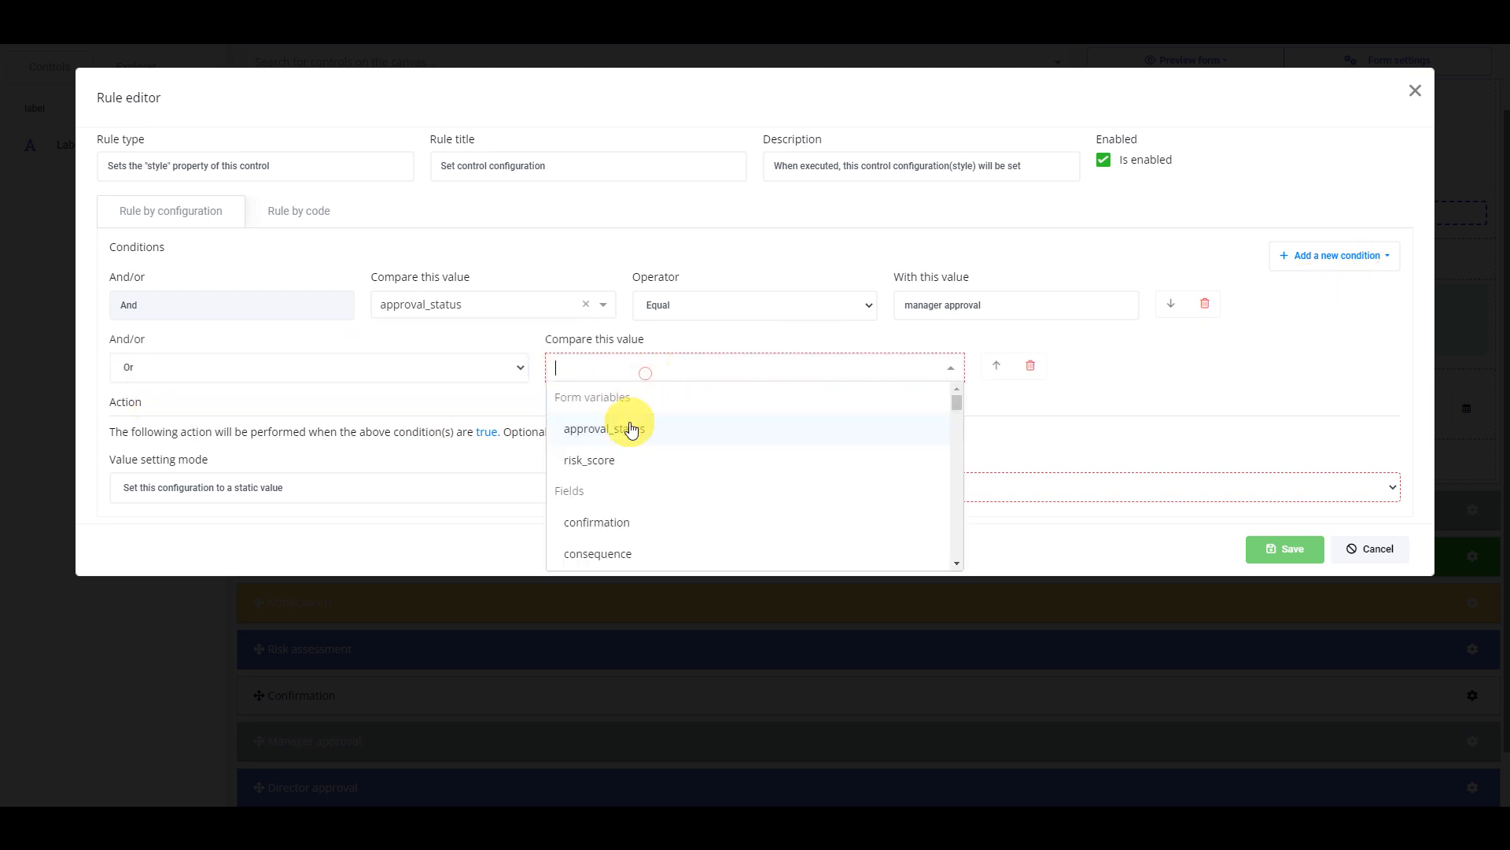
pyautogui.click(630, 428)
pyautogui.click(803, 366)
pyautogui.click(813, 389)
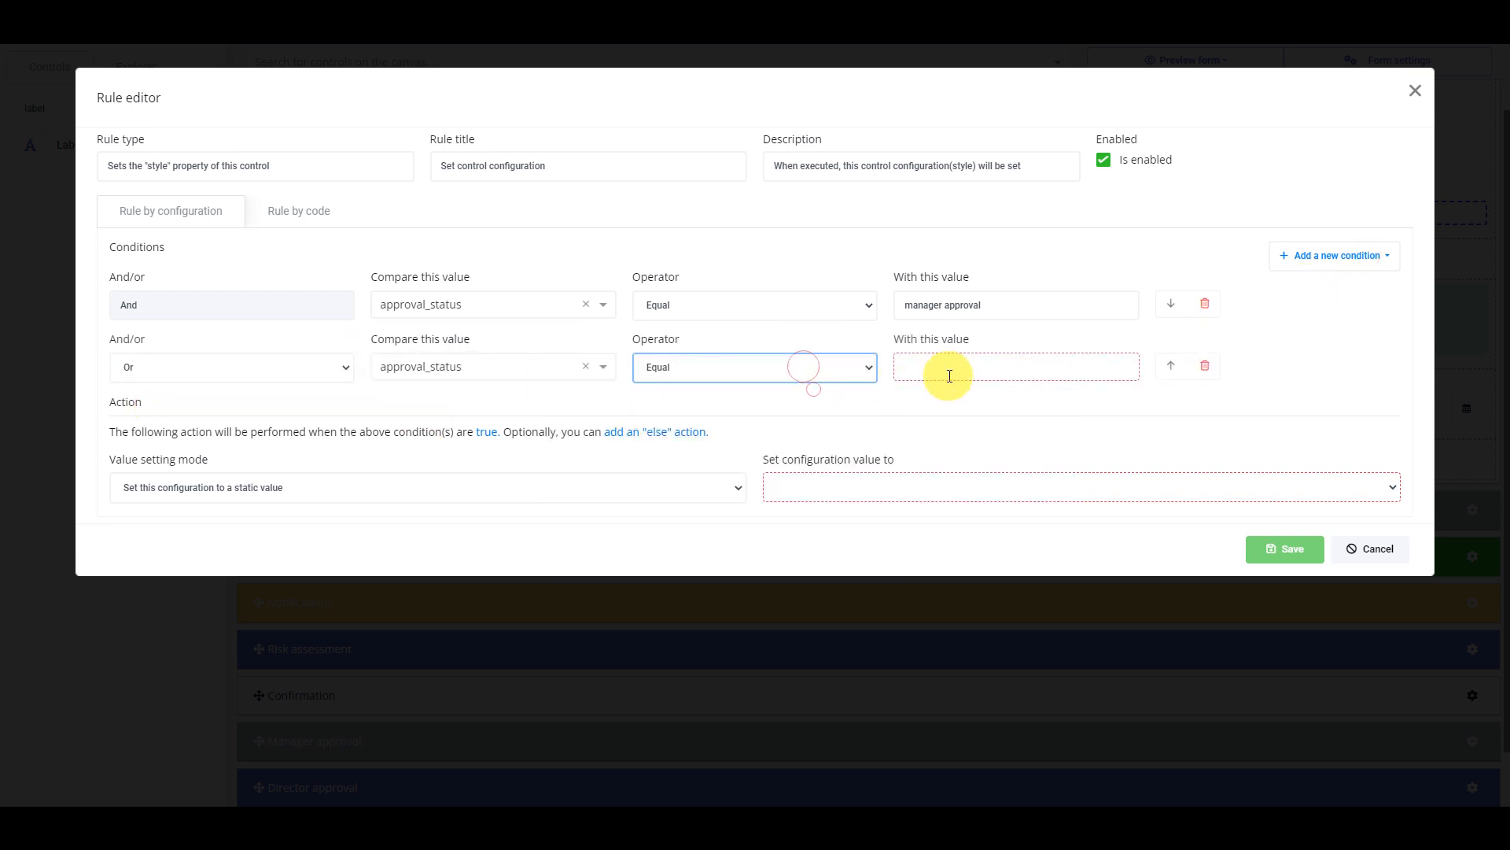
pyautogui.click(954, 367)
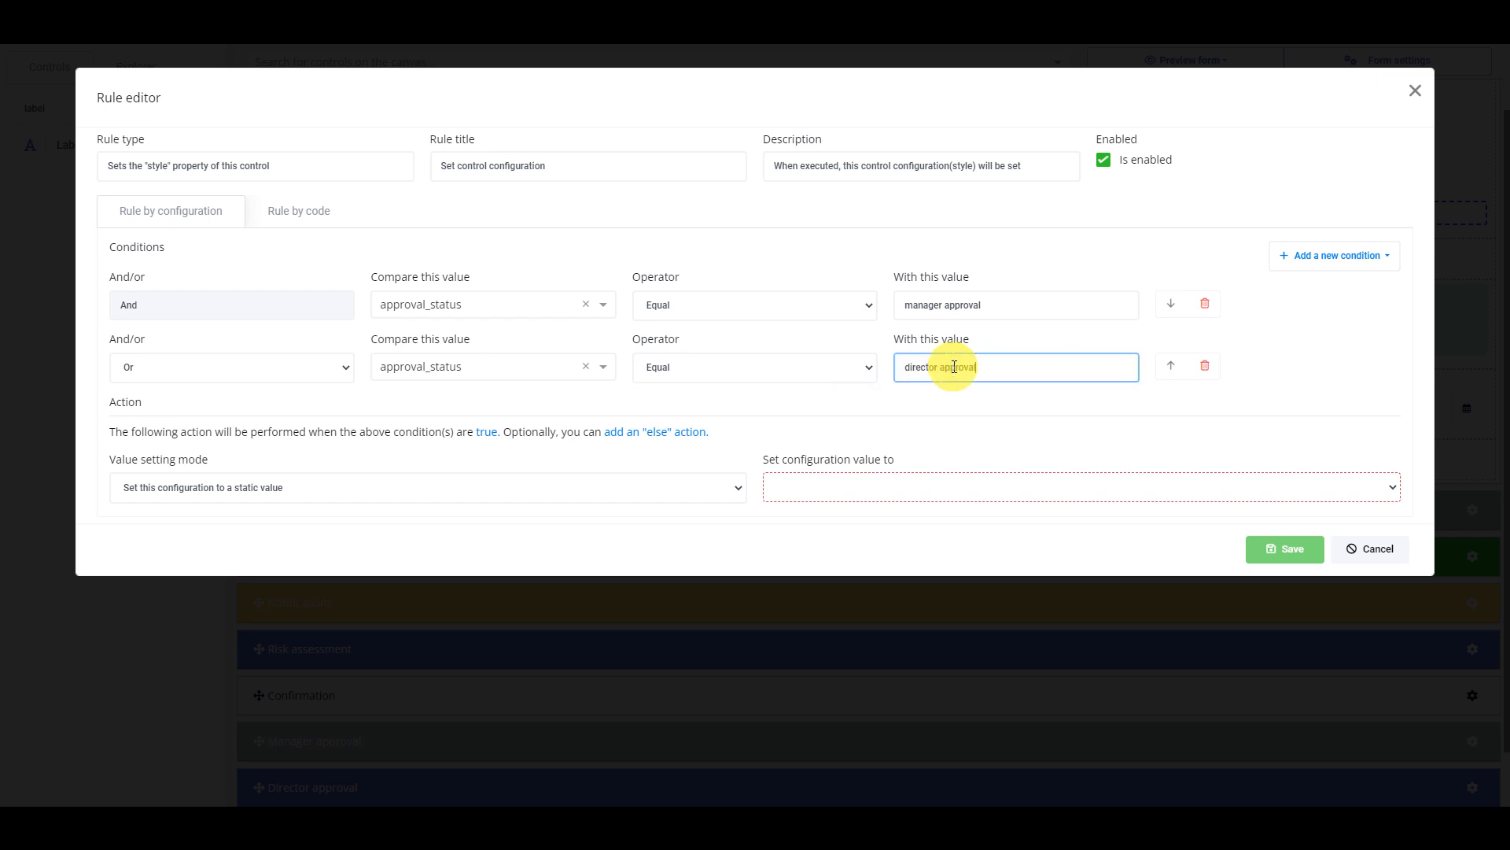
# Set the manager and director approval rule's style value to Secondary and save the rule
pyautogui.click(985, 488)
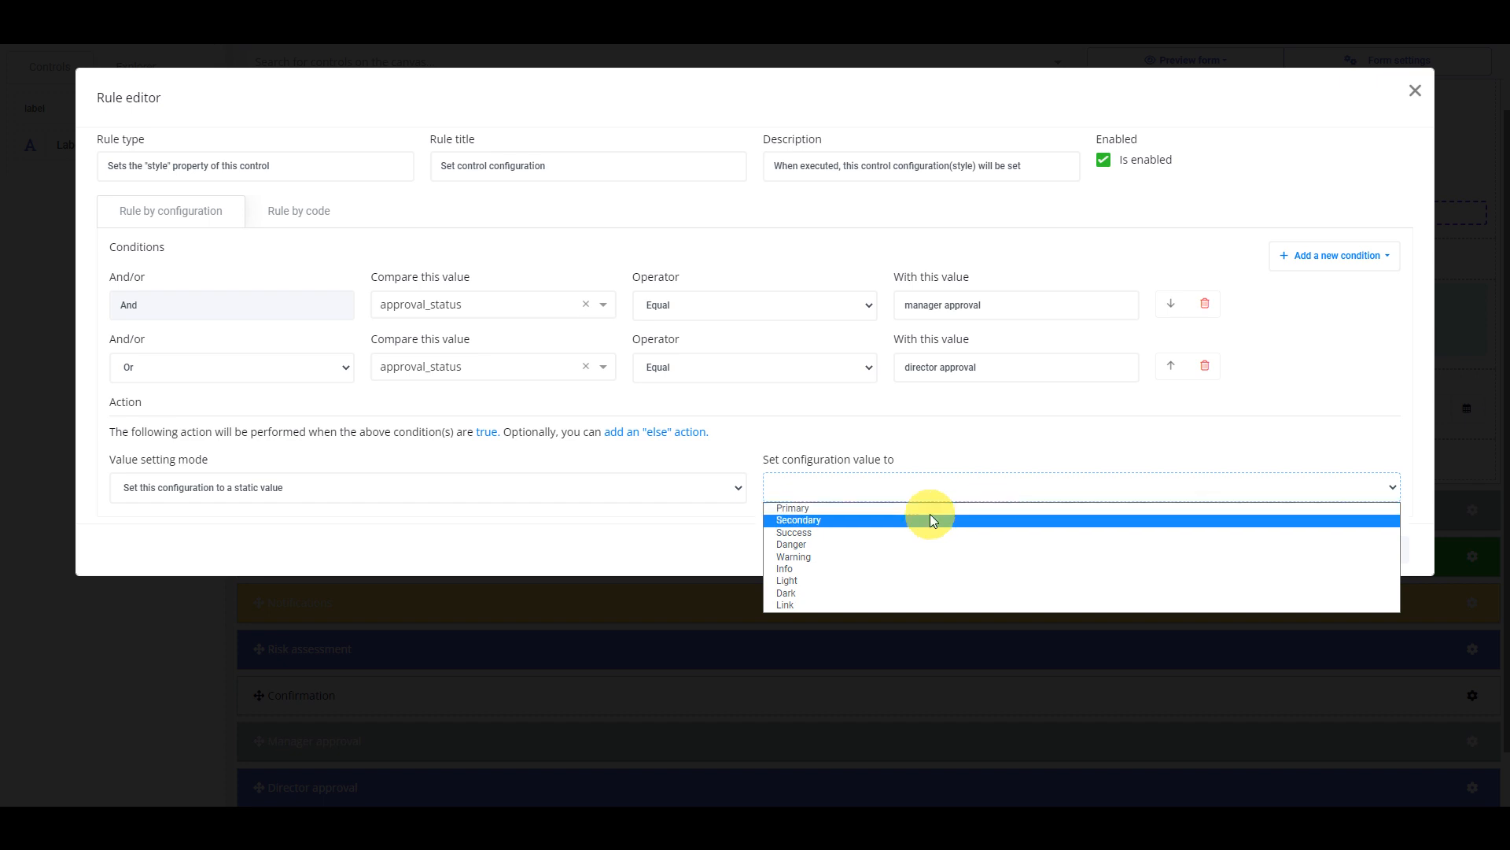
pyautogui.click(925, 521)
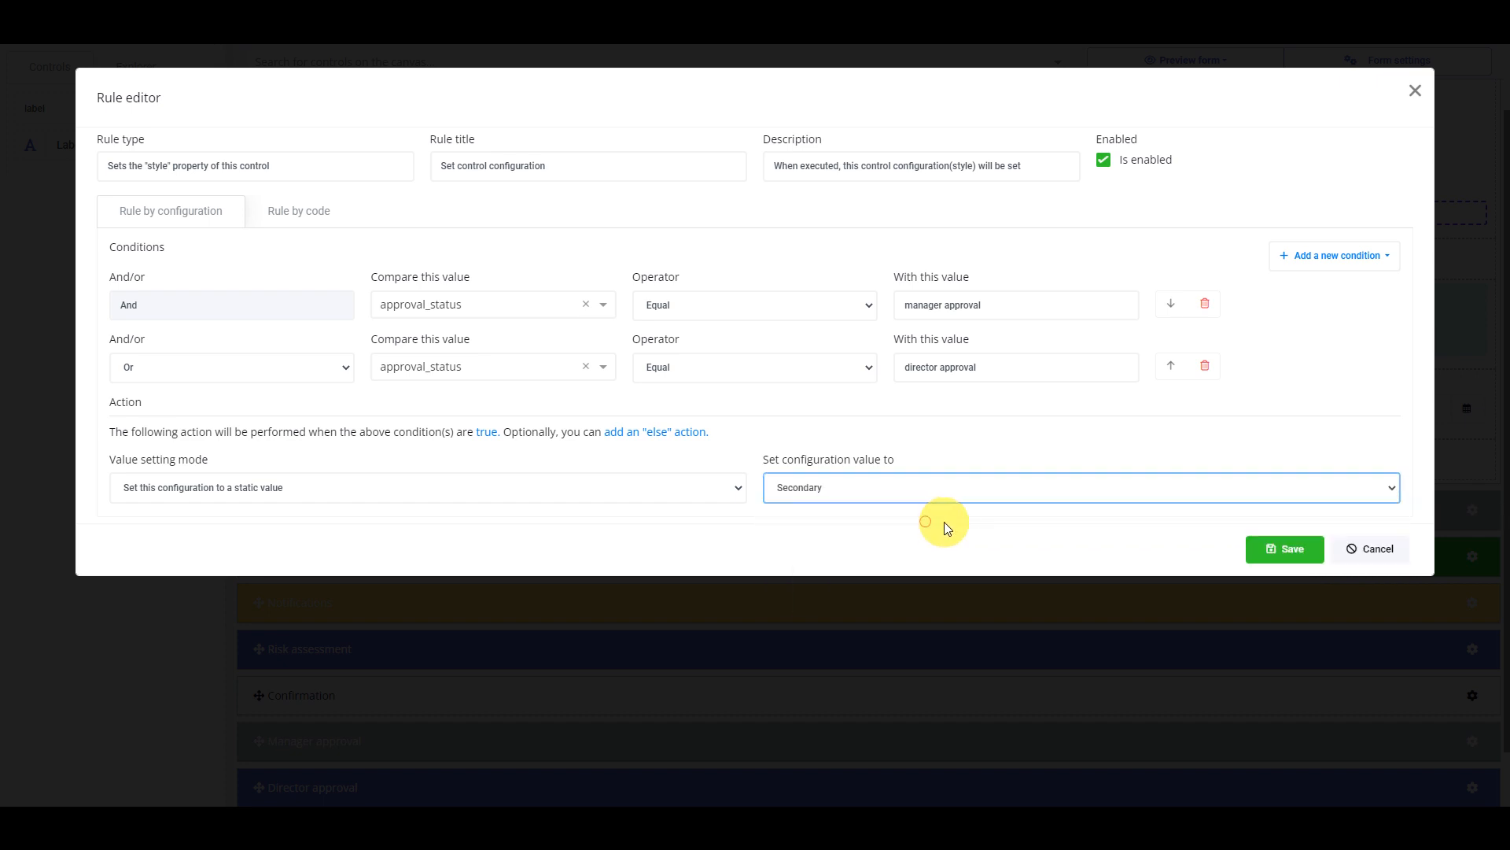
pyautogui.click(1283, 548)
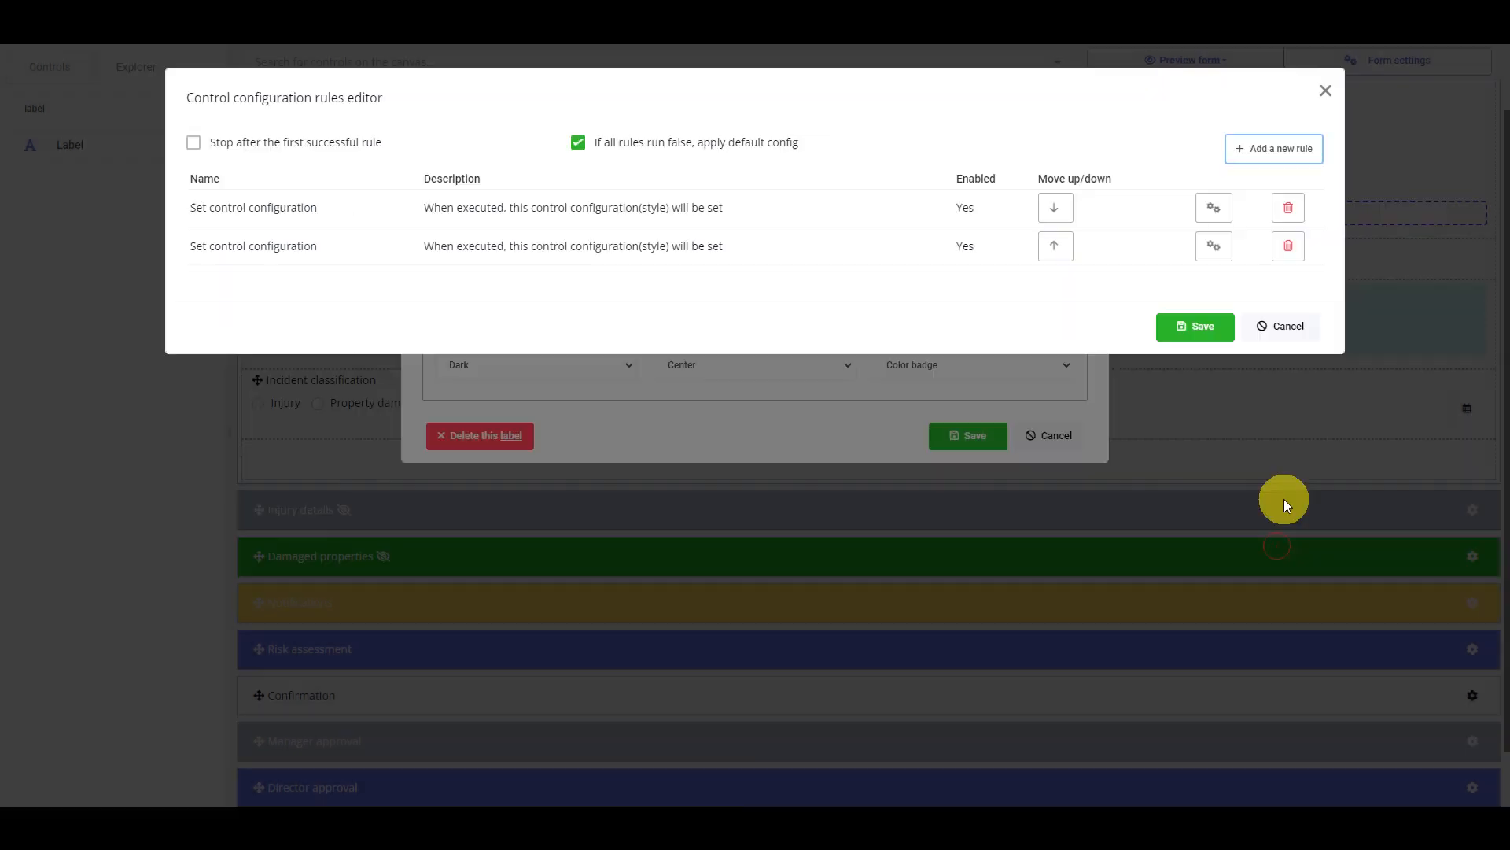
# Add a third style rule with the static-value condition that approval_status is Equal to "approved"
pyautogui.click(1280, 151)
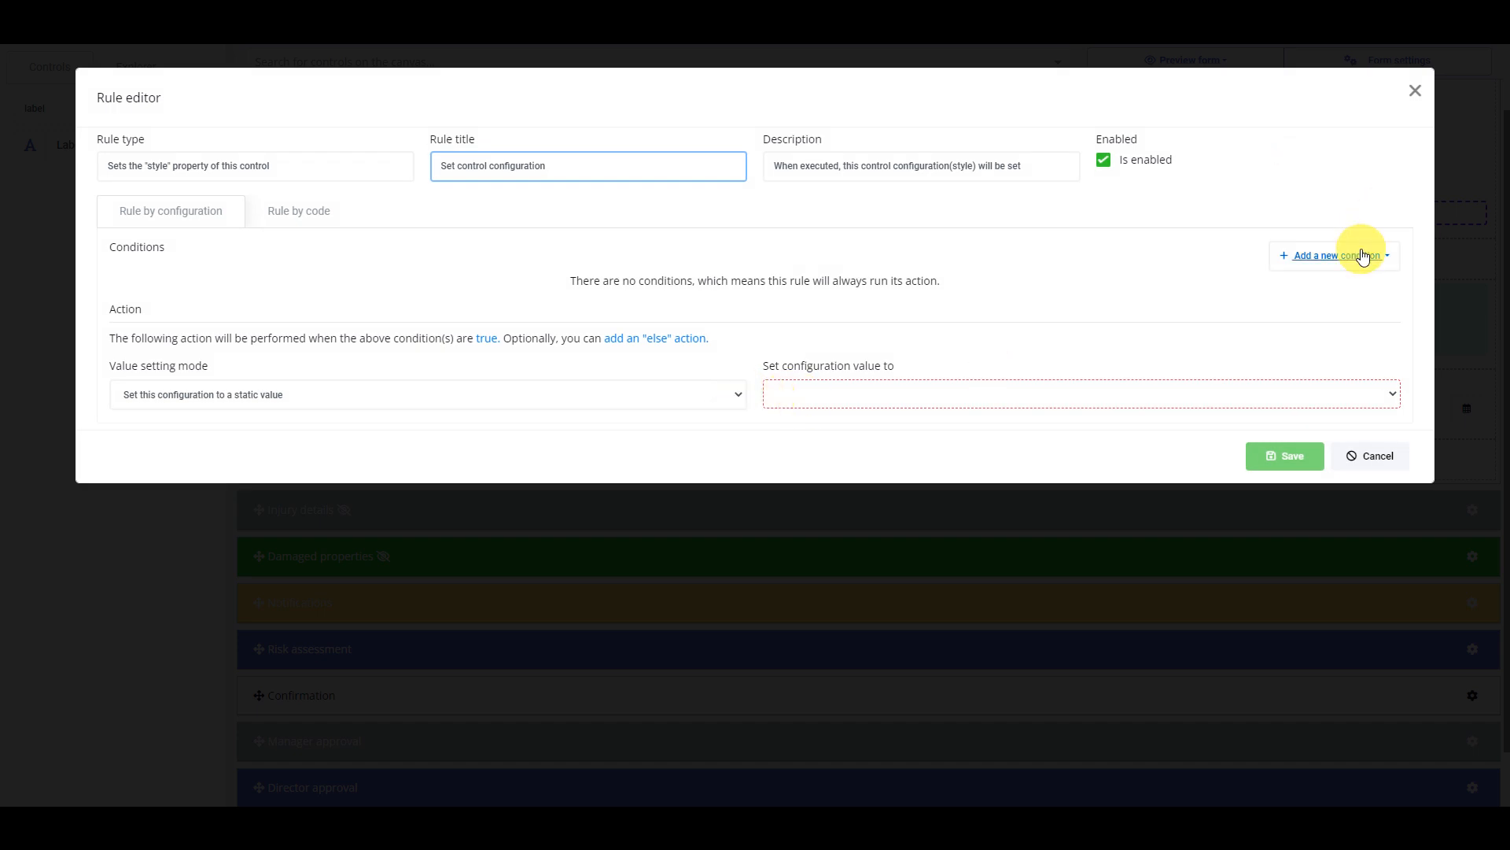
pyautogui.click(1364, 255)
pyautogui.click(1330, 296)
pyautogui.click(783, 360)
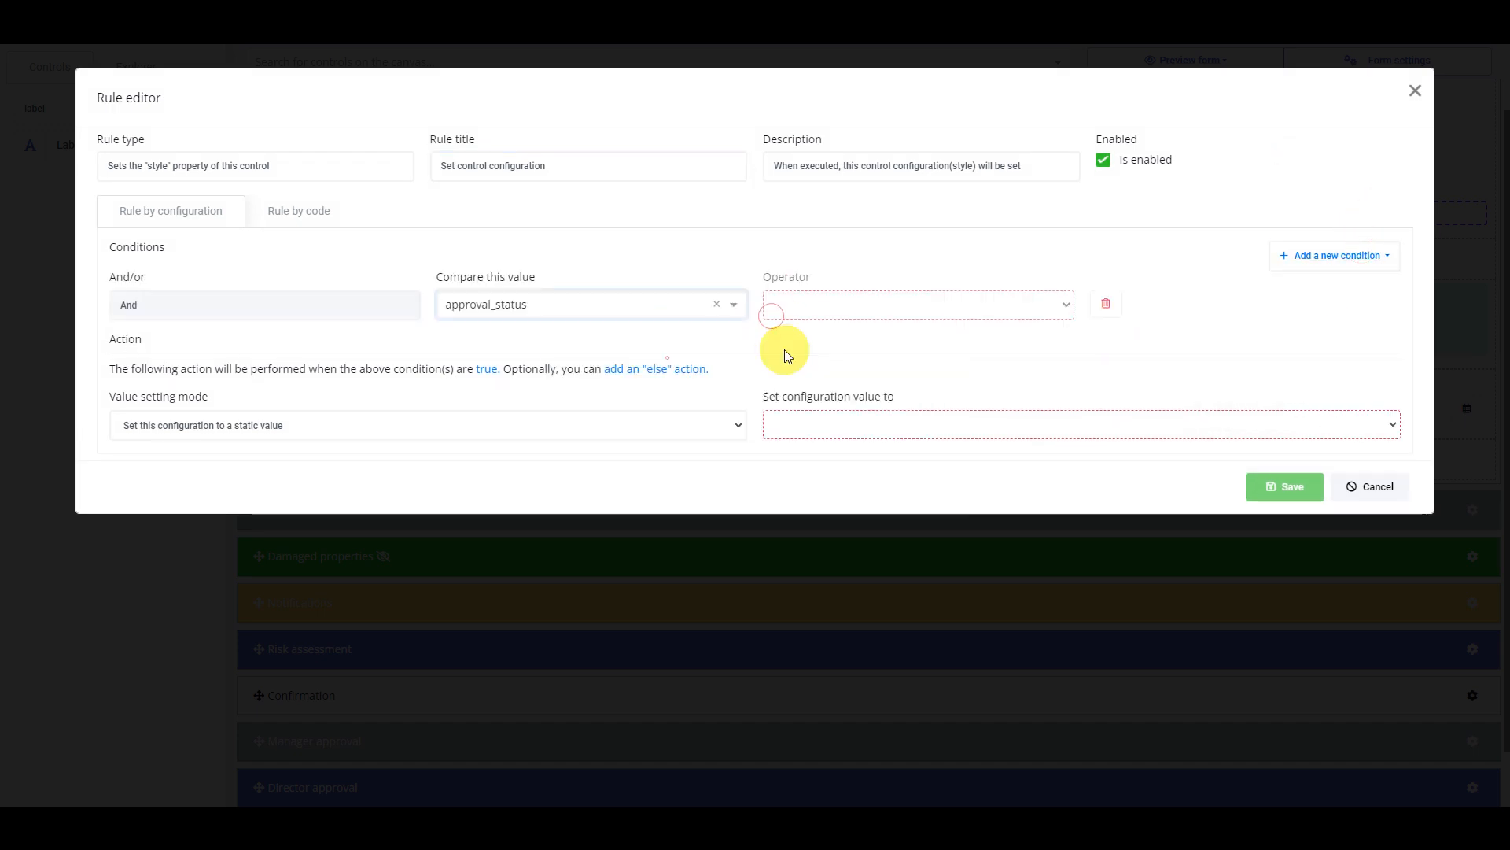
pyautogui.click(898, 313)
pyautogui.click(841, 324)
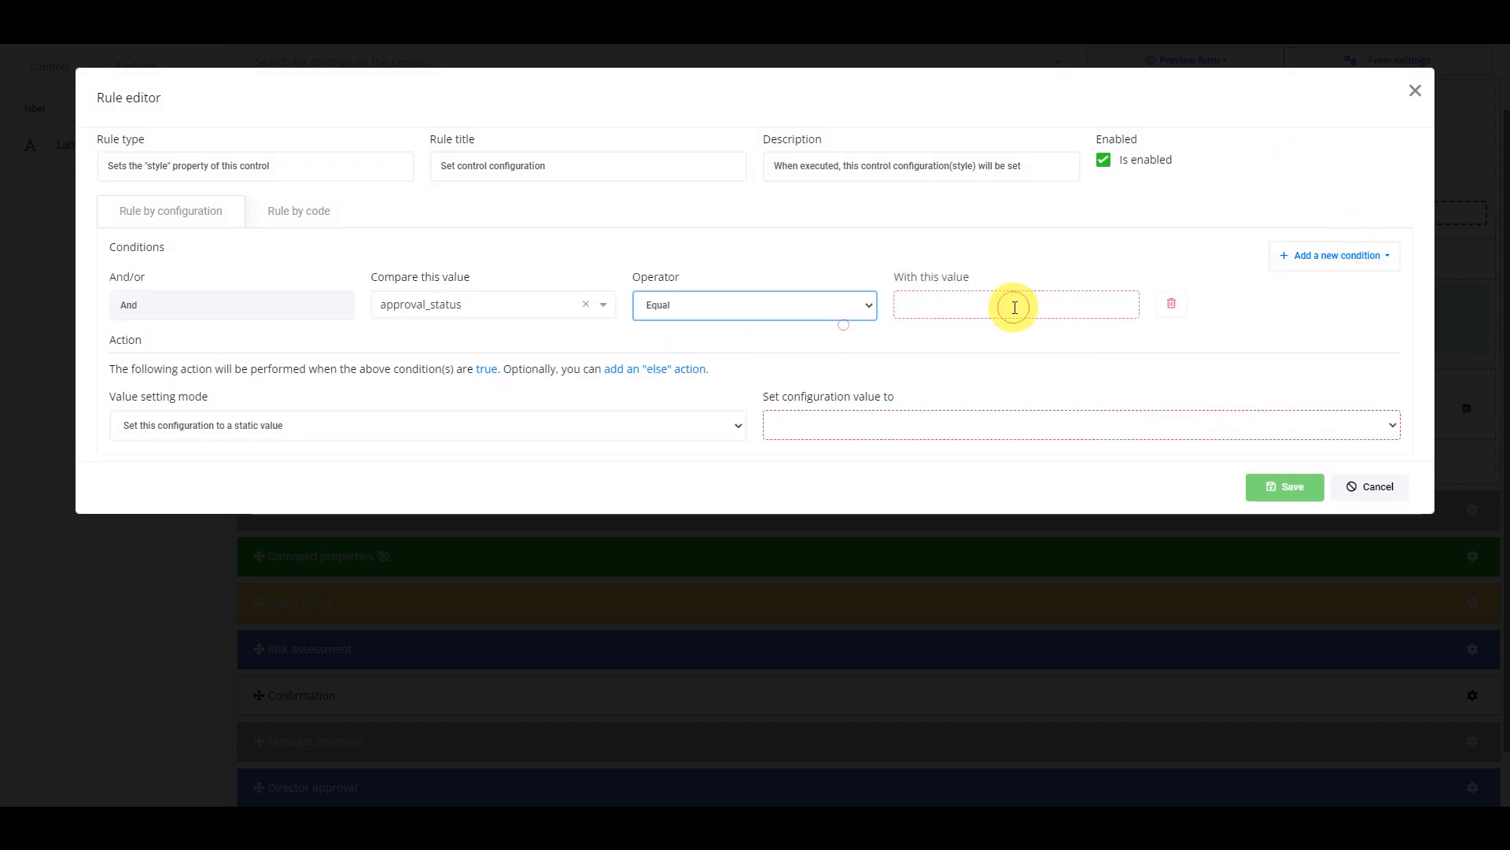
pyautogui.click(1014, 303)
pyautogui.write('approved')
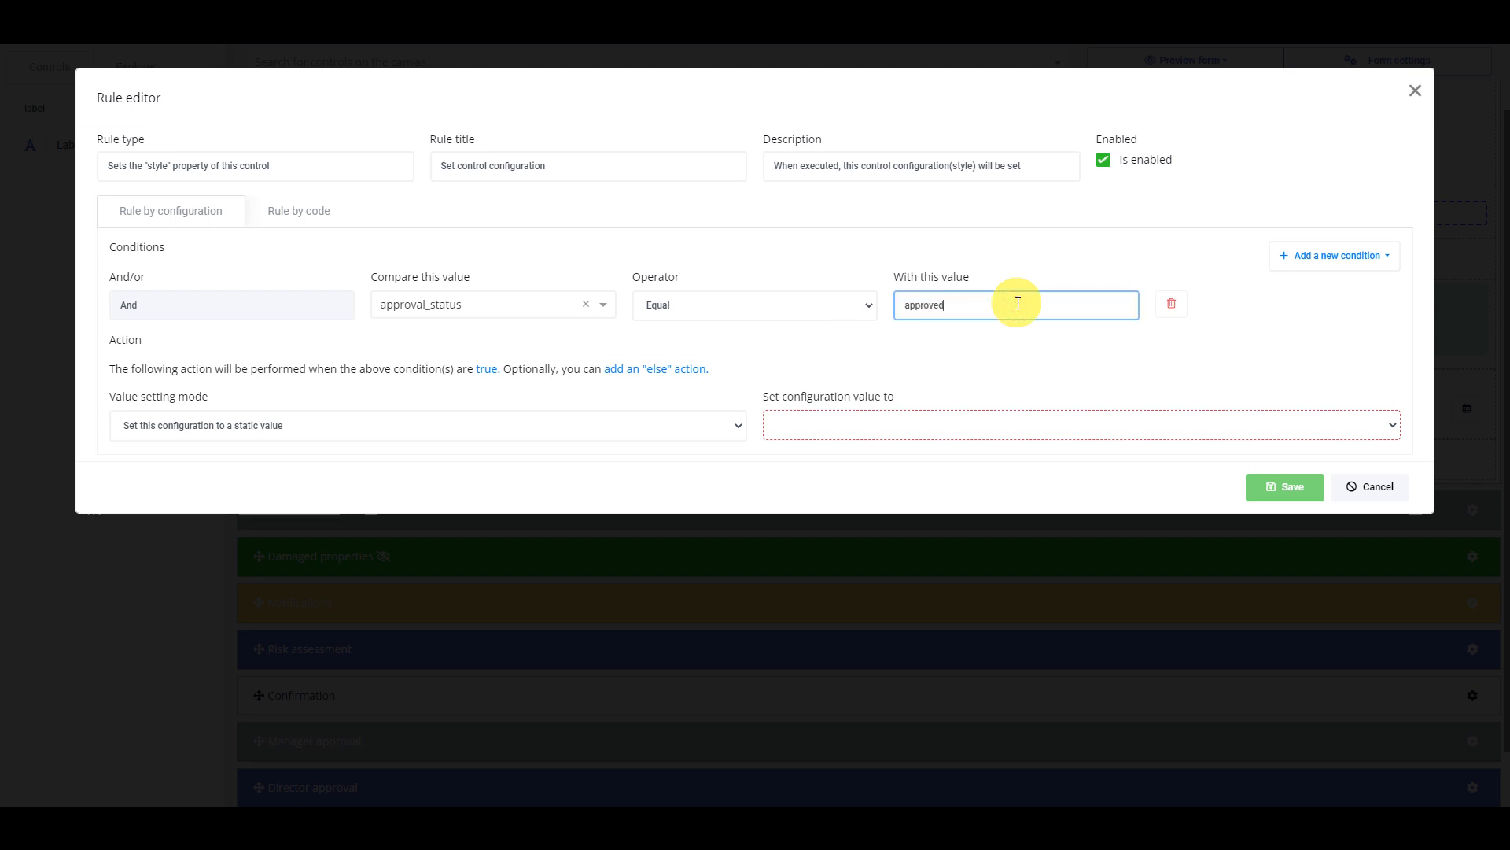
# Choose the static style value for the approved rule and save the rule
pyautogui.click(991, 437)
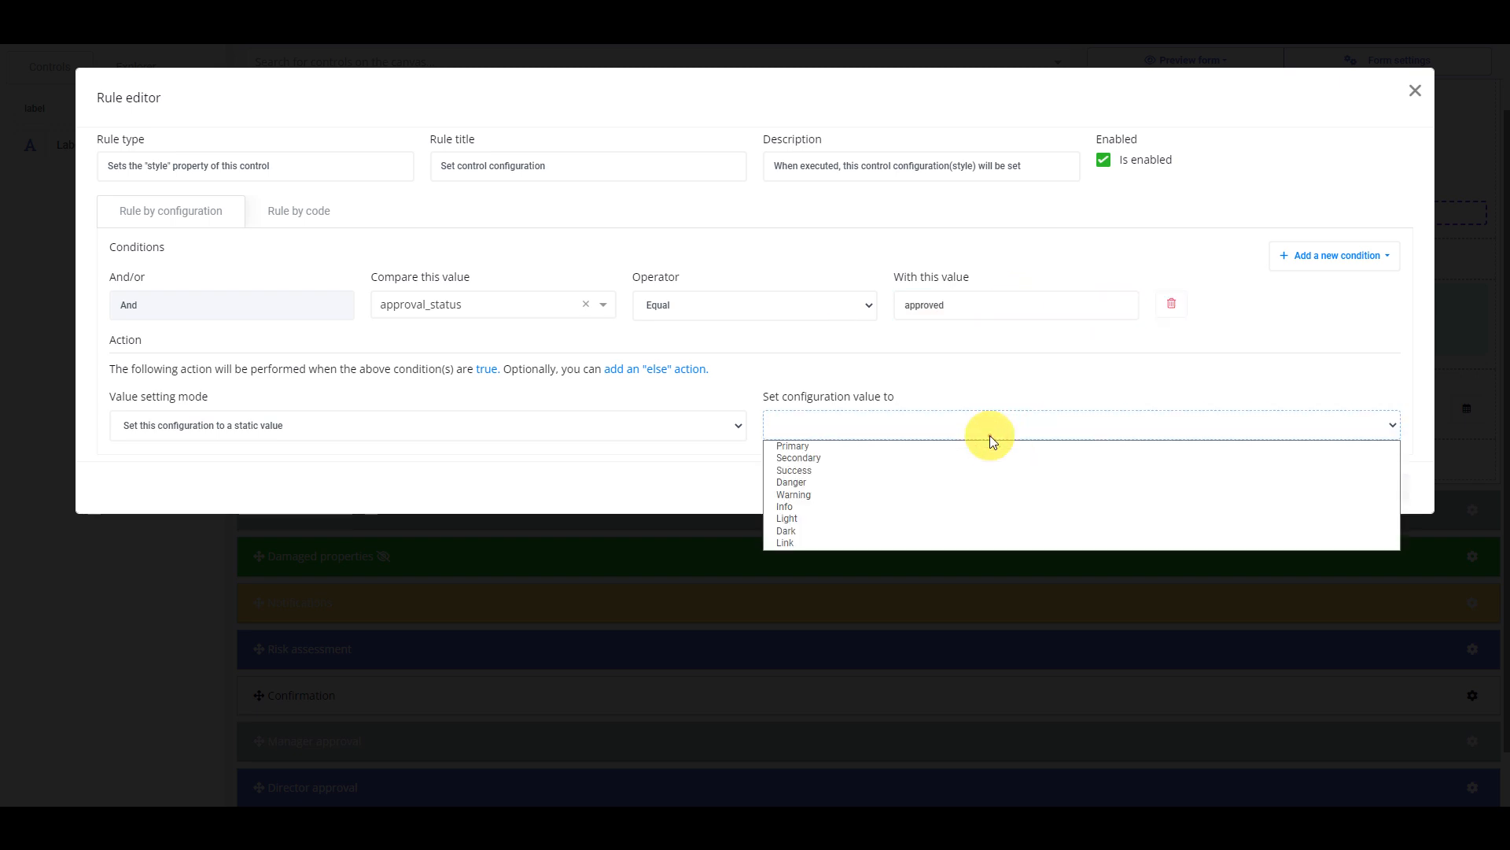
pyautogui.click(823, 462)
pyautogui.click(1278, 489)
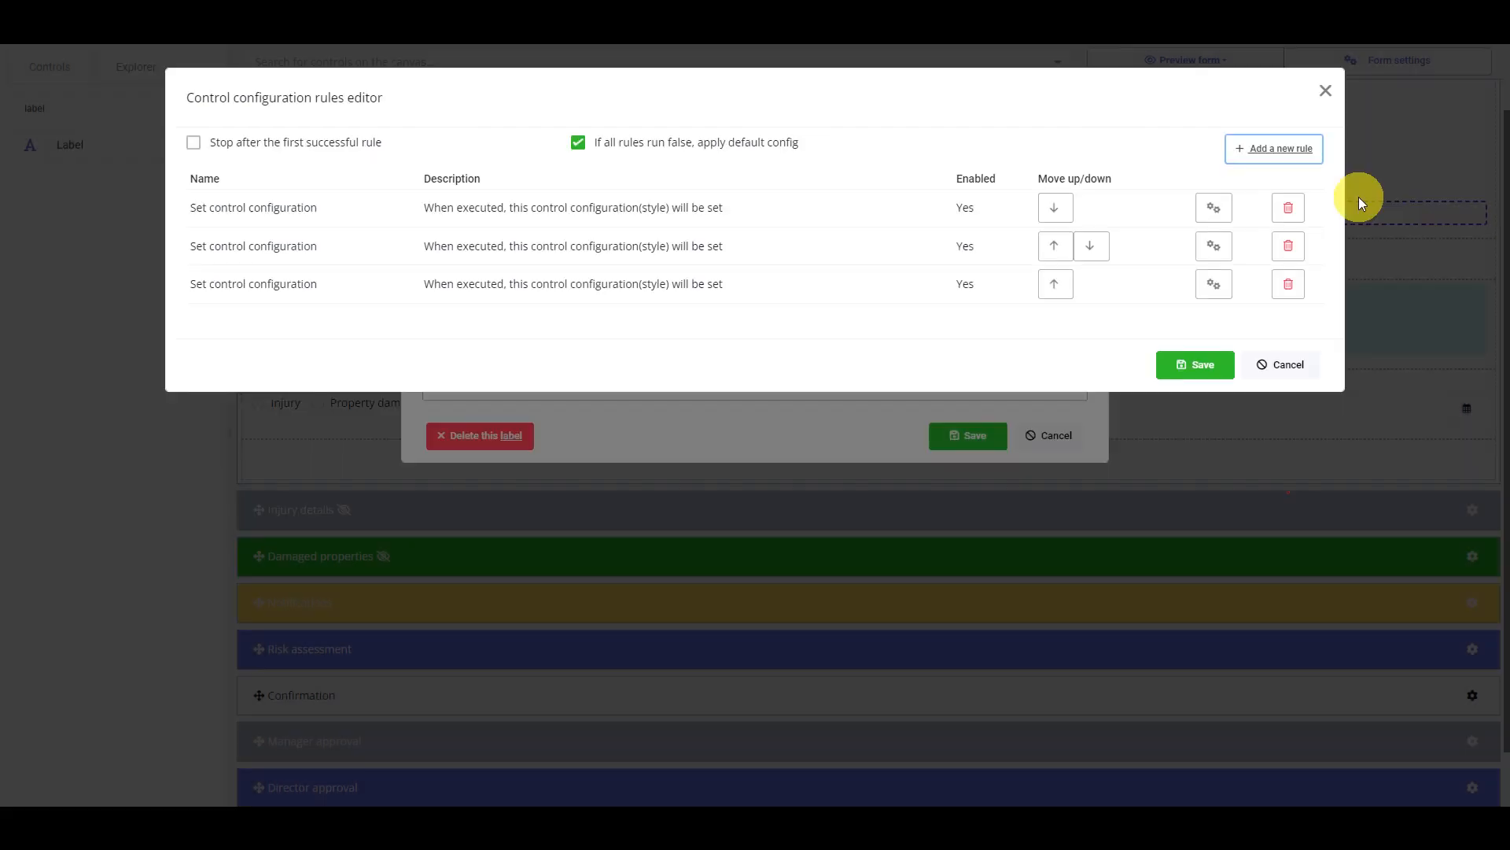
# Add a fourth style rule with the static-value condition that approval_status is Equal to "rejected"
pyautogui.click(1270, 146)
pyautogui.click(1294, 259)
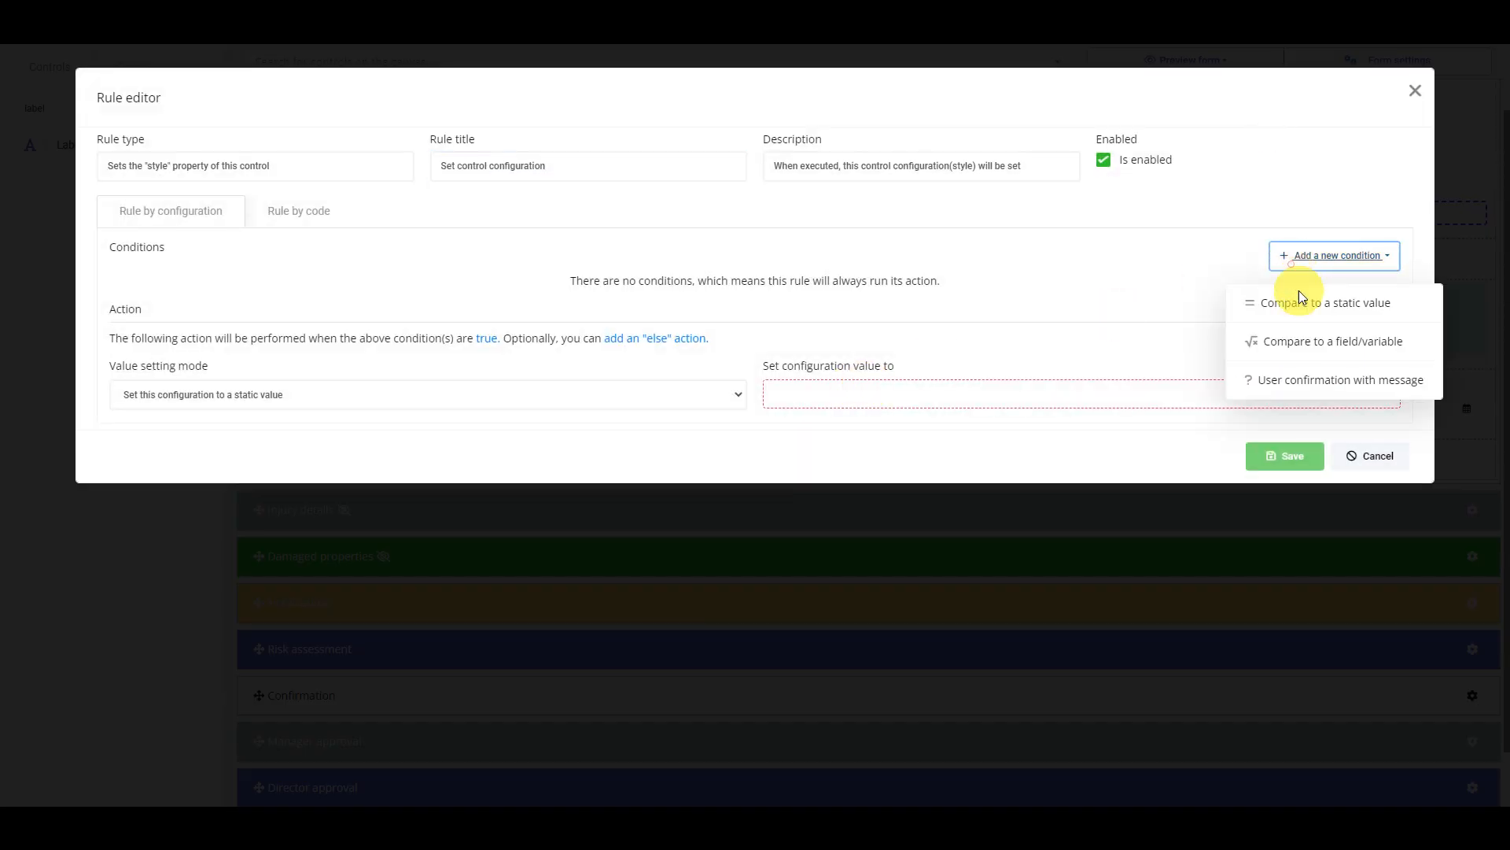
pyautogui.click(1302, 300)
pyautogui.click(773, 307)
pyautogui.click(686, 363)
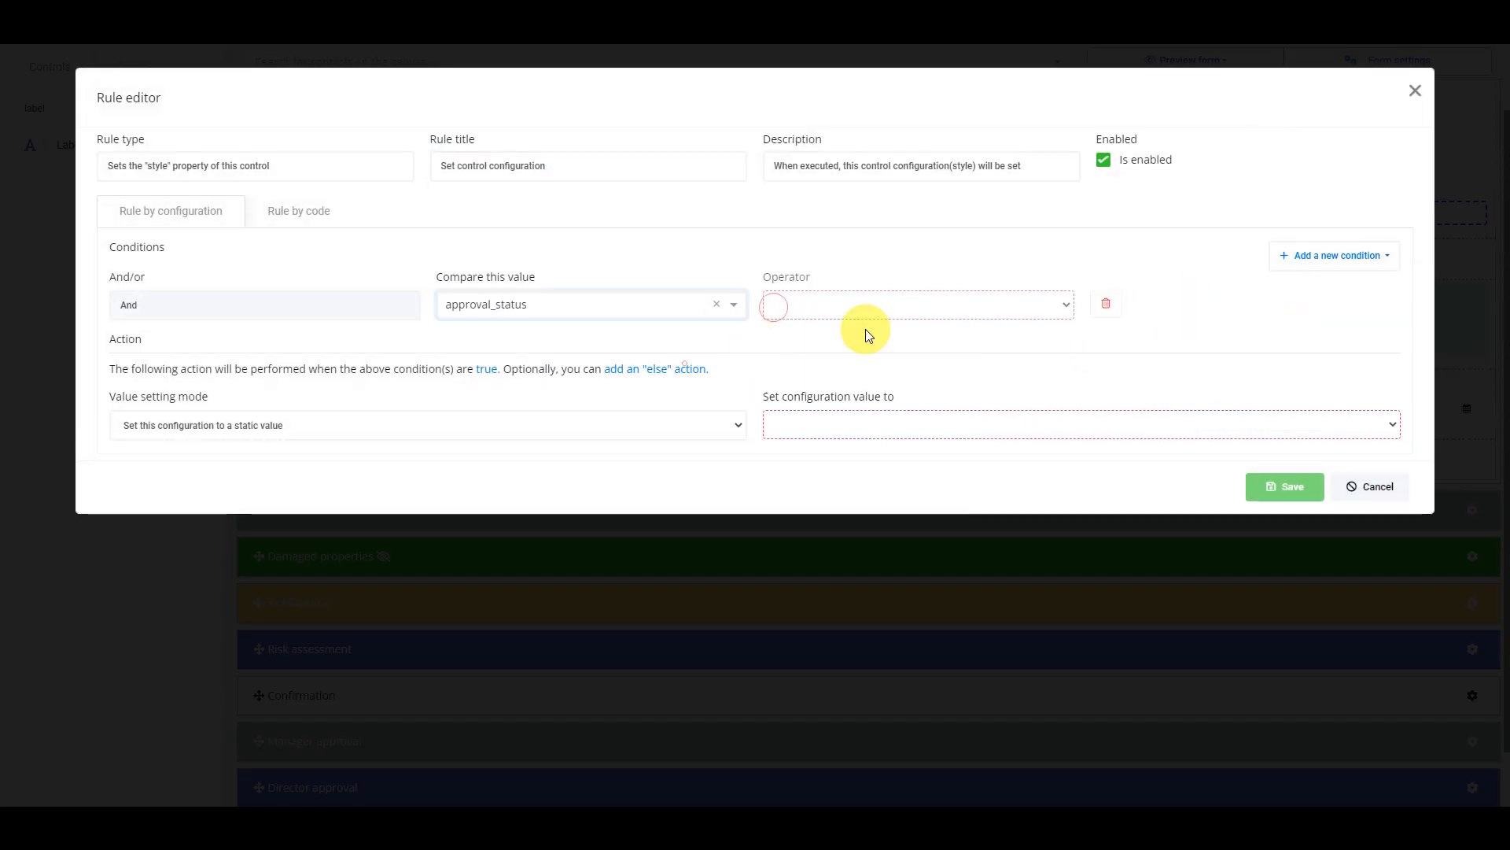
pyautogui.click(919, 305)
pyautogui.click(901, 327)
pyautogui.click(1025, 304)
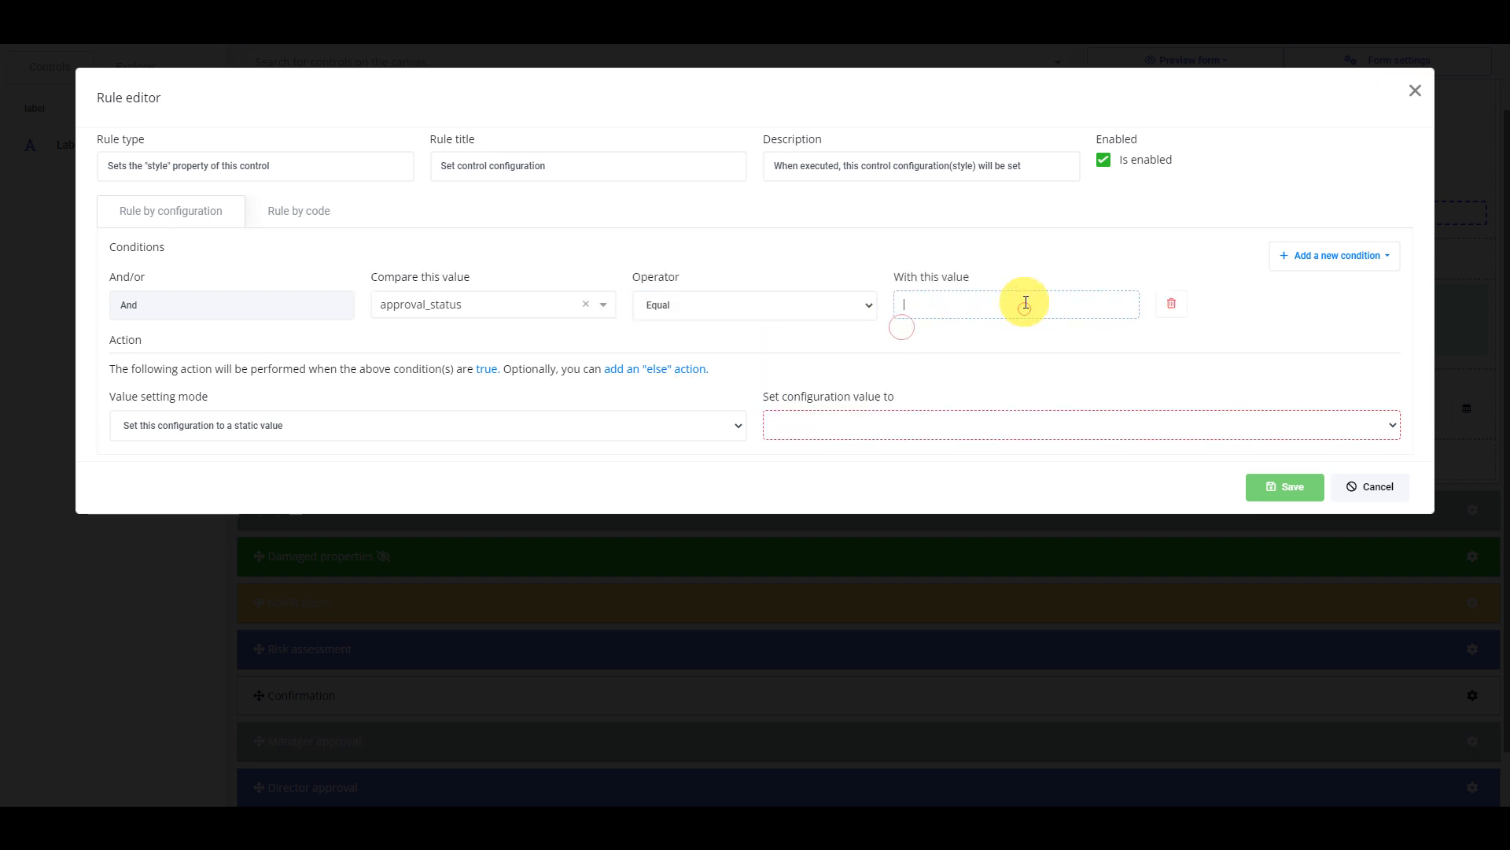
pyautogui.write('rejected')
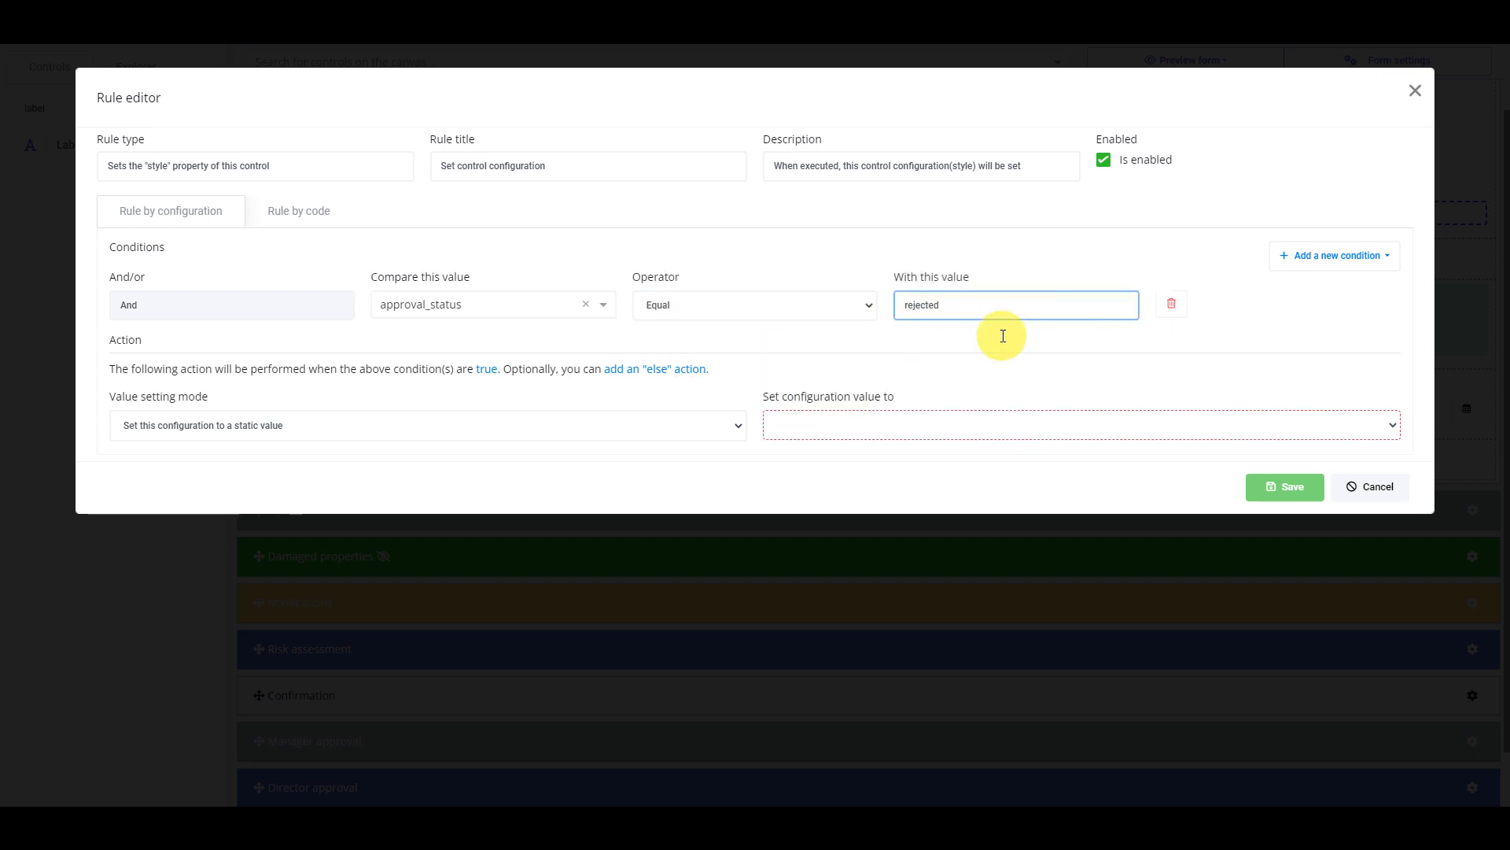
# Set the rejected rule's style value to Danger, then save the rule, the rule list and the Approval status label settings
pyautogui.click(954, 425)
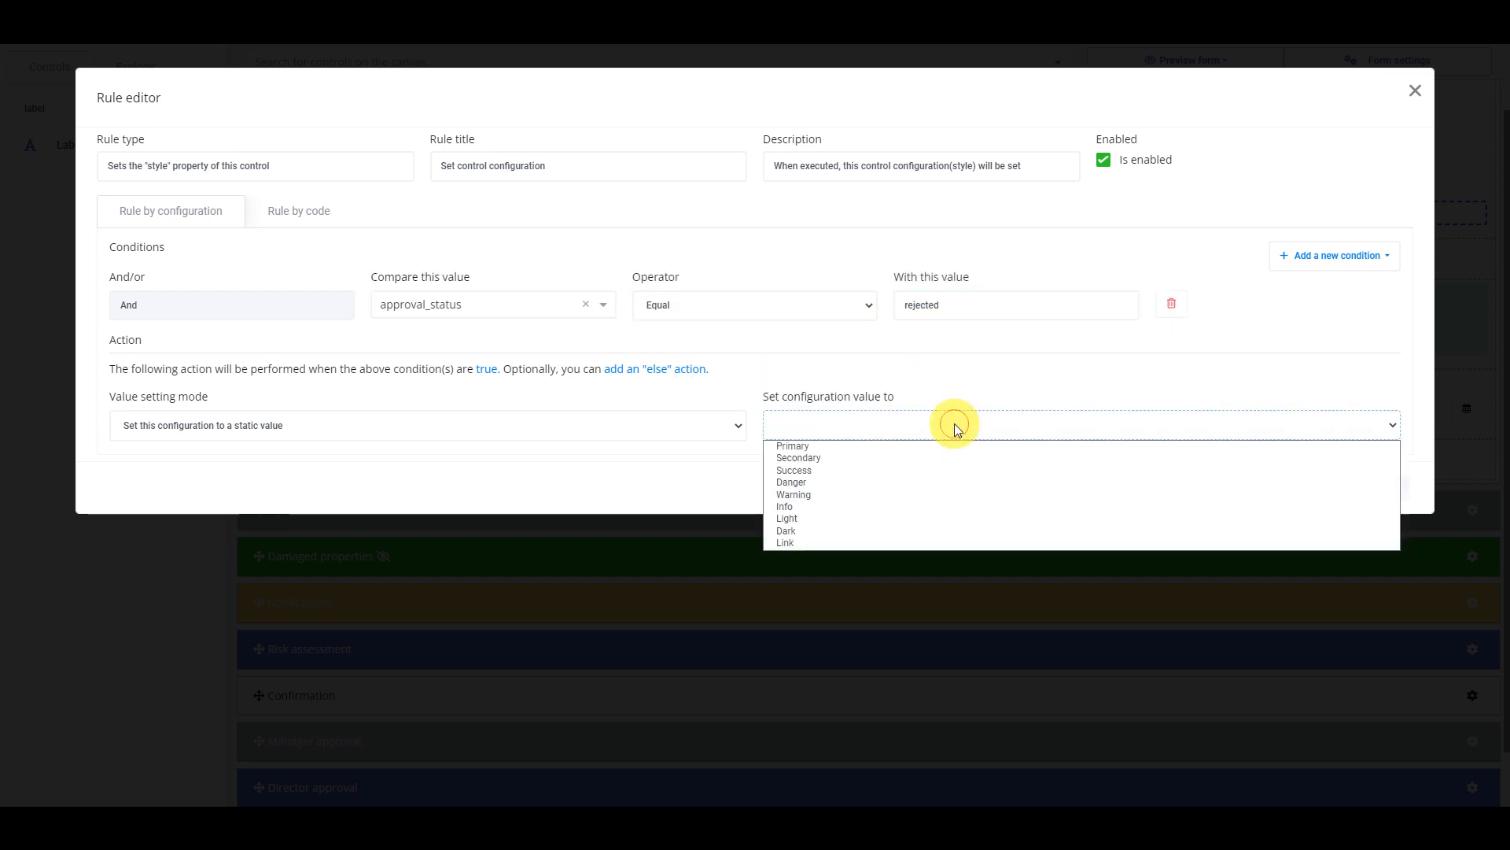
pyautogui.click(830, 479)
pyautogui.click(1278, 488)
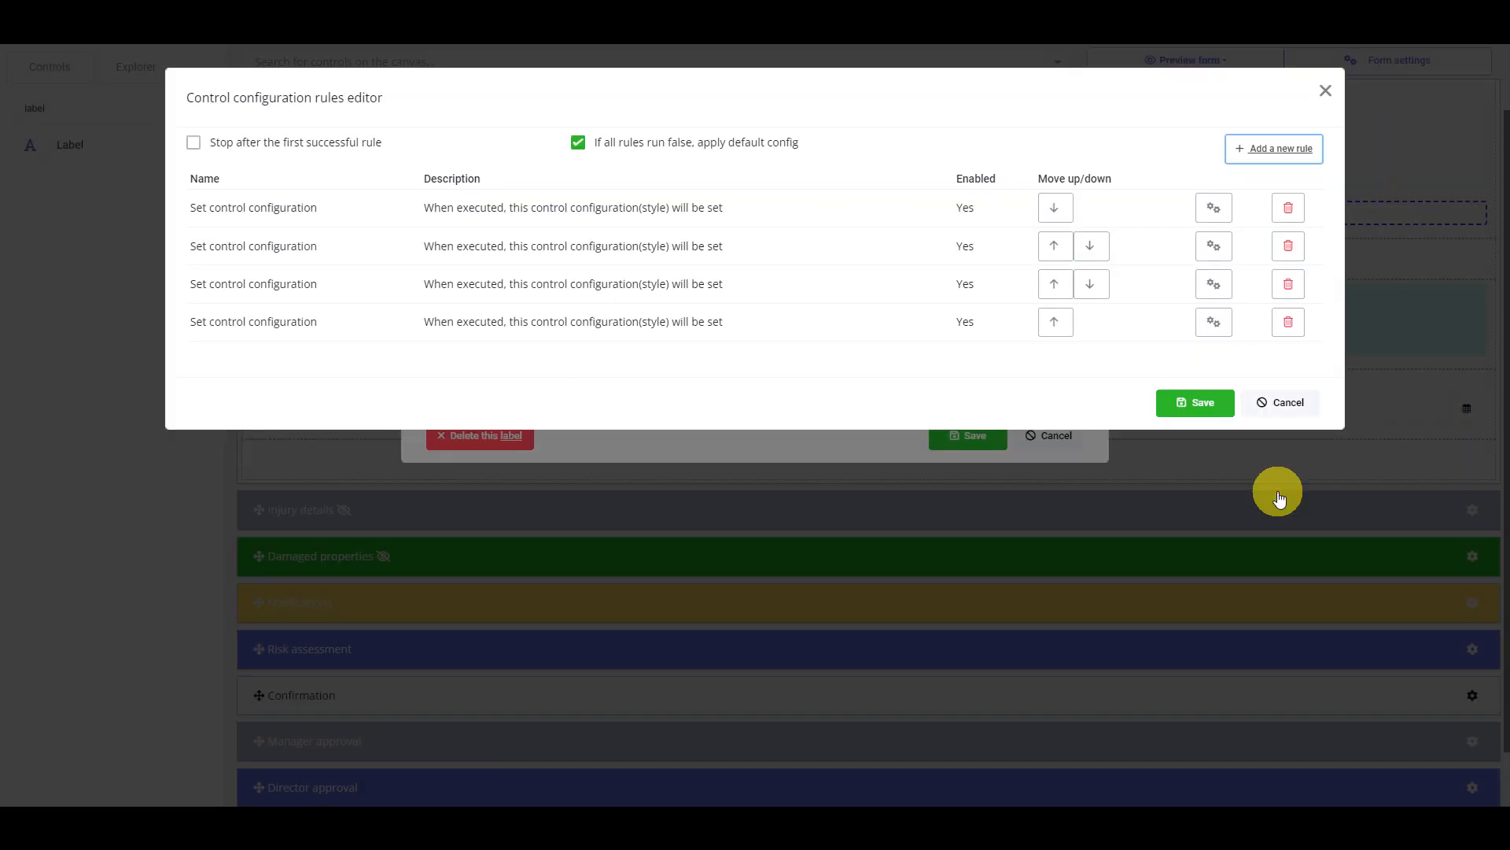
pyautogui.click(1188, 404)
pyautogui.click(973, 437)
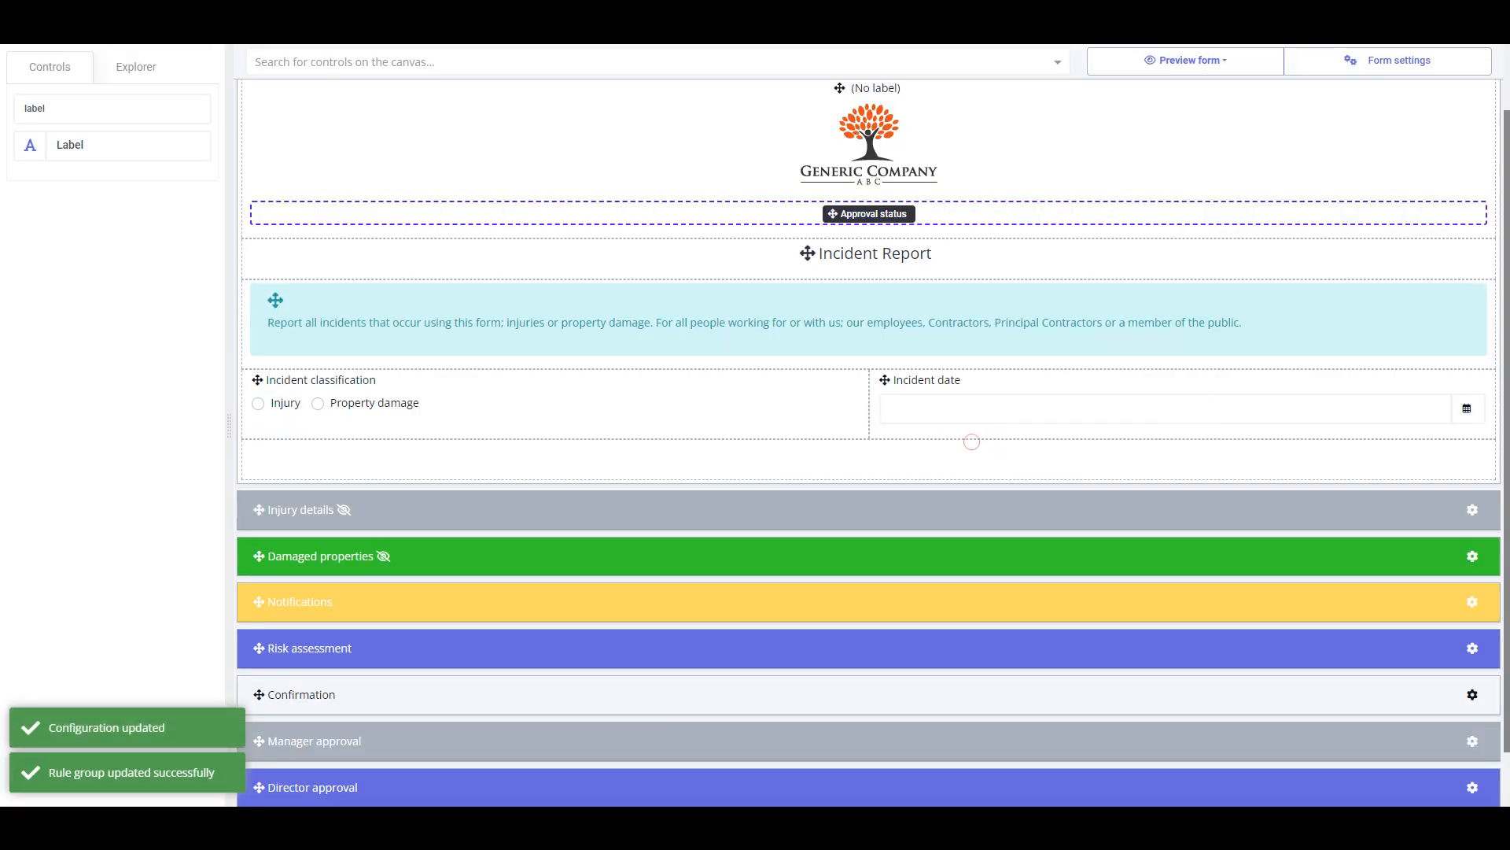
# Preview the form for medium devices (tablet), submit it with the confirmation that the details are correct ticked, and close the preview
pyautogui.click(1194, 68)
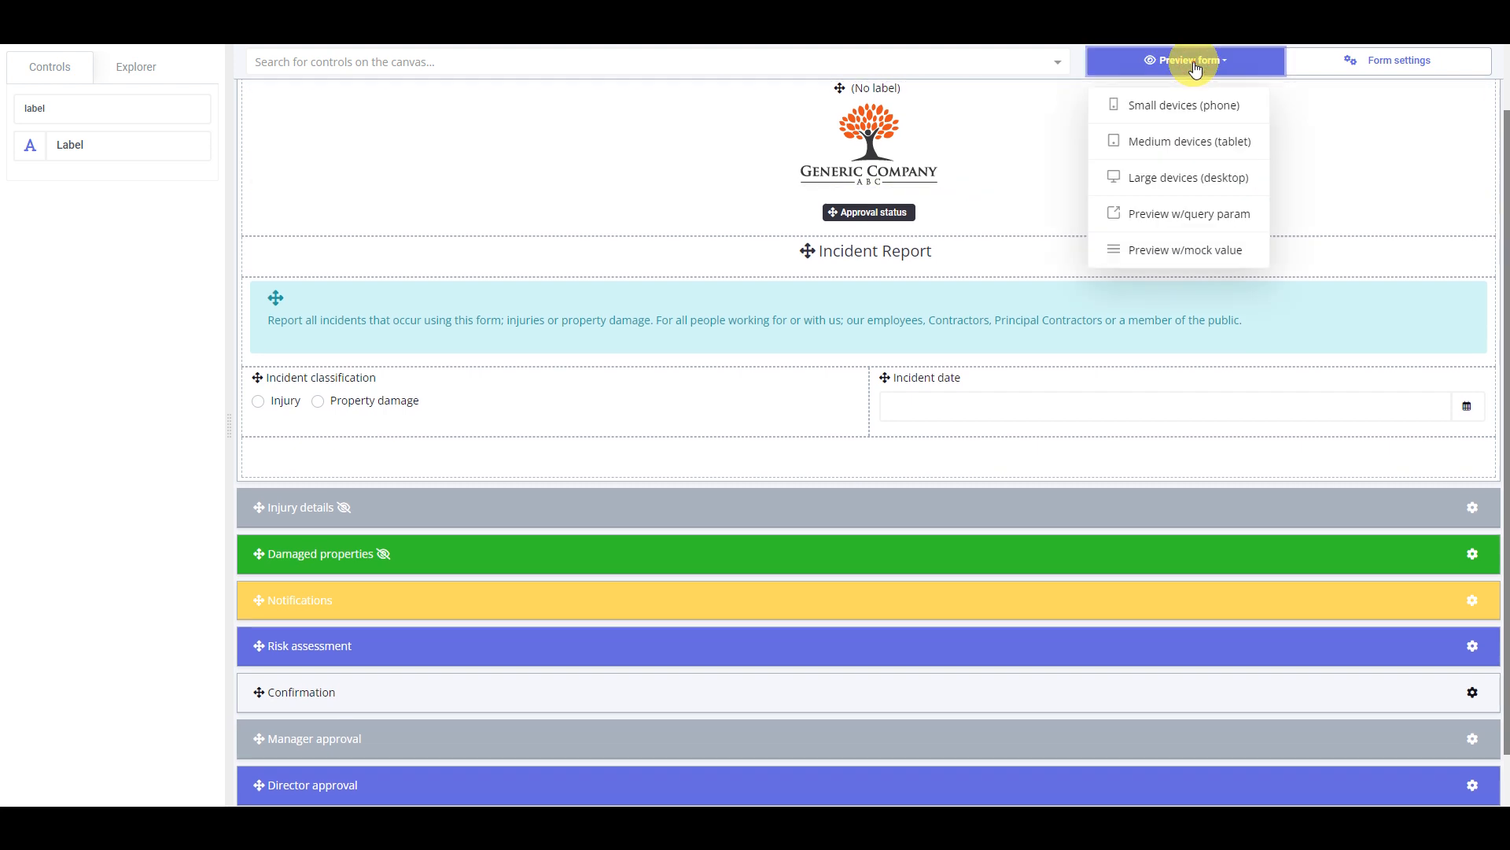
pyautogui.click(1215, 143)
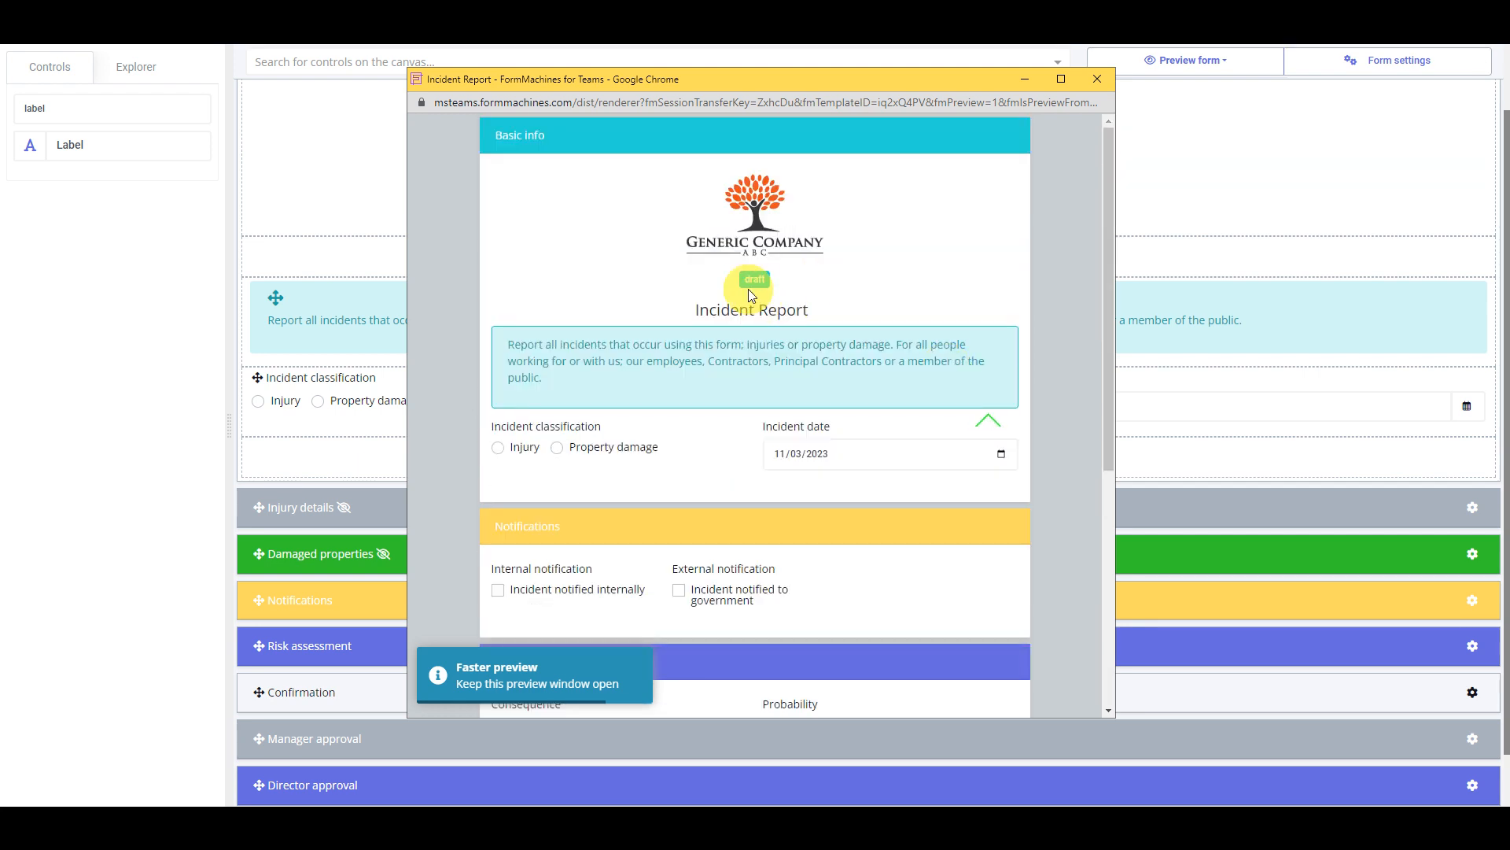
pyautogui.scroll(-5, 950, 598)
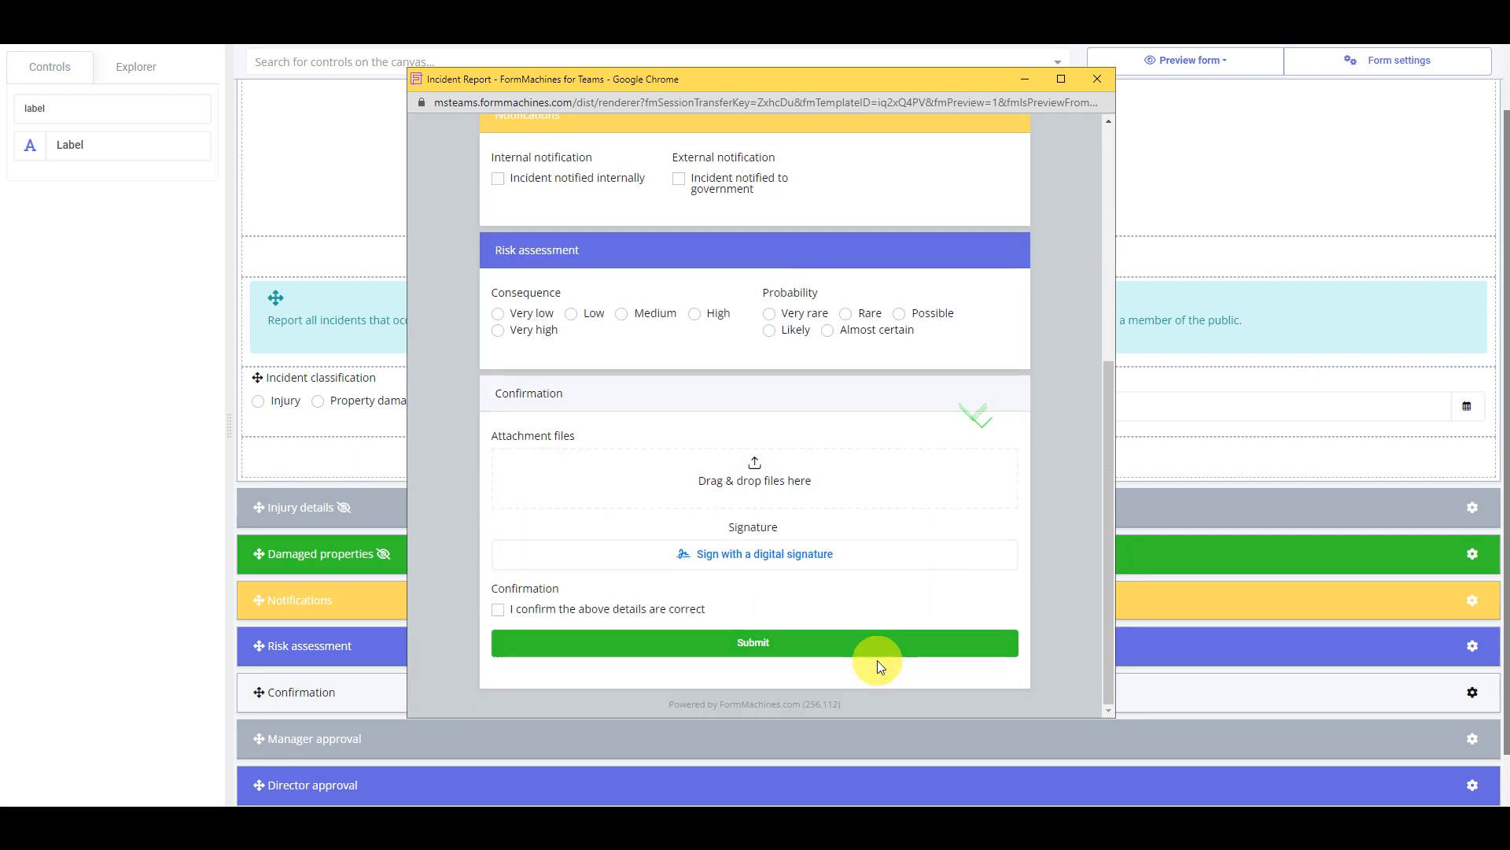
pyautogui.click(647, 610)
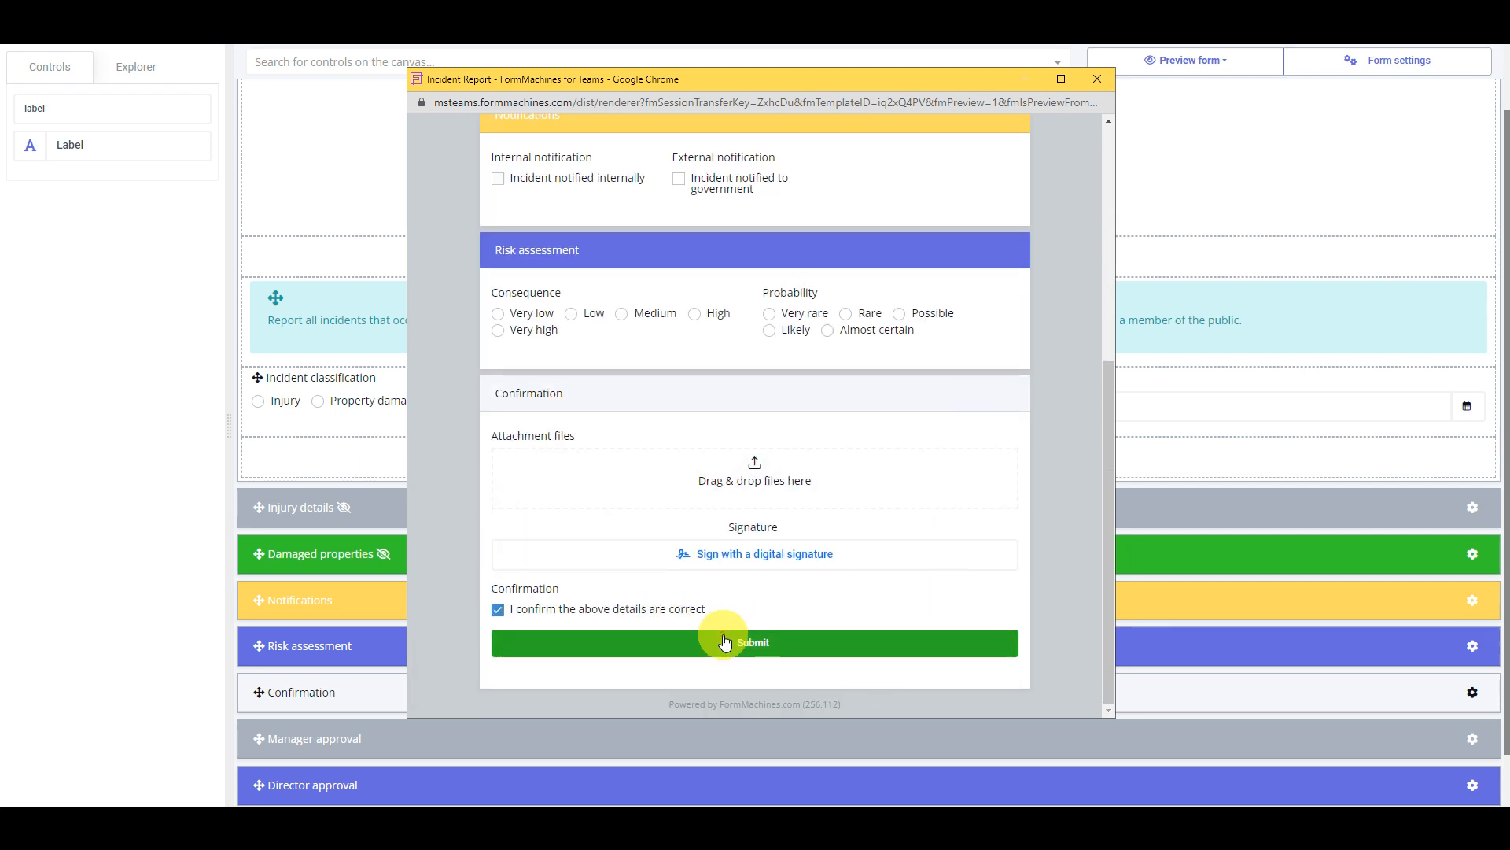
pyautogui.click(725, 643)
pyautogui.click(712, 477)
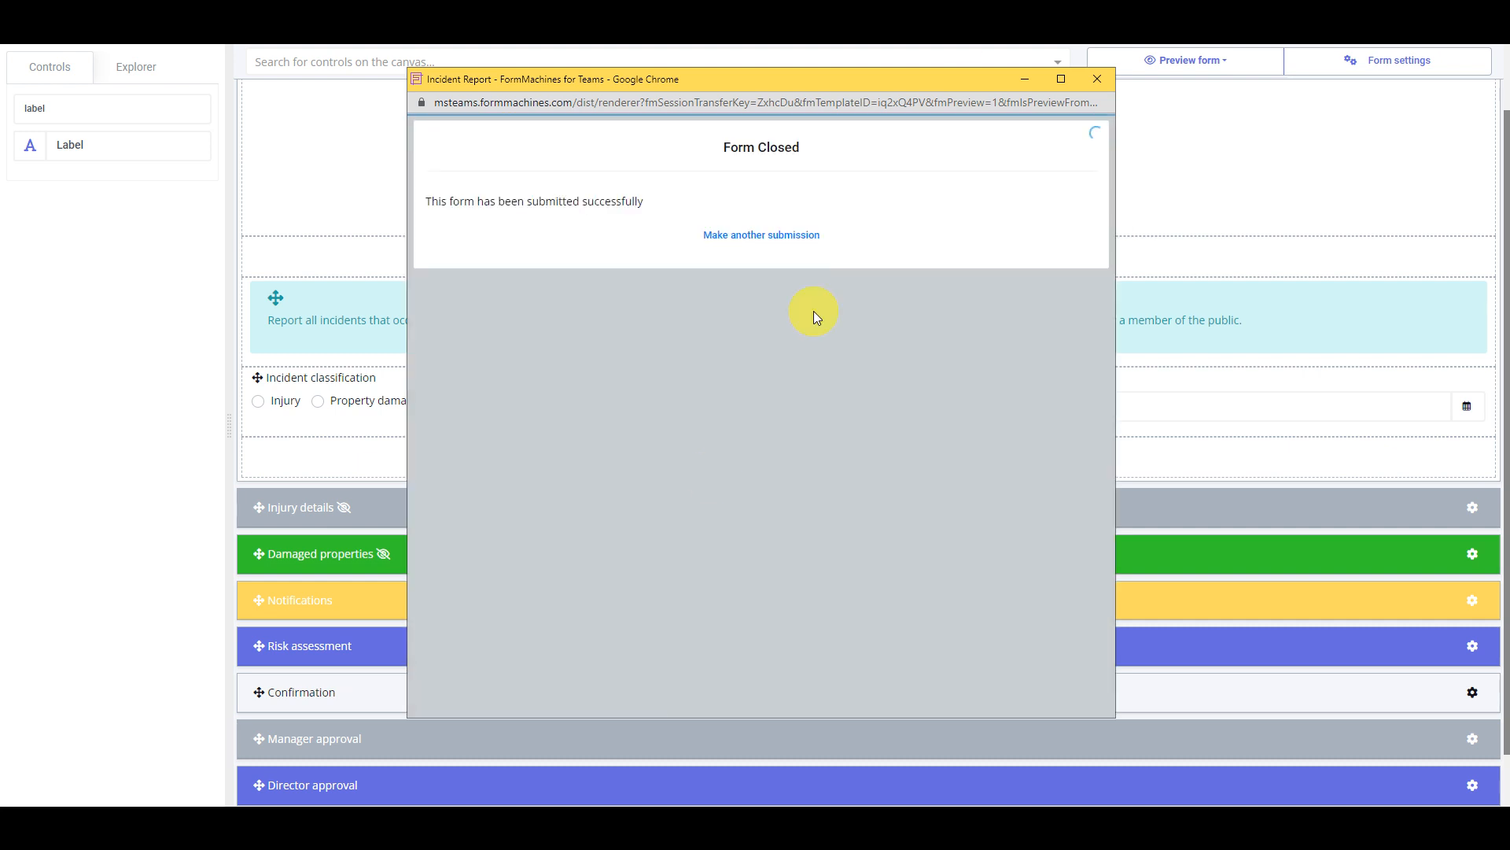
pyautogui.click(1097, 82)
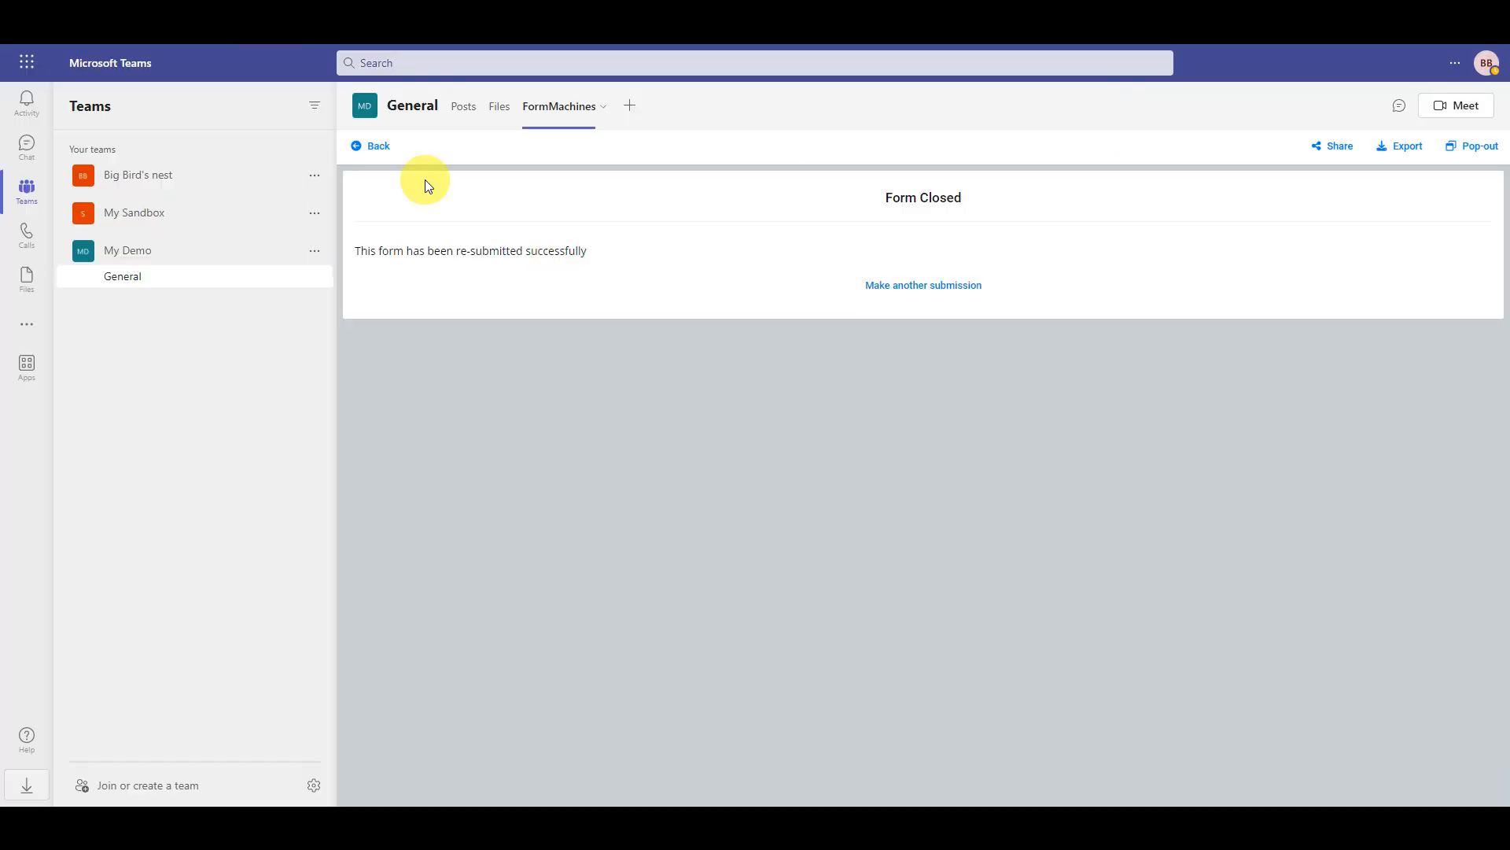
# Switch to Microsoft Teams, open the newest Incident Report submission and approve it in its Manager approval section
pyautogui.click(372, 143)
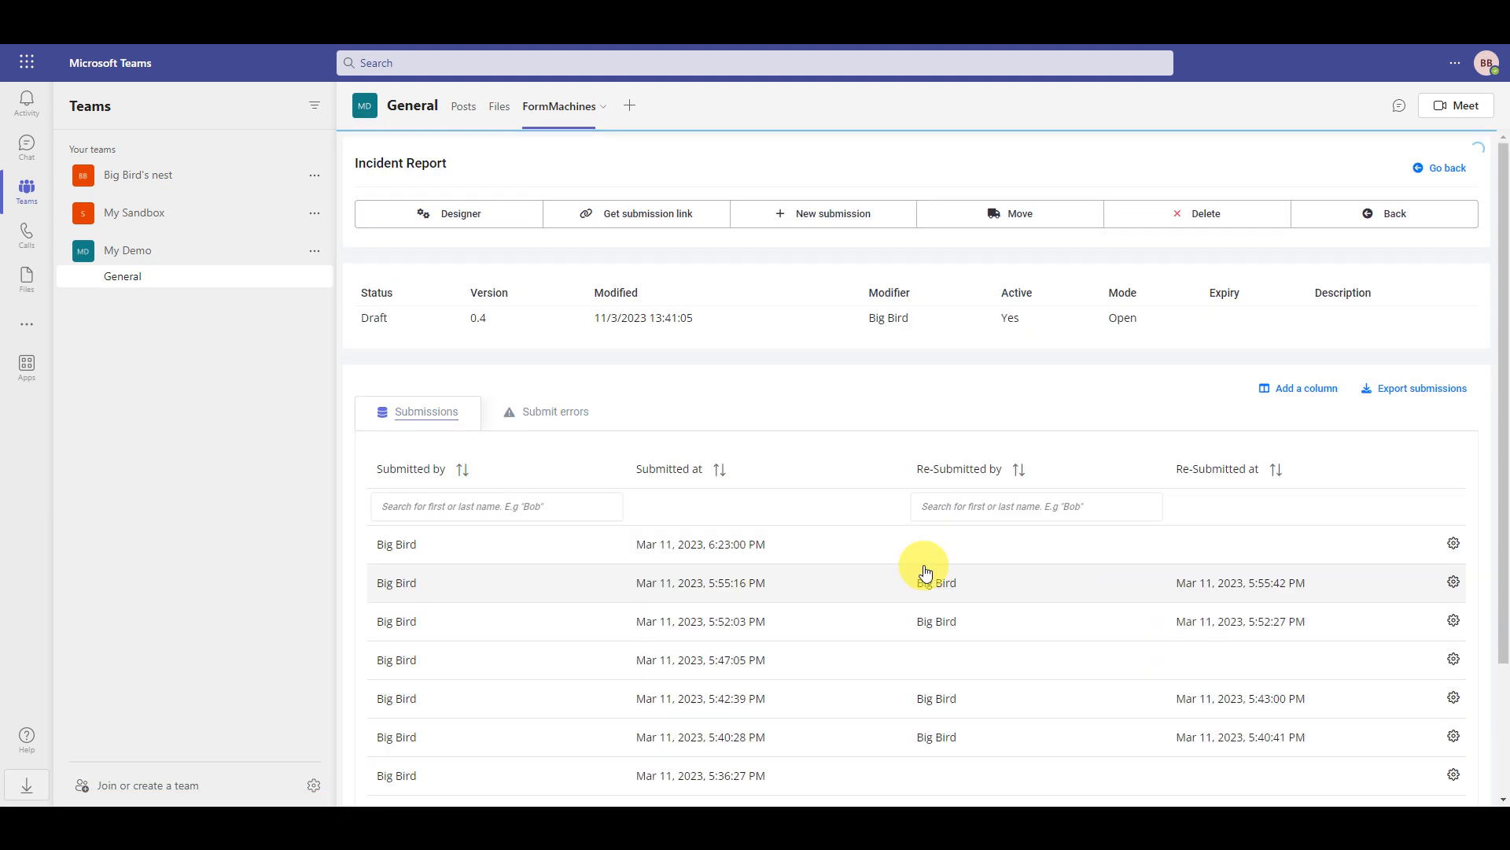
pyautogui.click(996, 549)
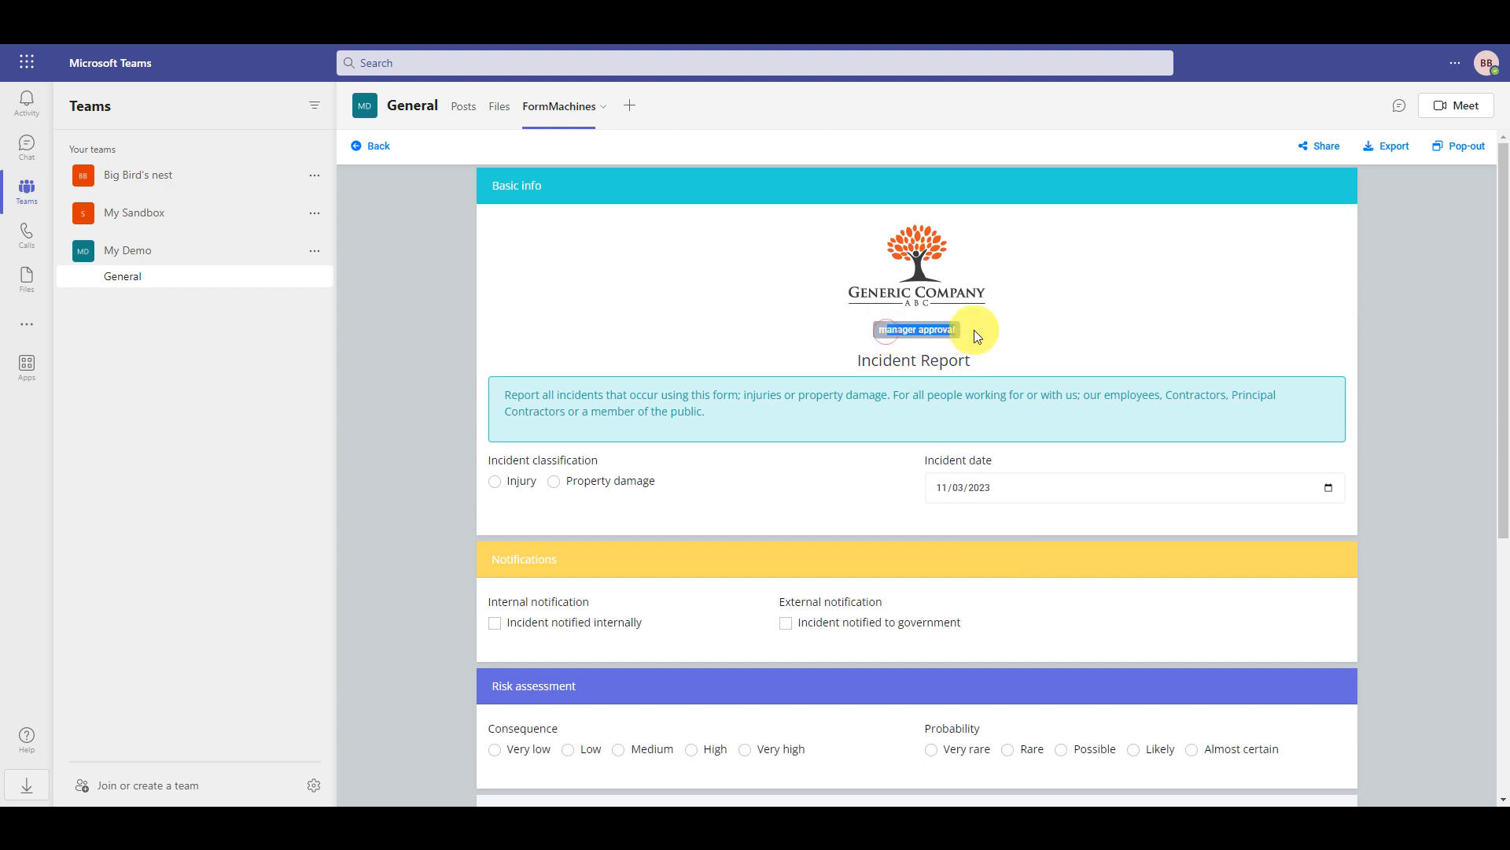
pyautogui.scroll(-5, 1014, 347)
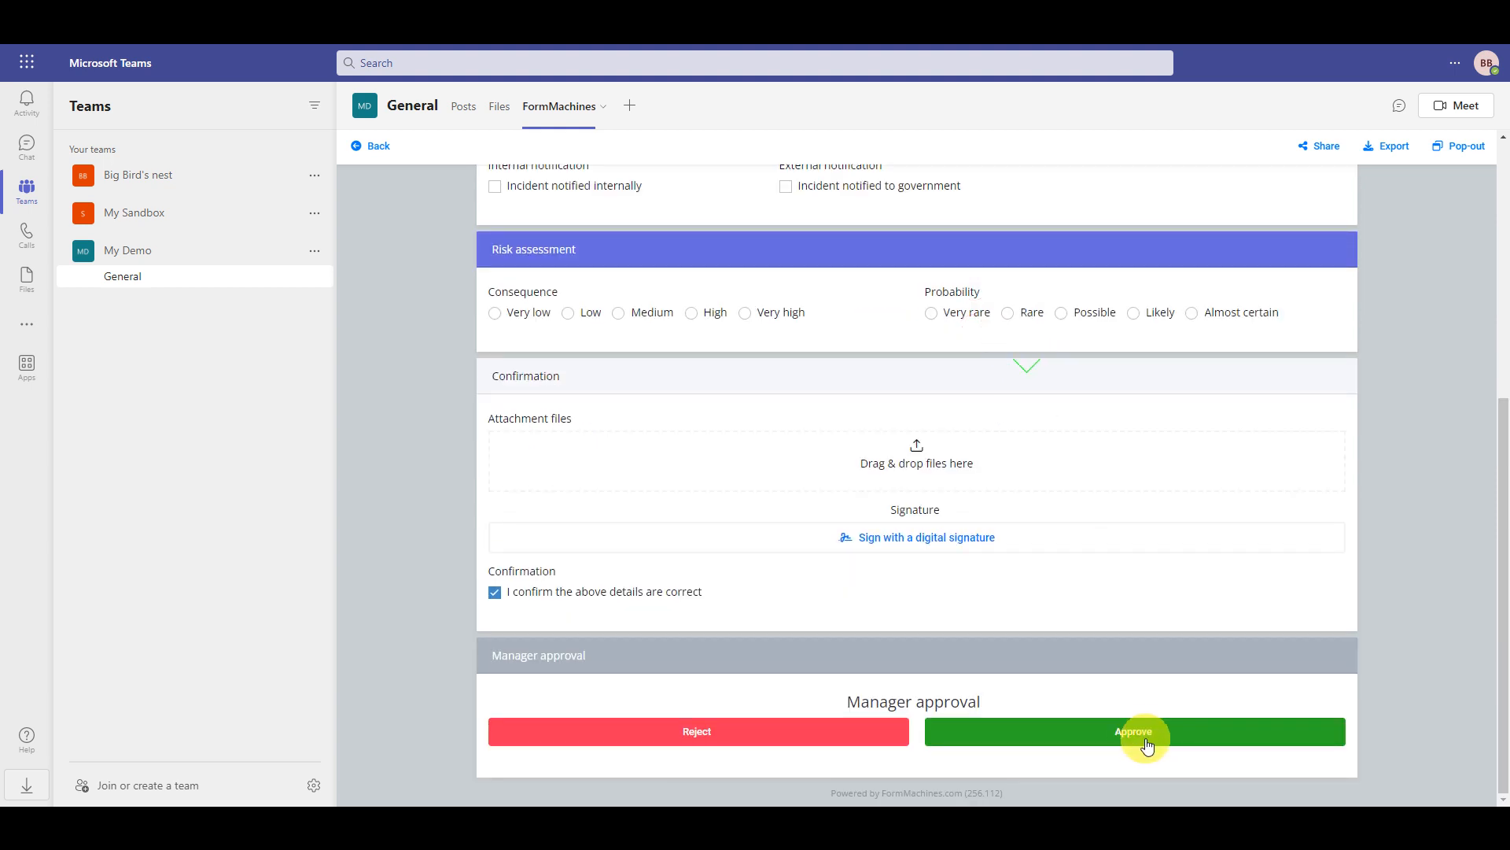
pyautogui.click(1149, 743)
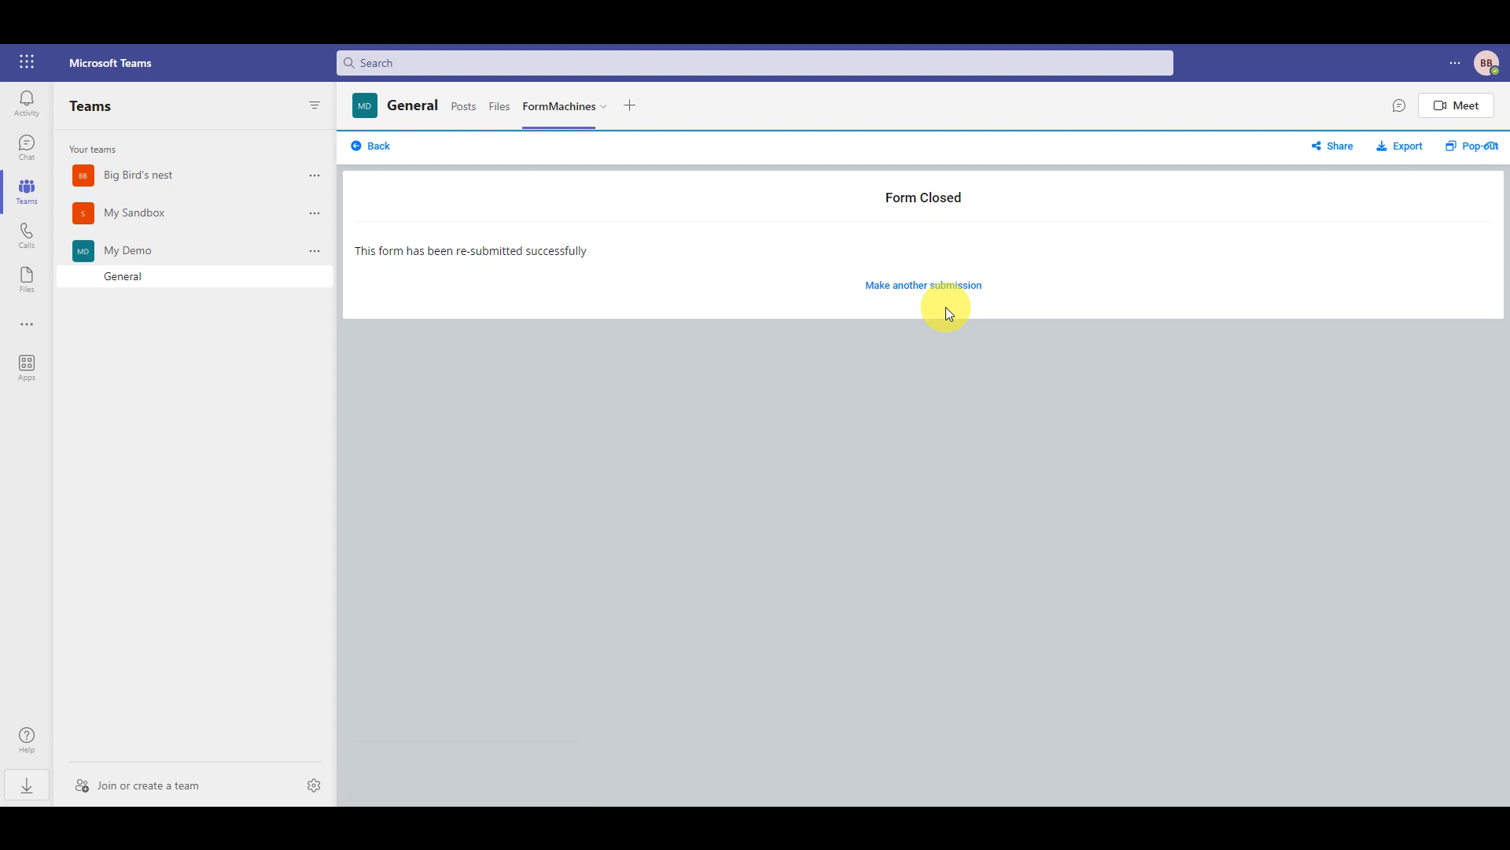
# Reopen the newest submission, approve it in its Director approval section, and open it once more to check its status badge
pyautogui.click(375, 147)
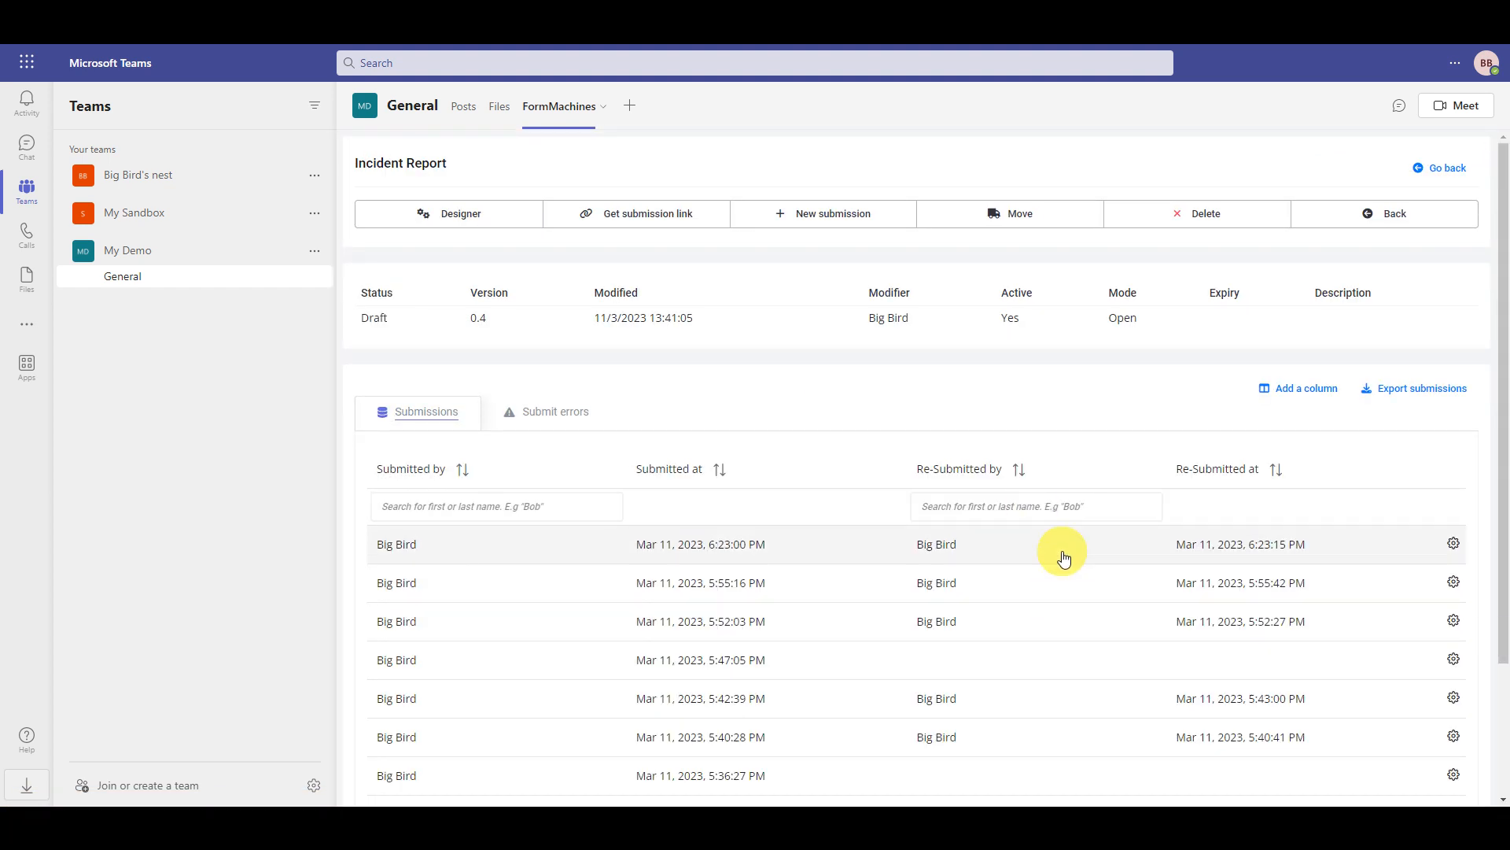
pyautogui.click(1064, 557)
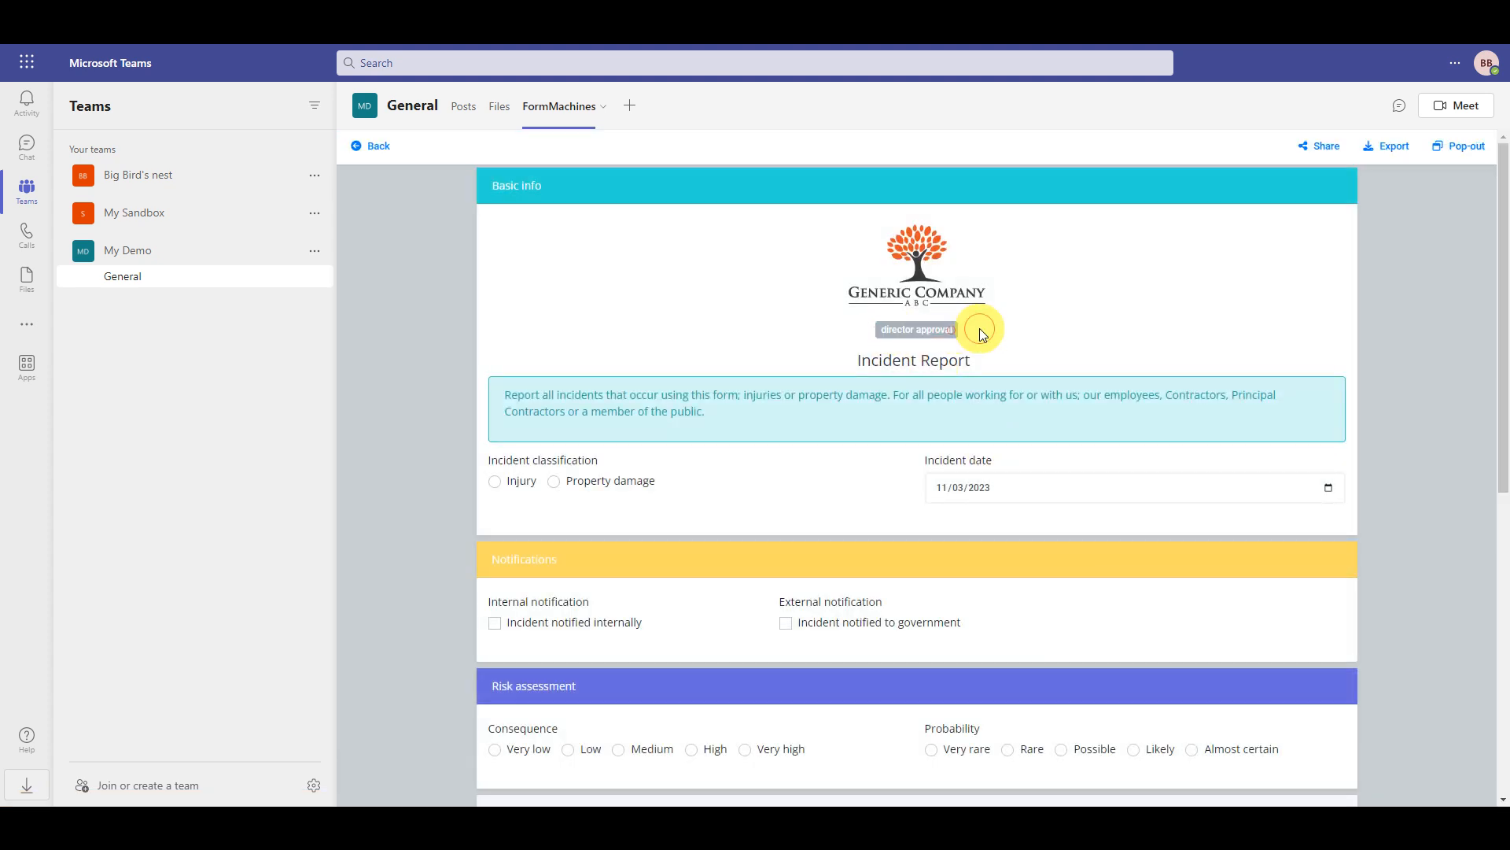
pyautogui.click(982, 335)
pyautogui.scroll(-7, 1086, 503)
pyautogui.click(1182, 733)
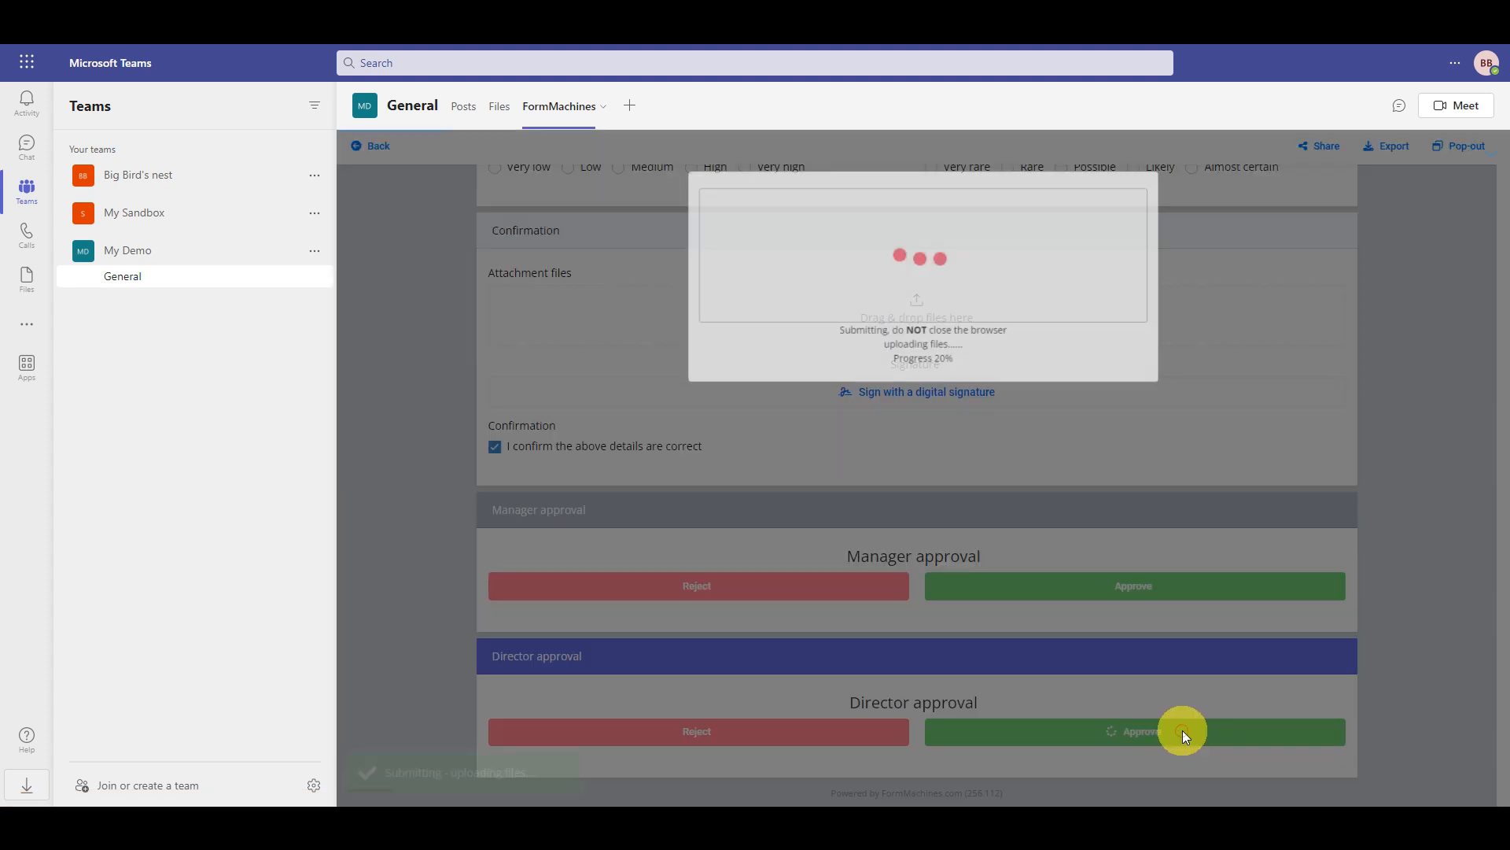
pyautogui.click(379, 148)
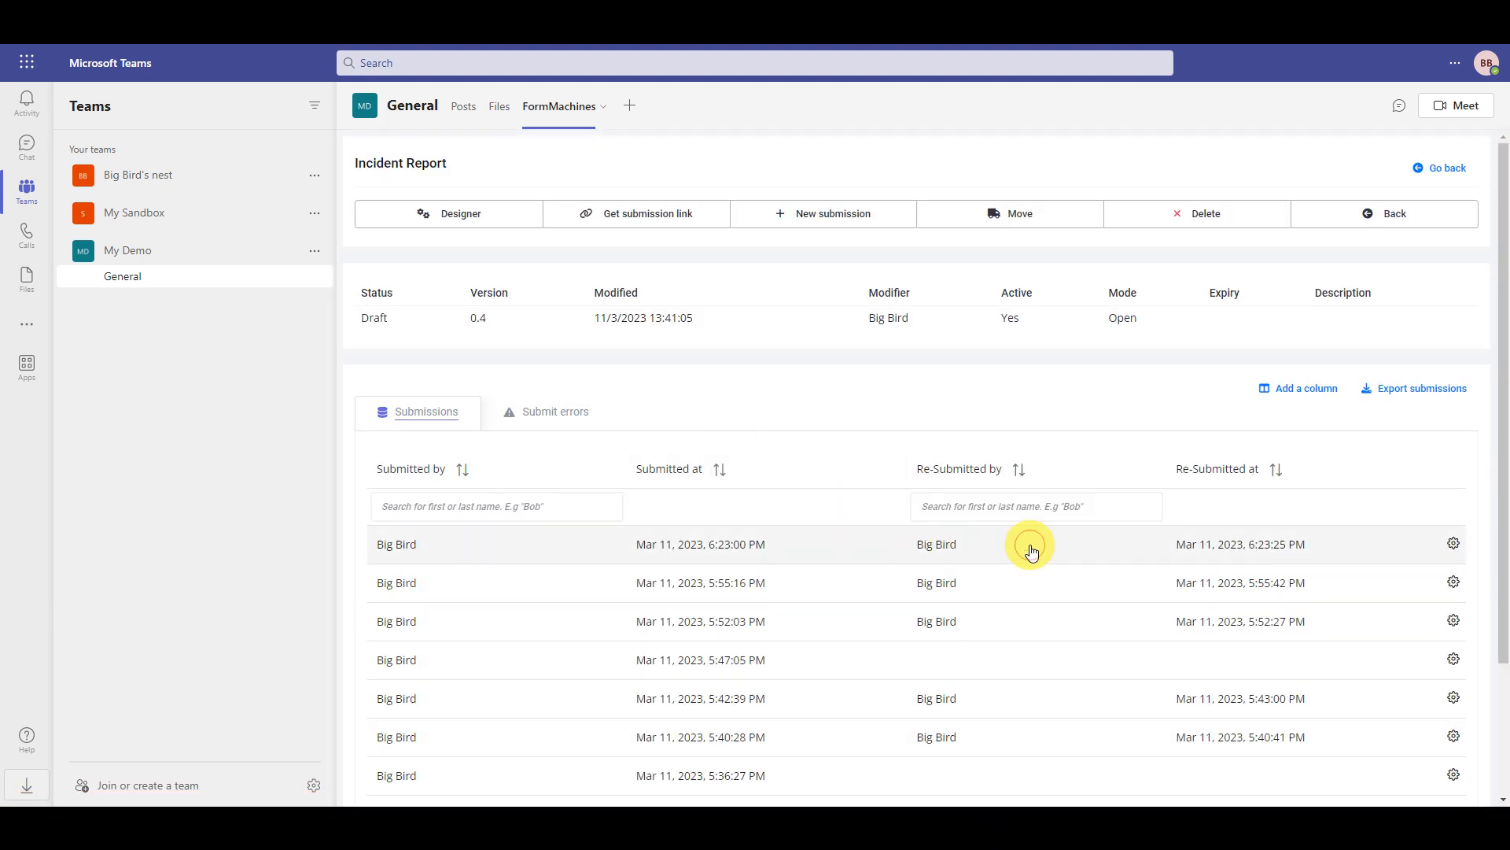
pyautogui.click(1031, 548)
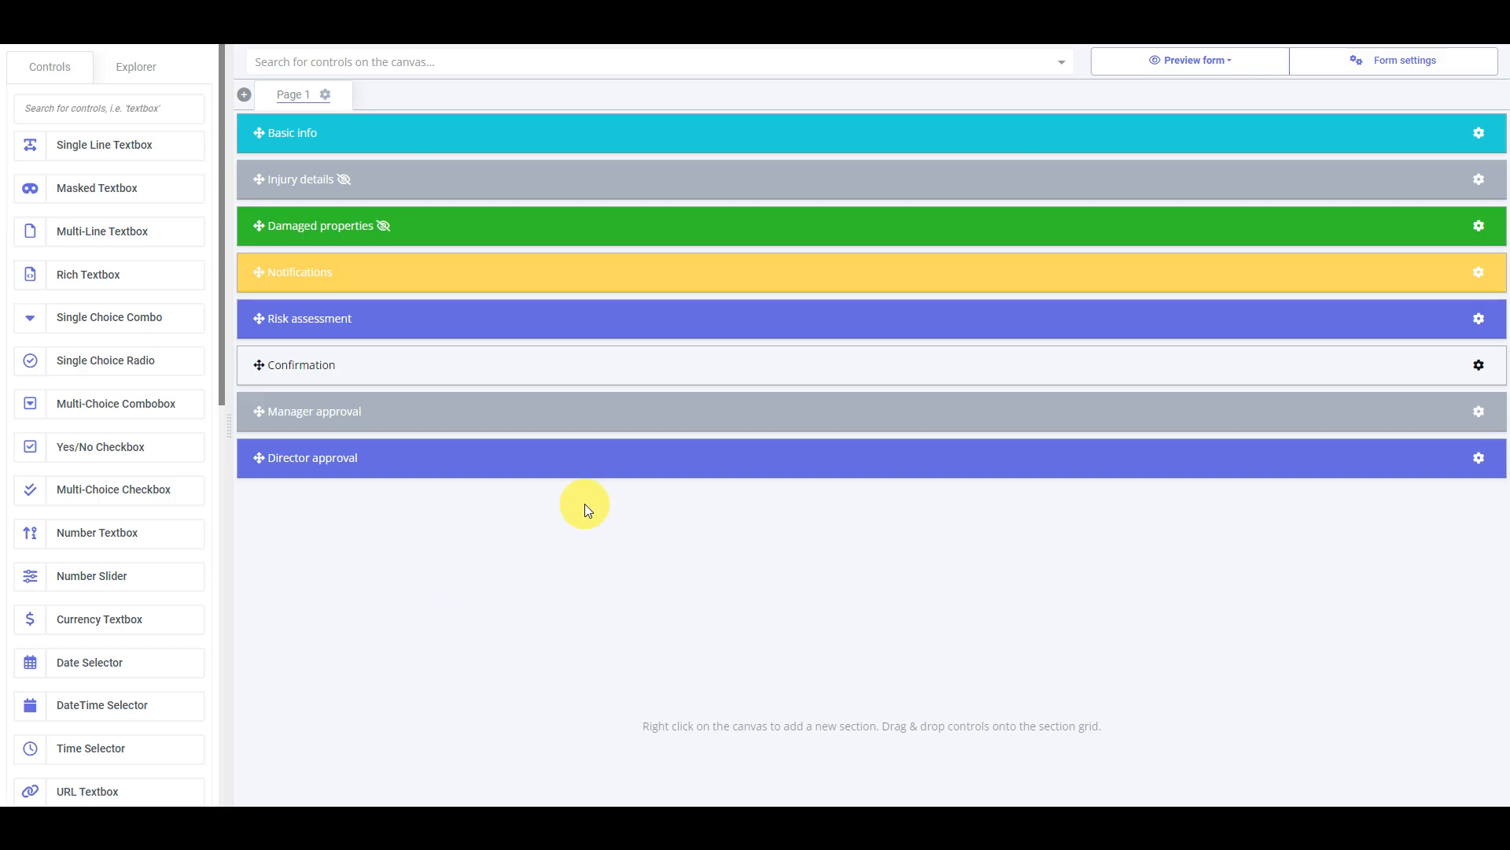
# Expand the Manager approval section in the form designer and add a row below its heading label
pyautogui.click(650, 411)
pyautogui.rightClick(724, 464)
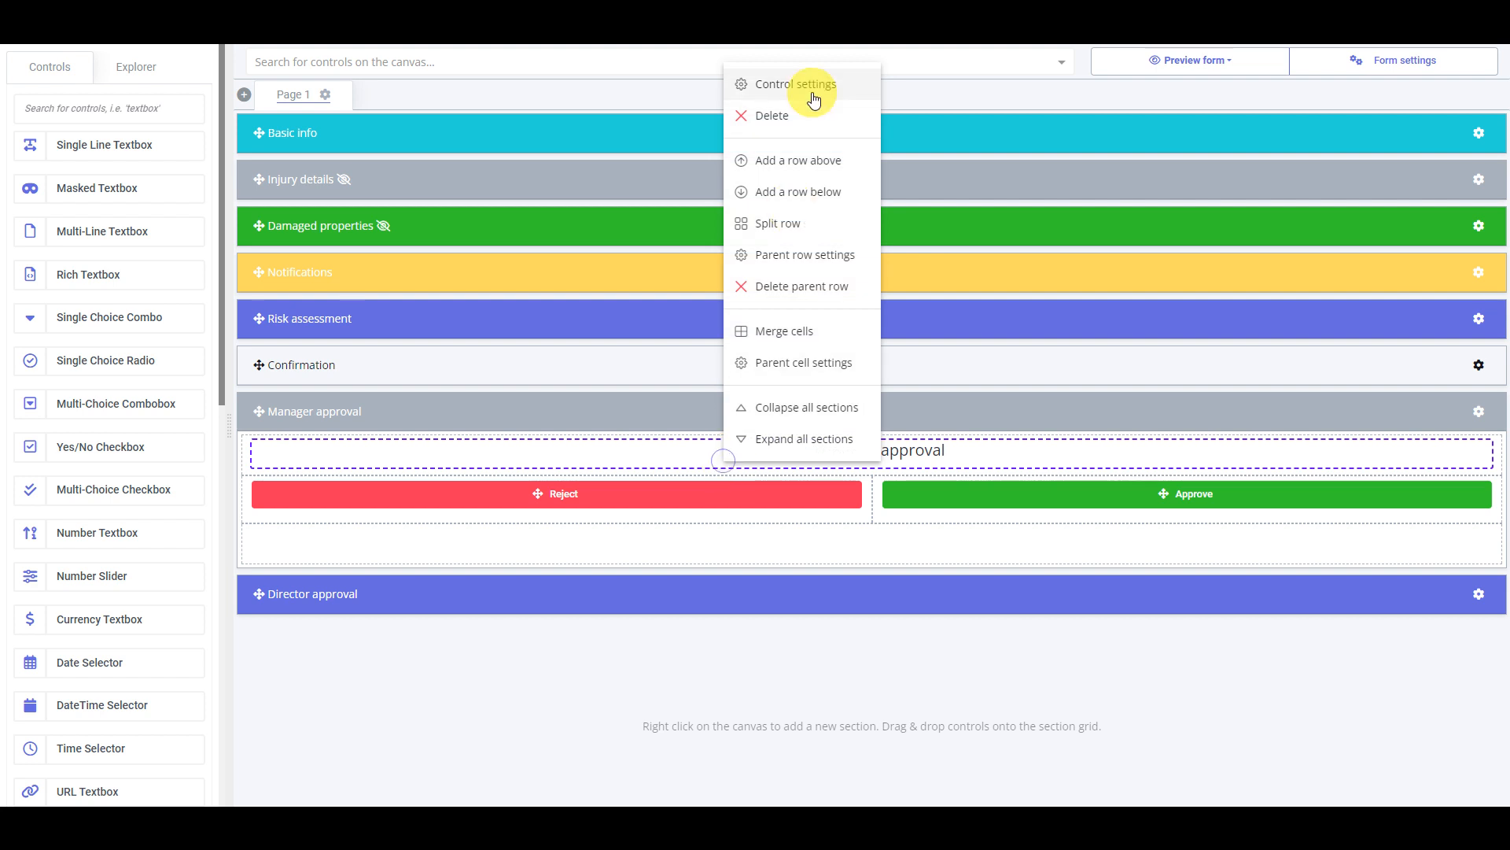
pyautogui.click(834, 203)
# Add a Multi-Line Textbox to the empty Manager approval row, labelled "Manager approval comments" with field name manager_approval_comments
pyautogui.click(181, 111)
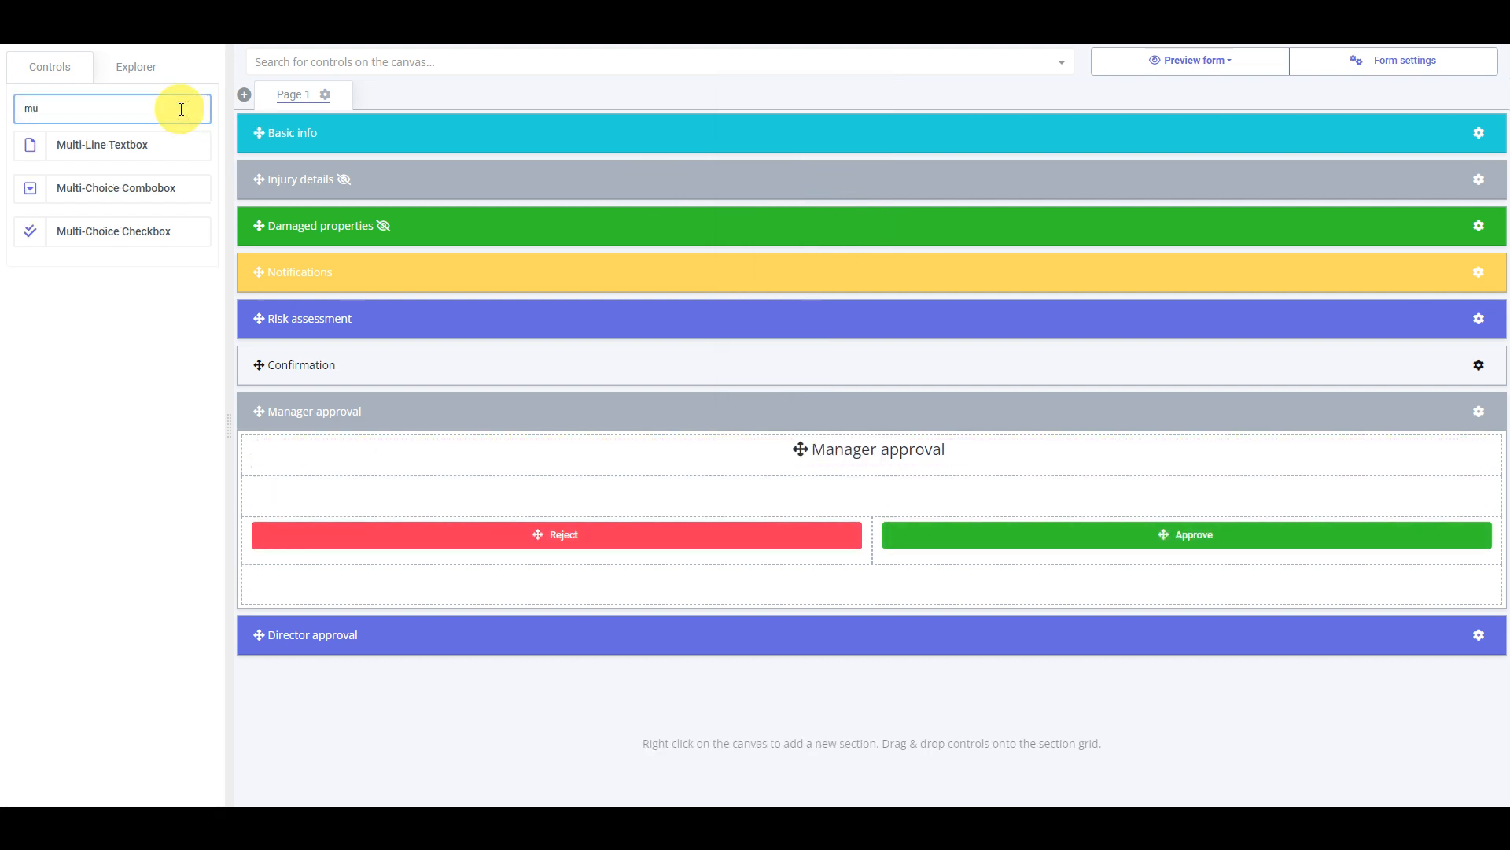
pyautogui.moveTo(149, 144); pyautogui.dragTo(862, 481)
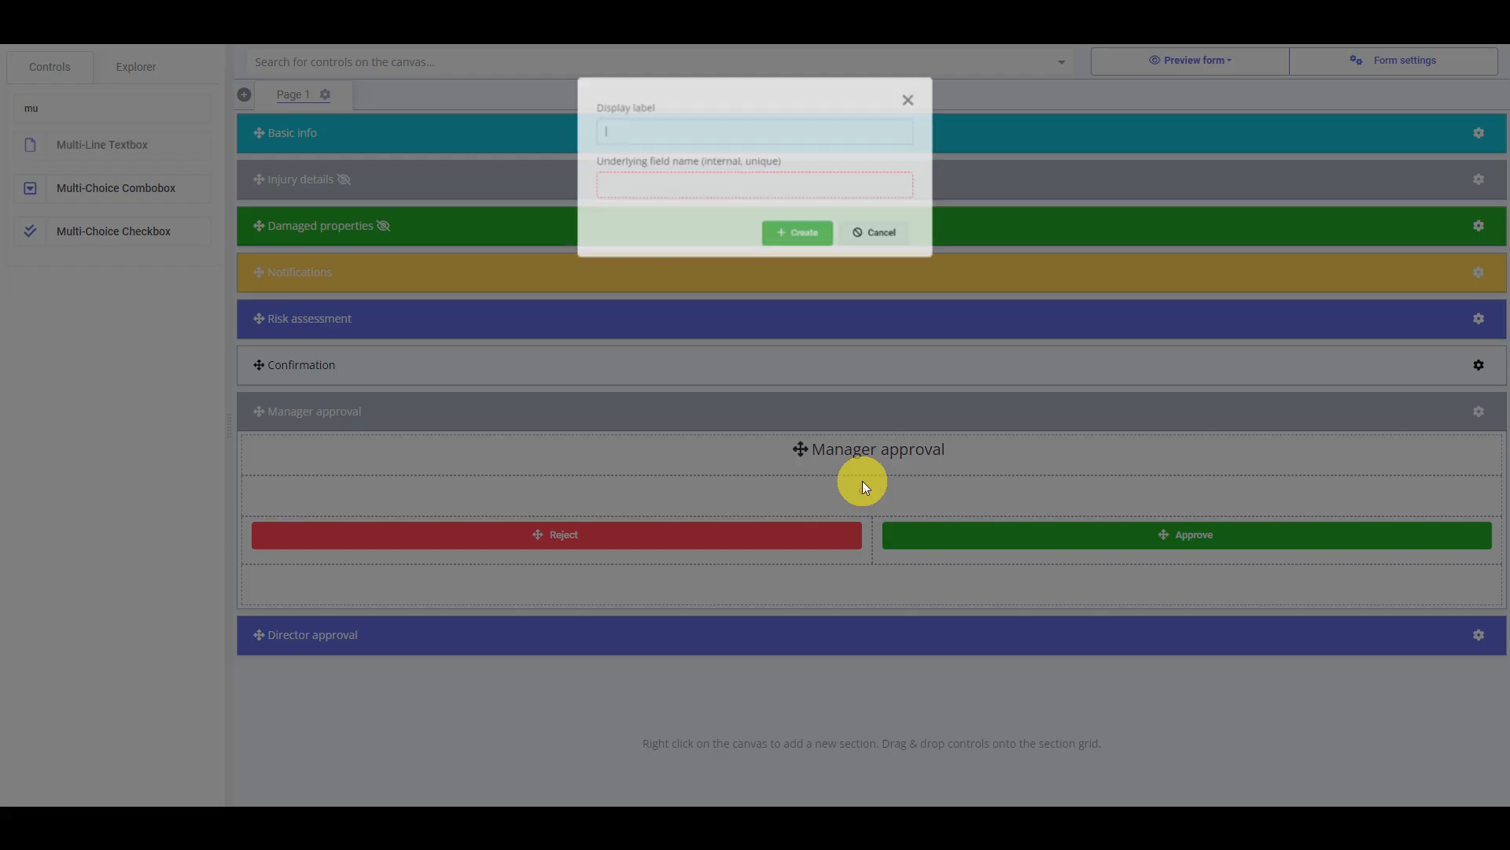
pyautogui.write('Manager approval comments')
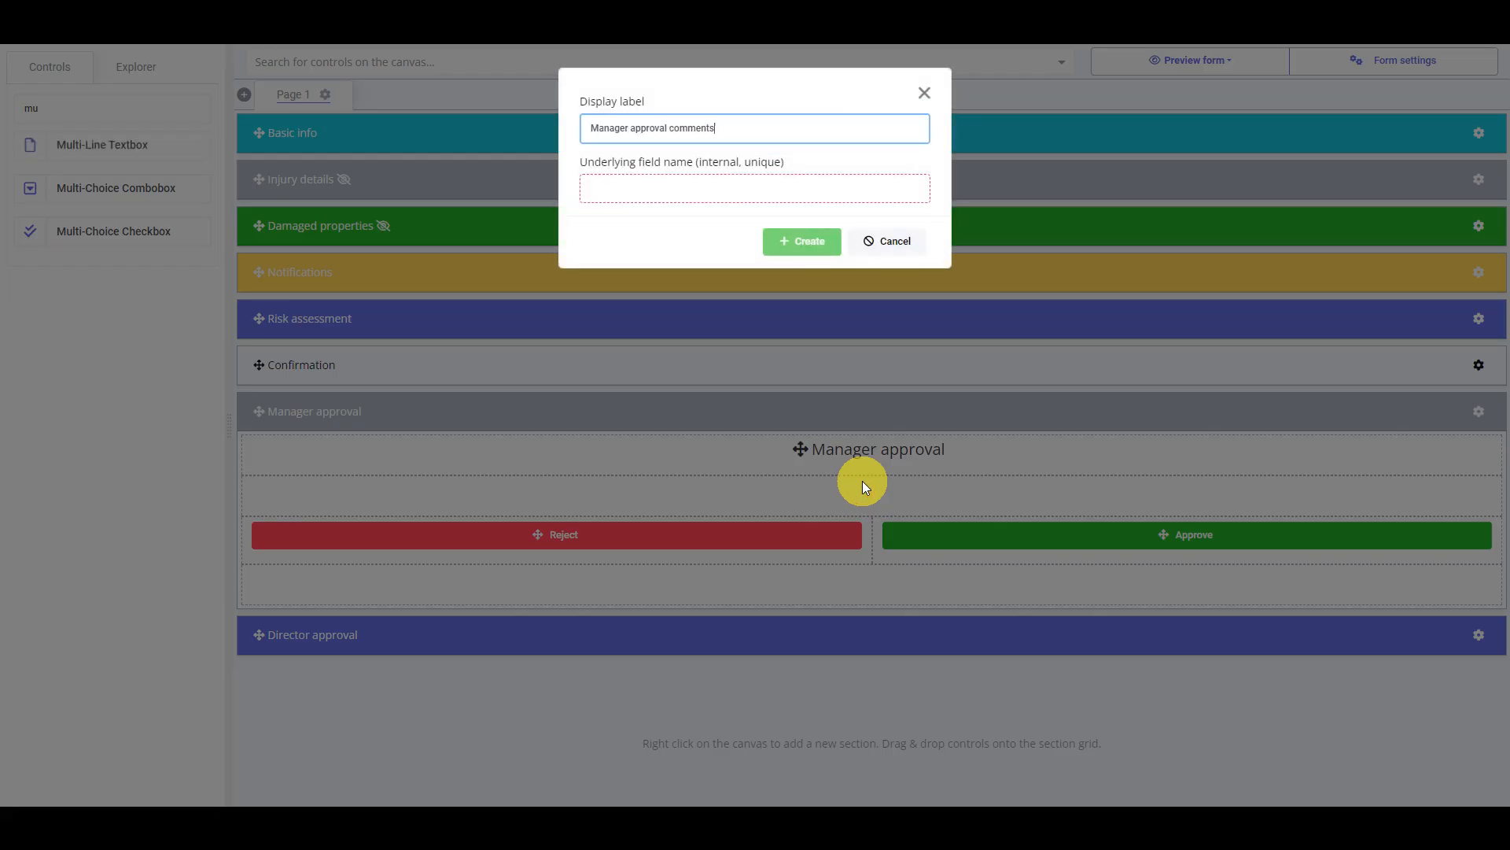
pyautogui.press('Tab')
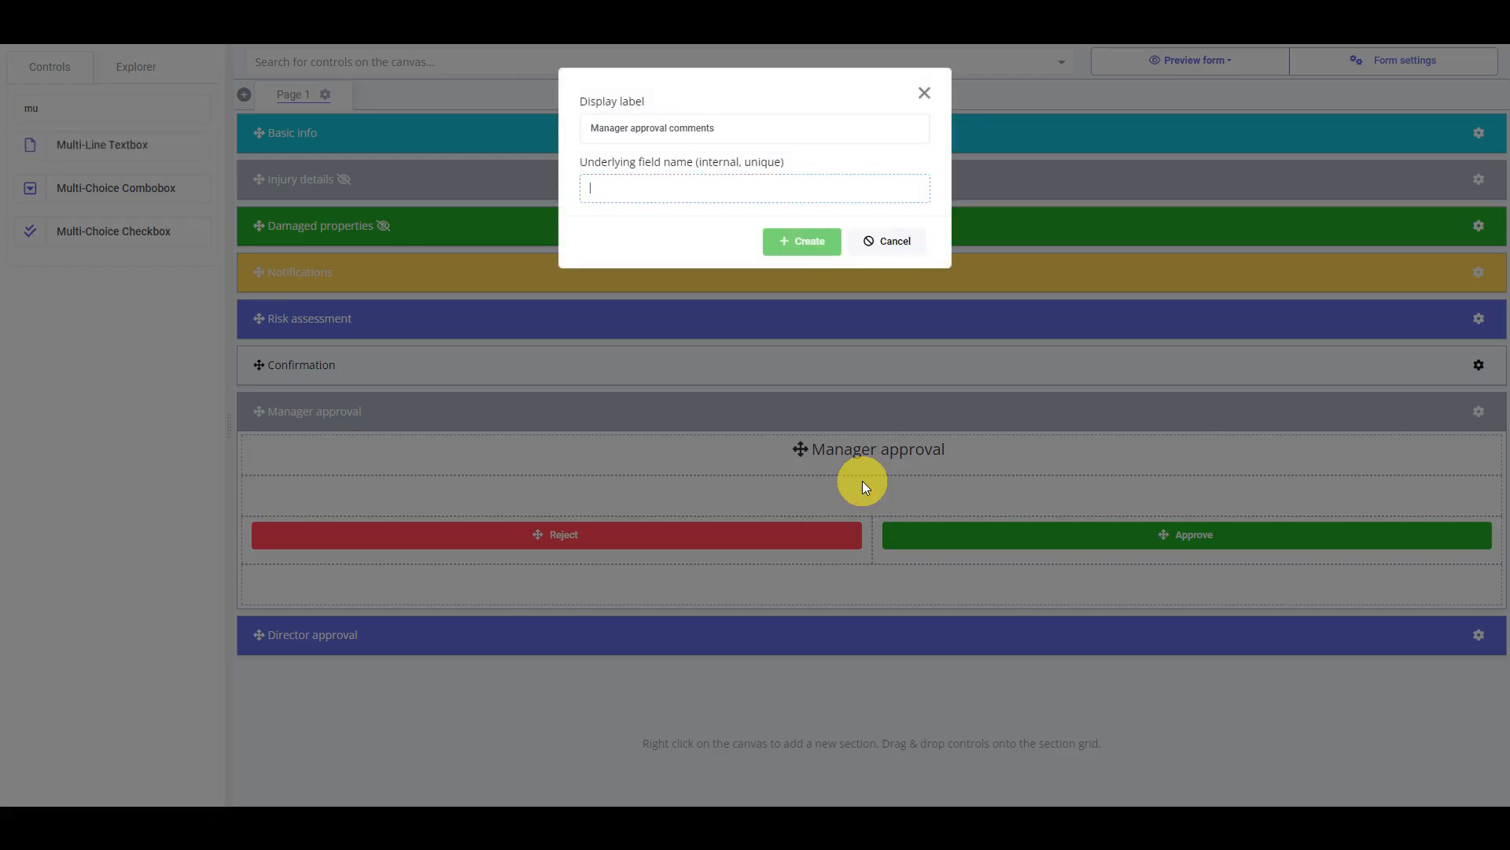
pyautogui.write('manager_')
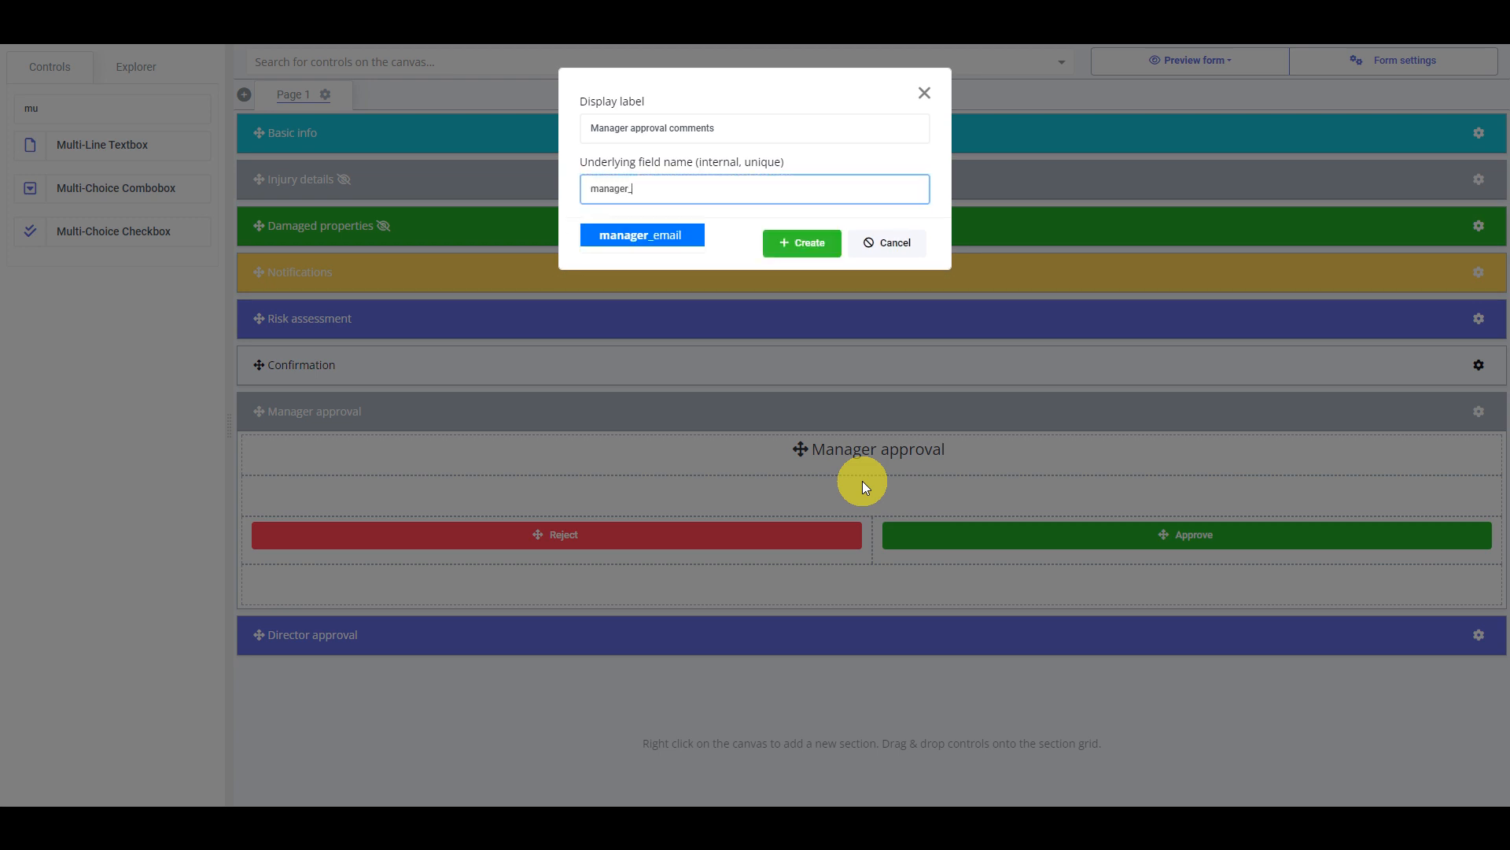
pyautogui.write('approval_co')
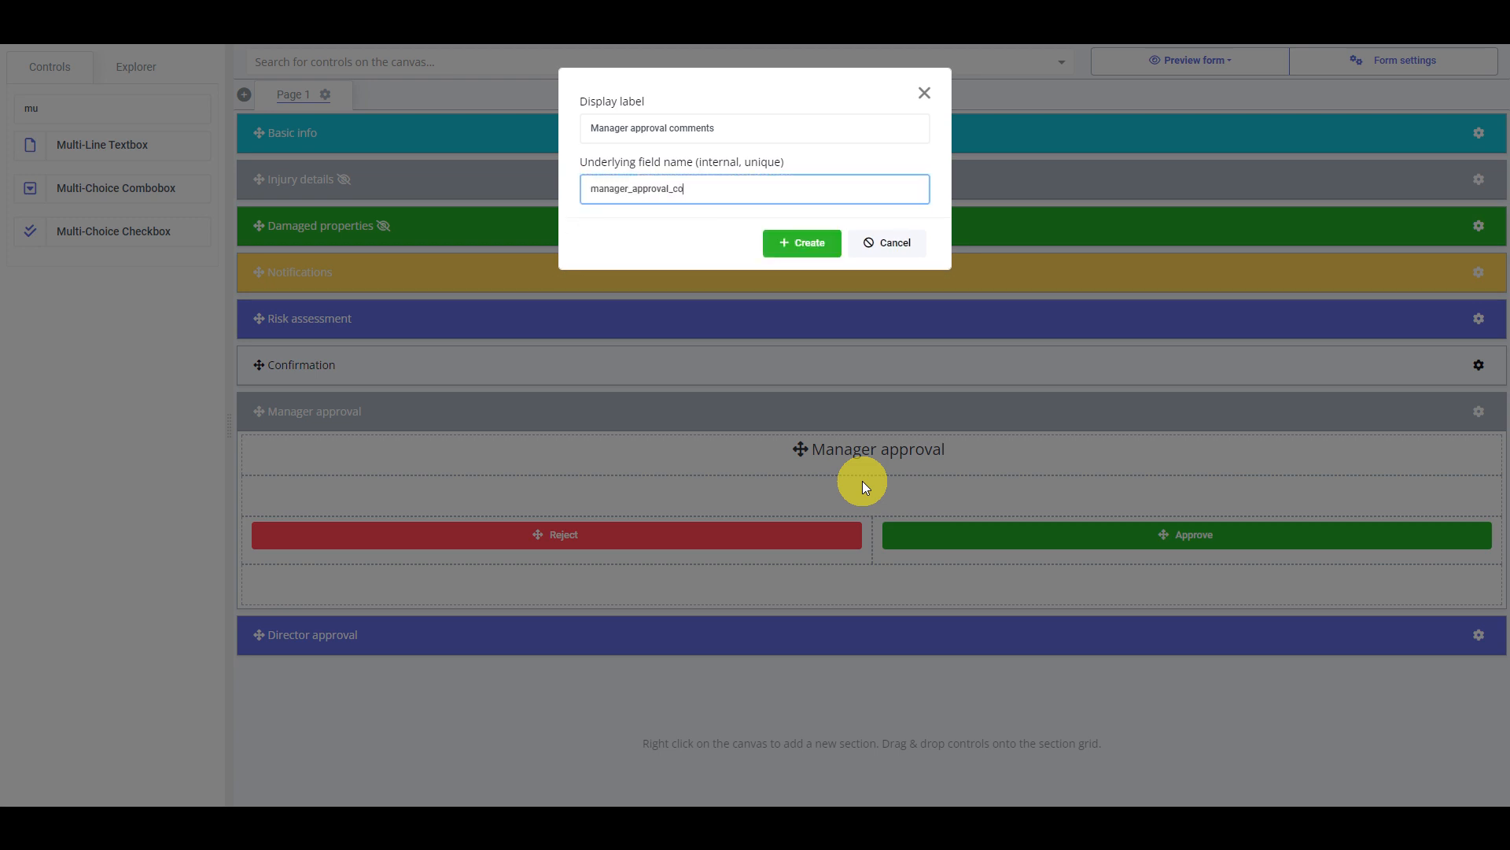
pyautogui.write('mments')
pyautogui.press('Return')
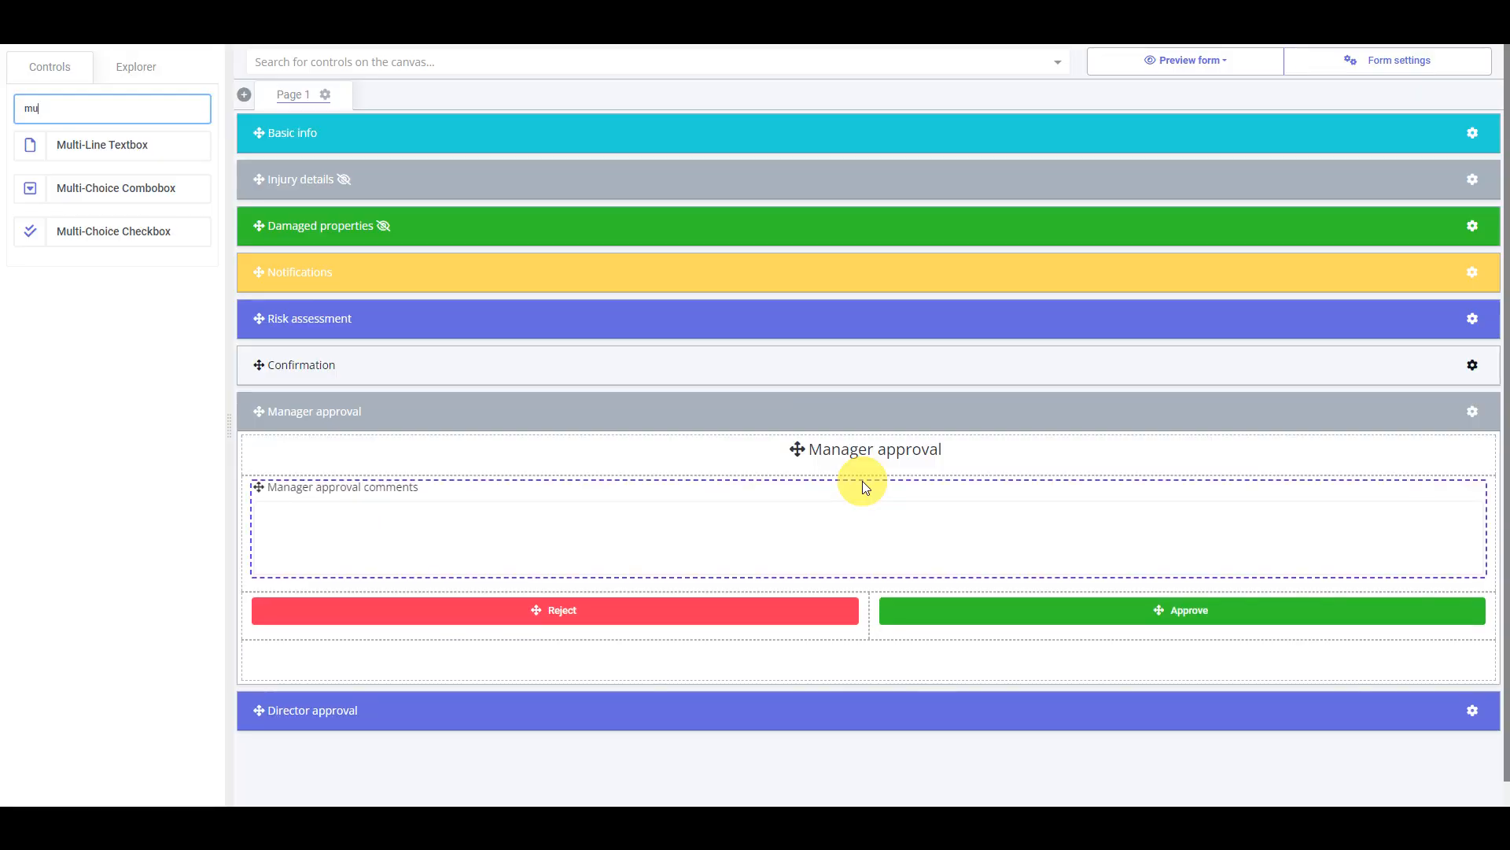
# Collapse the Manager approval section, expand Director approval and add a row below its heading label
pyautogui.click(659, 413)
pyautogui.click(661, 456)
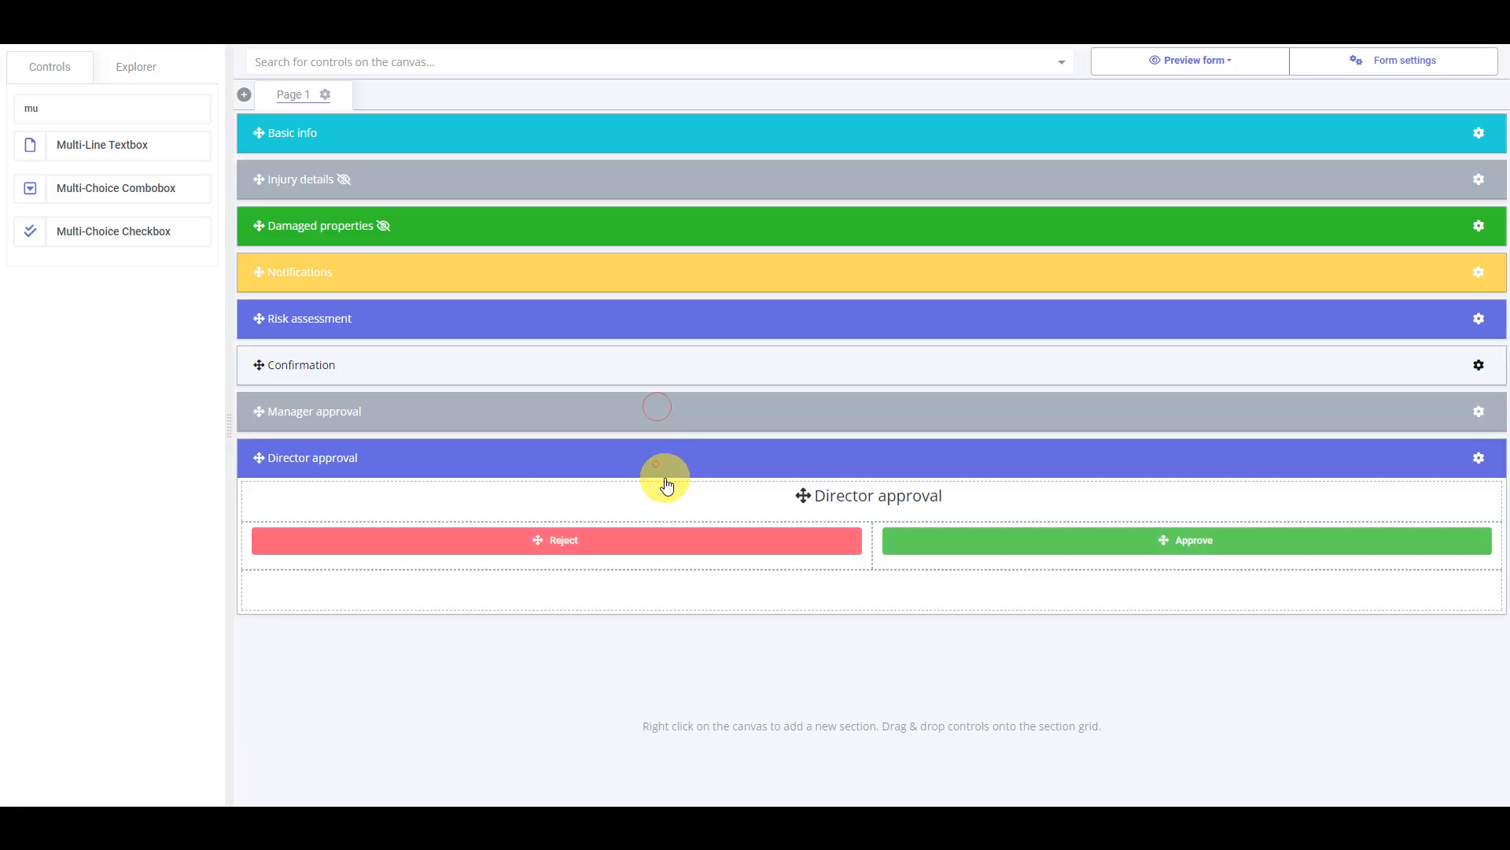
pyautogui.rightClick(740, 509)
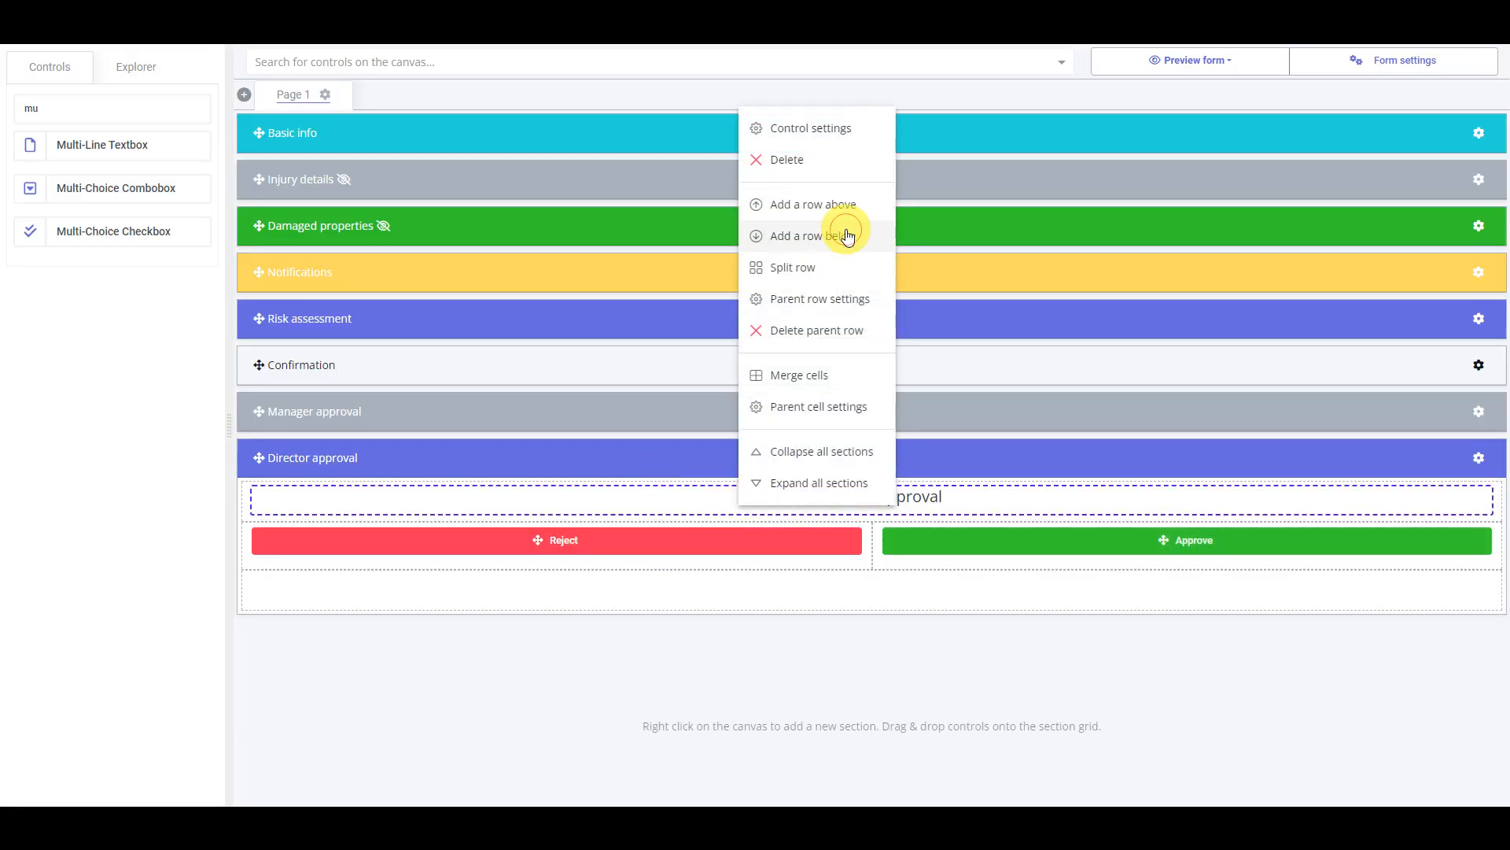
pyautogui.click(846, 231)
# Add a Multi-Line Textbox to the new Director approval row, labelled "Director approval comments" with new field name director_approval_comments
pyautogui.moveTo(96, 144); pyautogui.dragTo(740, 543)
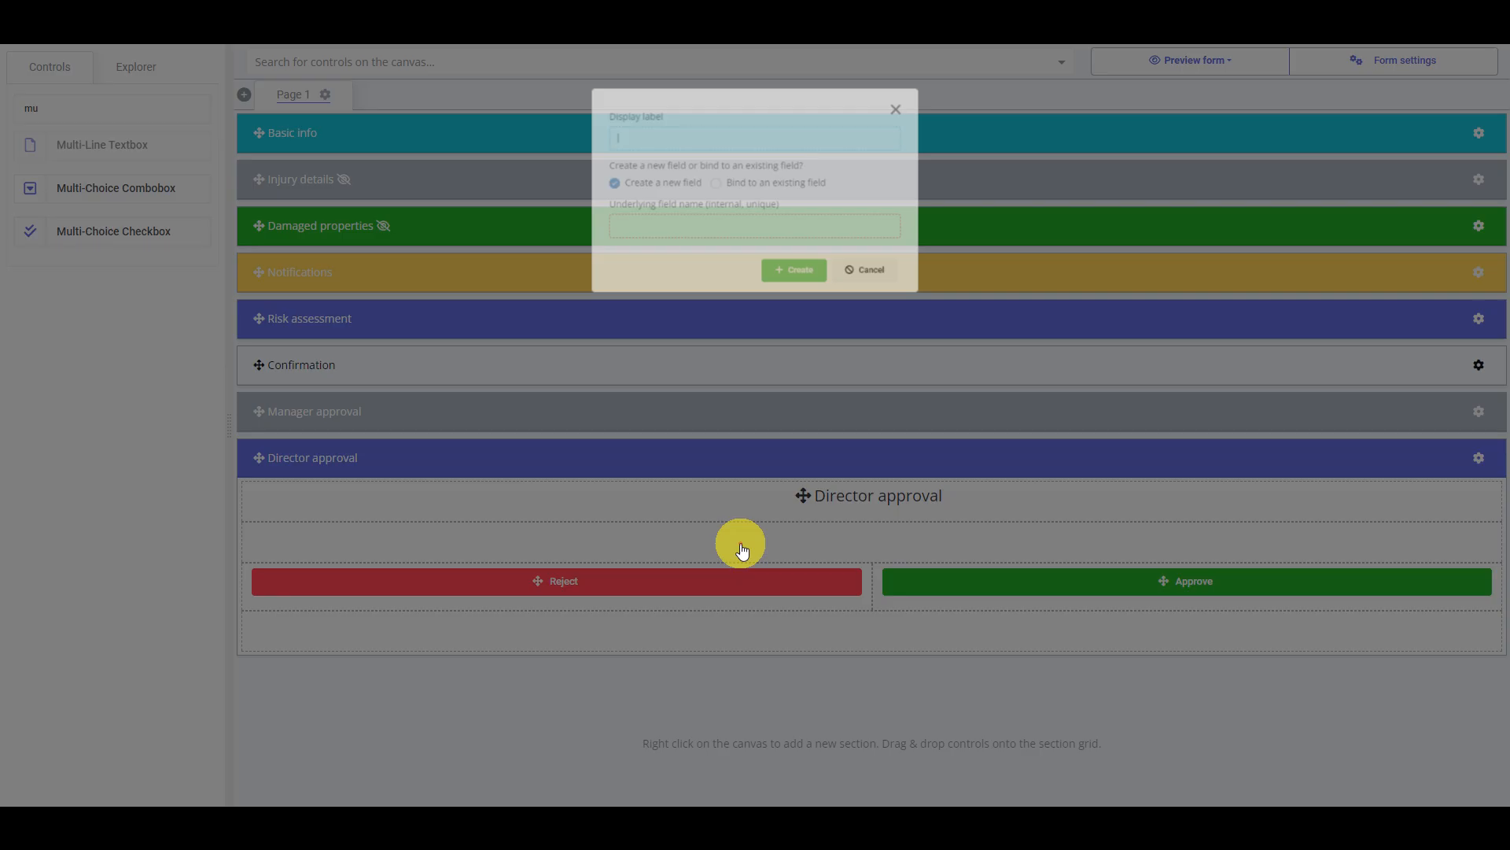
pyautogui.write('Director approval co')
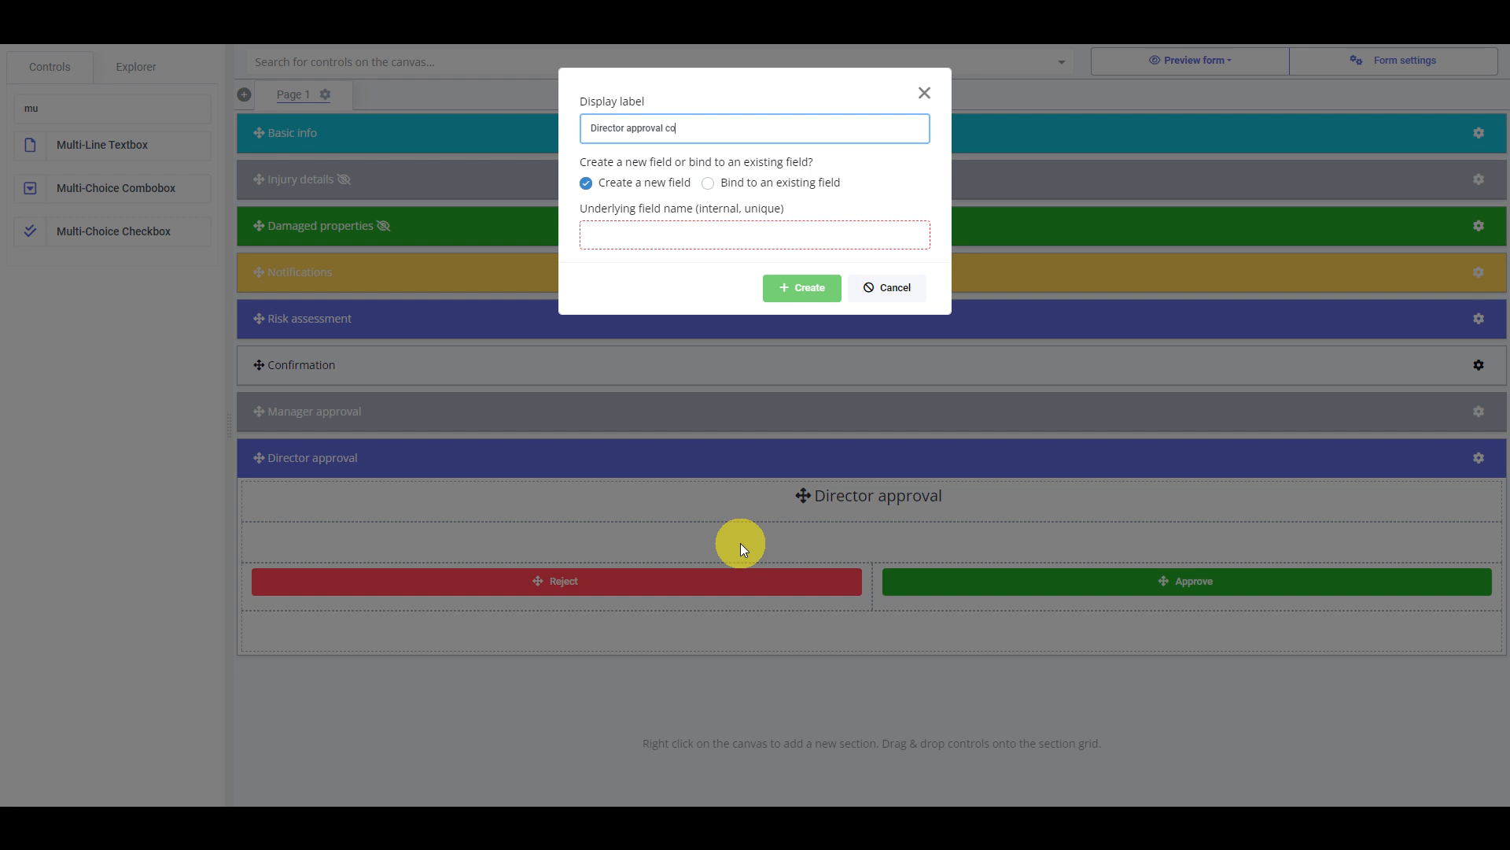
pyautogui.write('mments')
pyautogui.press('Tab')
pyautogui.write('dire')
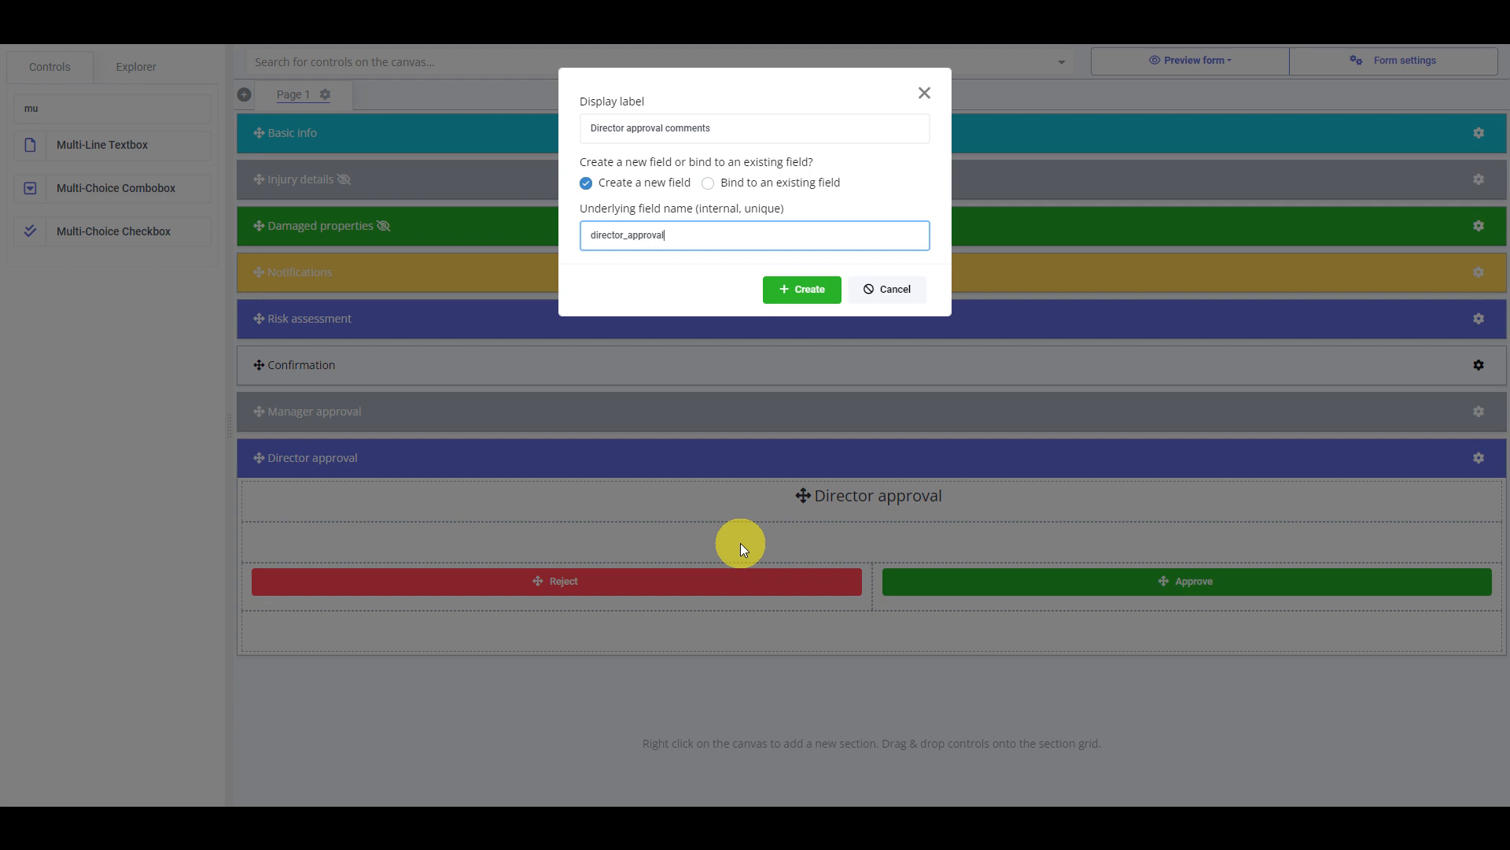
pyautogui.write('ctor_approval_comments')
pyautogui.press('Return')
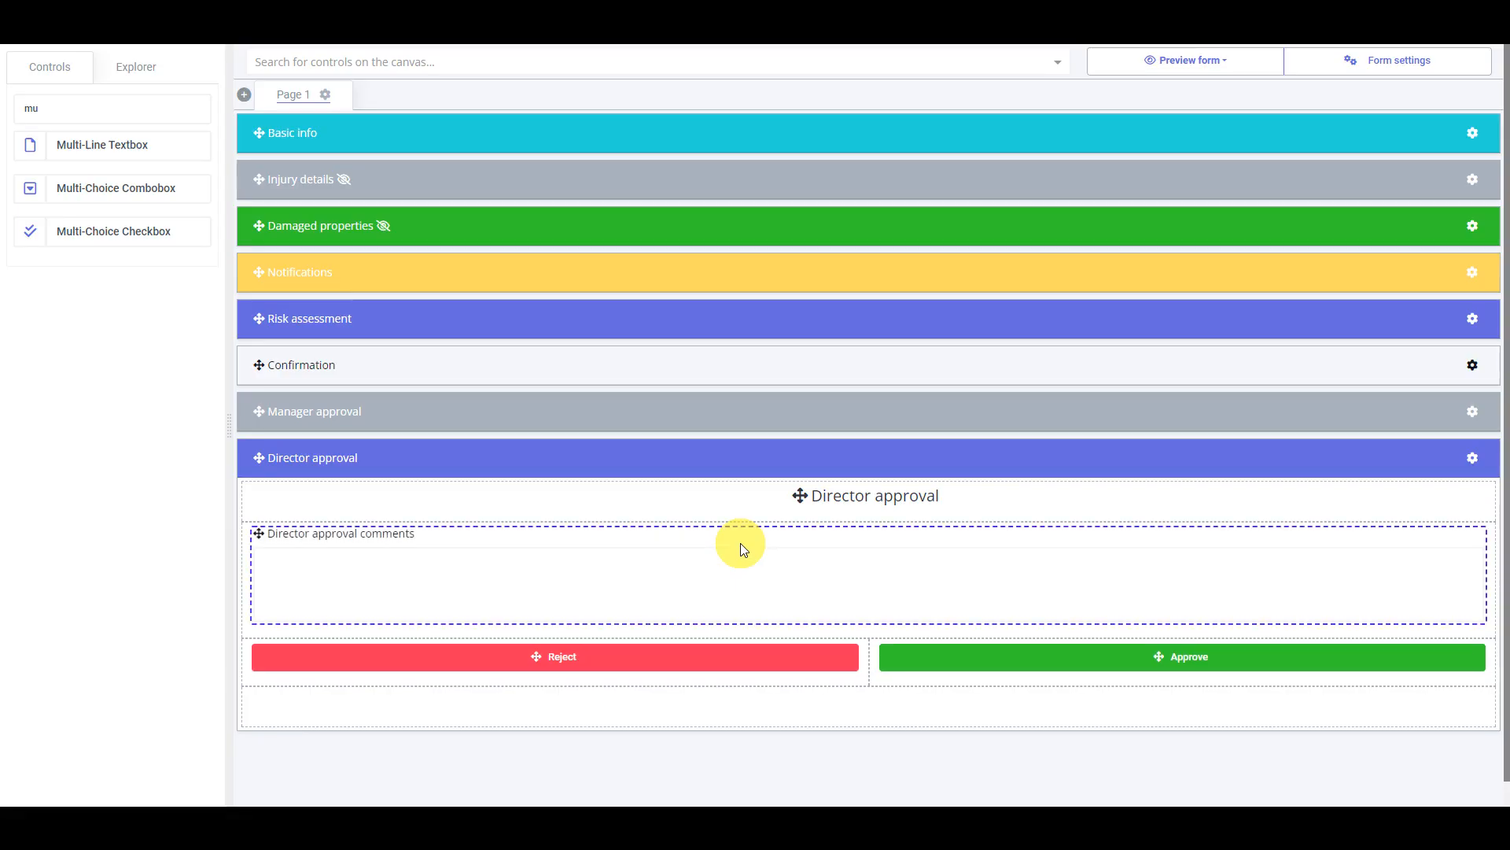
# Make the Director approval comments field mandatory and save its settings
pyautogui.doubleClick(744, 549)
pyautogui.scroll(-4, 736, 547)
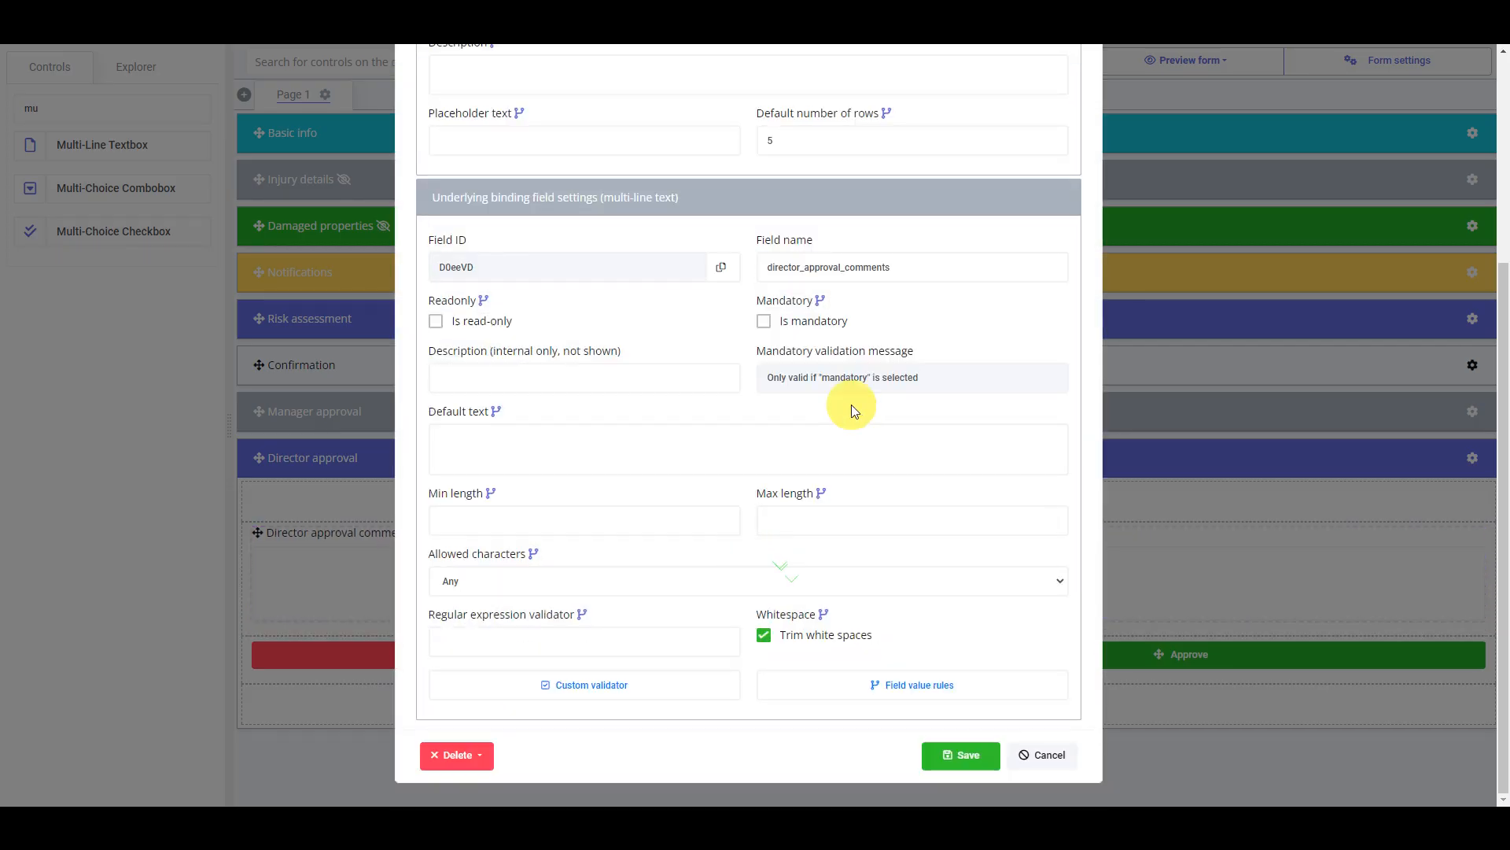
pyautogui.click(830, 326)
pyautogui.click(960, 754)
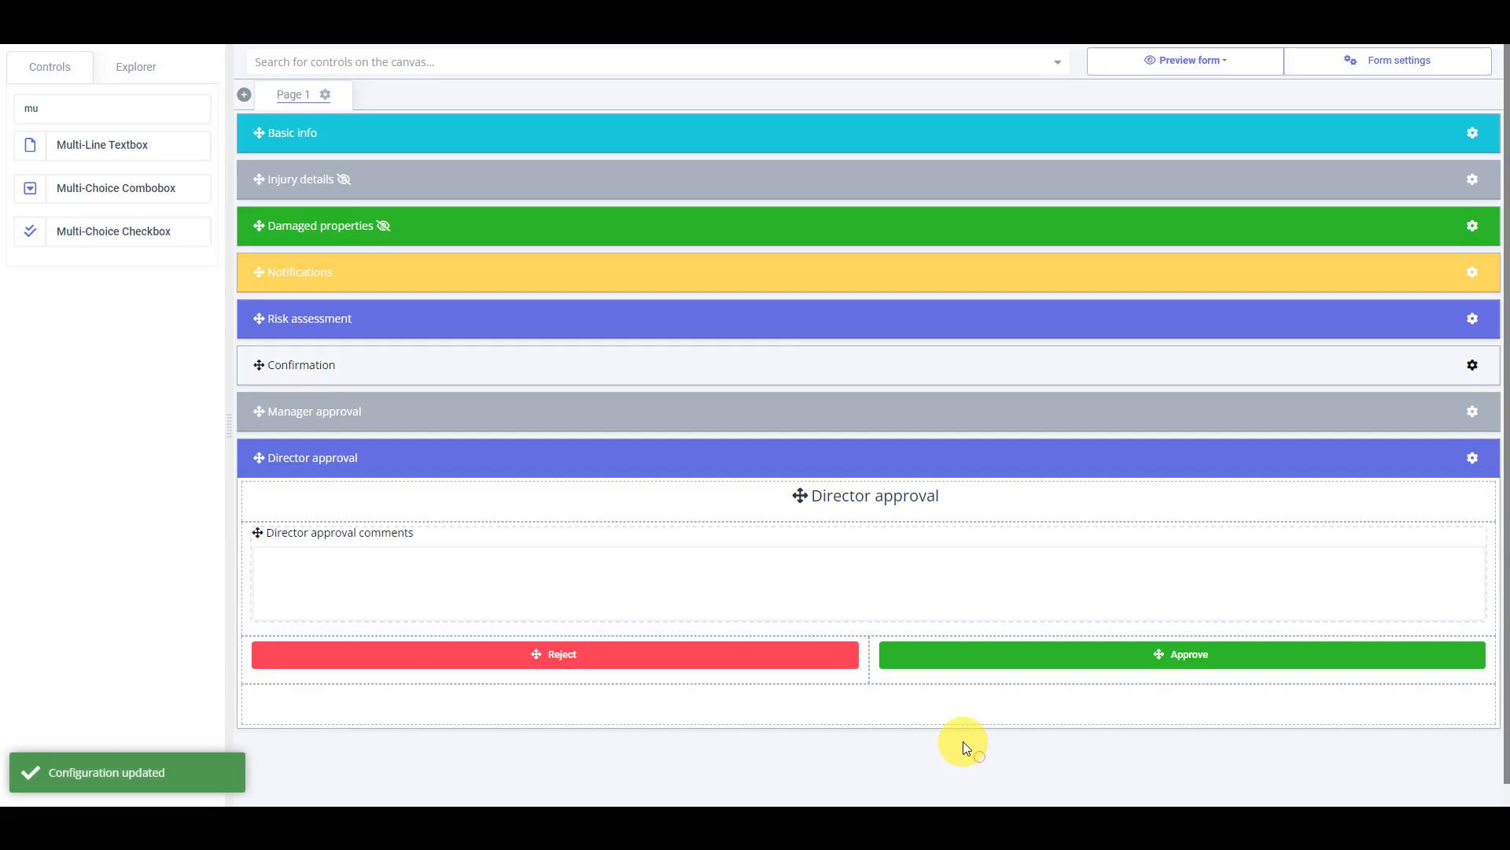
# Expand the Manager approval section, make its comments field mandatory and save the settings
pyautogui.click(721, 453)
pyautogui.click(744, 427)
pyautogui.doubleClick(706, 546)
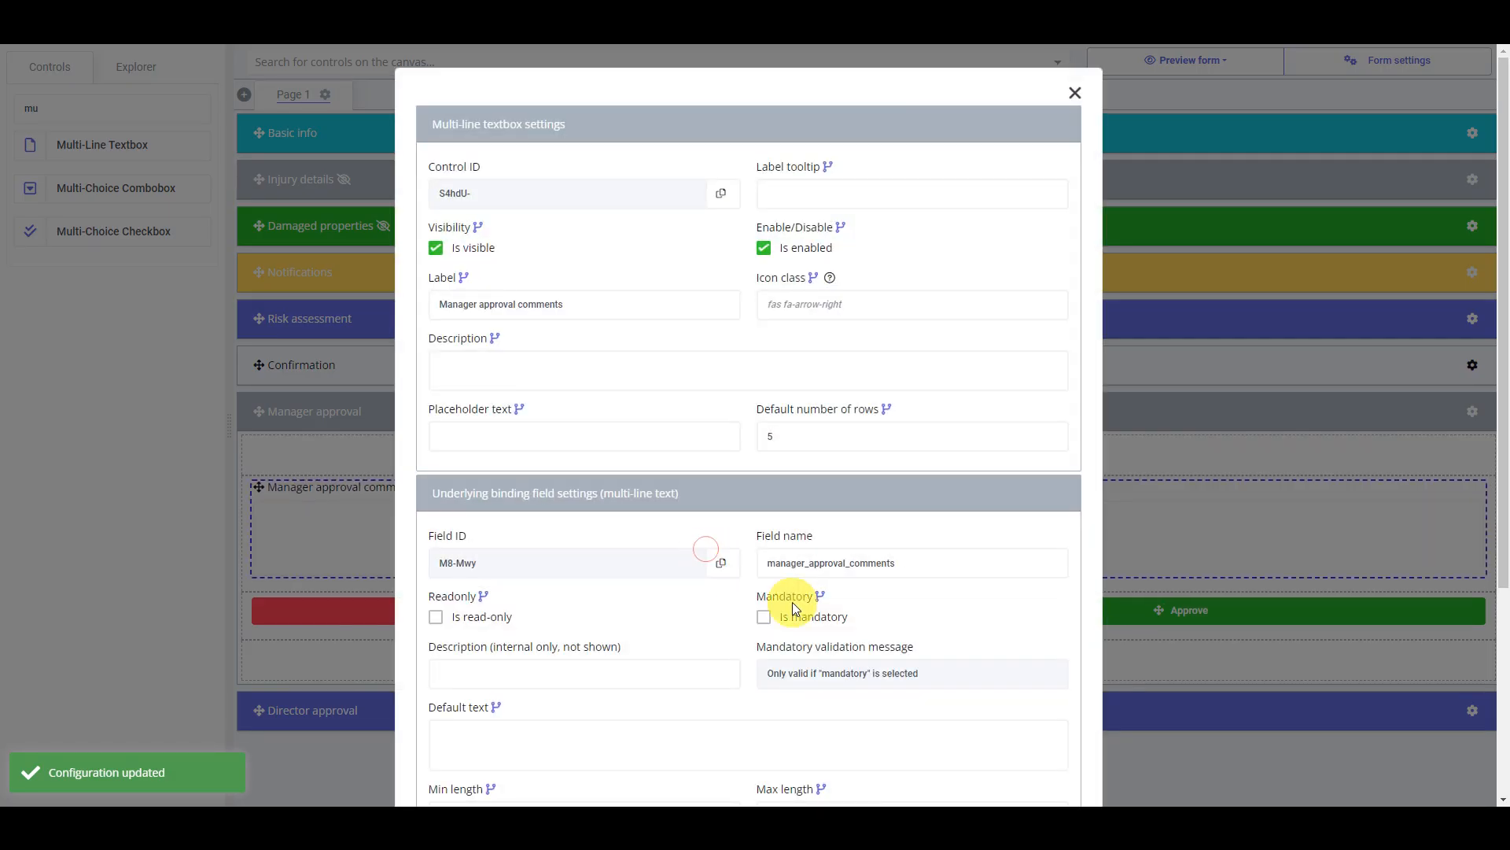
pyautogui.click(804, 617)
pyautogui.scroll(-5, 865, 668)
pyautogui.click(960, 751)
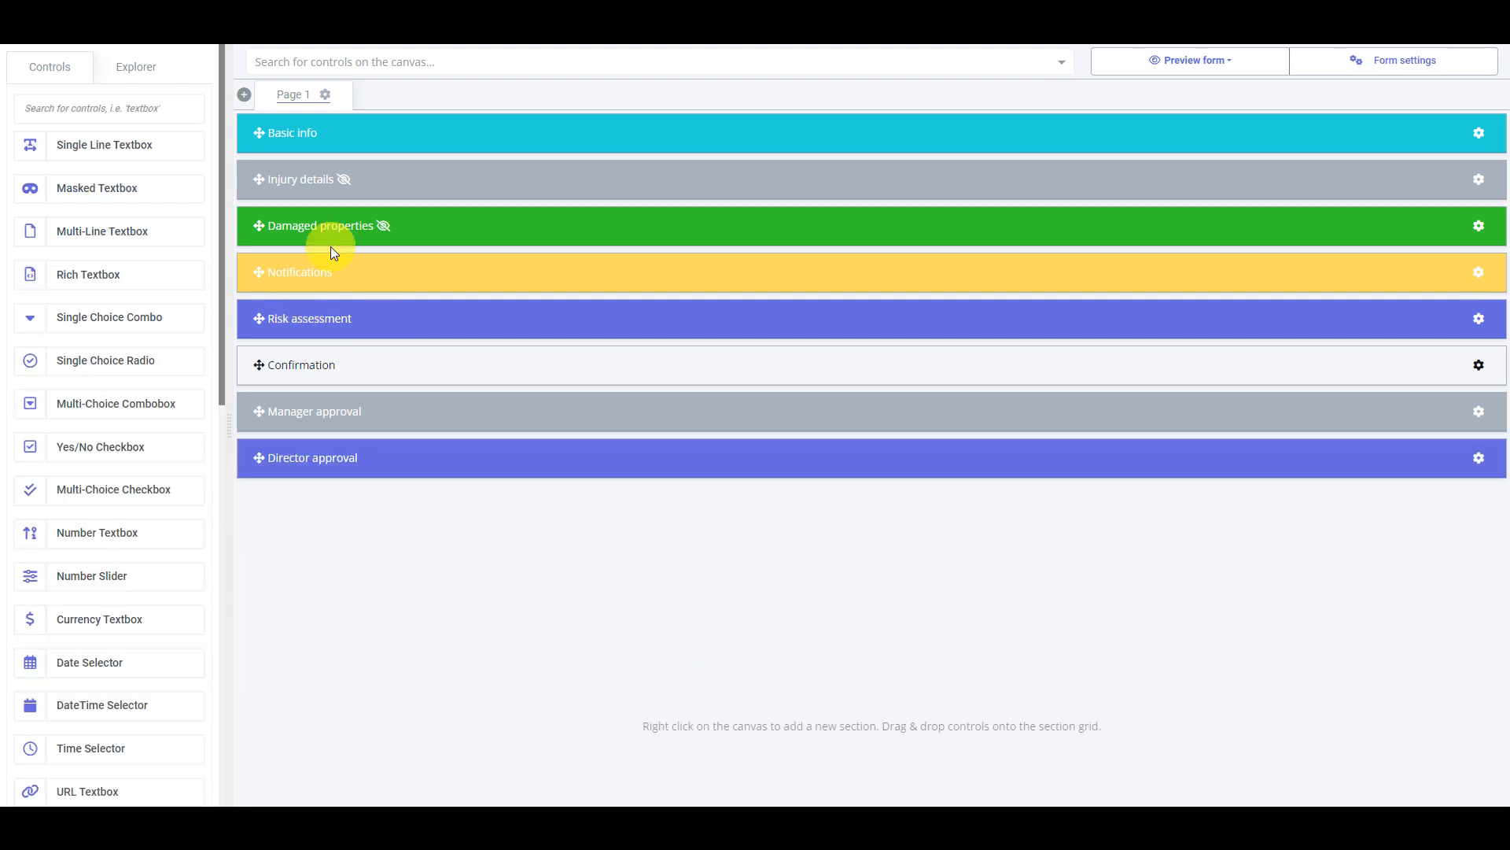
# Search the available controls for "line" and for "azure", and clear the search
pyautogui.click(147, 112)
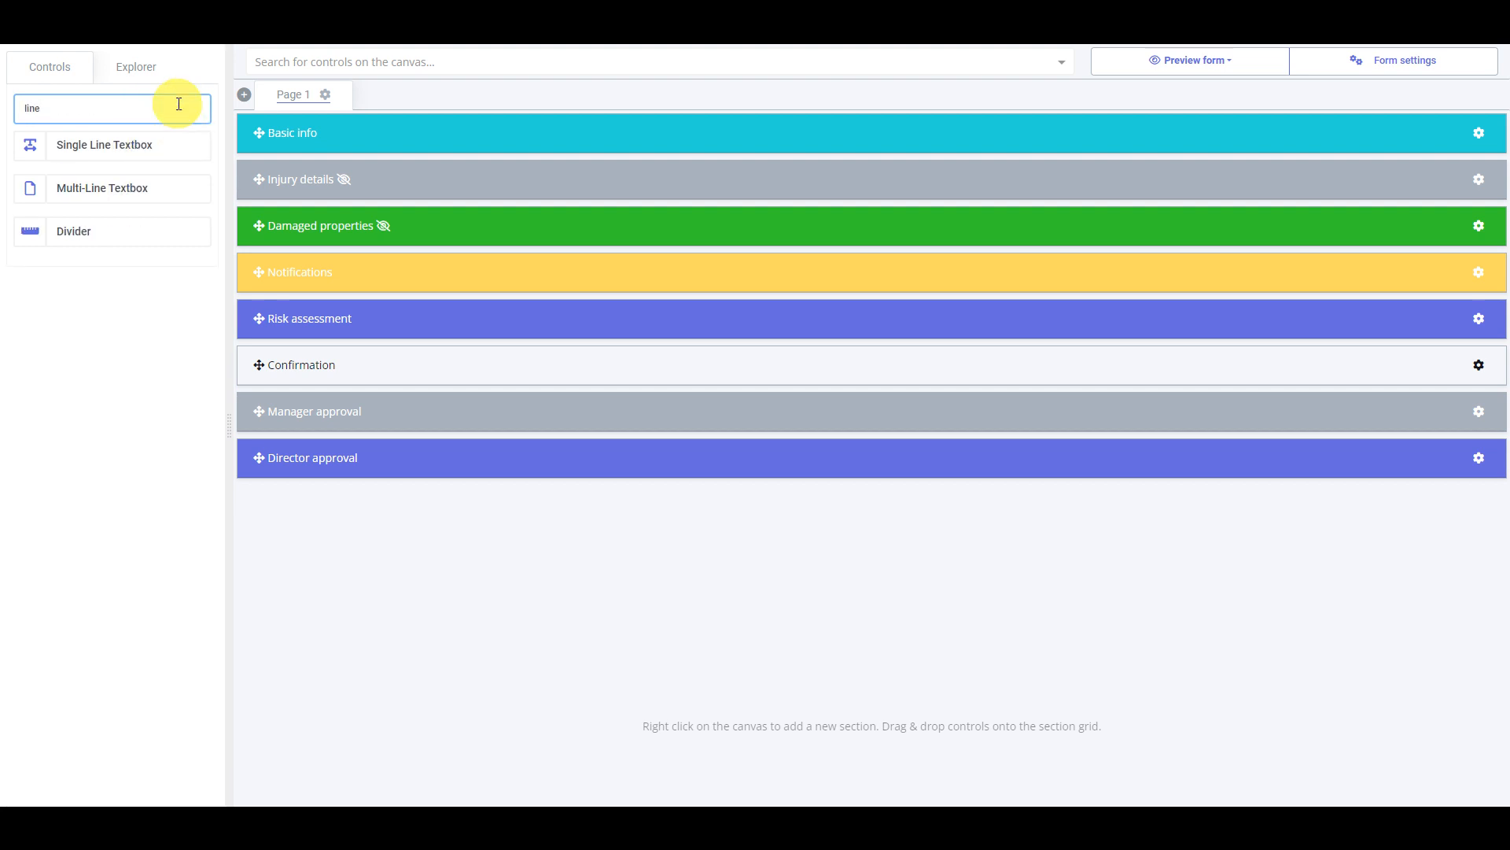
pyautogui.doubleClick(178, 103)
pyautogui.write('azure')
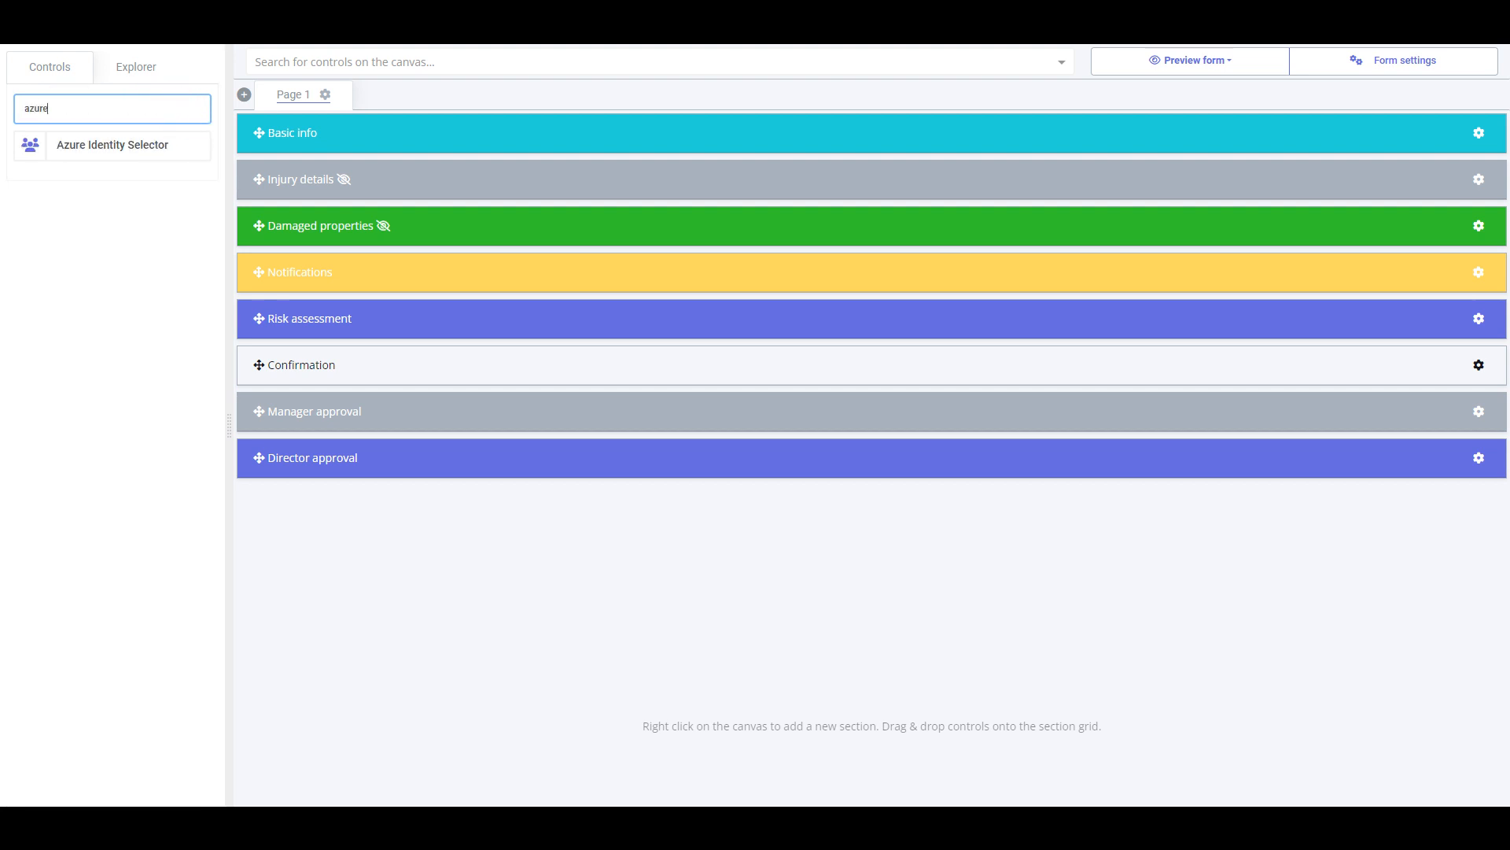
pyautogui.doubleClick(122, 104)
# Add a Single Line Textbox at the end of the Basic info section, labelled "Manager email" with new field name manager_email
pyautogui.click(451, 133)
pyautogui.moveTo(103, 149); pyautogui.dragTo(528, 550)
pyautogui.write('Manager email')
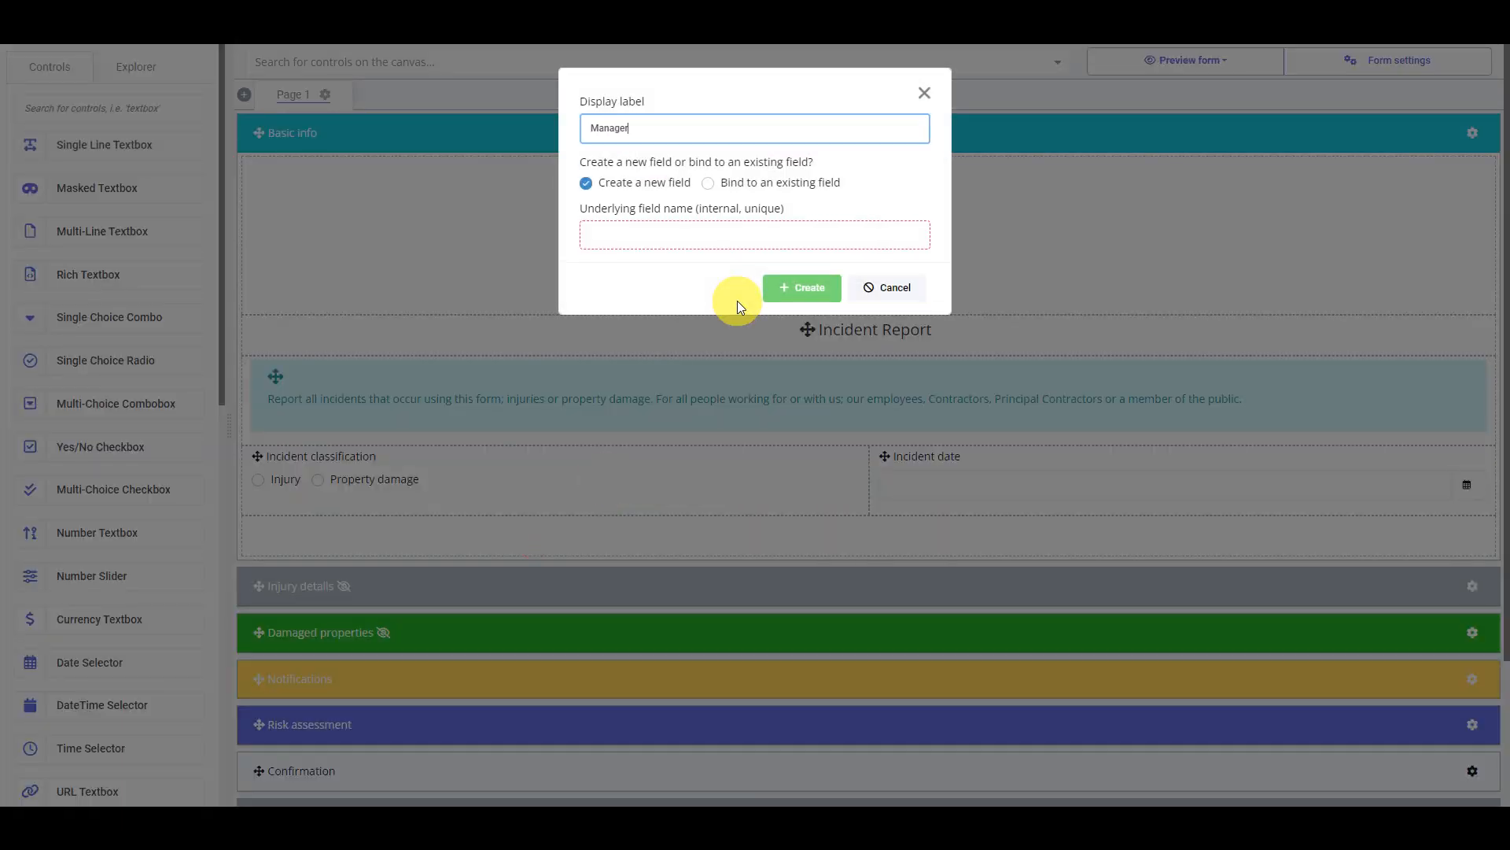
pyautogui.press('Tab')
pyautogui.write('manager_email')
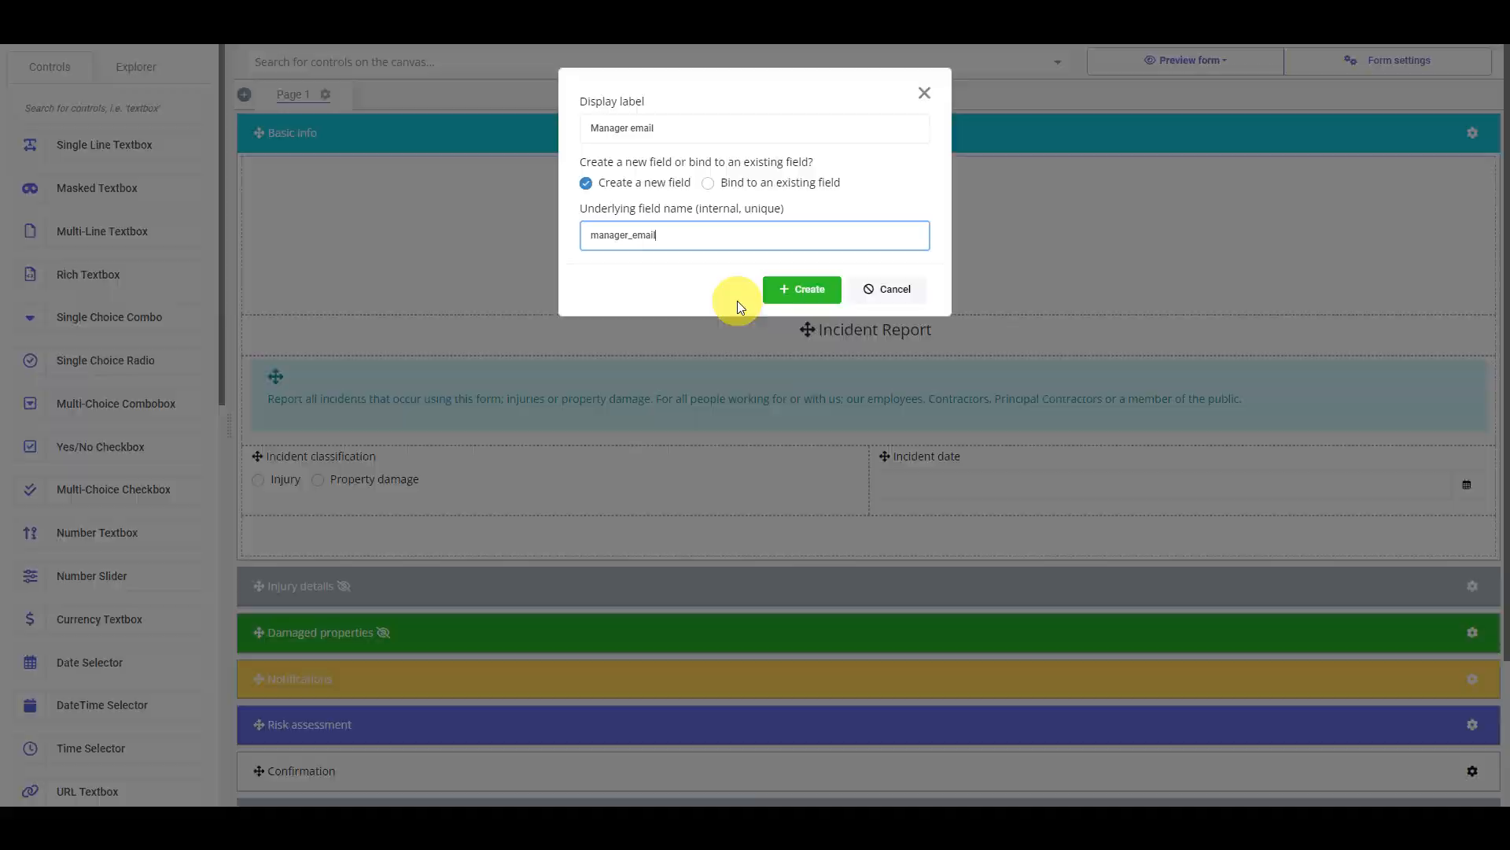
pyautogui.press('Return')
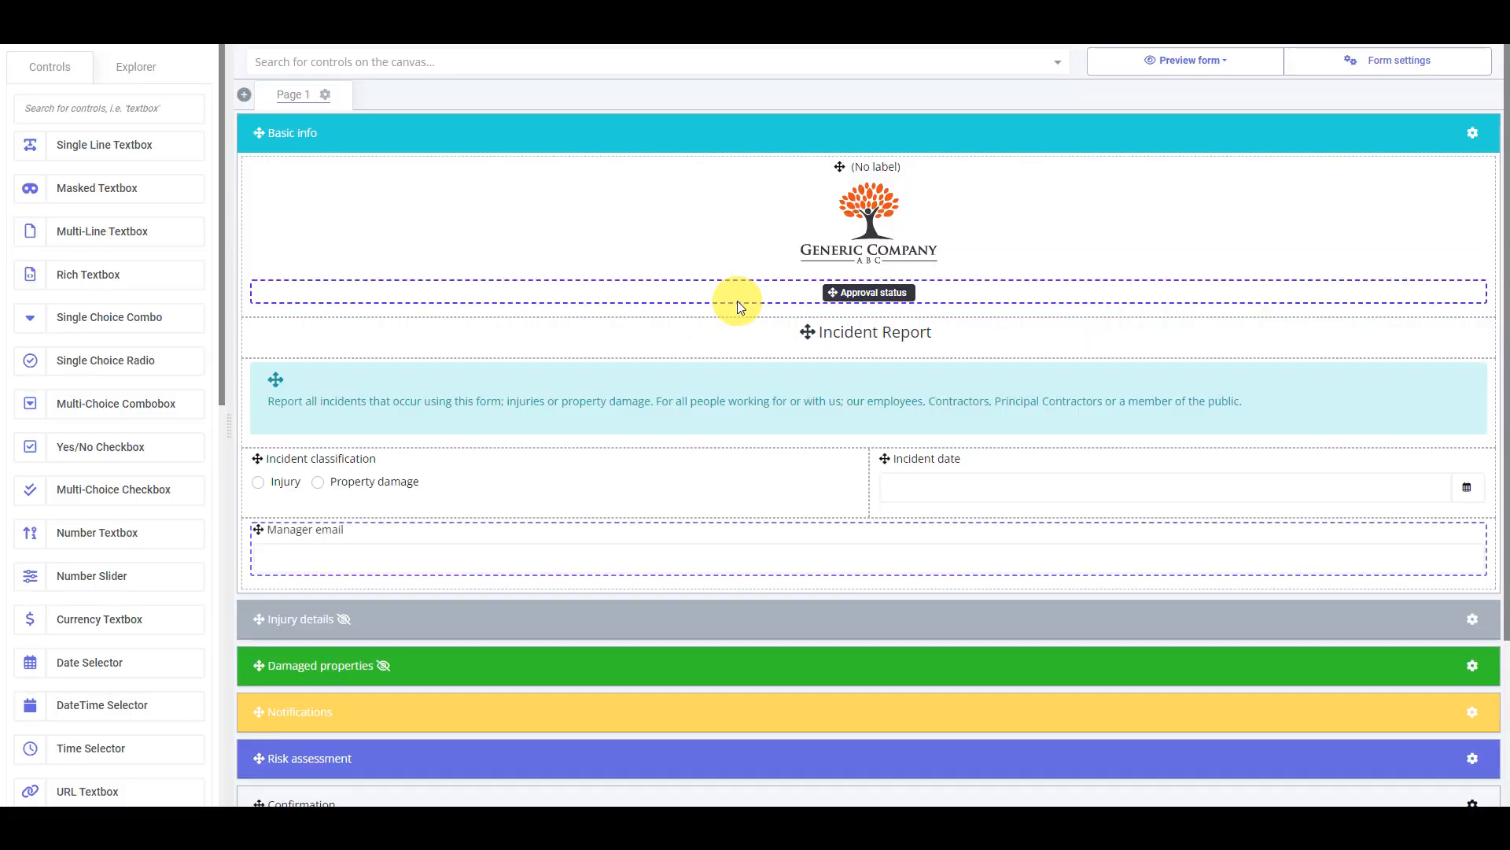
# Set the Manager email field's text type to Email, make it mandatory and save its settings
pyautogui.doubleClick(875, 555)
pyautogui.scroll(-2, 877, 555)
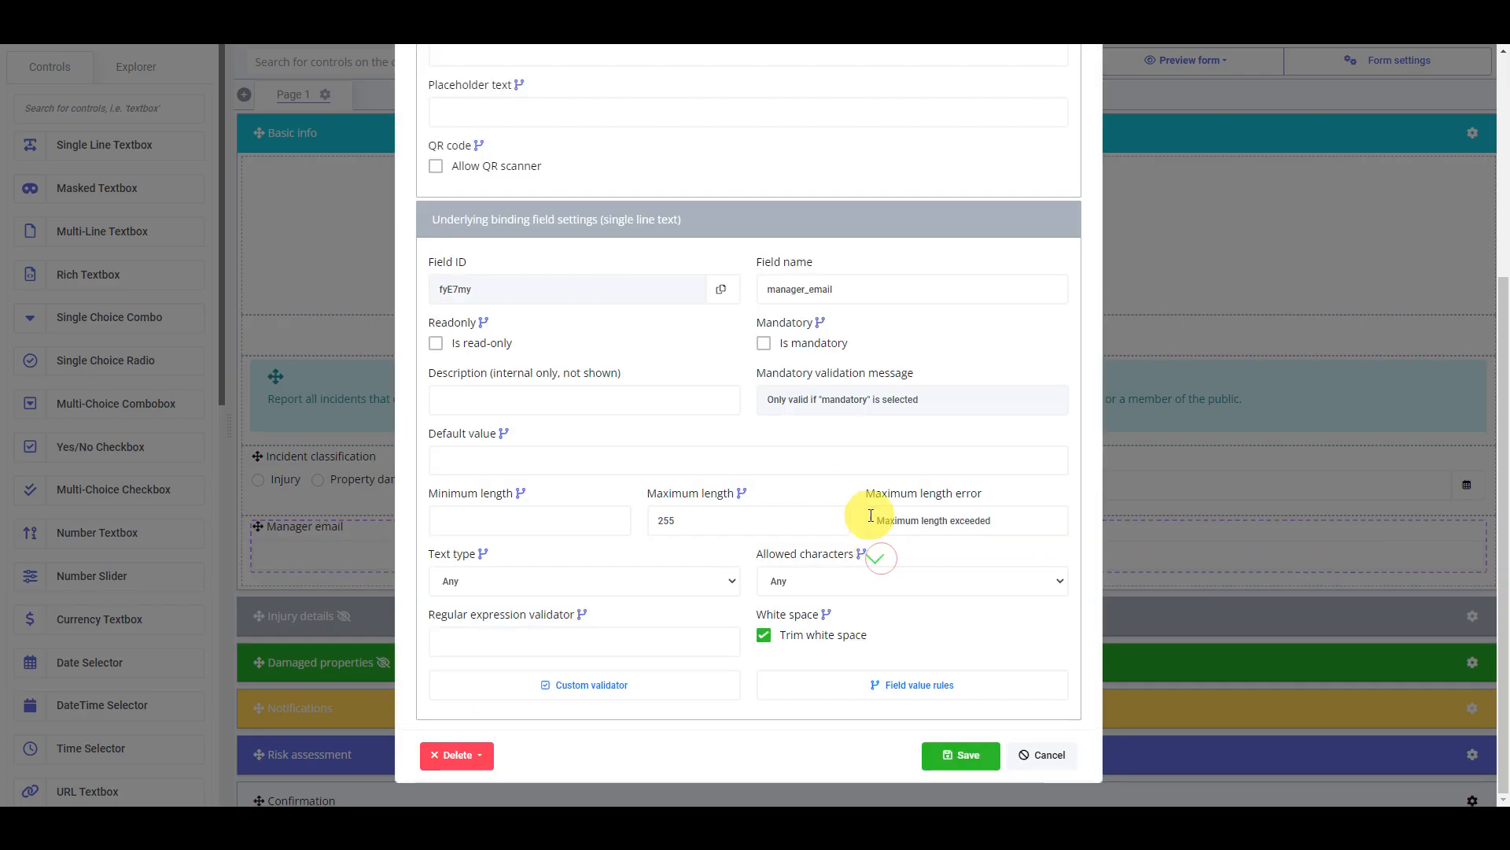
pyautogui.click(697, 582)
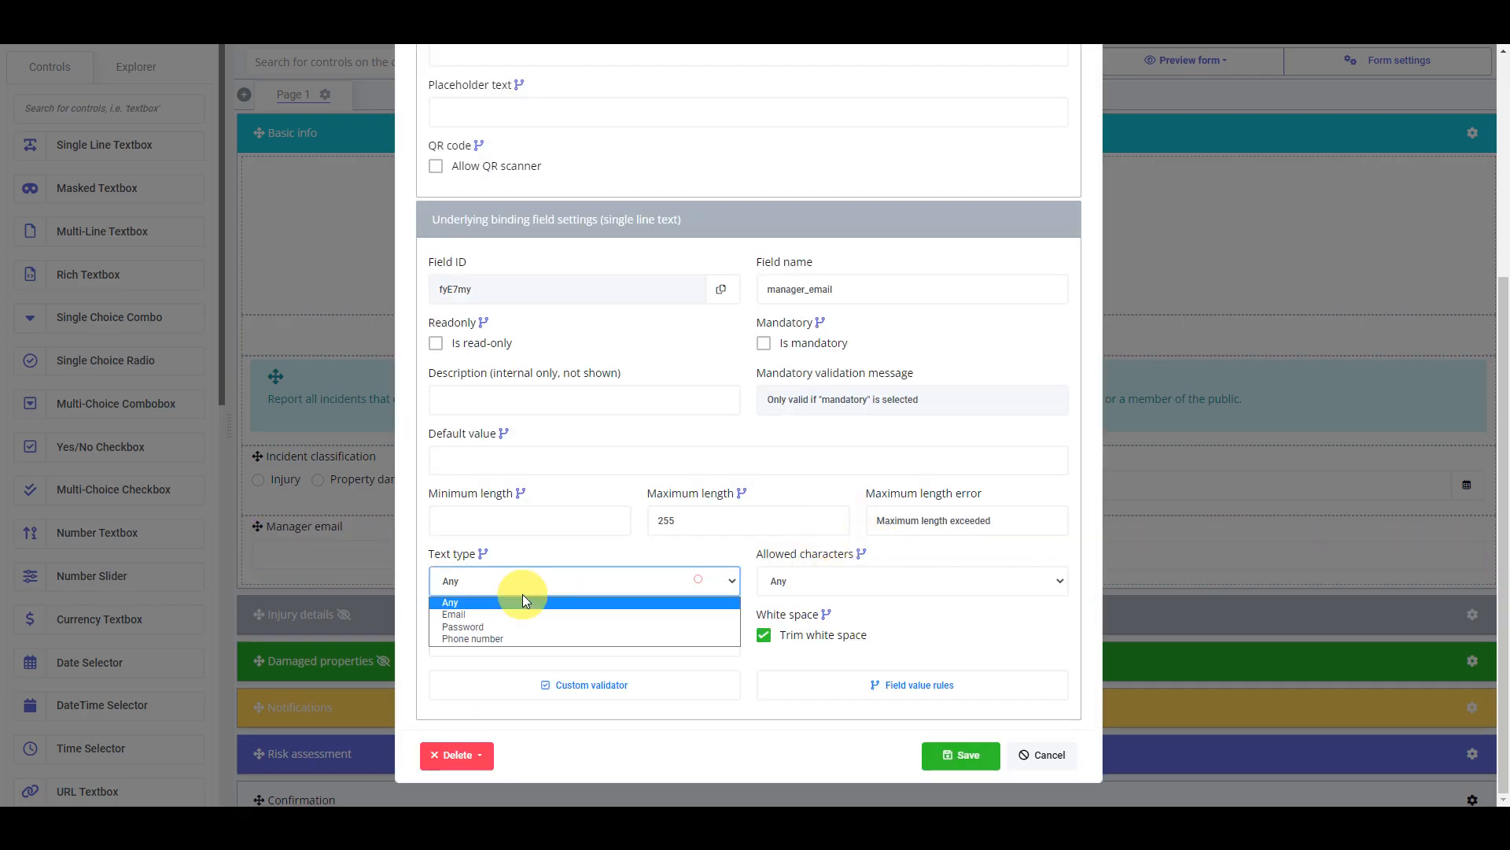
pyautogui.click(489, 618)
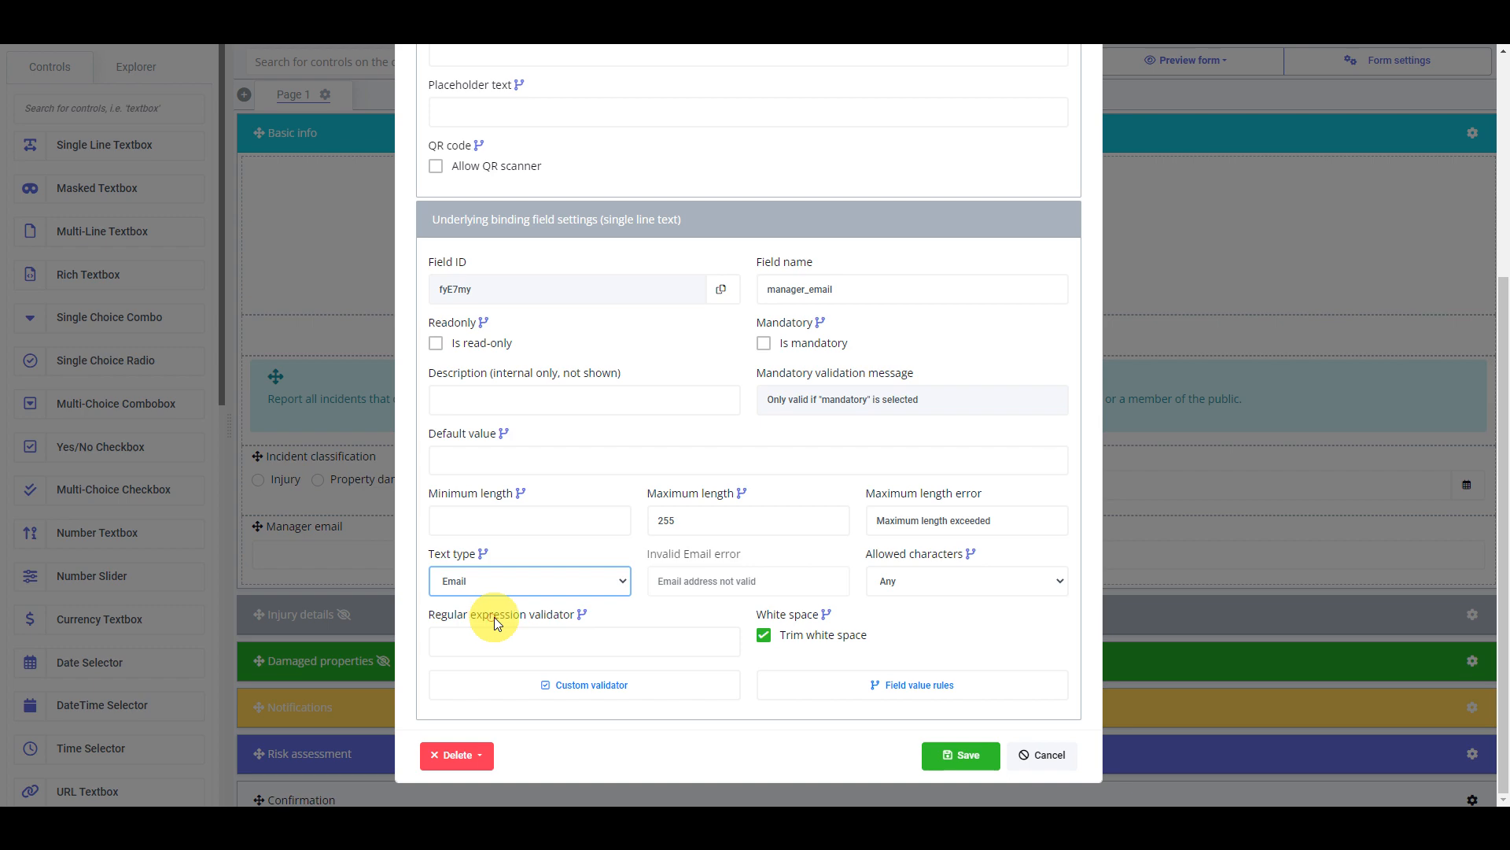
pyautogui.click(791, 343)
pyautogui.click(966, 757)
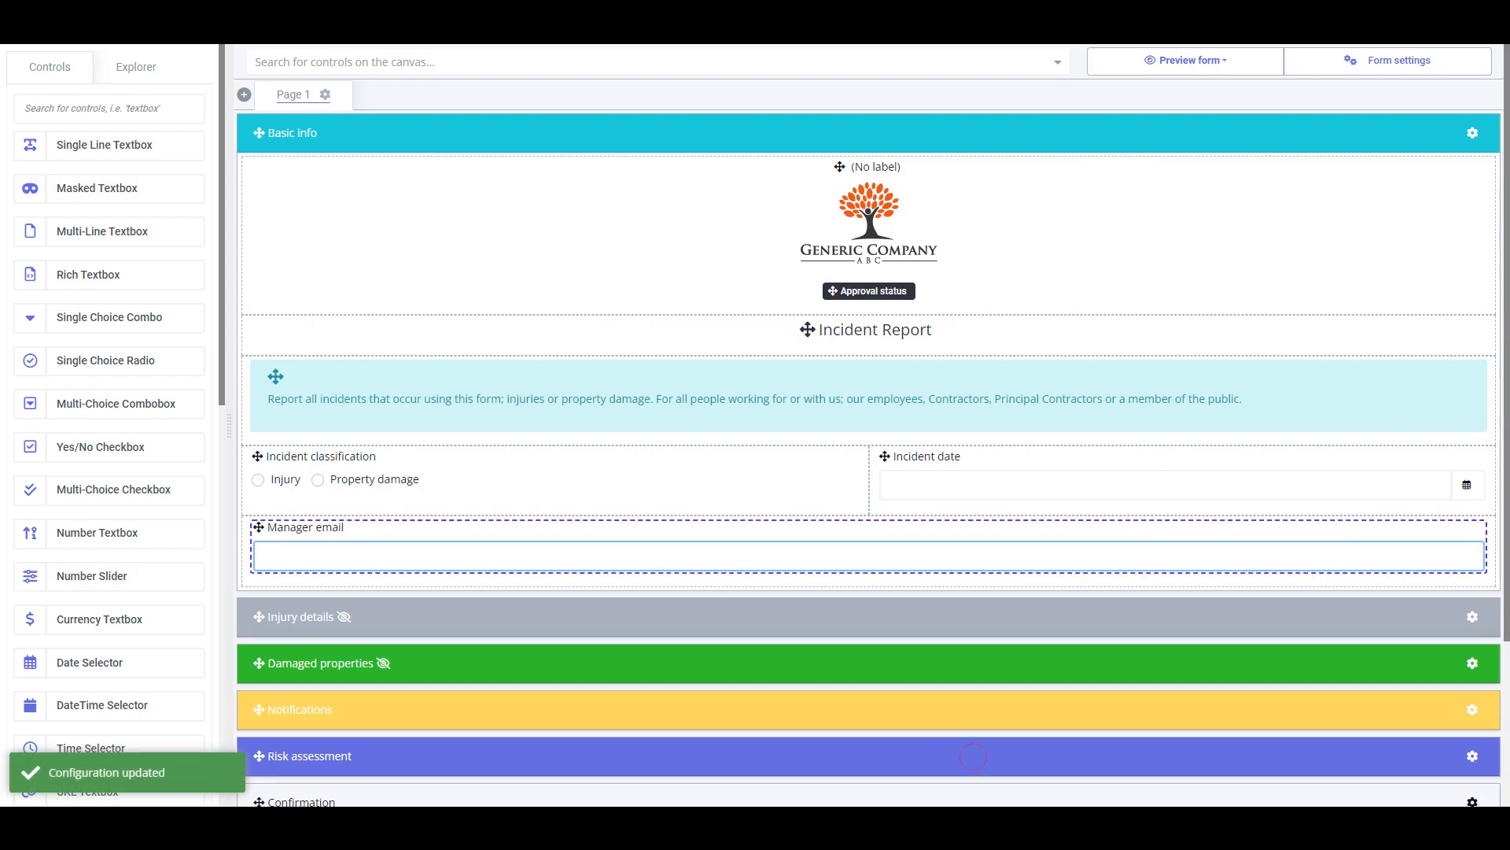